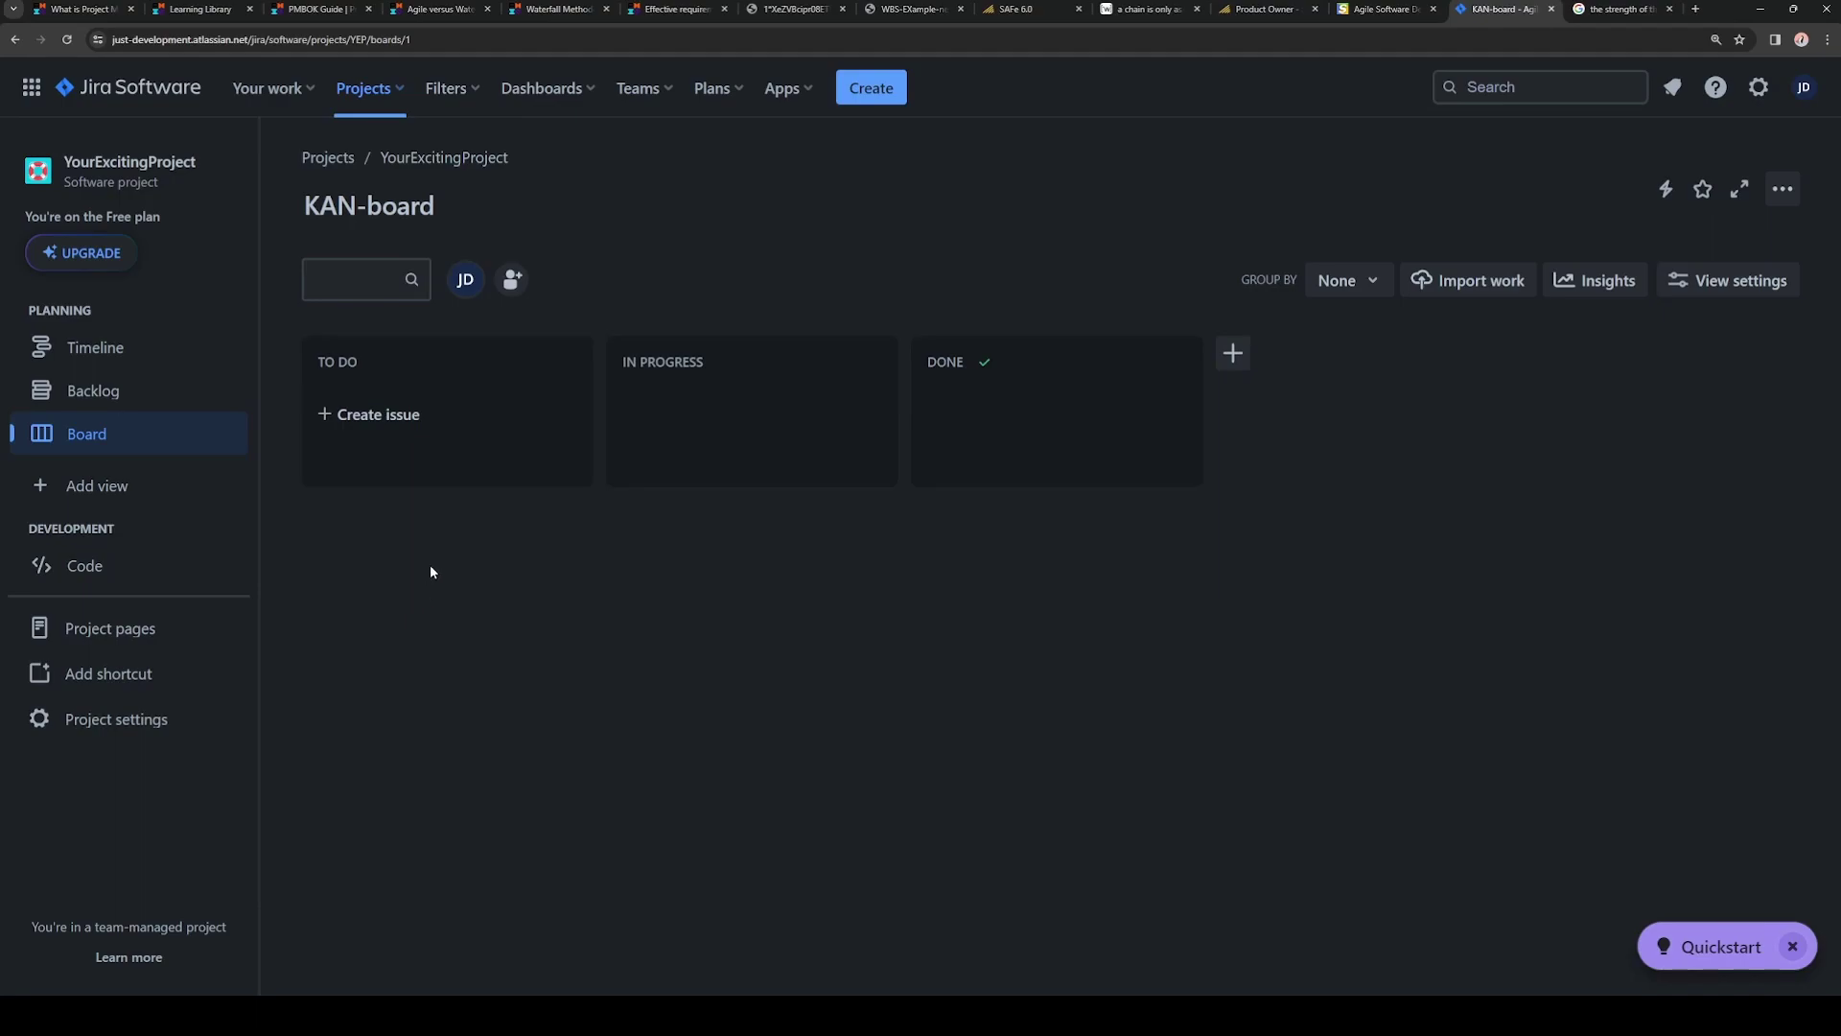
# - Look through the options offered under Your work, Projects, Filters, Dashboards and Teams
pyautogui.click(314, 86)
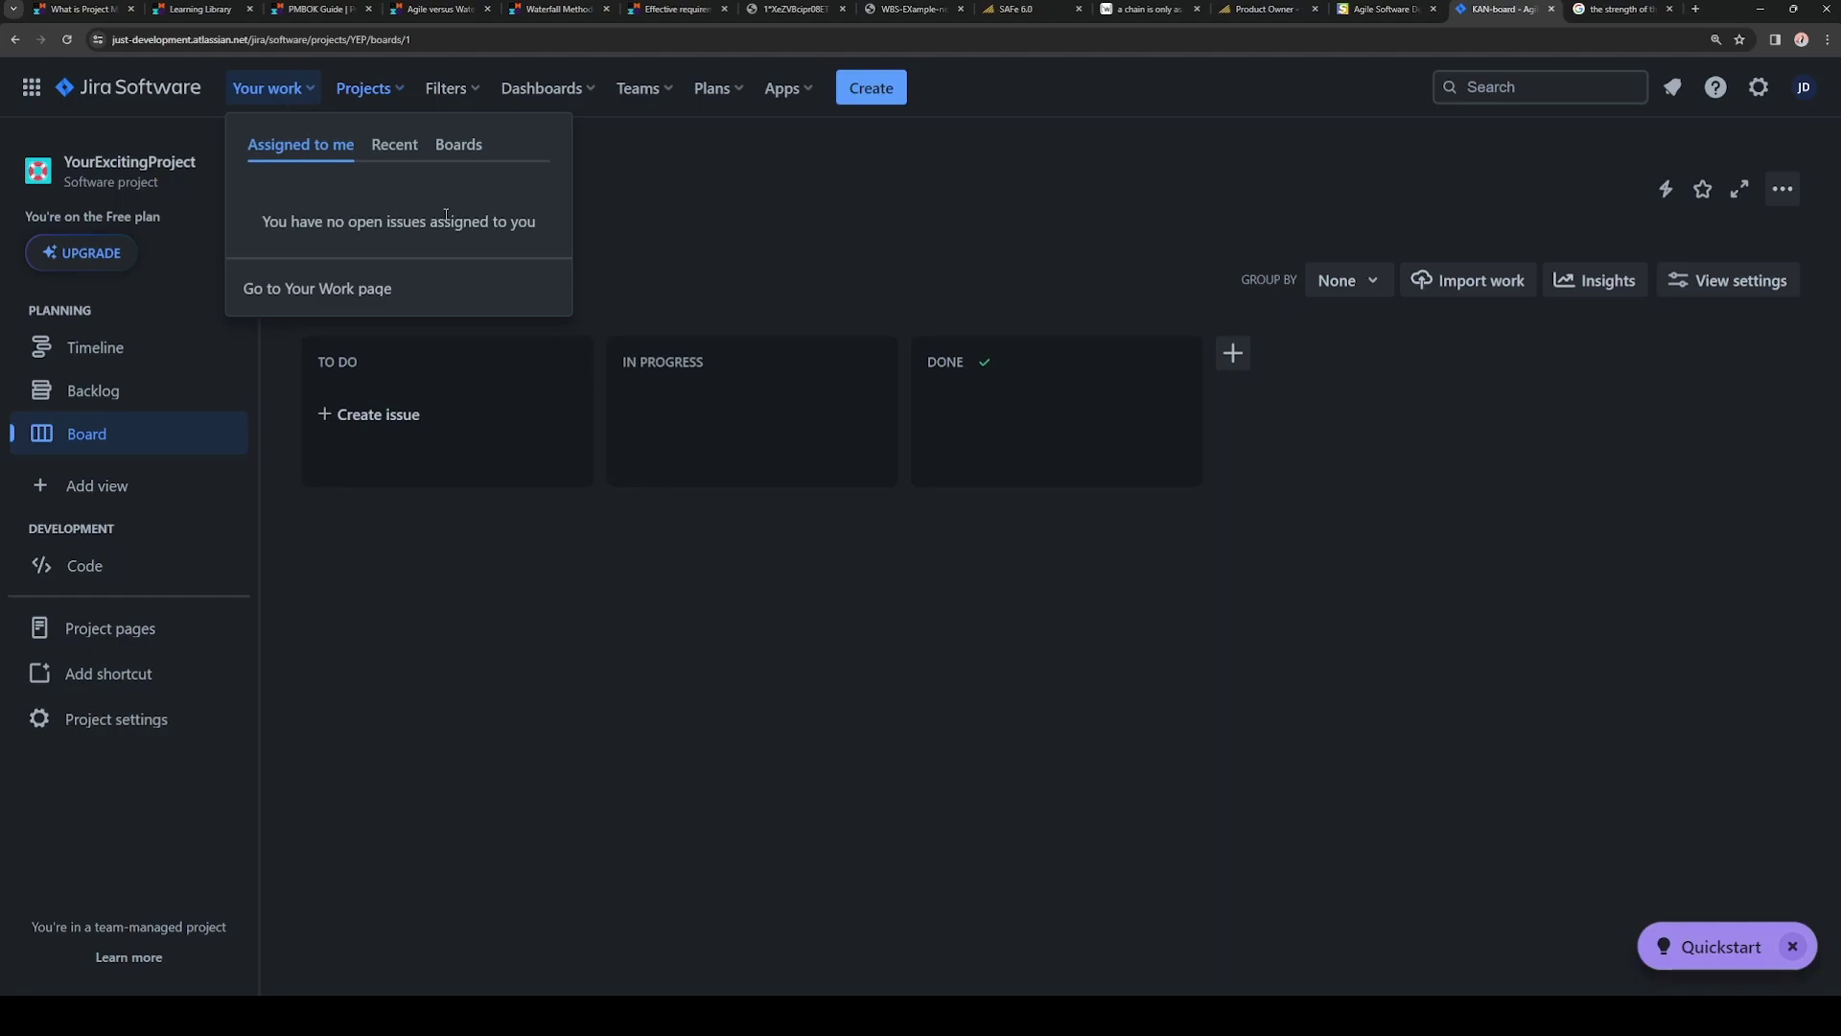
pyautogui.click(404, 86)
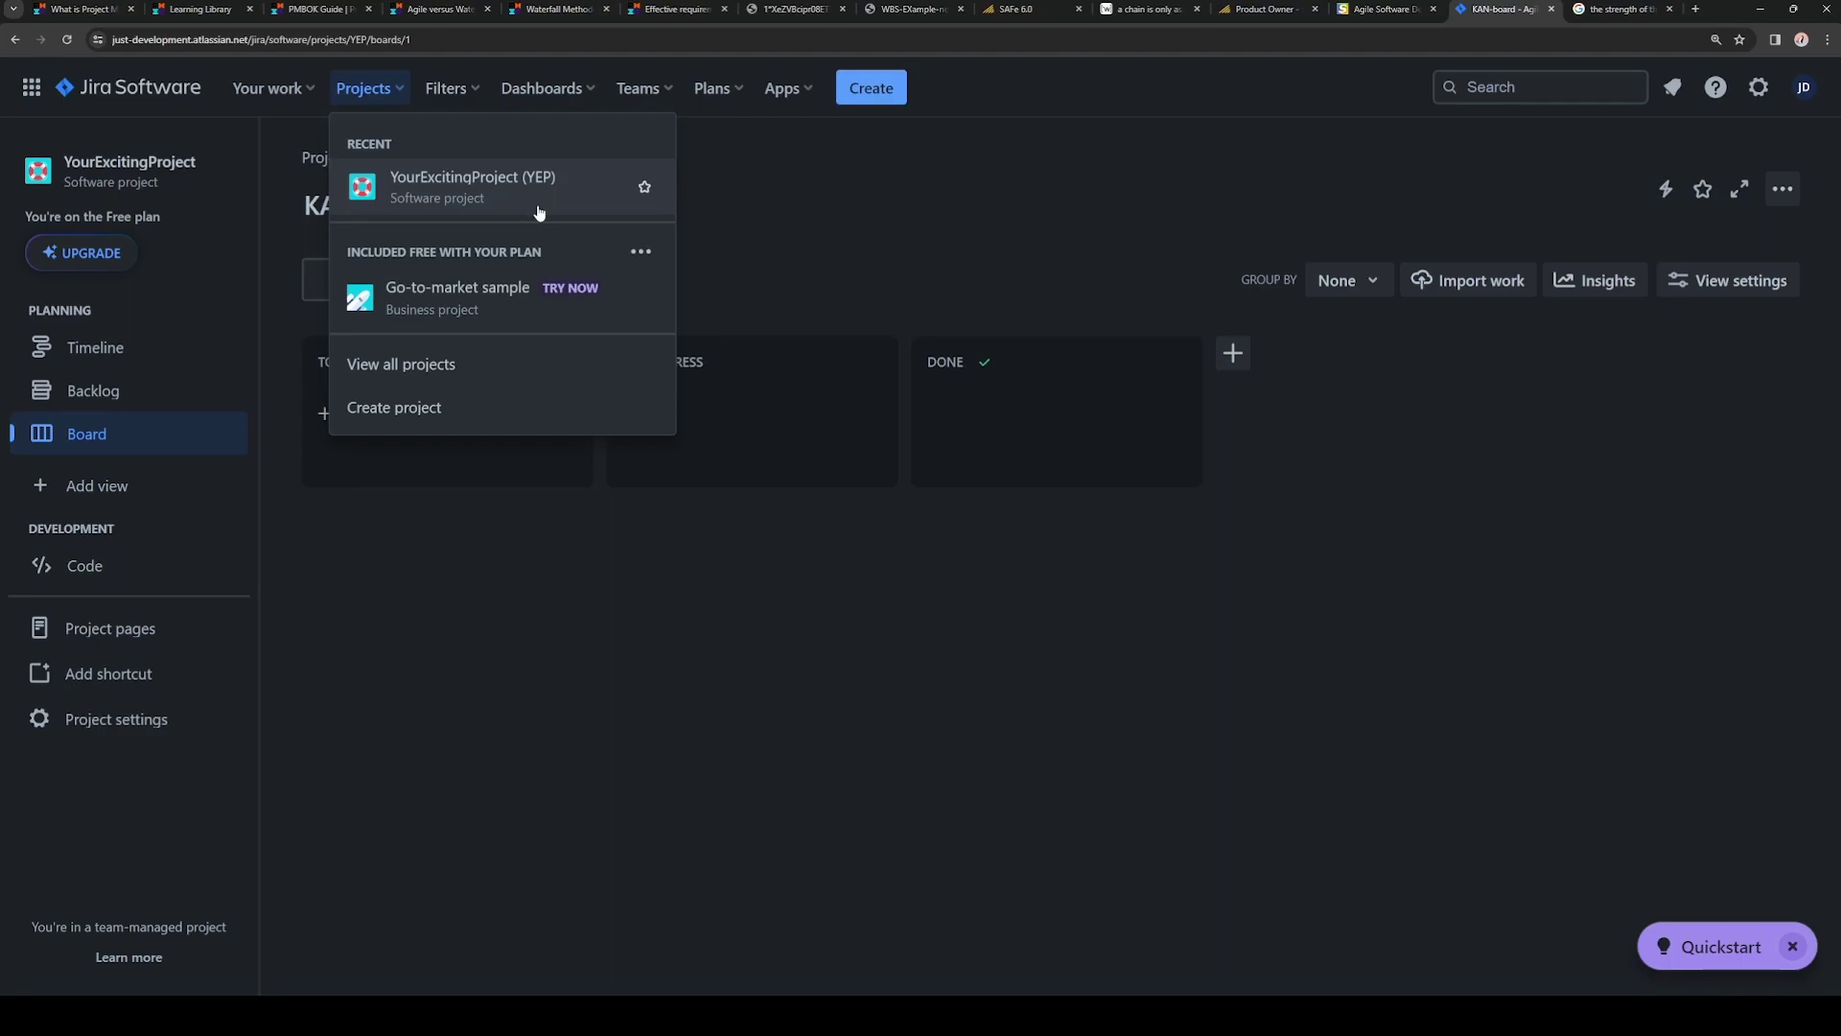
pyautogui.click(470, 94)
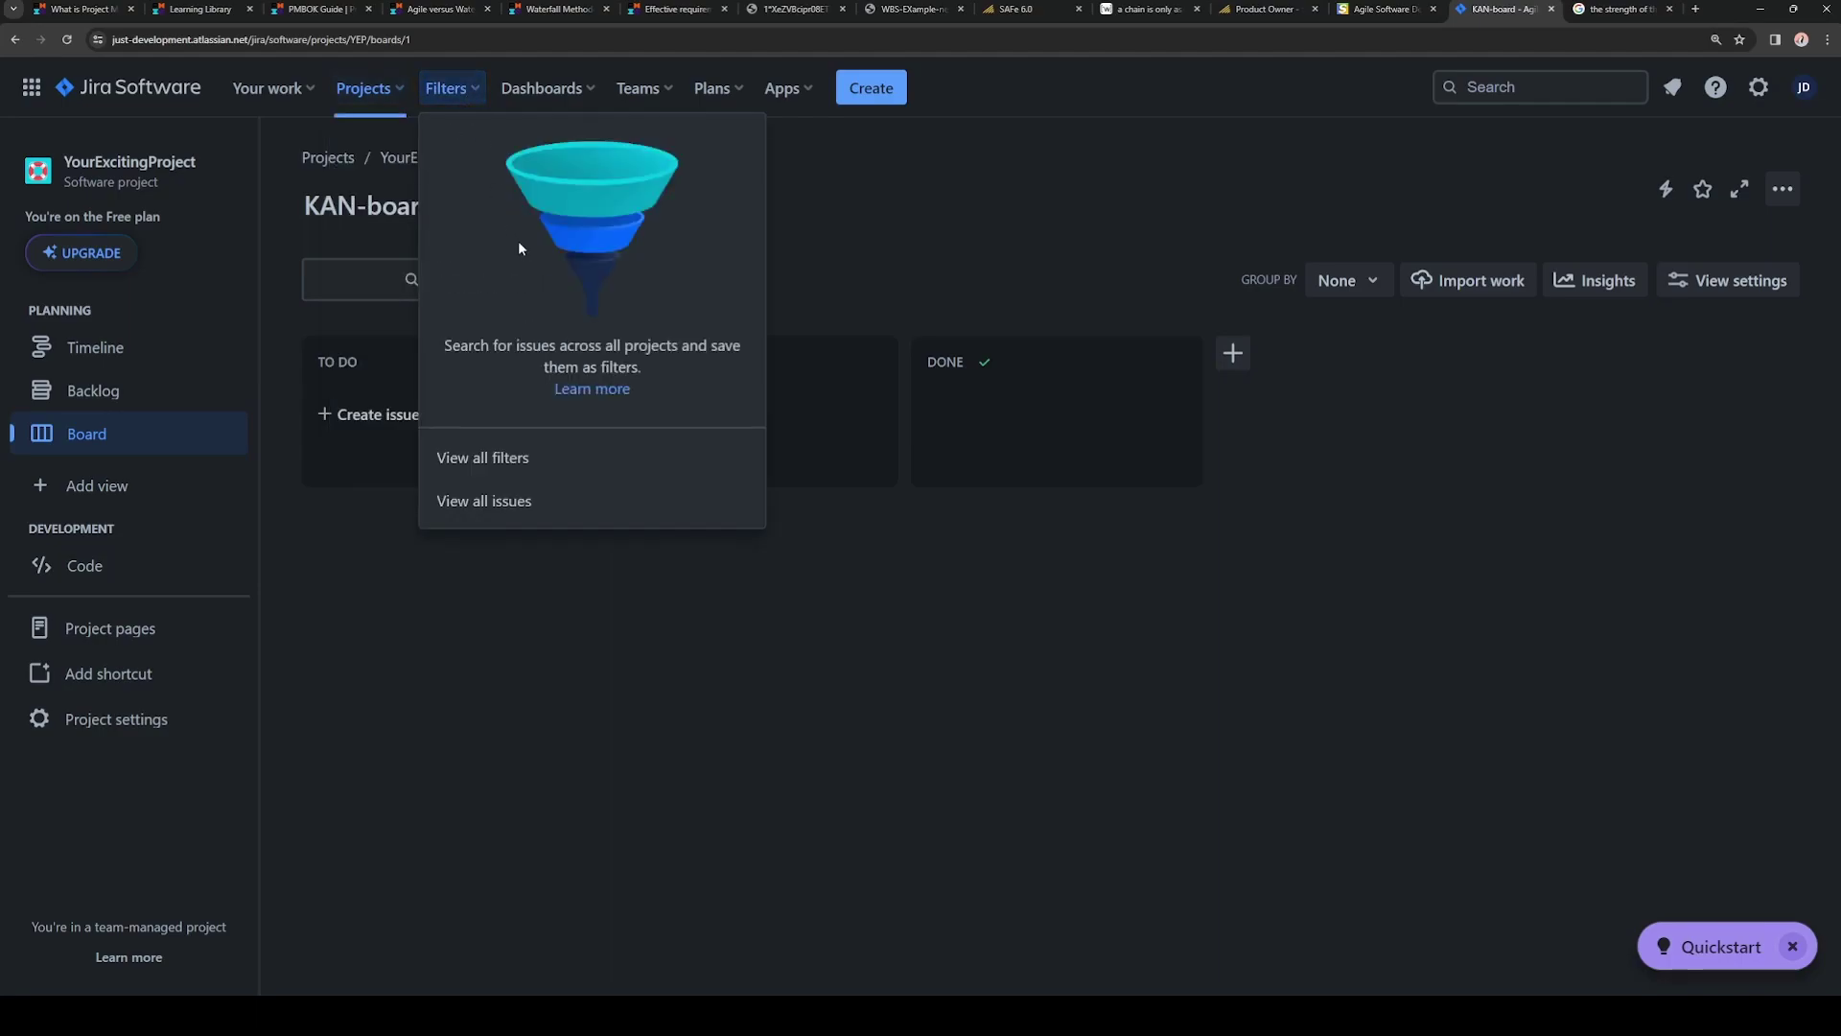
pyautogui.click(478, 94)
pyautogui.click(479, 93)
pyautogui.click(543, 88)
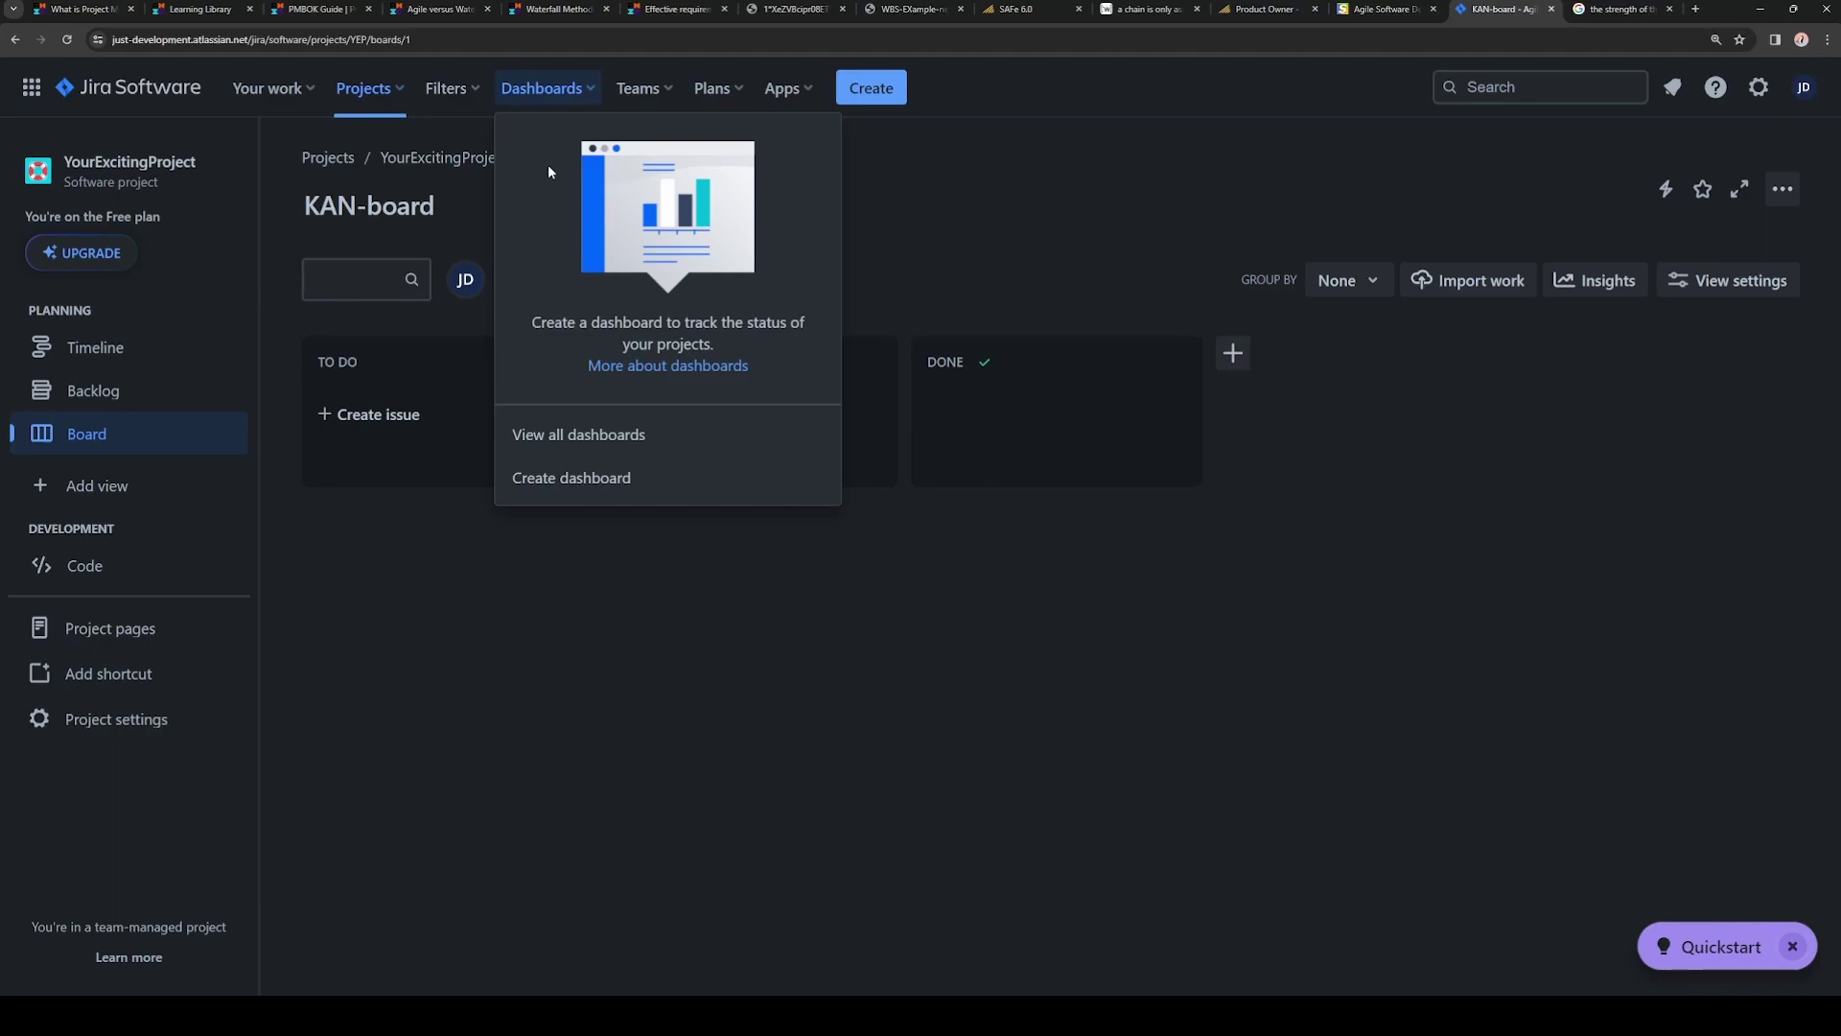
pyautogui.click(662, 88)
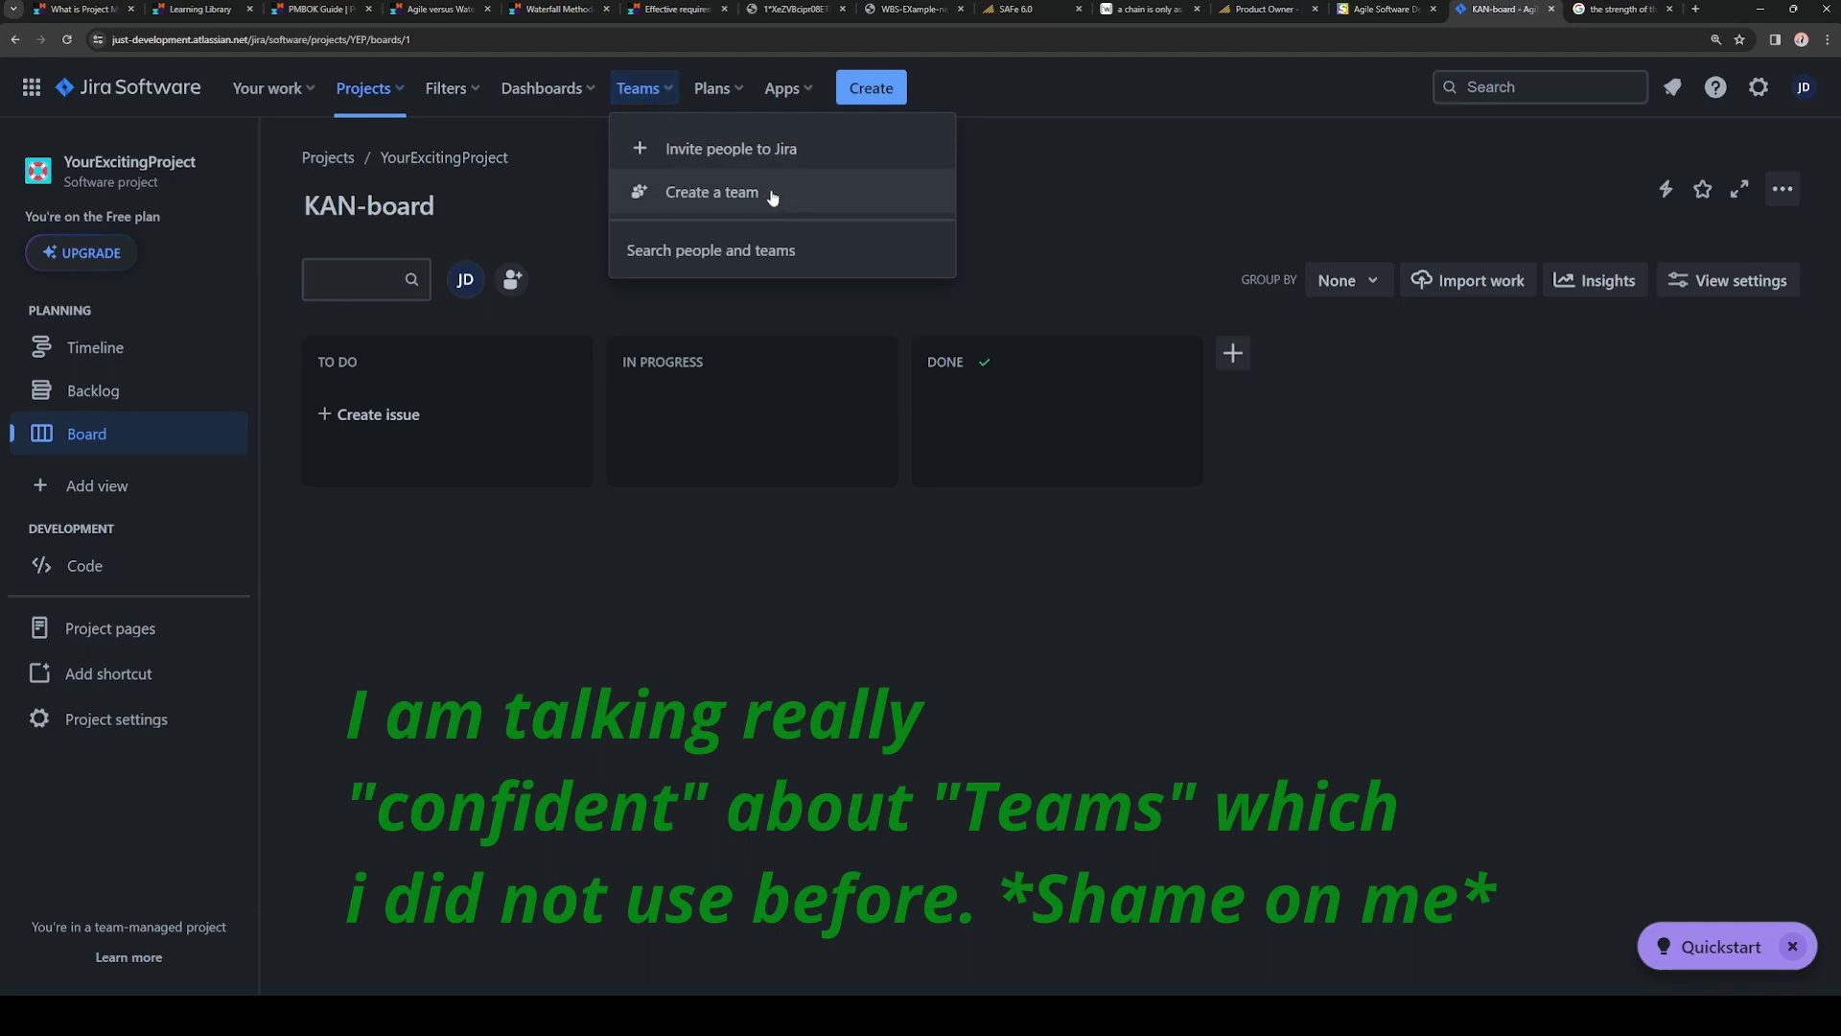
pyautogui.click(884, 112)
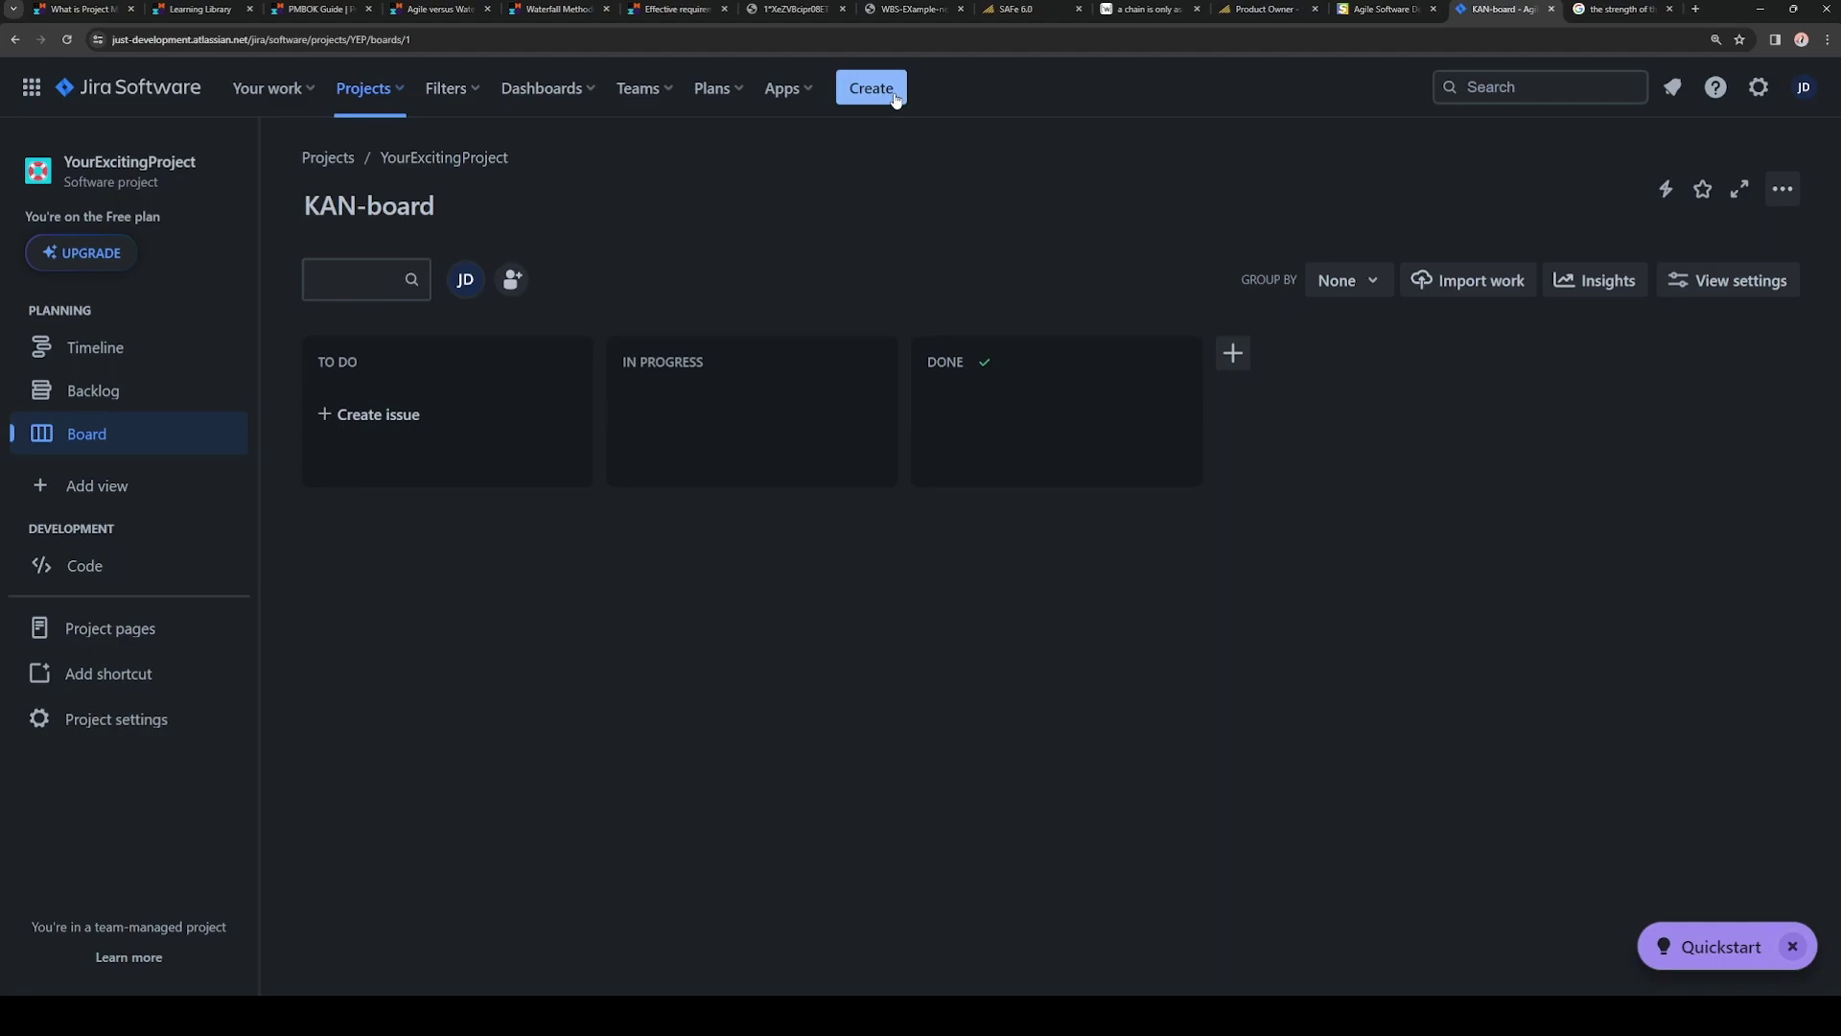
# - Check which issue types a new issue can have, and view the site-wide search options
pyautogui.click(884, 88)
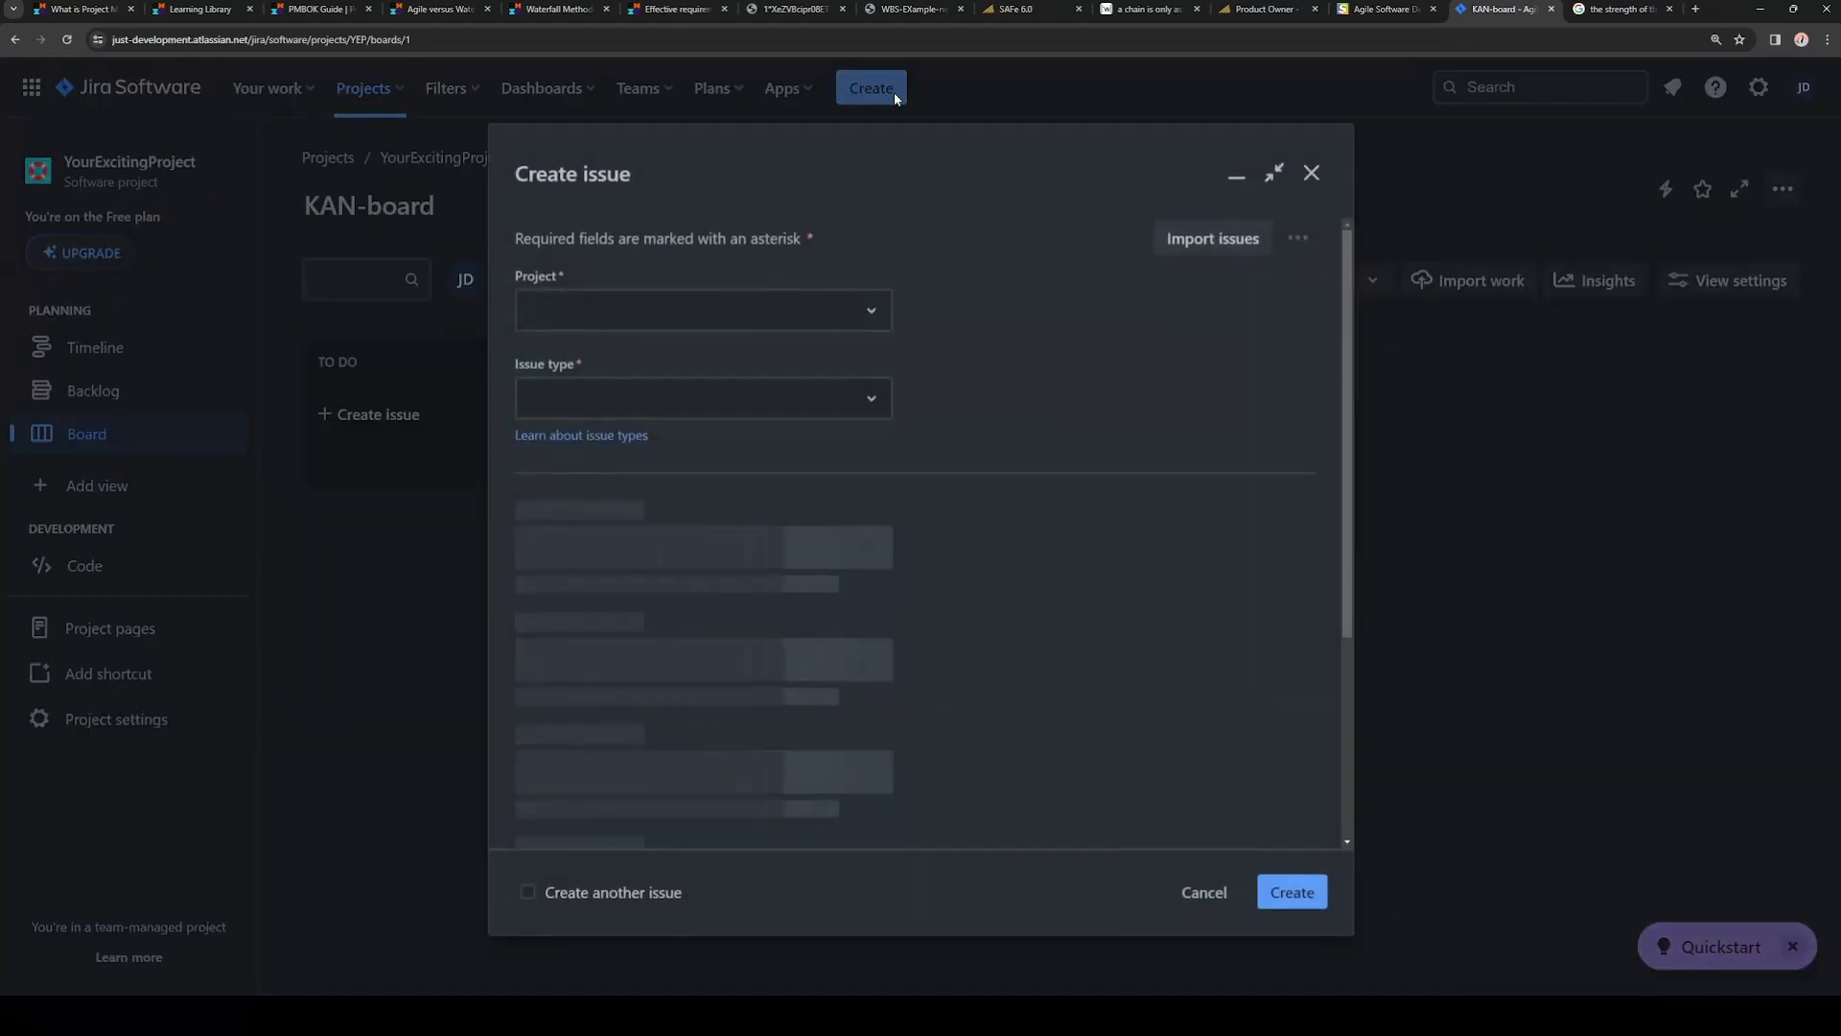
pyautogui.click(868, 395)
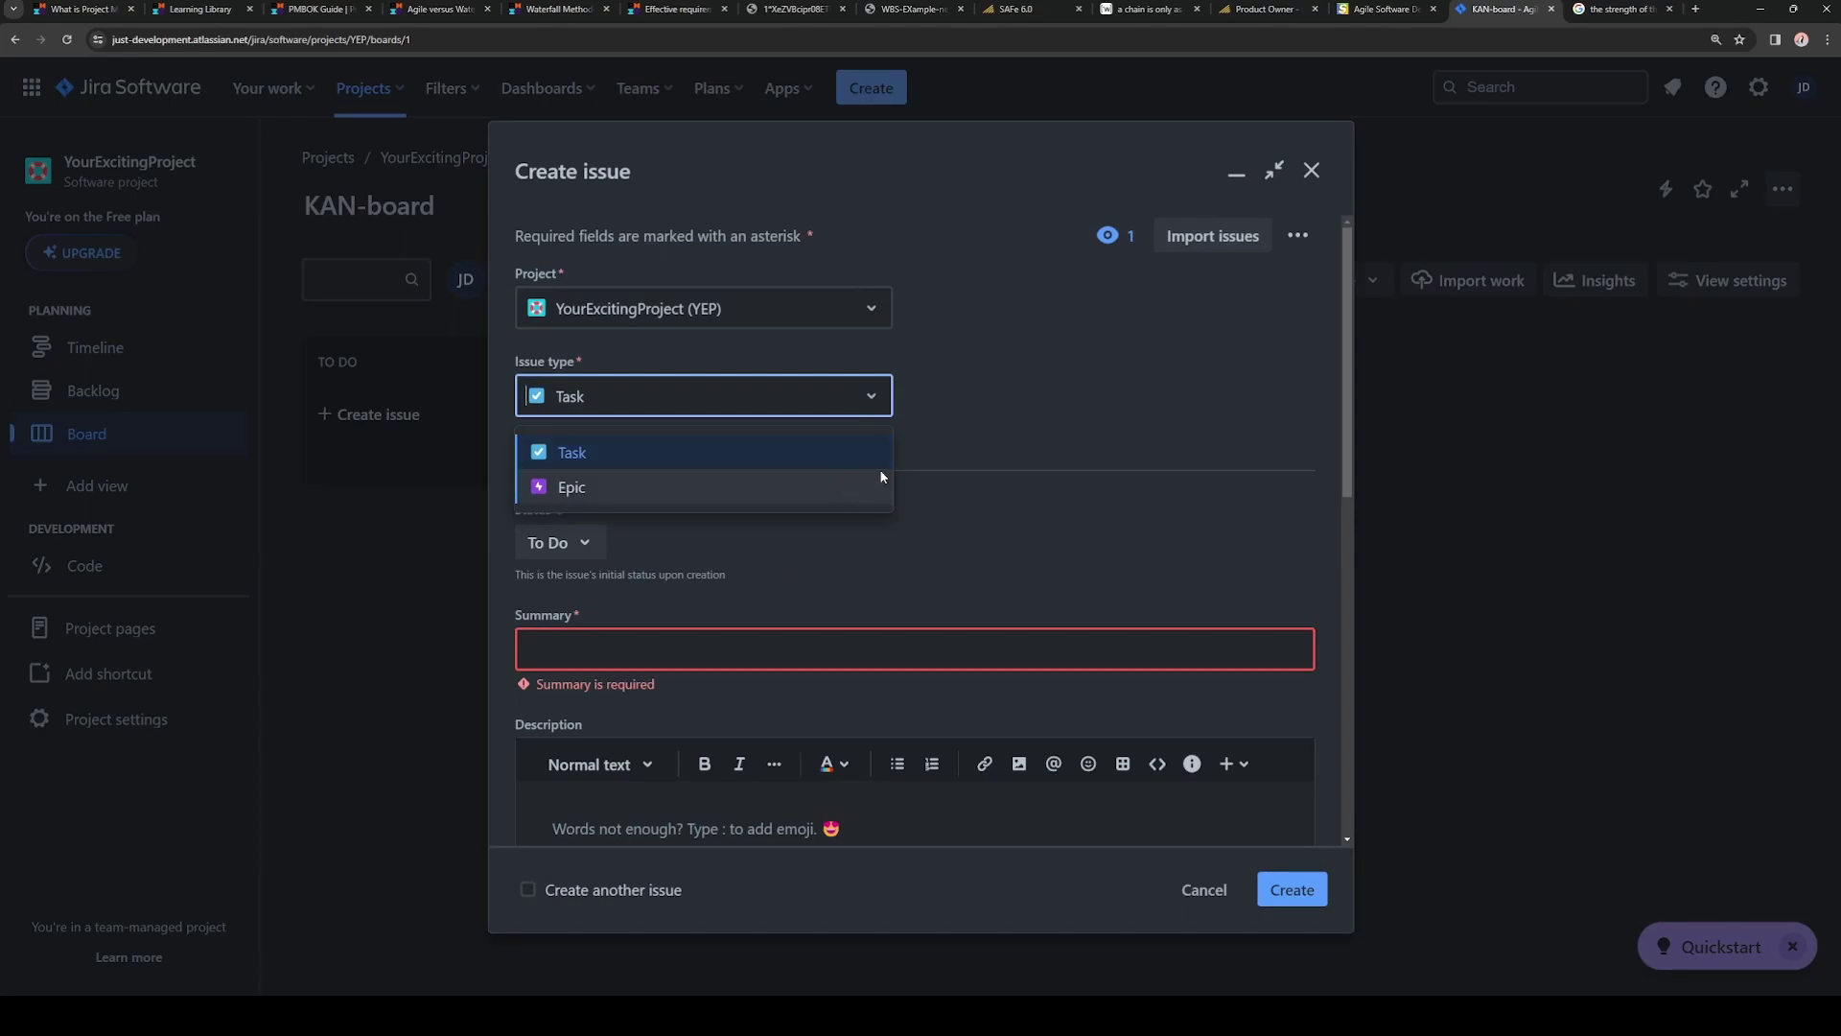
pyautogui.click(993, 394)
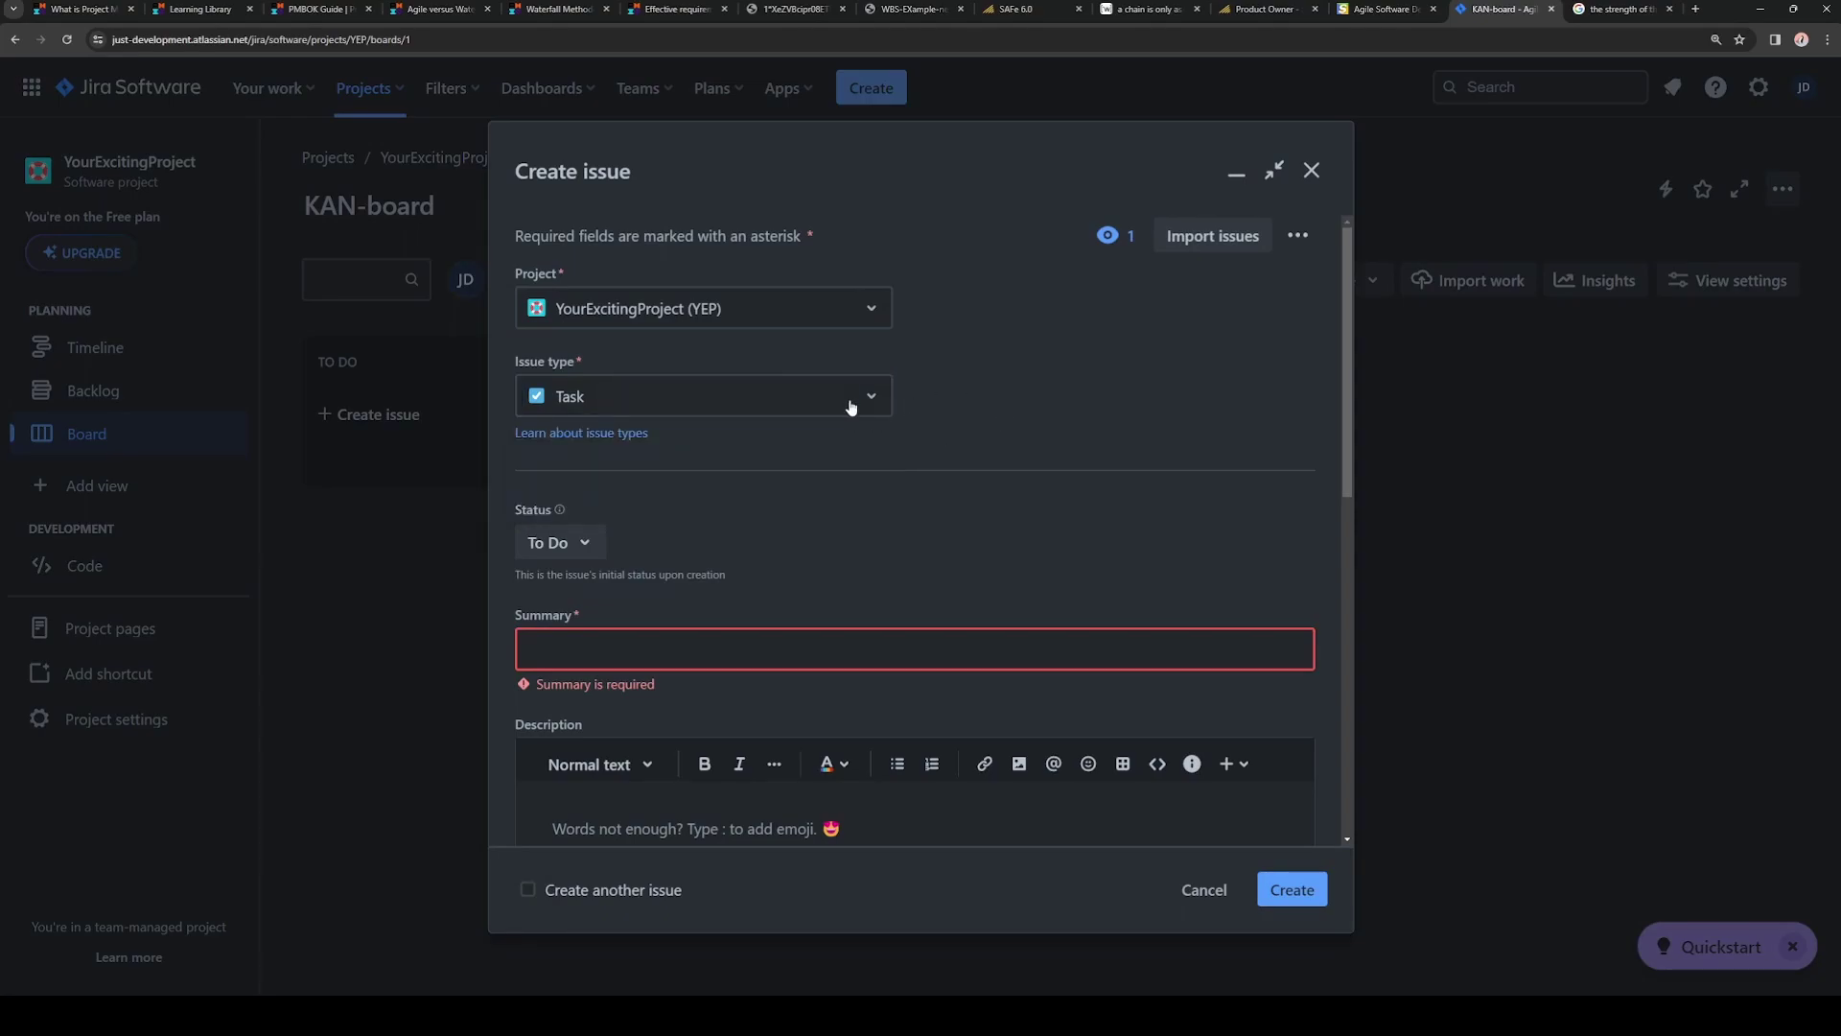
pyautogui.click(1417, 140)
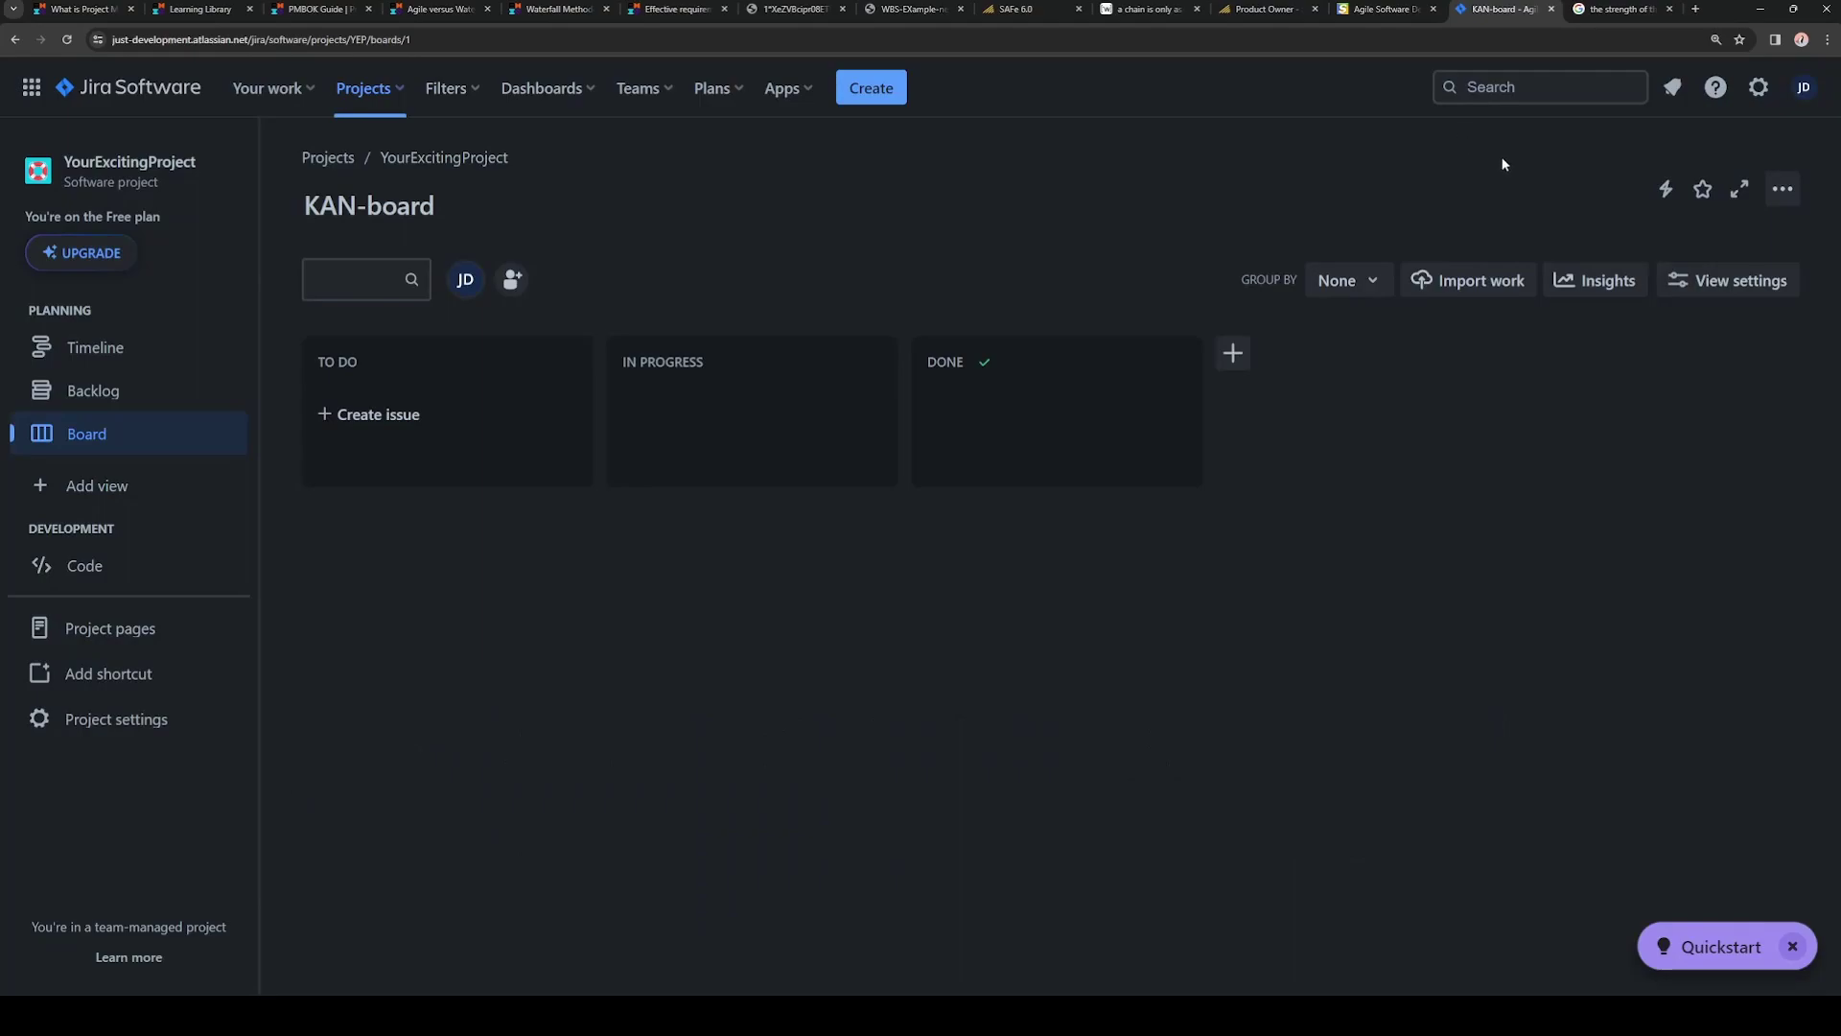
pyautogui.click(1561, 87)
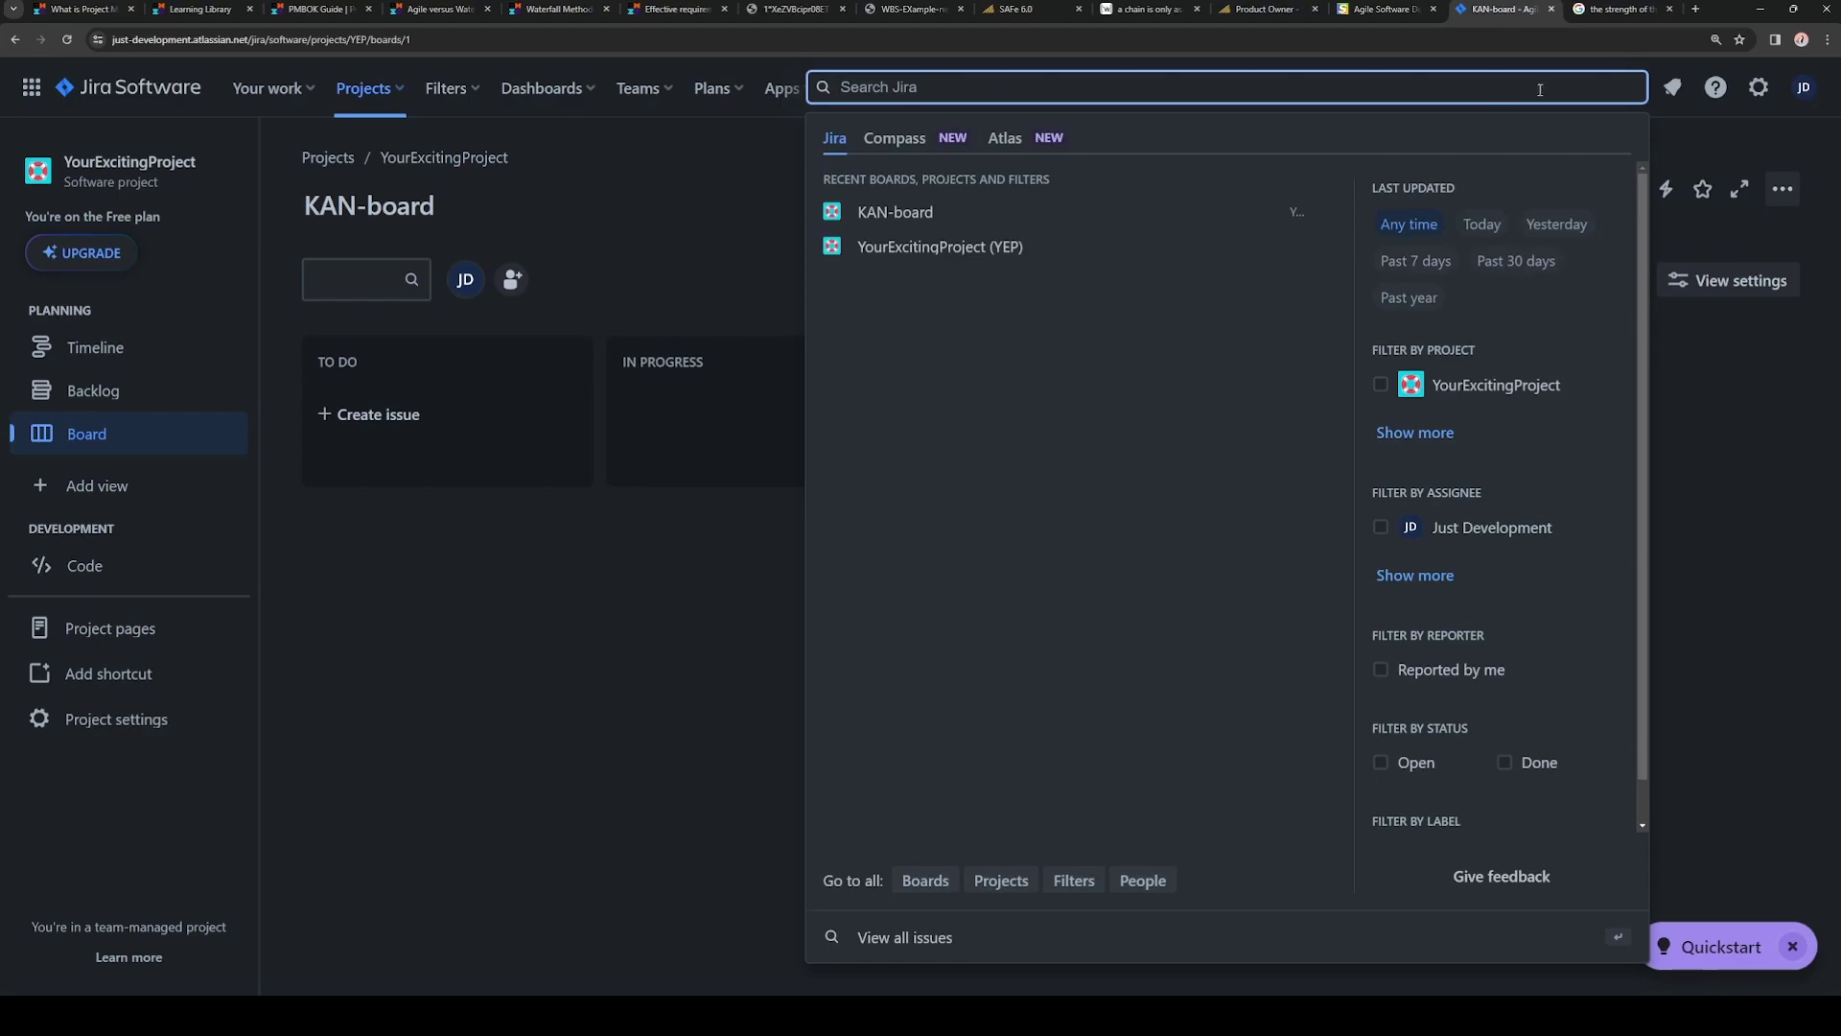
pyautogui.click(1755, 155)
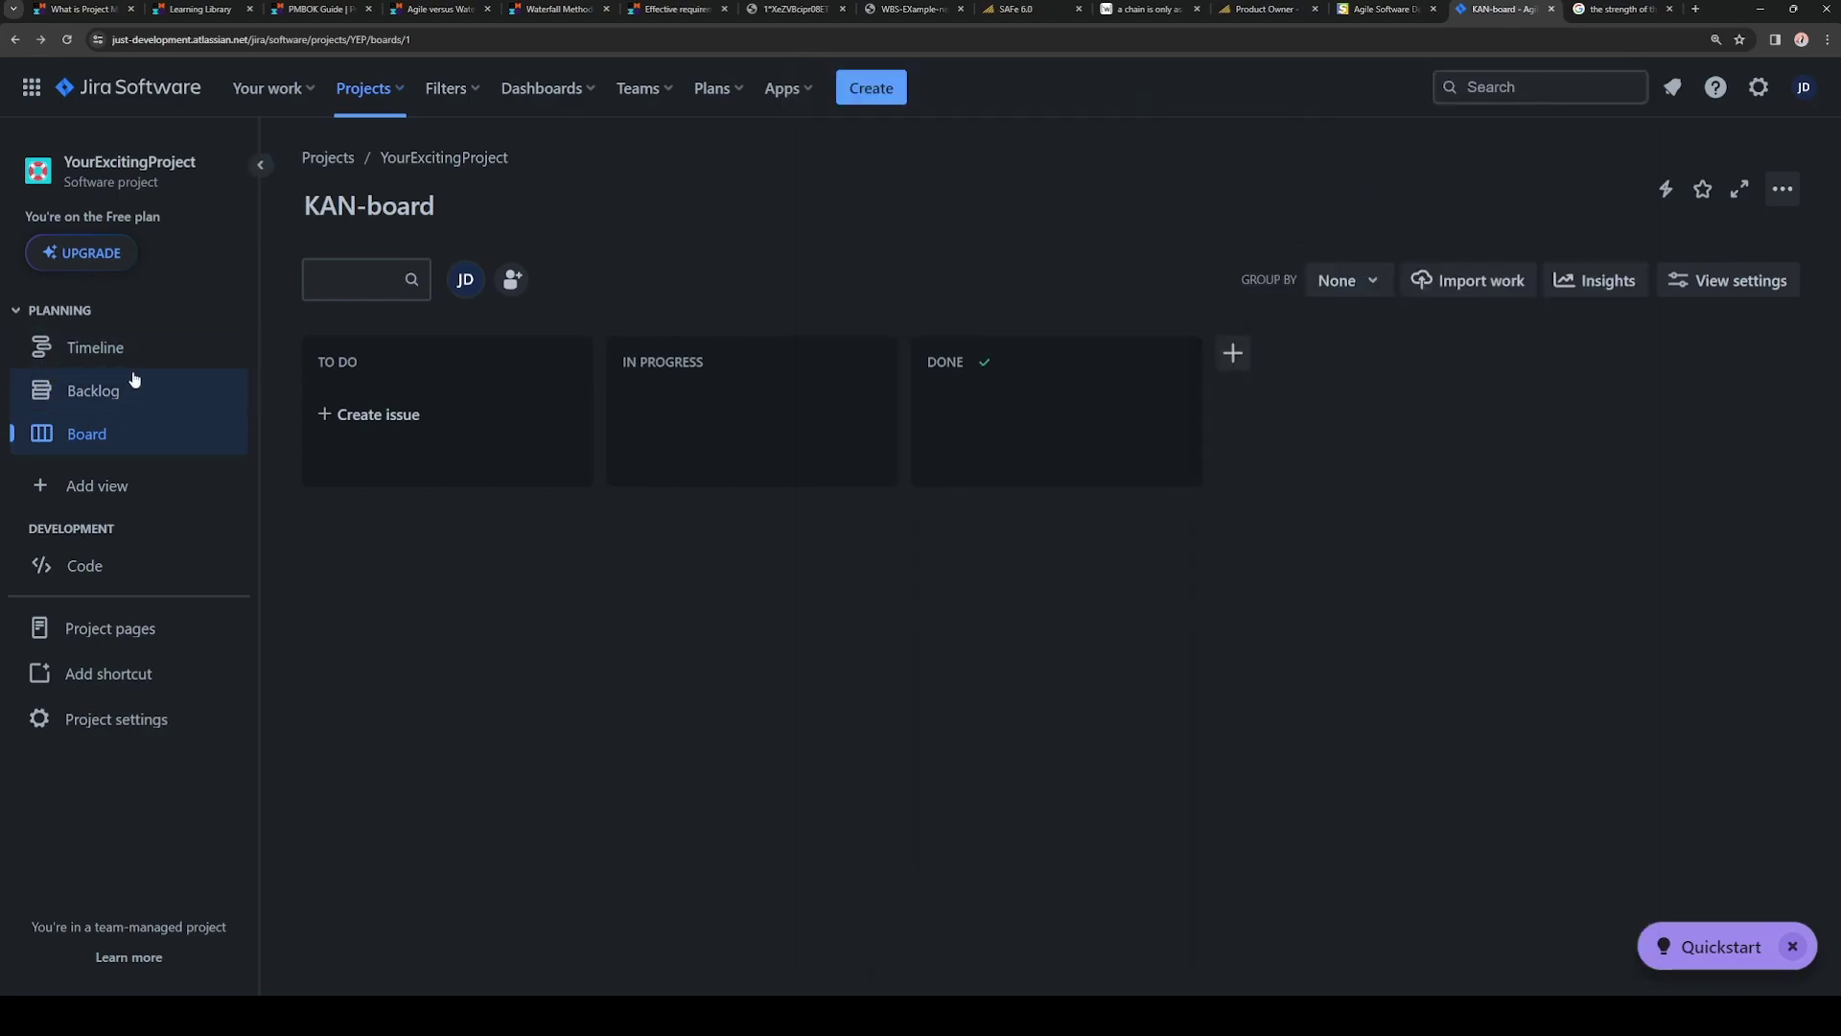
# - View the project's timeline alongside the Work Breakdown Structure example, and set the timeline scale to quarters
pyautogui.click(118, 353)
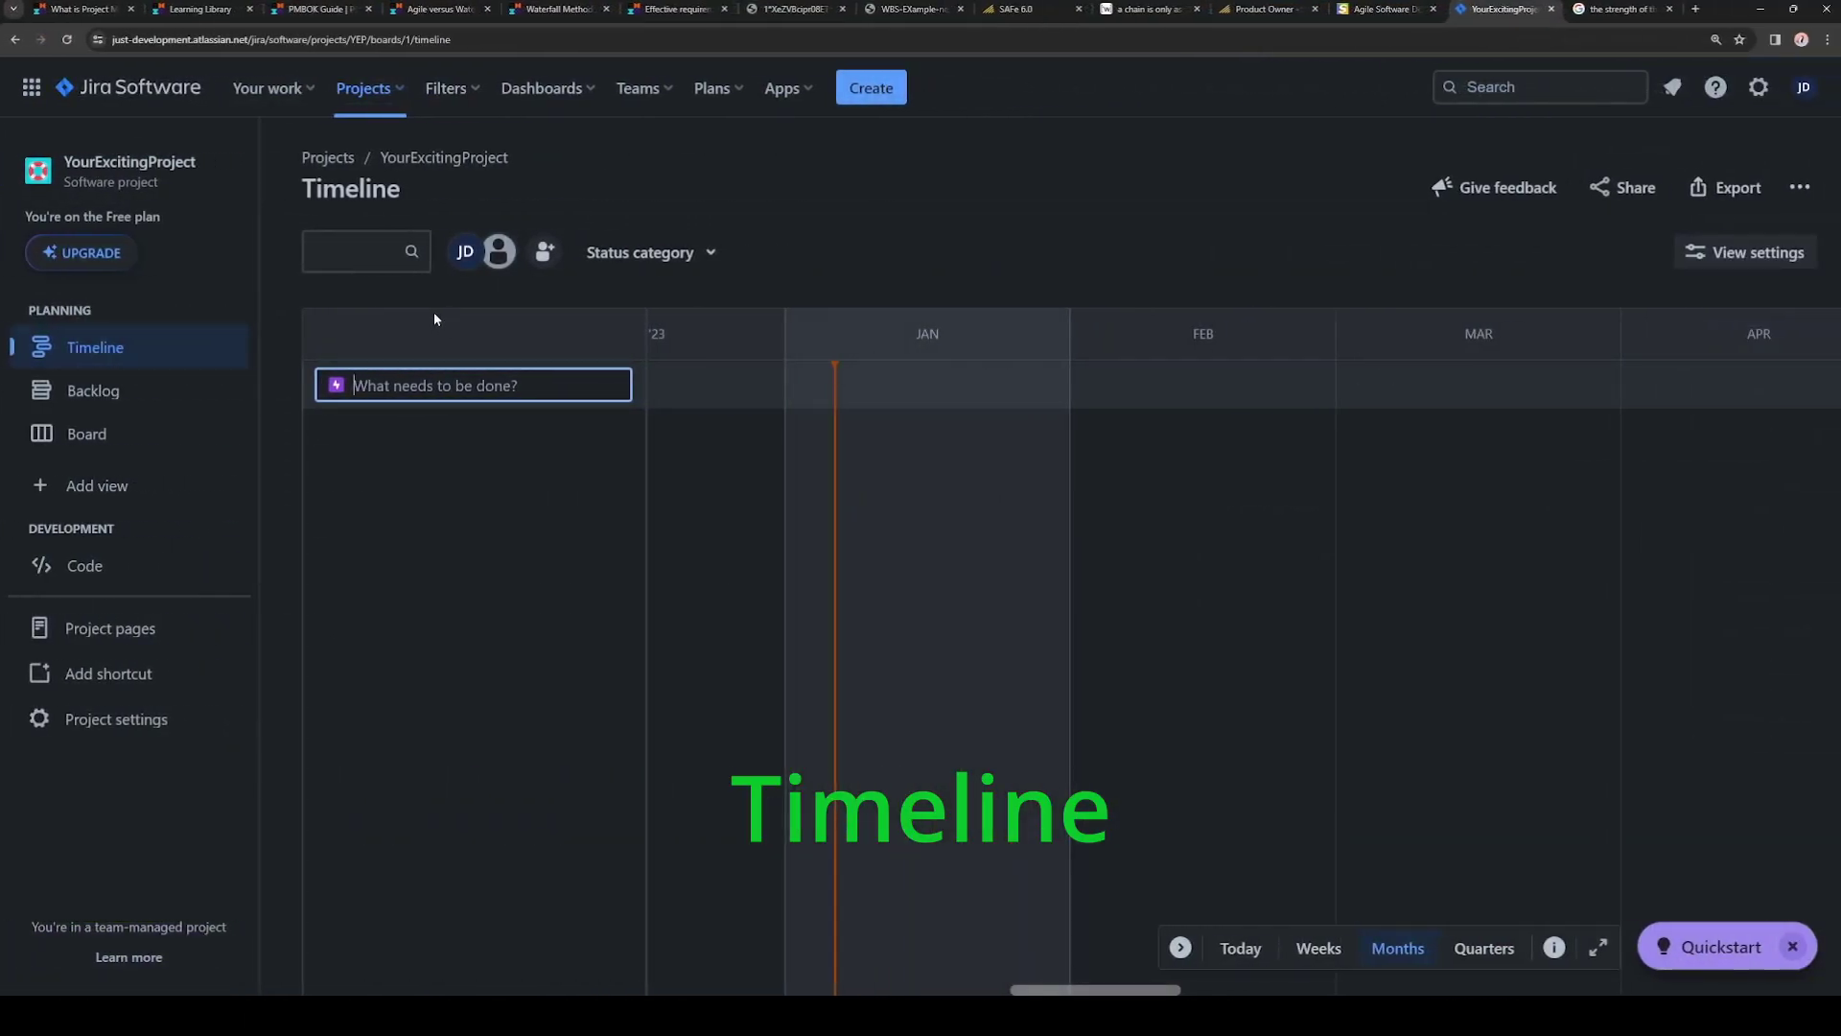
pyautogui.click(906, 9)
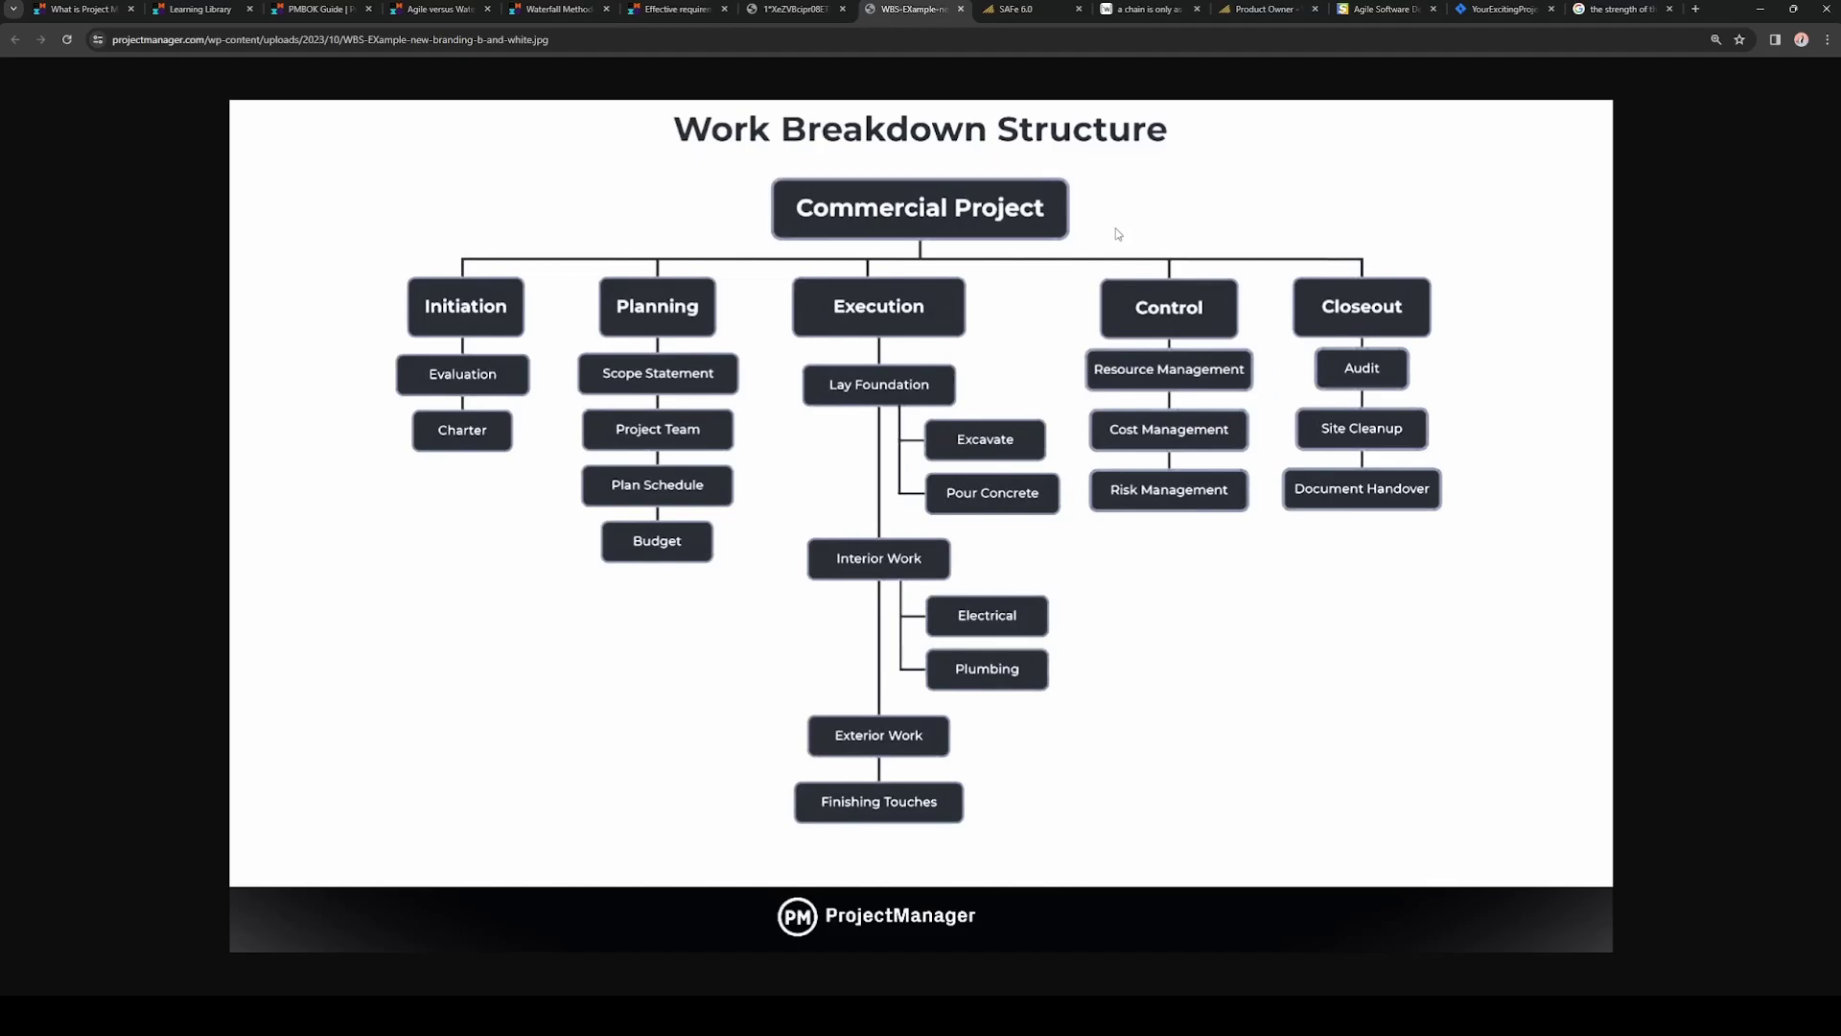
pyautogui.click(1546, 15)
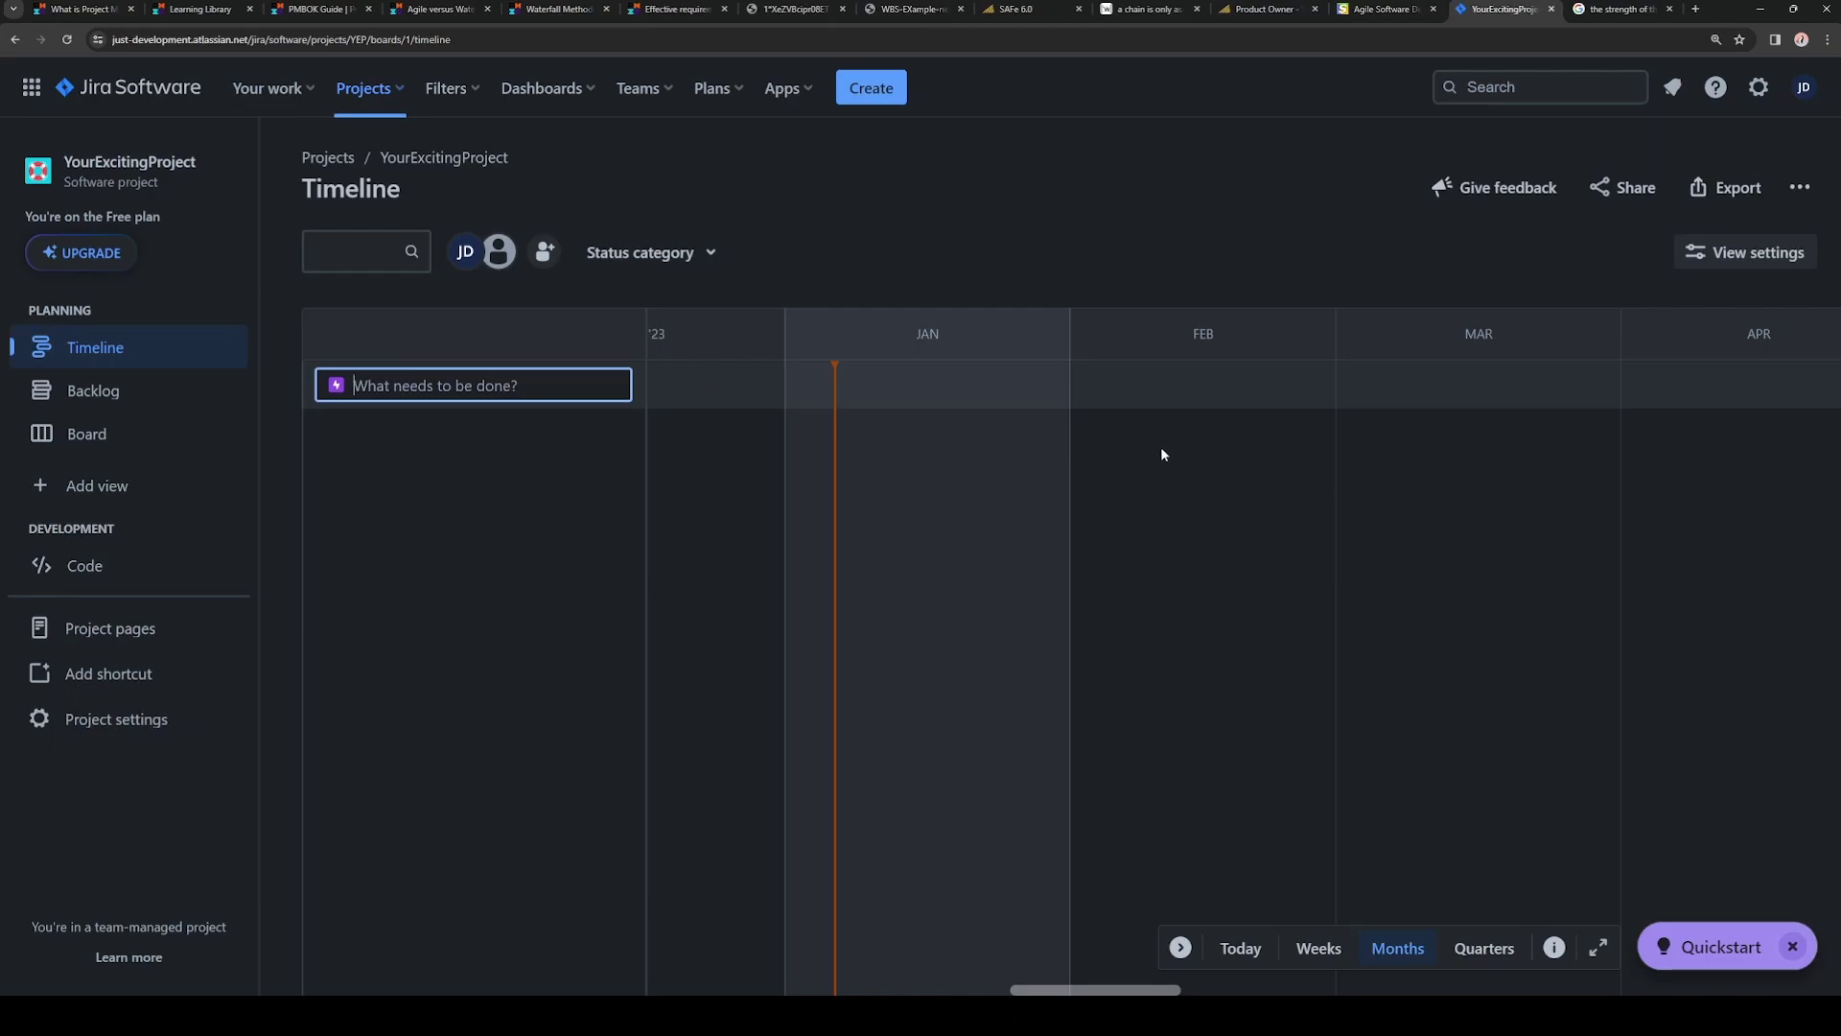
pyautogui.click(1483, 949)
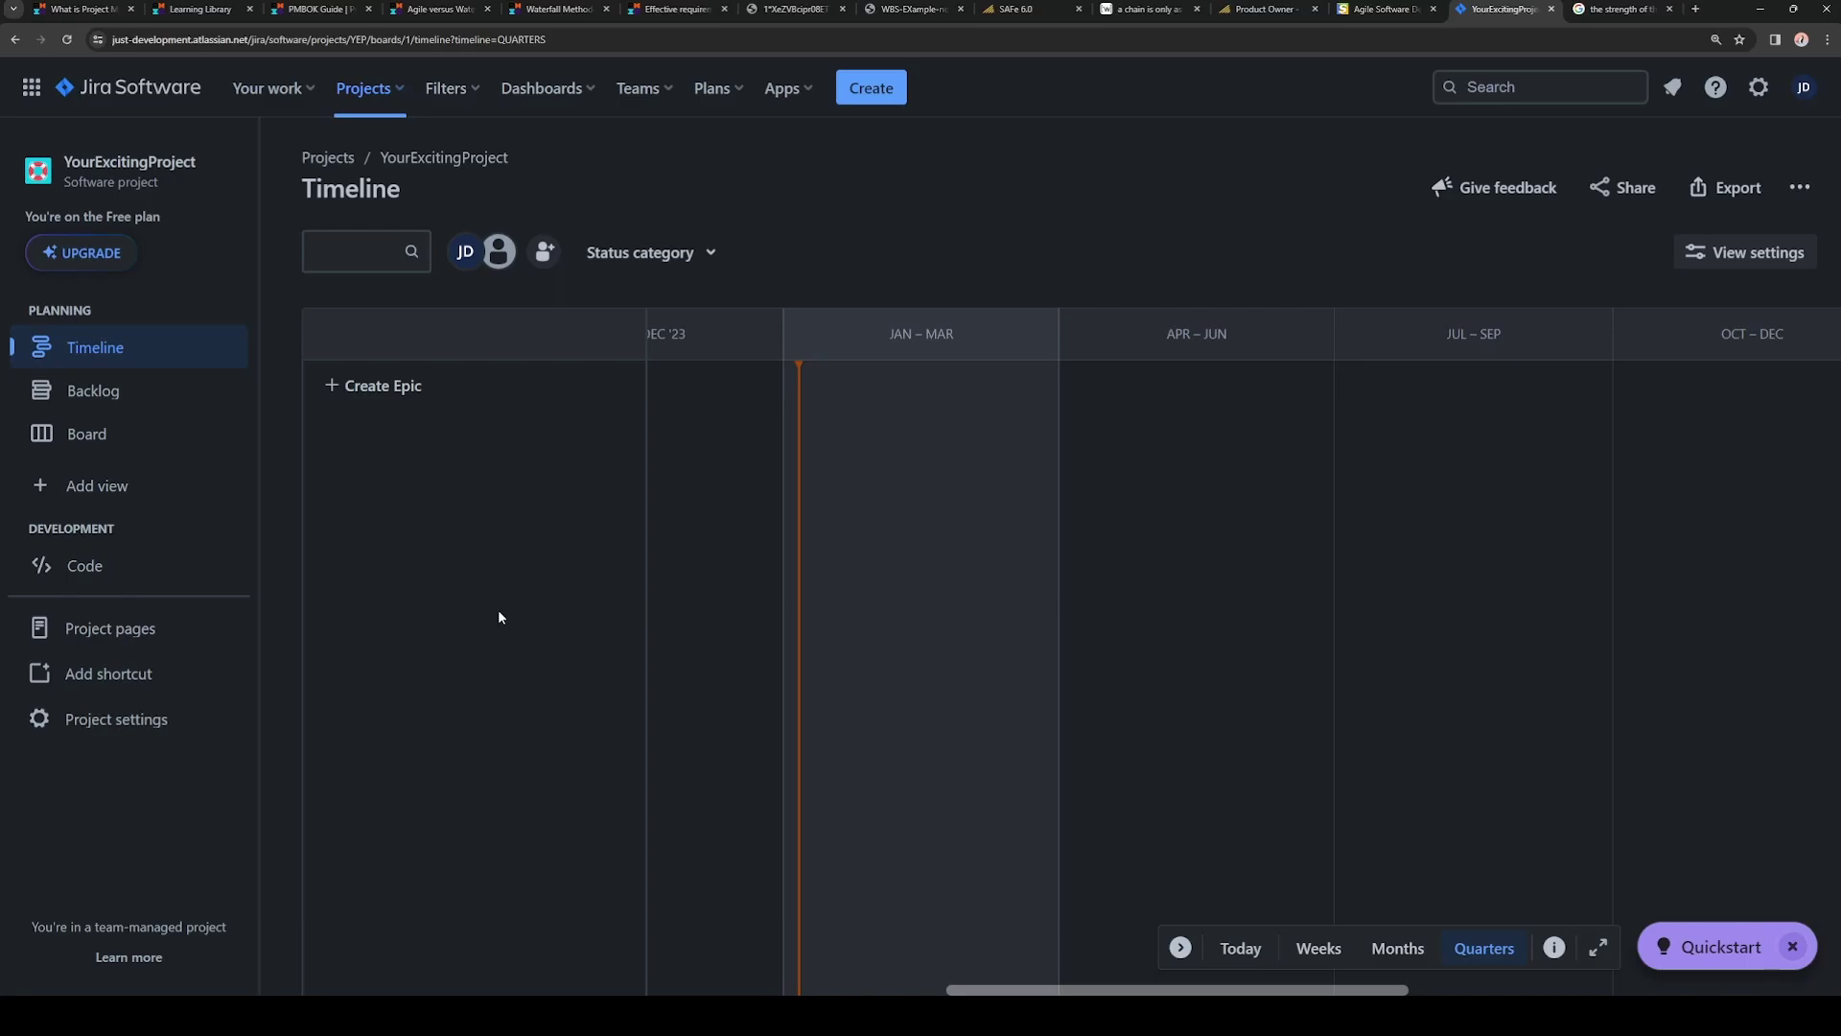
# - Examine the YourExcitingProject backlog and compare it with the project's timeline
pyautogui.click(93, 390)
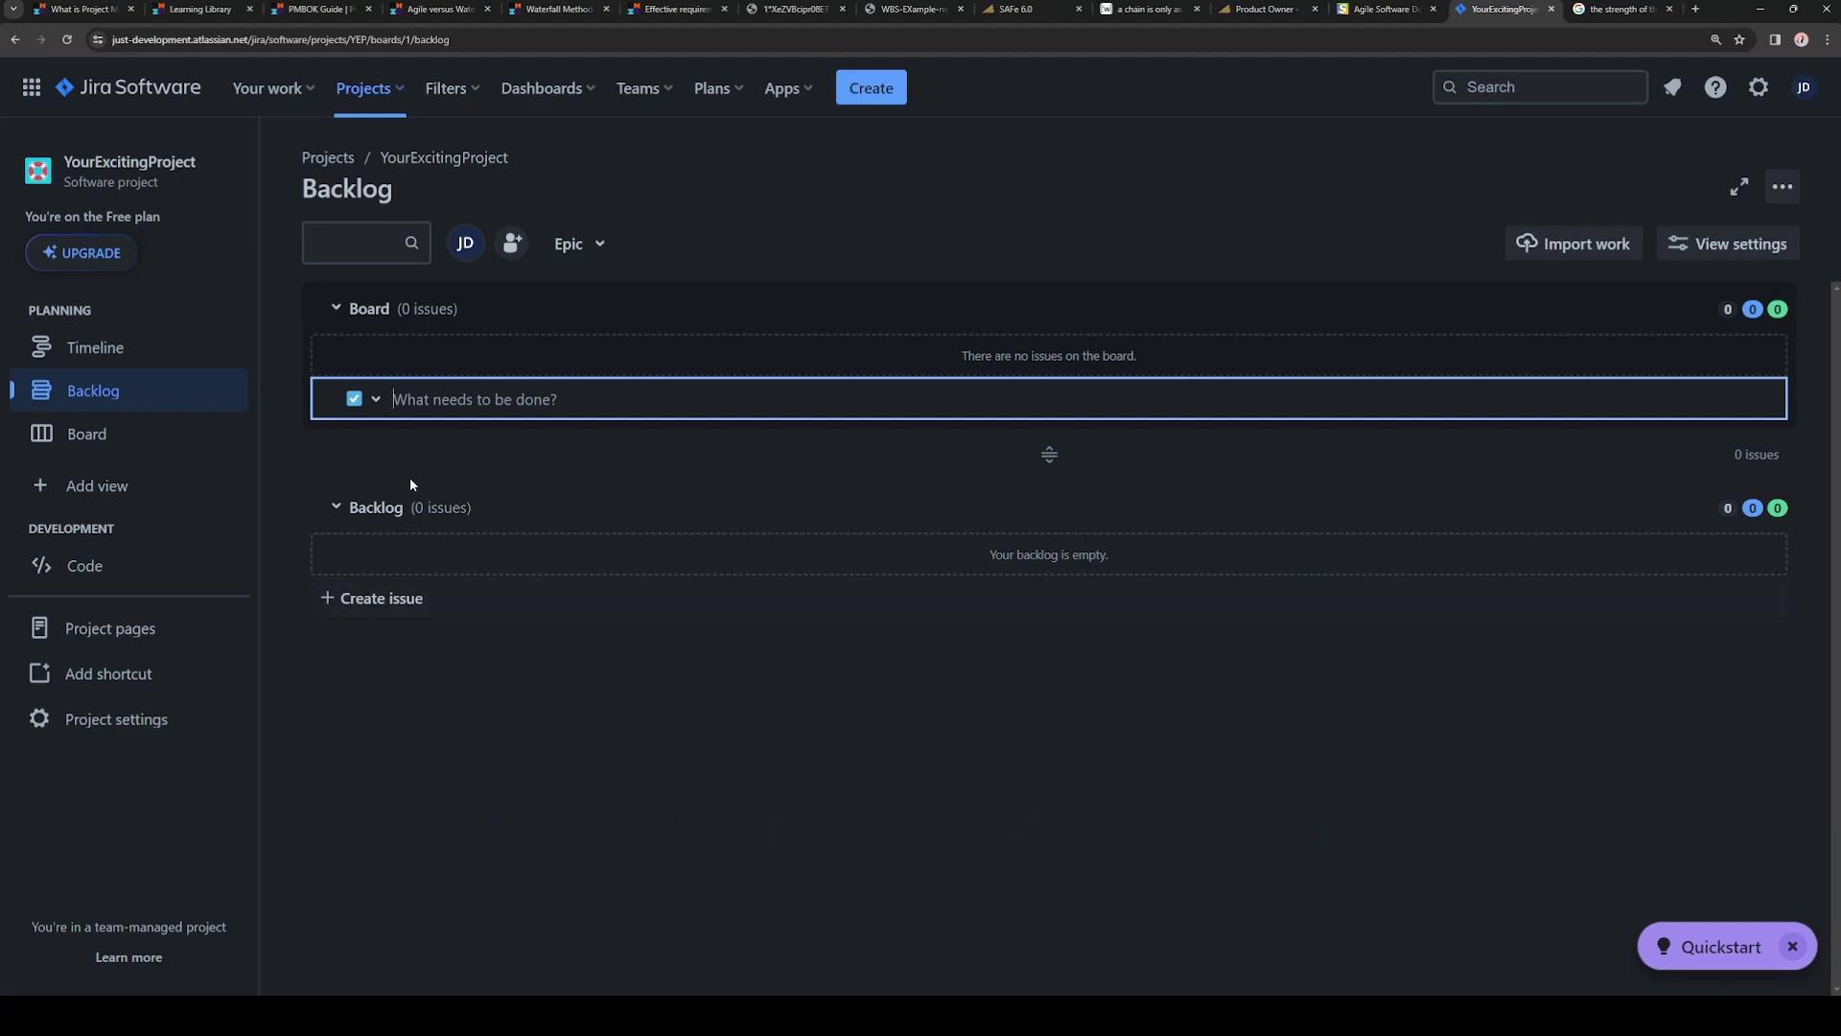
pyautogui.click(113, 348)
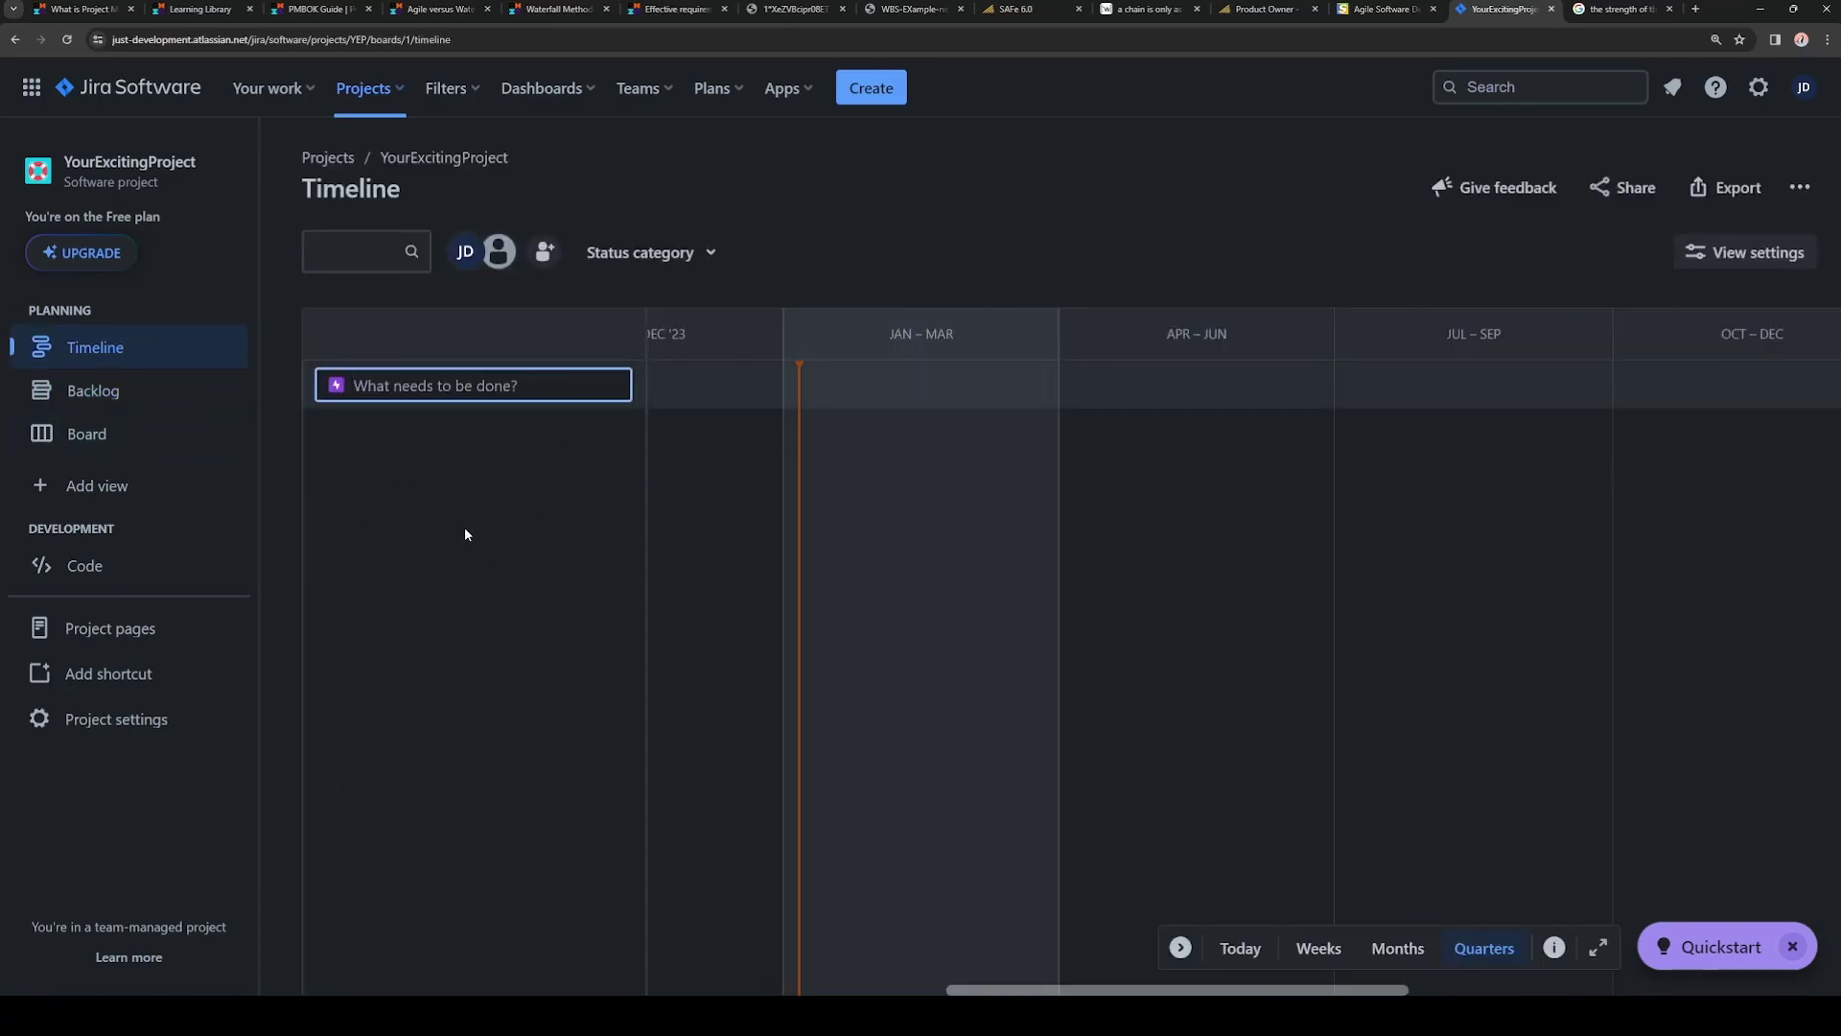
pyautogui.click(96, 391)
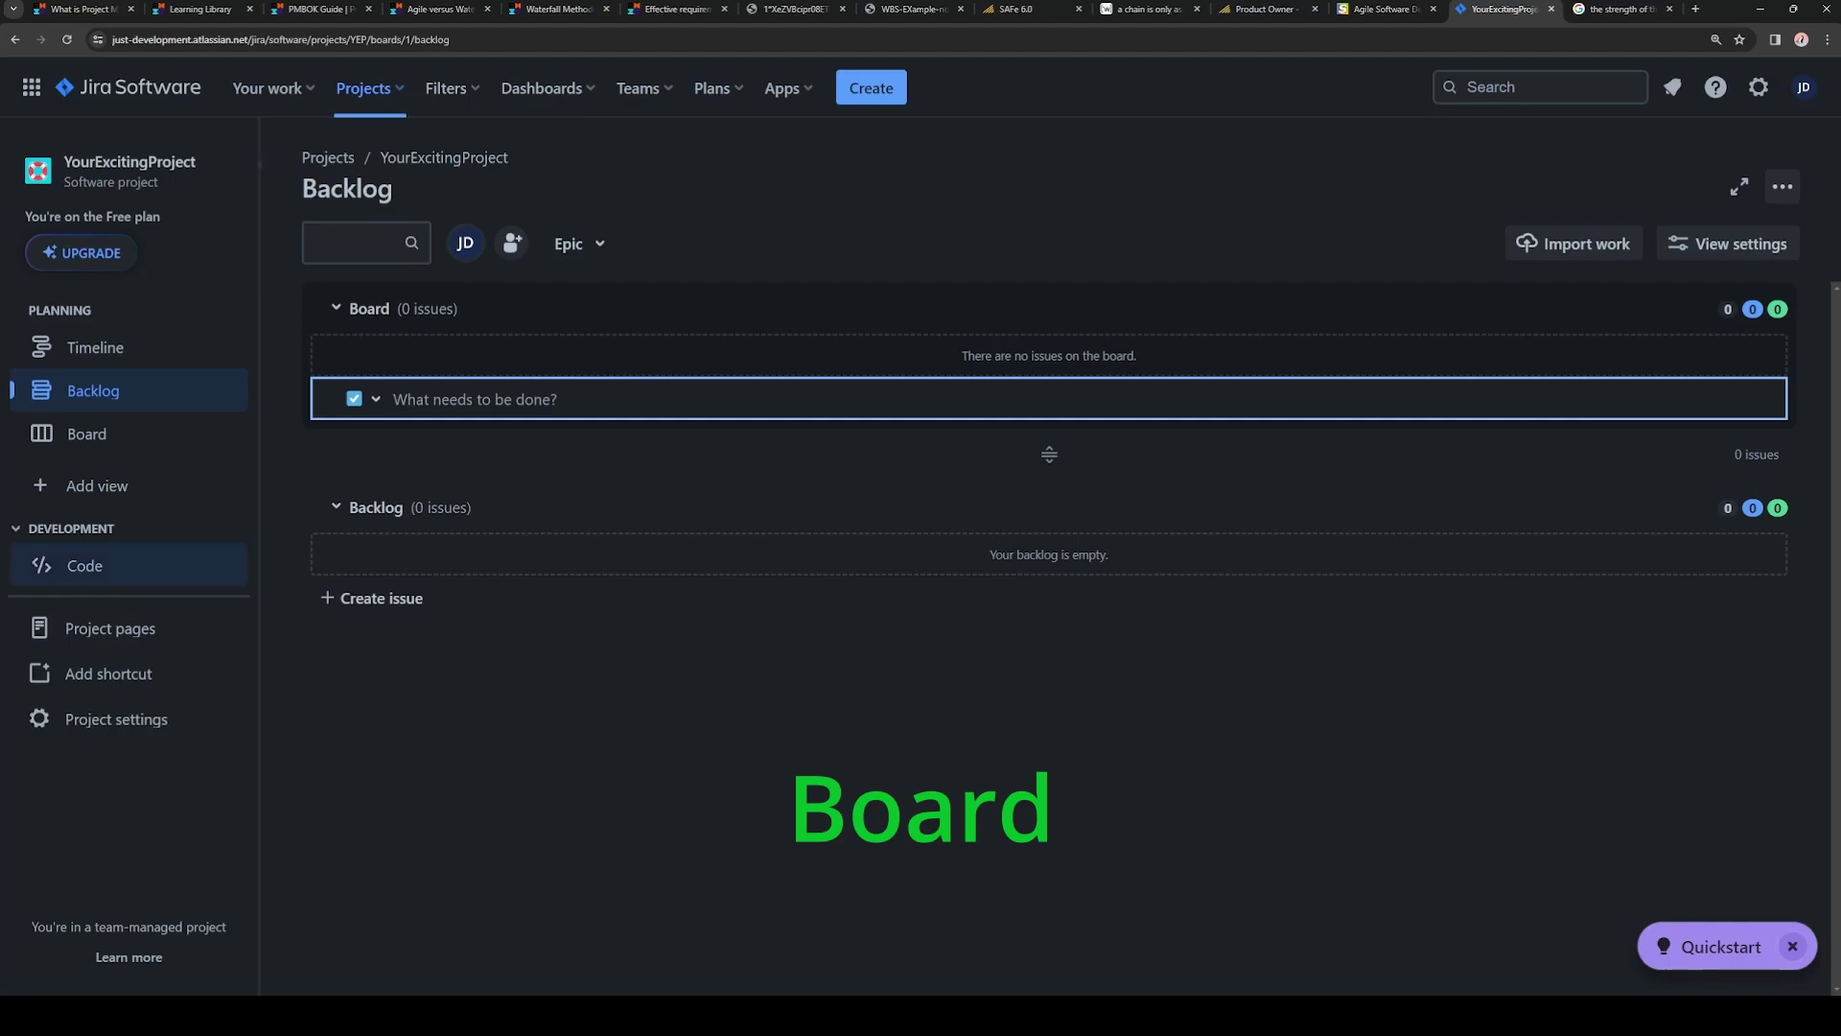
# - Add a column named In Review to the KAN-board of YourExcitingProject
pyautogui.click(163, 431)
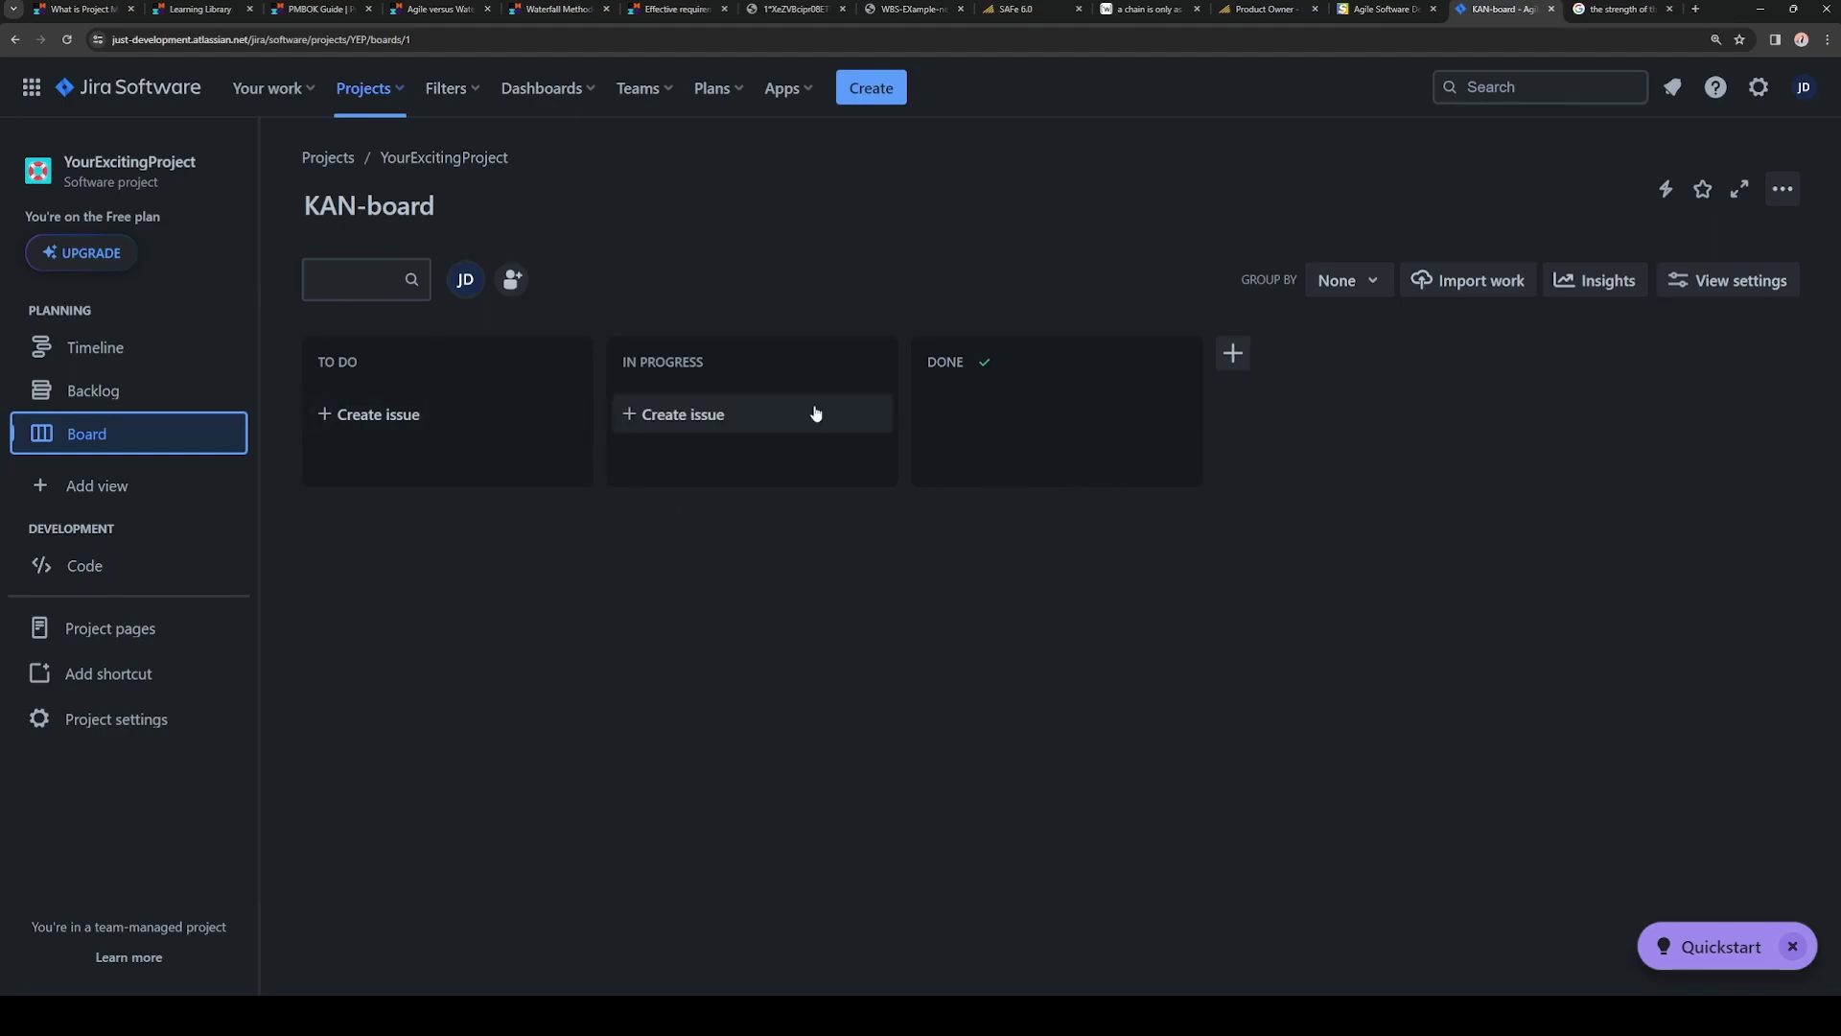
pyautogui.click(1232, 353)
pyautogui.write('In Review')
pyautogui.press('Return')
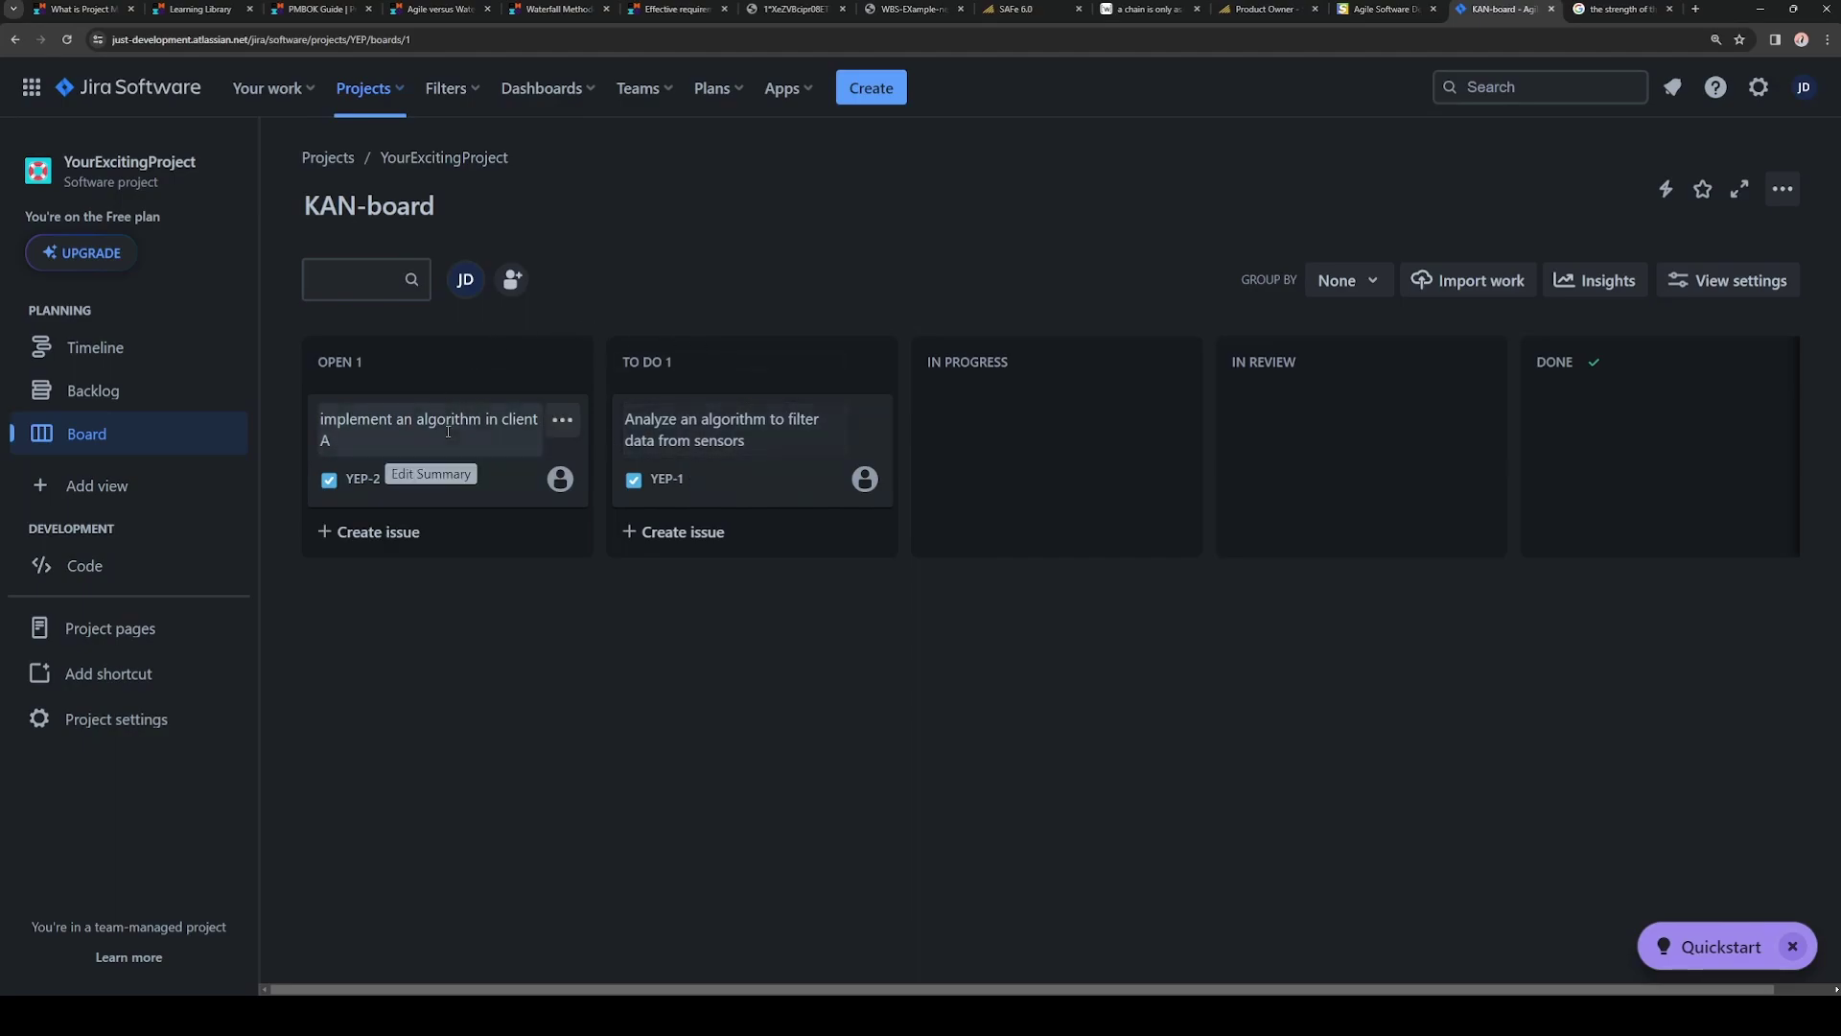
# - Move "Analyze an algorithm to filter data from sensors" to Done and "implement an algorithm in client A" to To Do
pyautogui.moveTo(804, 494); pyautogui.dragTo(1615, 506)
pyautogui.click(399, 506)
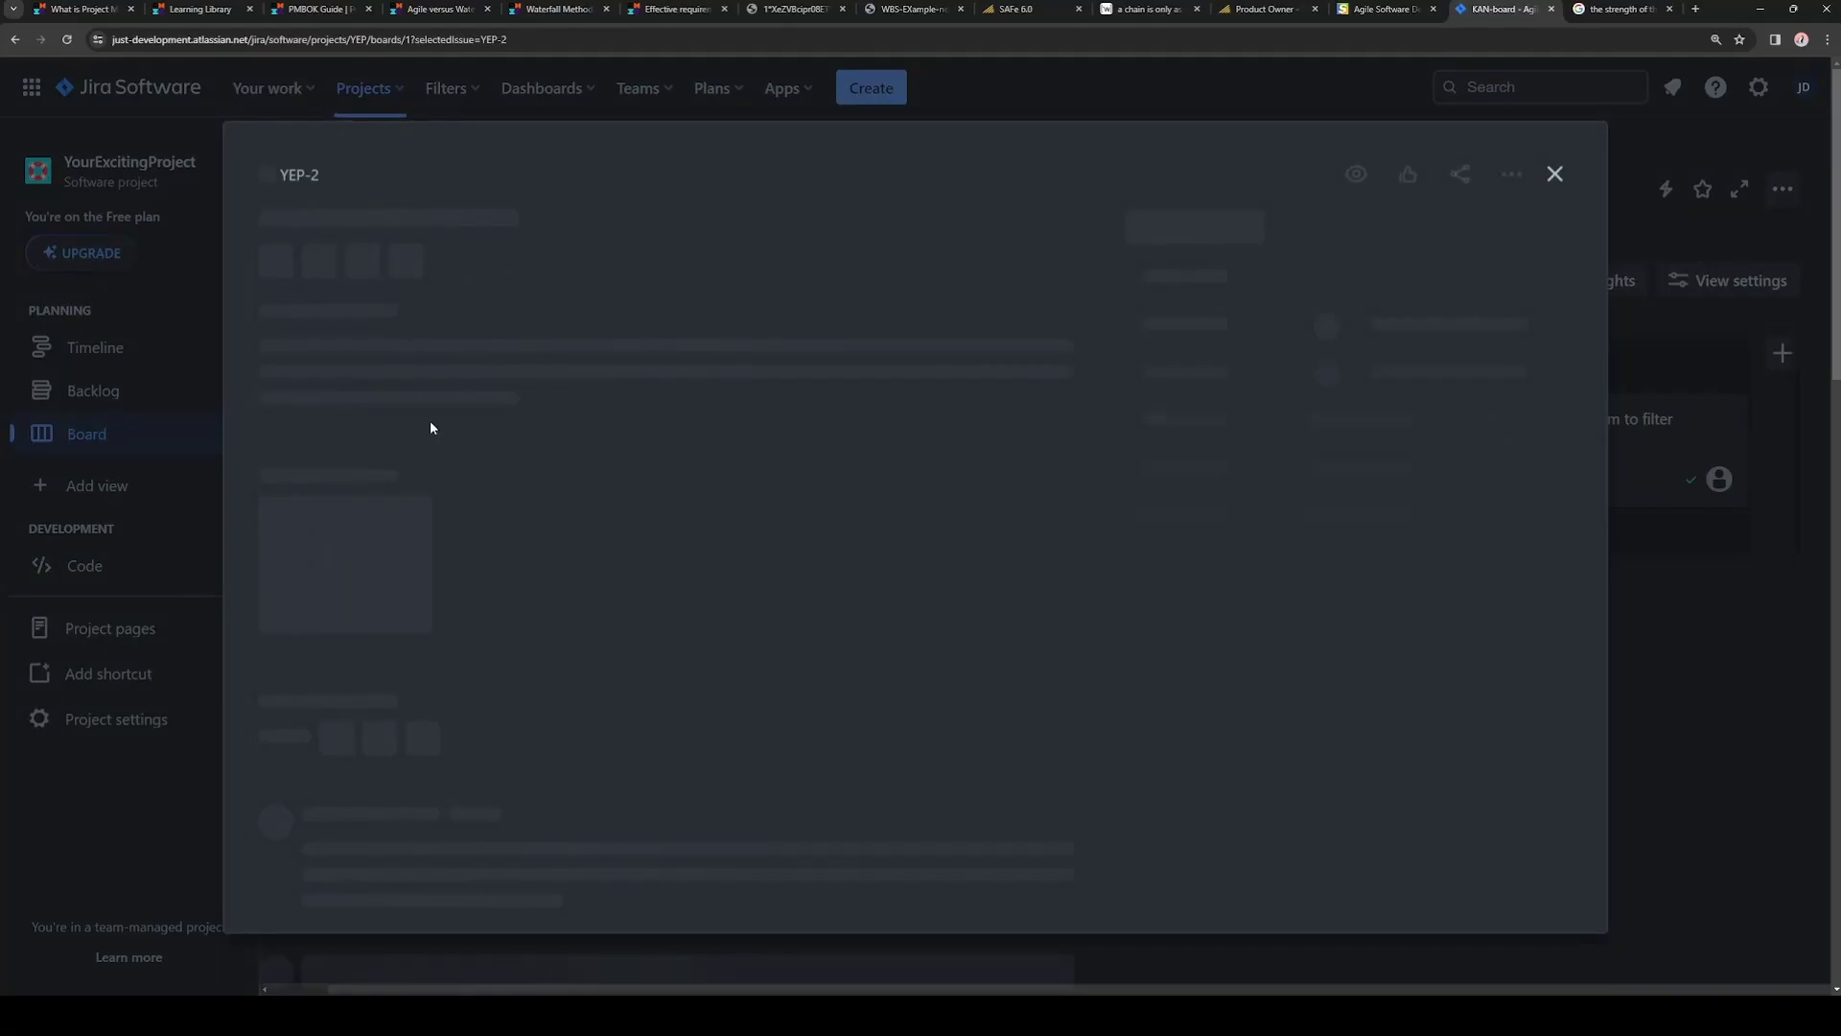
pyautogui.press('Escape')
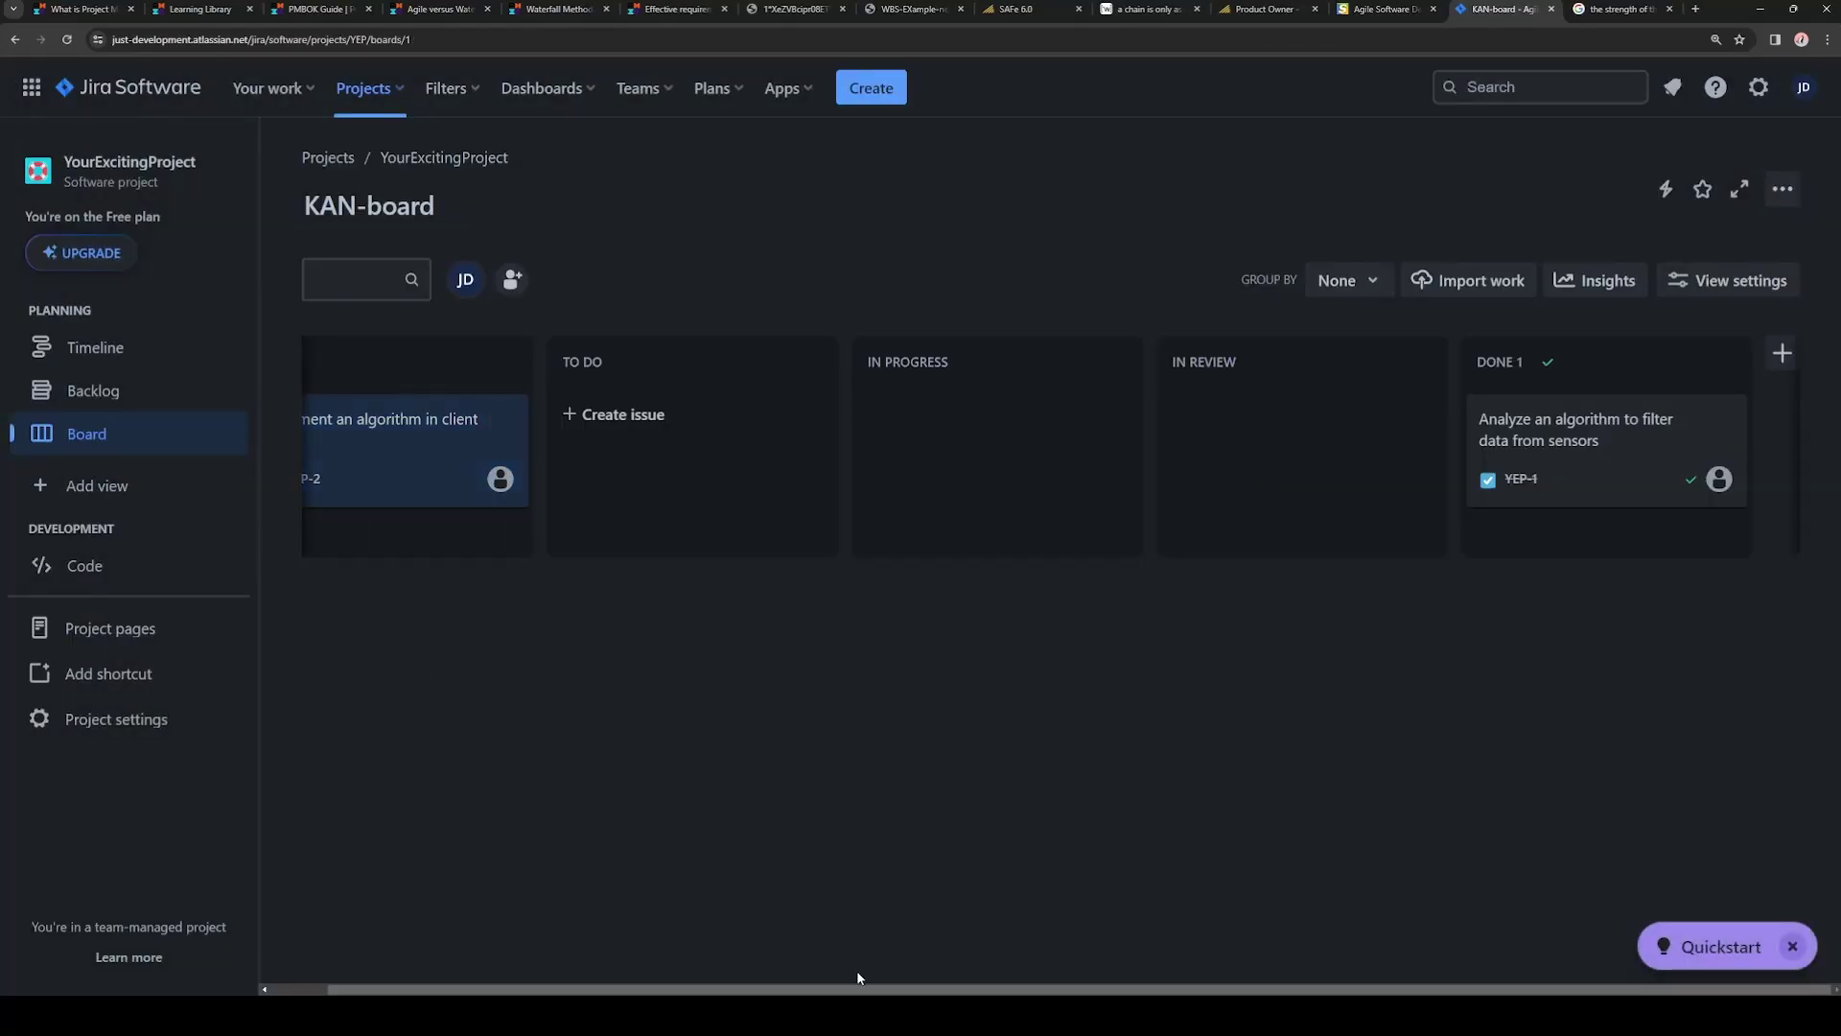
pyautogui.moveTo(859, 989); pyautogui.dragTo(802, 989)
pyautogui.moveTo(396, 449); pyautogui.dragTo(682, 412)
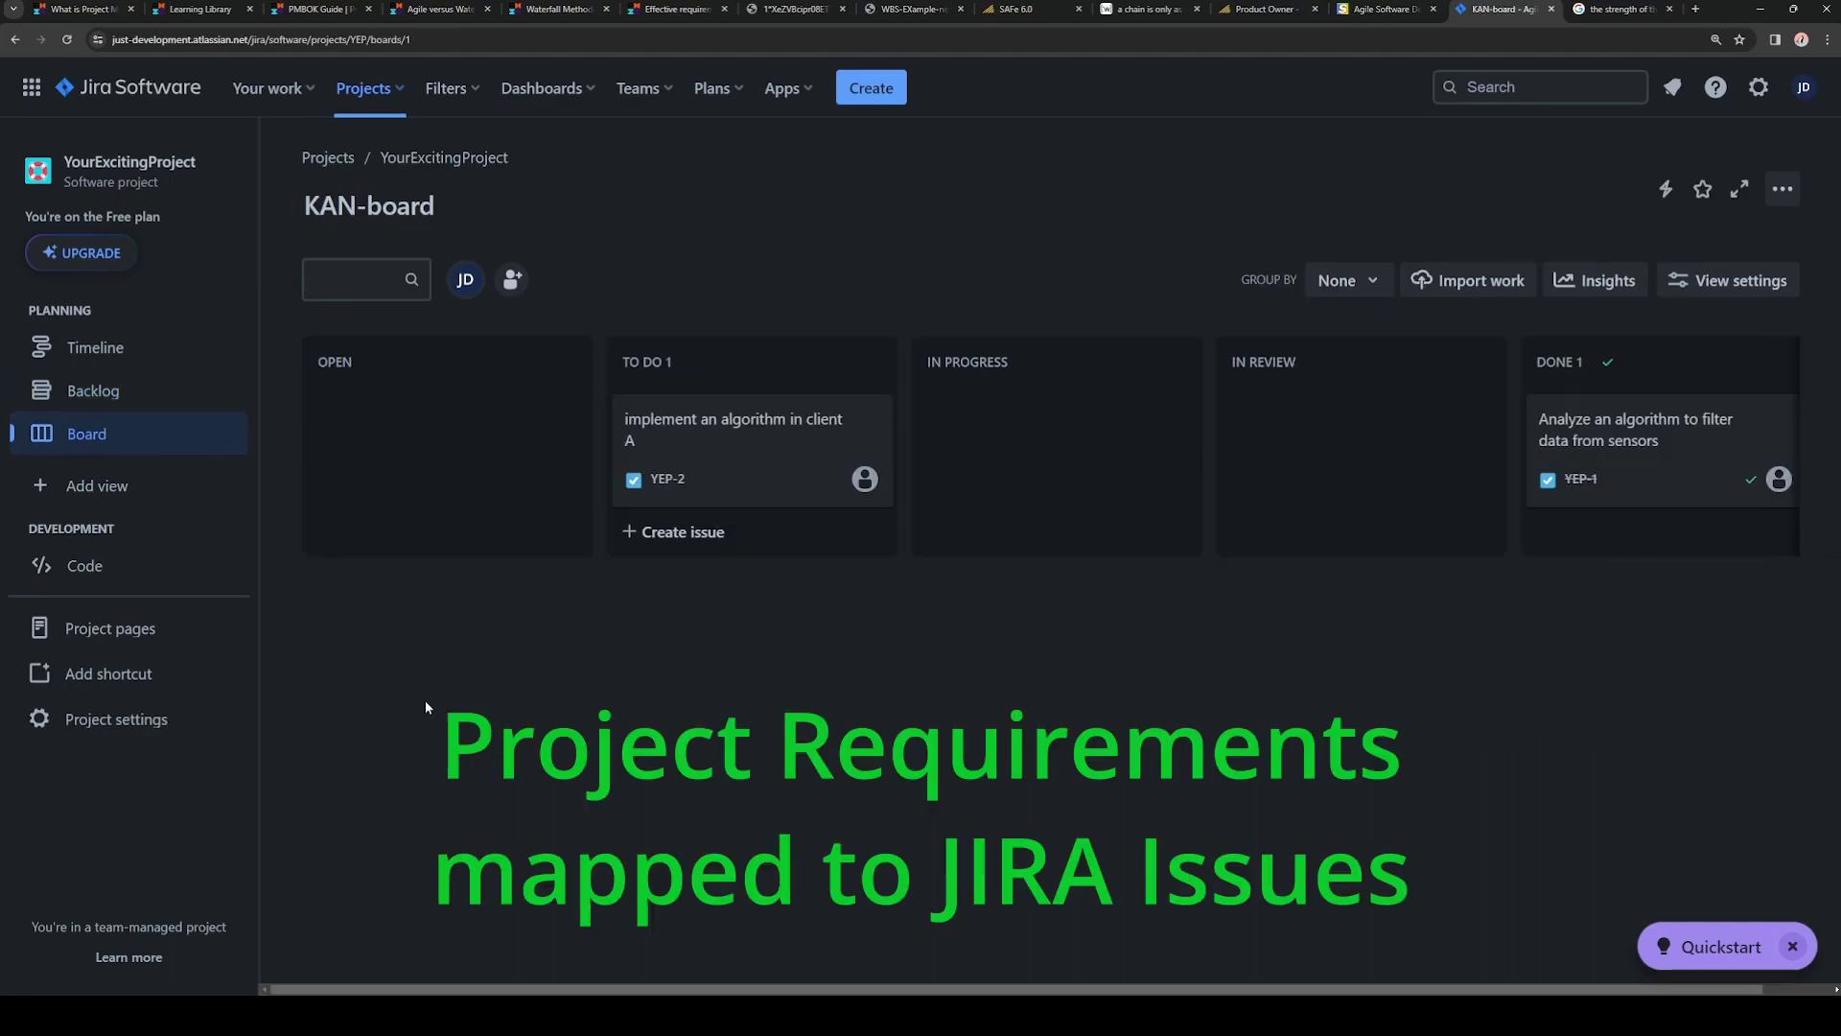
# - Switch to the RequirementsForYEP project and show its items as a list
pyautogui.click(394, 92)
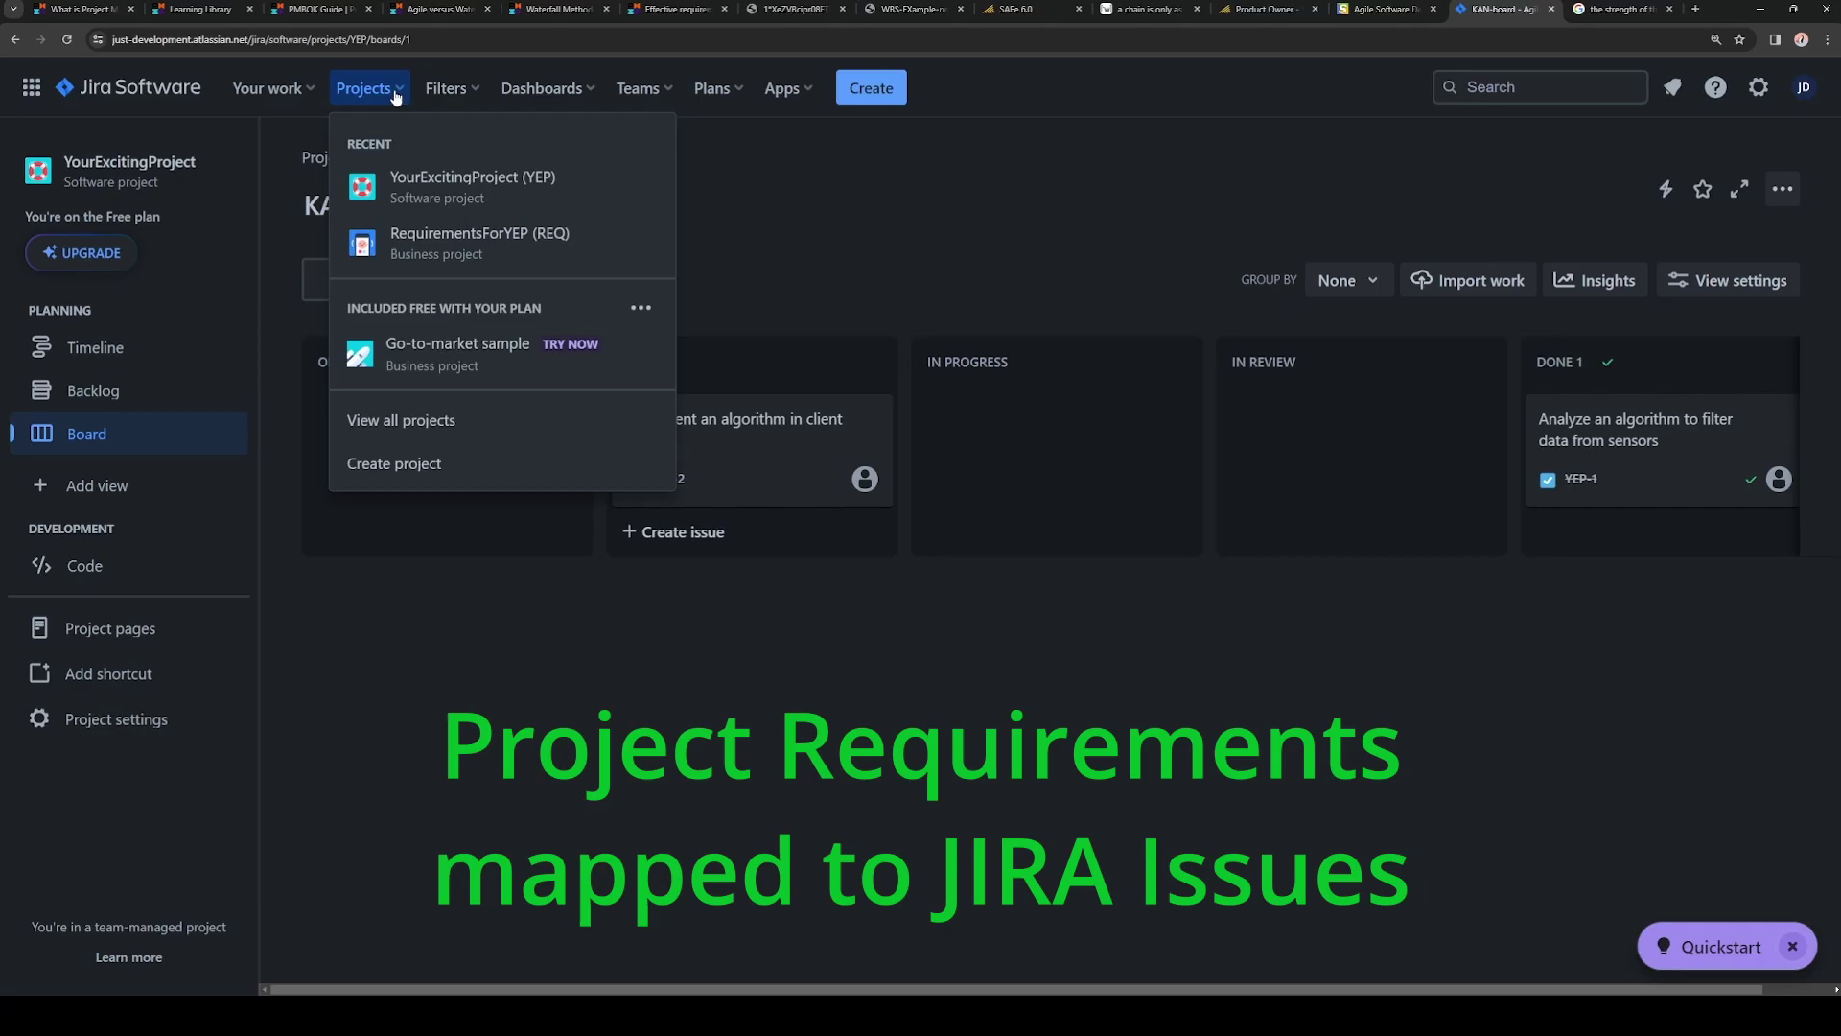
pyautogui.click(482, 245)
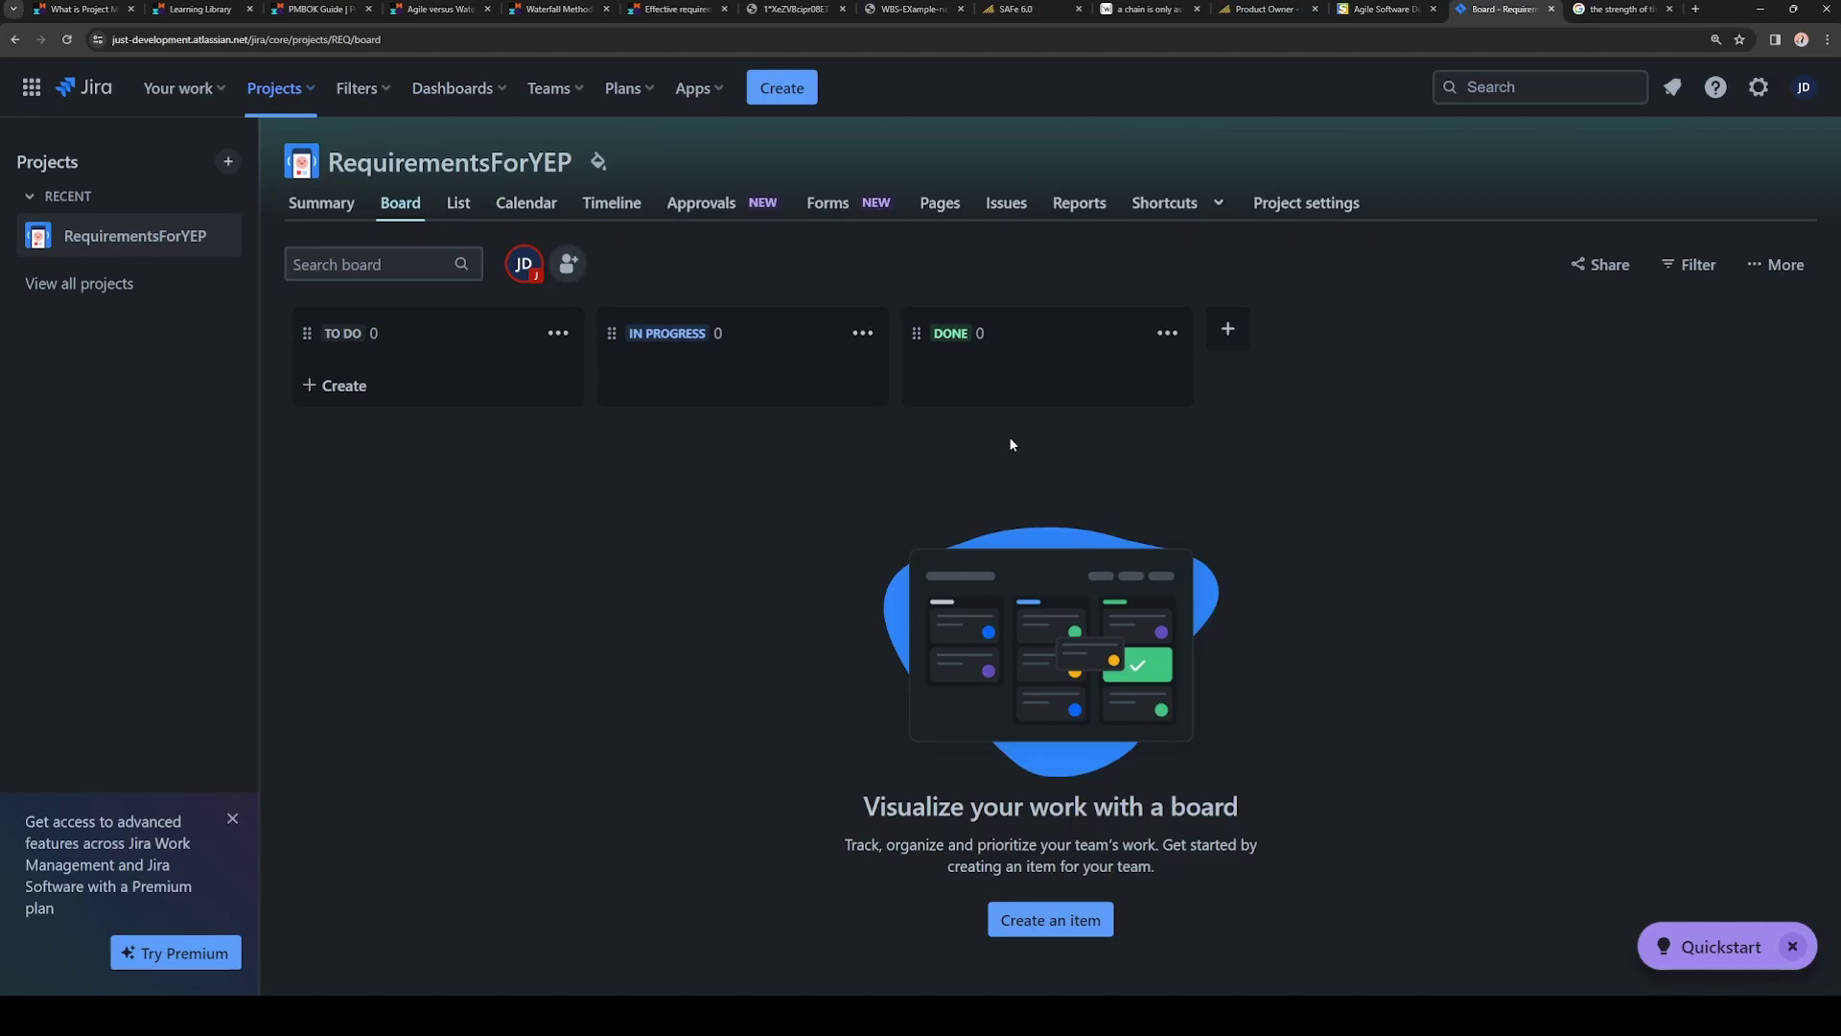
pyautogui.click(459, 202)
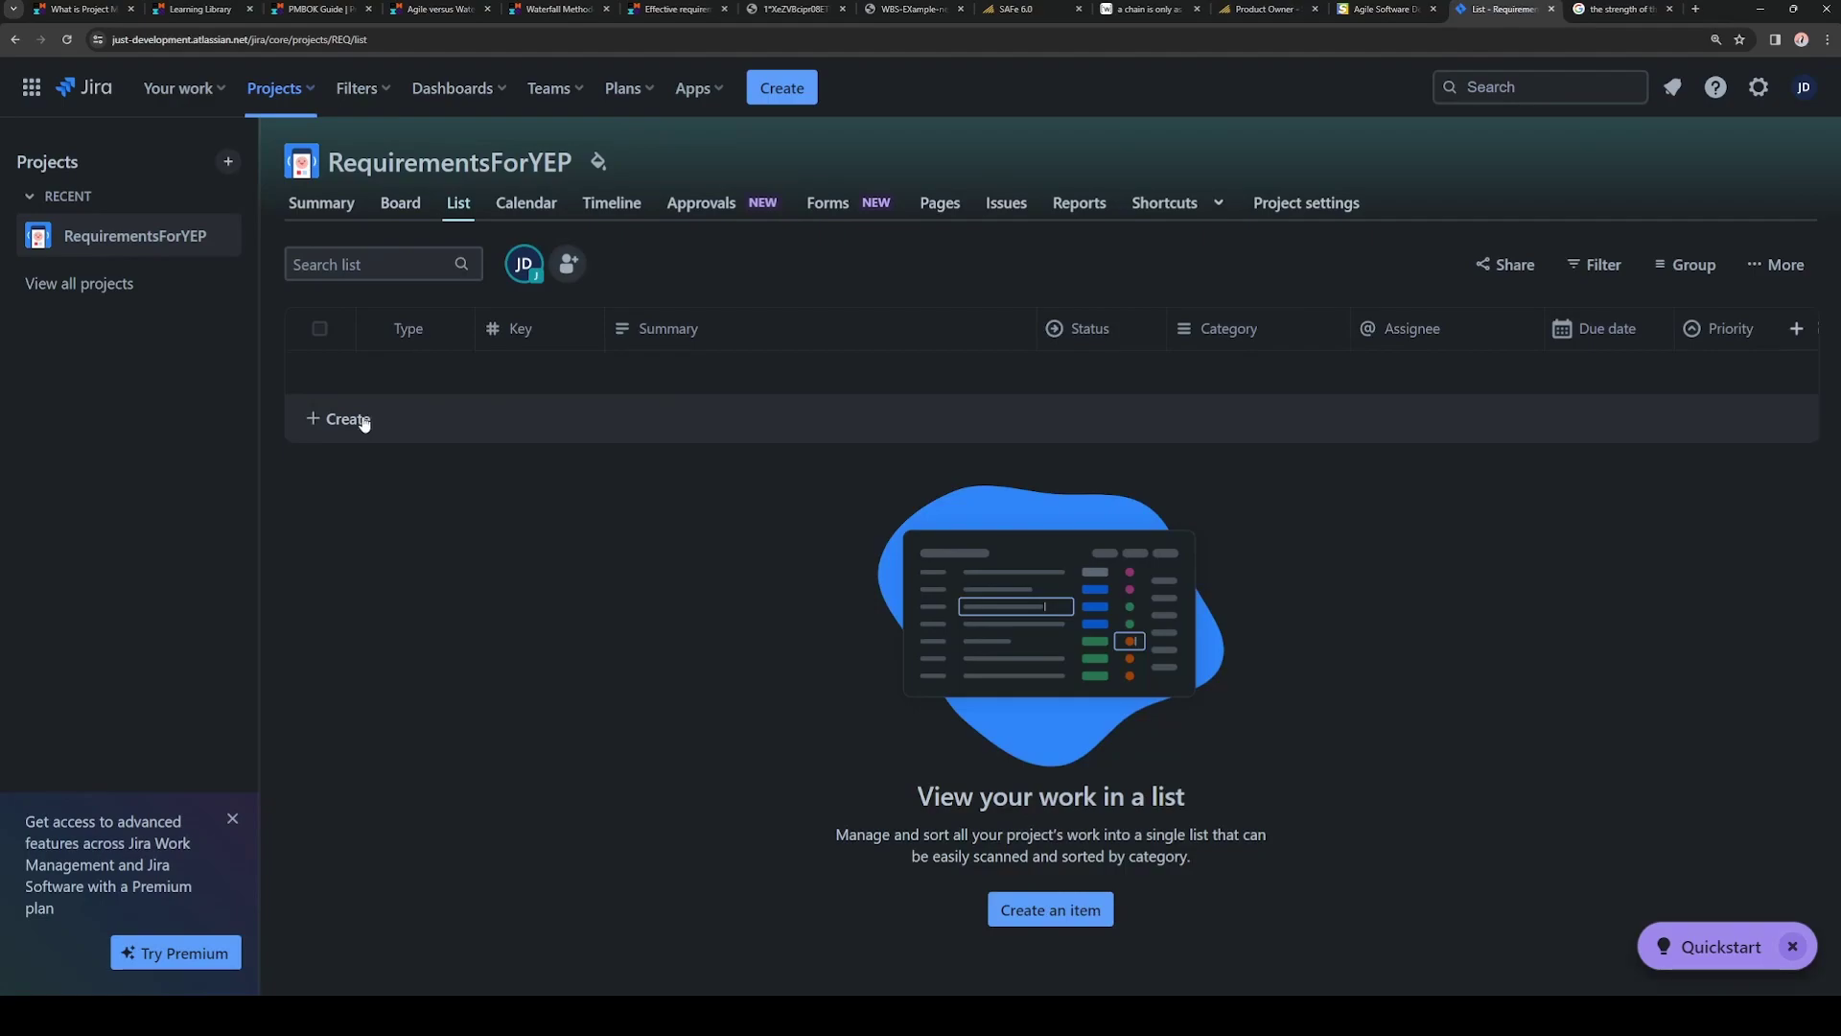
# - Create a task in the requirements list with the summary "A client can read data from sensors"
pyautogui.click(364, 421)
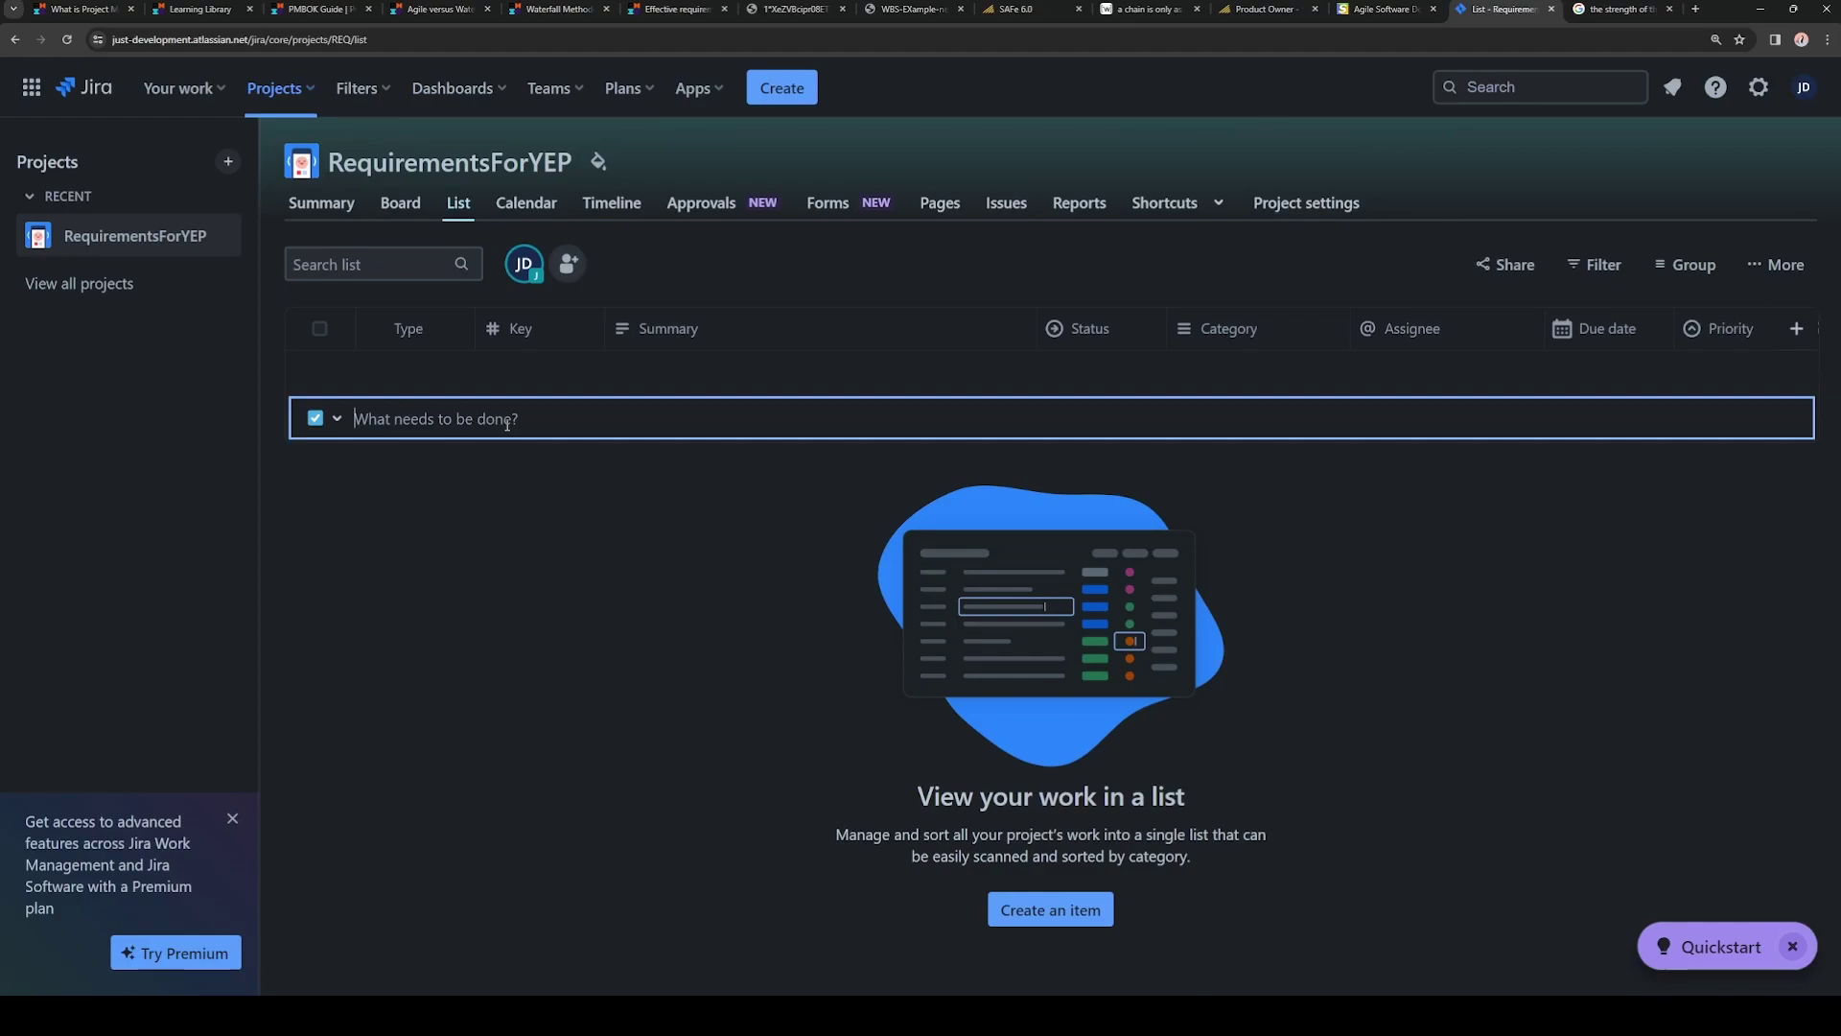
pyautogui.write('A client c an read data from serve')
pyautogui.press('BackSpace')
pyautogui.press('BackSpace')
pyautogui.press('BackSpace')
pyautogui.write('nsors')
pyautogui.press('Return')
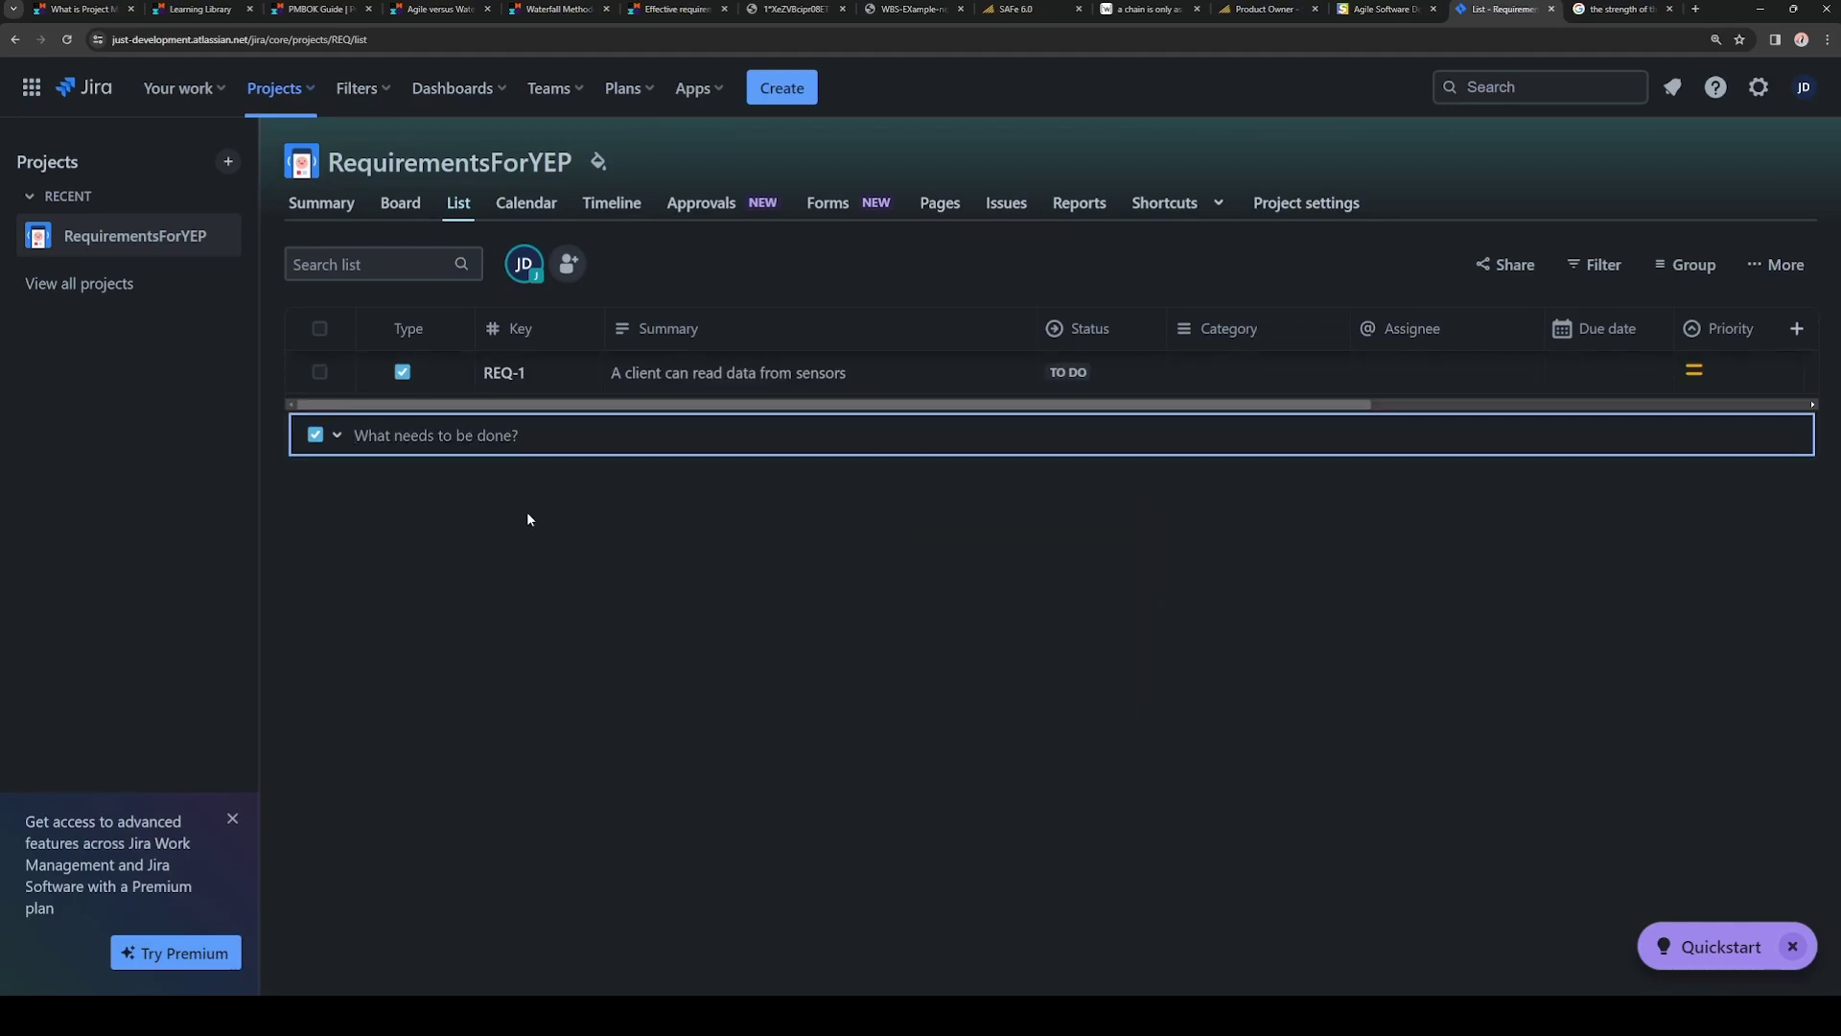
# - Open the new requirement from the board and save the description "It is possible to read data from sensors in the list (Appendix 1)"
pyautogui.click(751, 372)
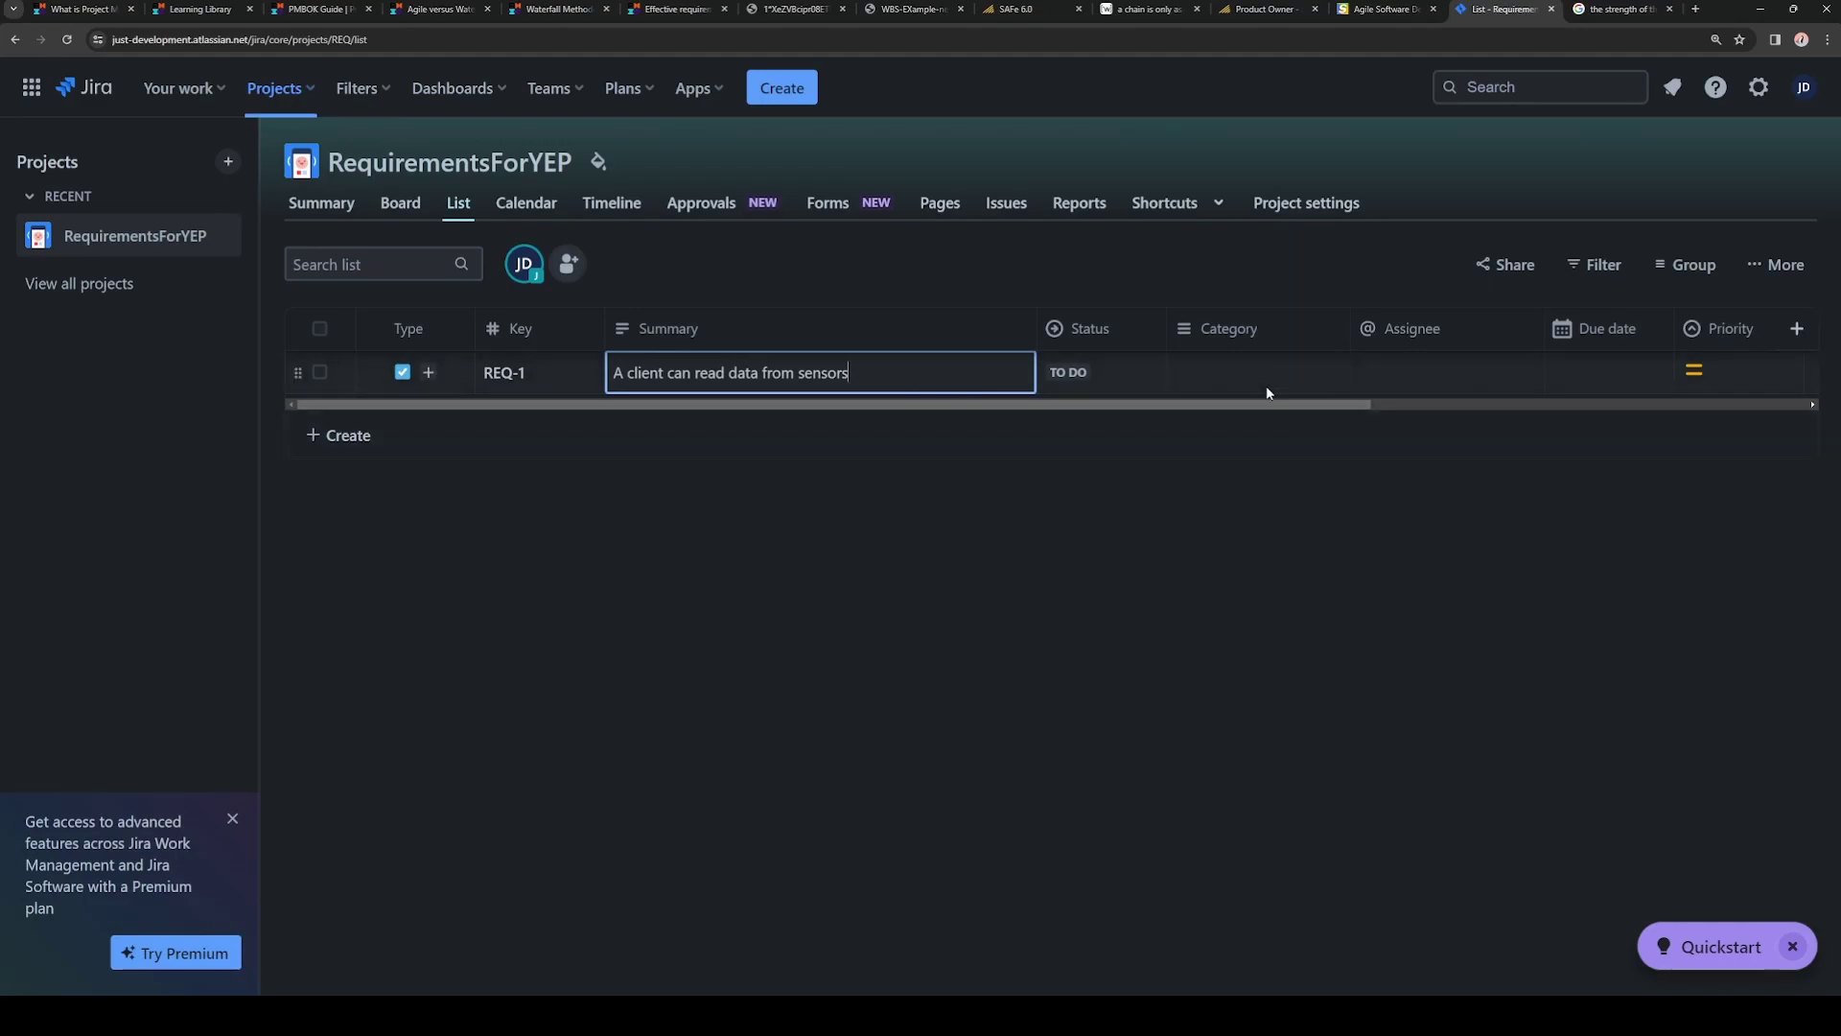
pyautogui.click(400, 202)
pyautogui.click(439, 389)
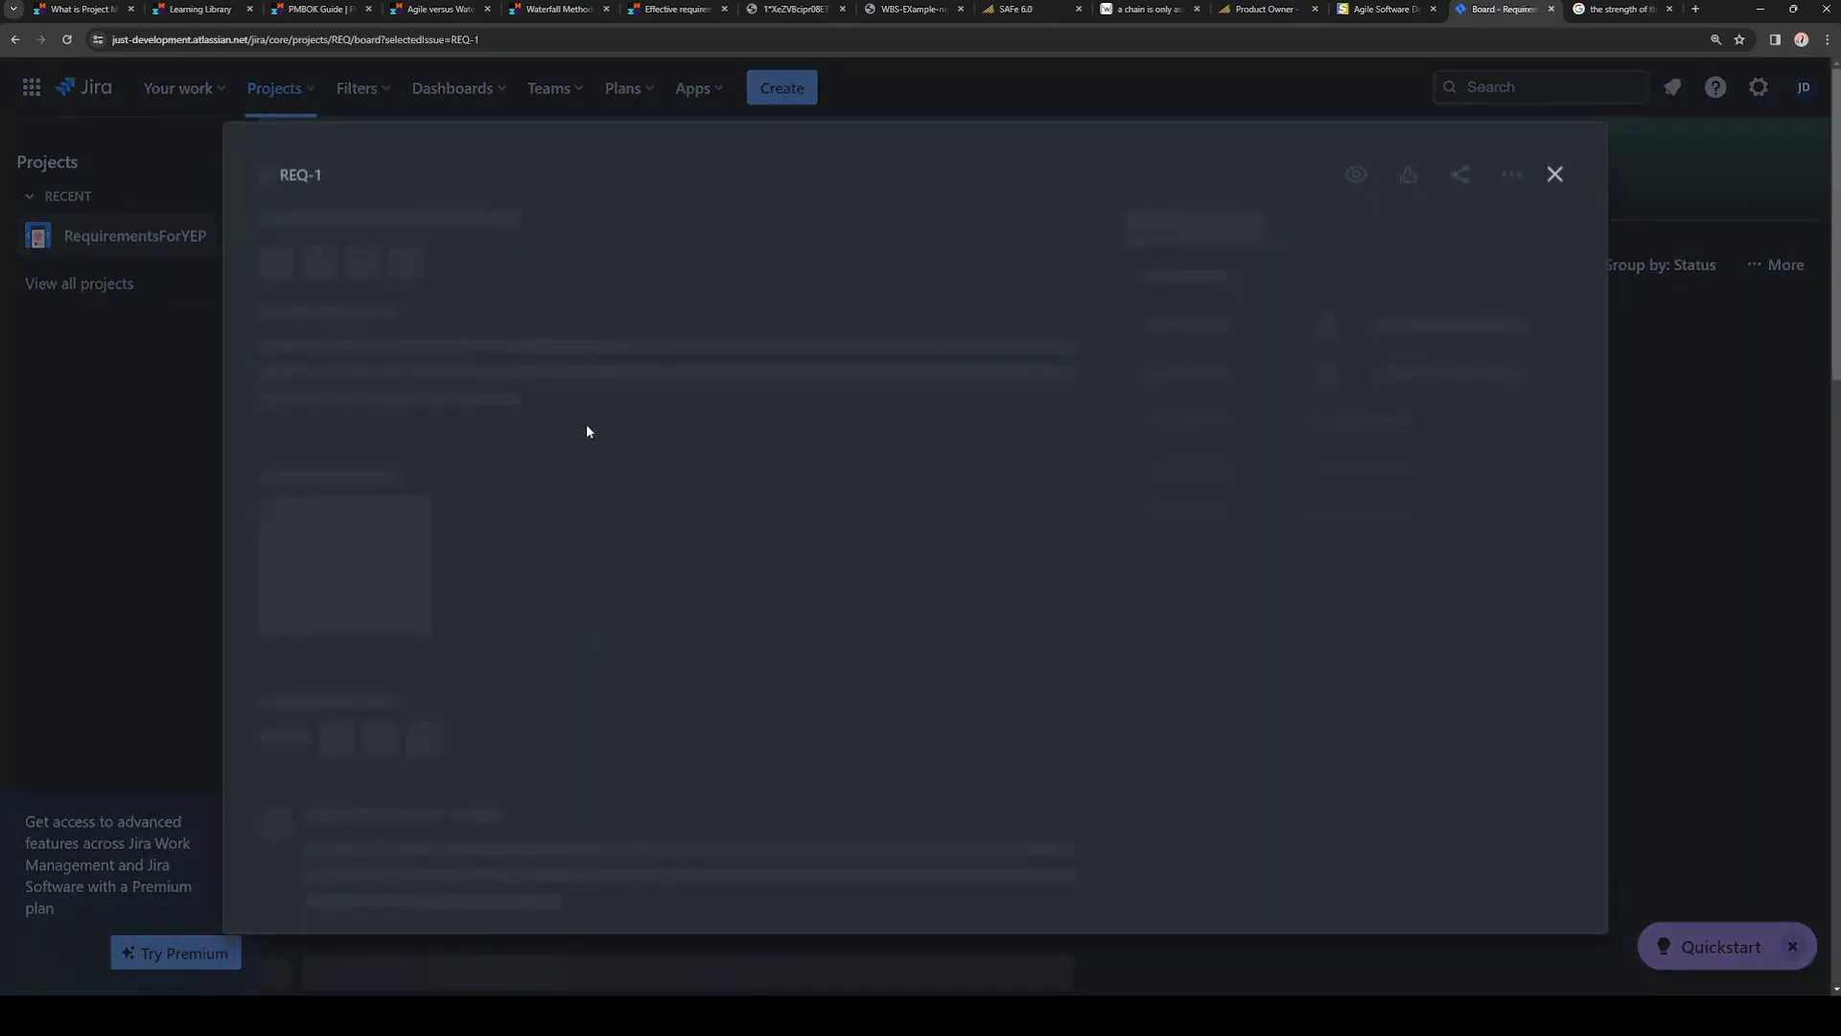
pyautogui.click(288, 342)
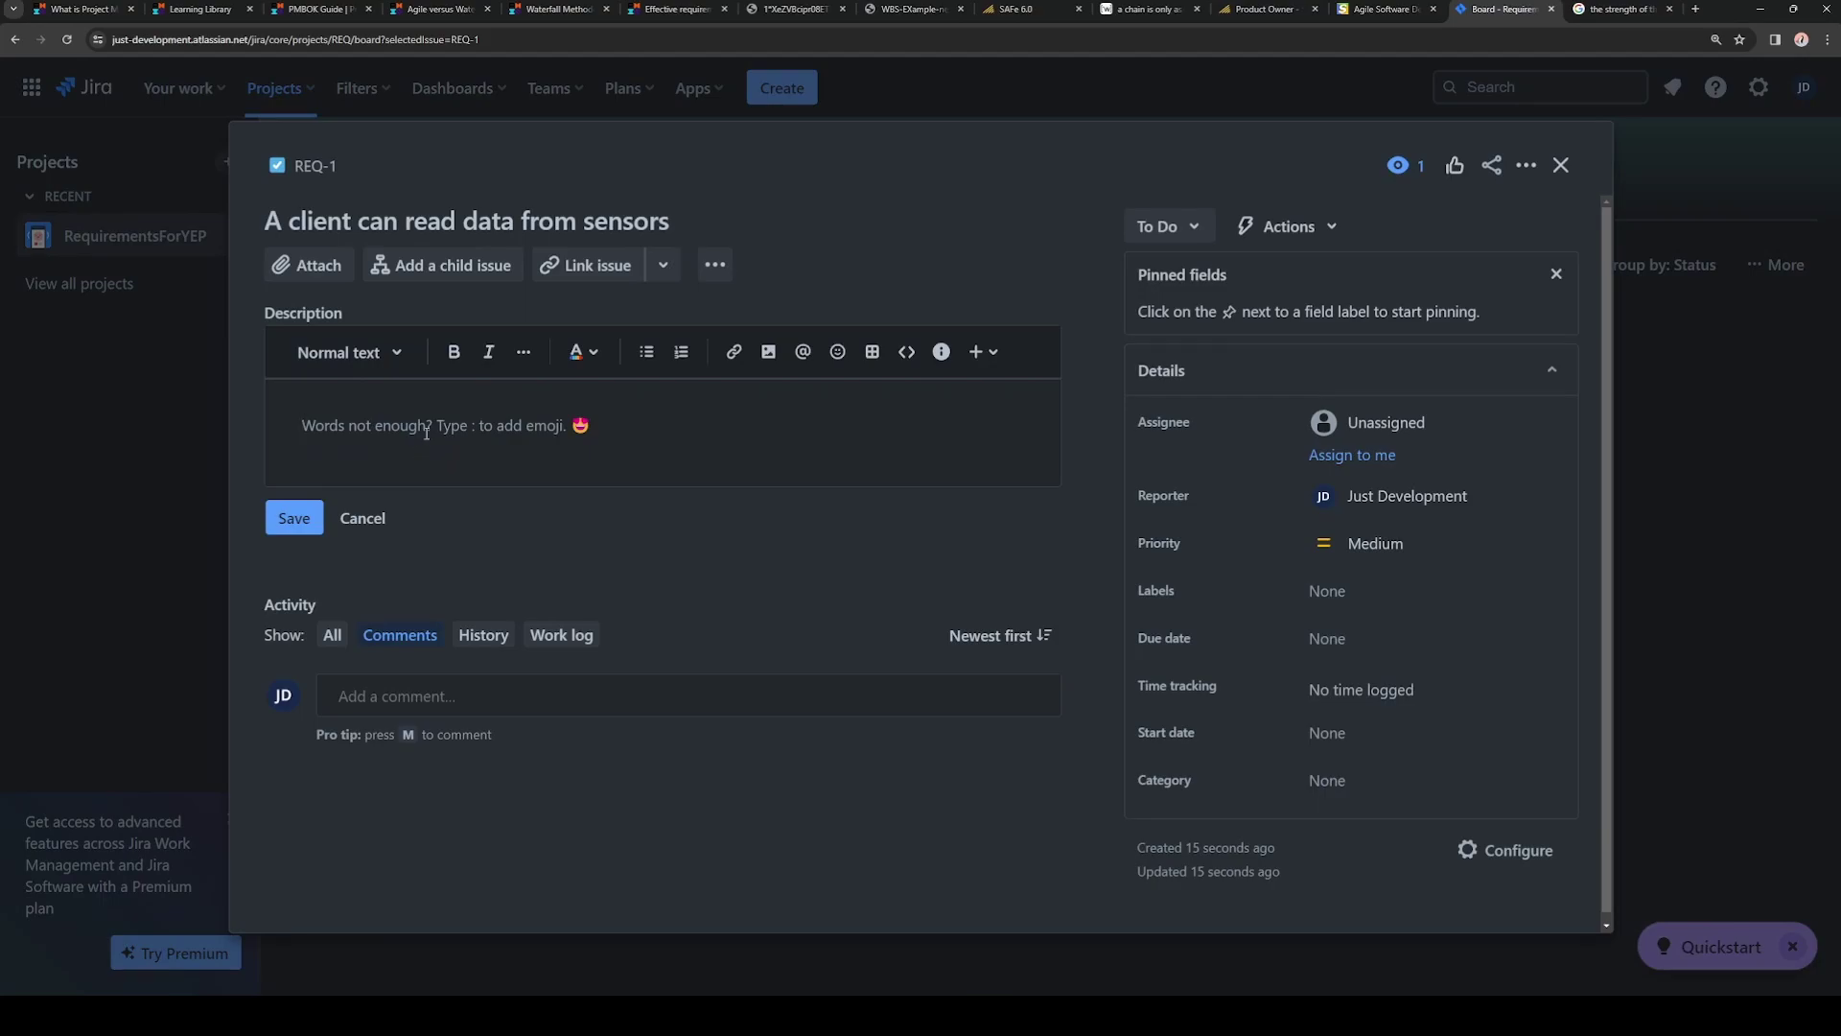
pyautogui.write('It is')
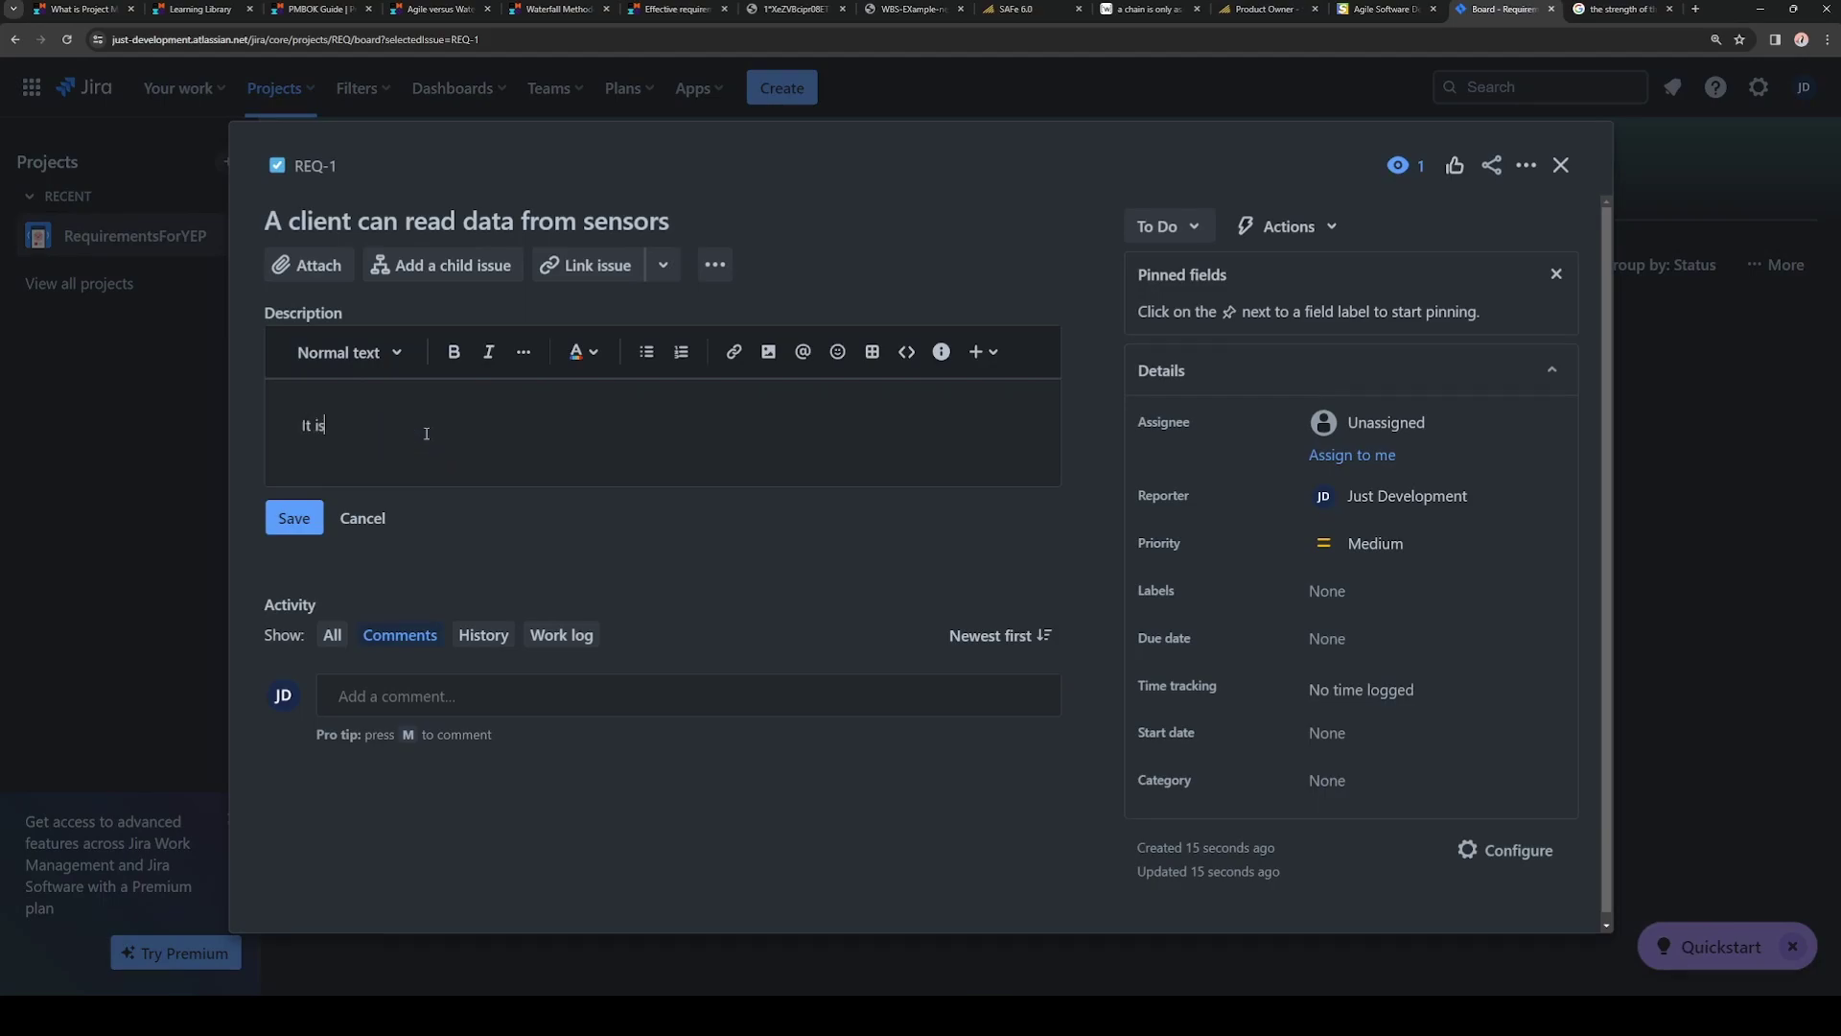
pyautogui.write(' possible to read data from sensors in the list (Aop')
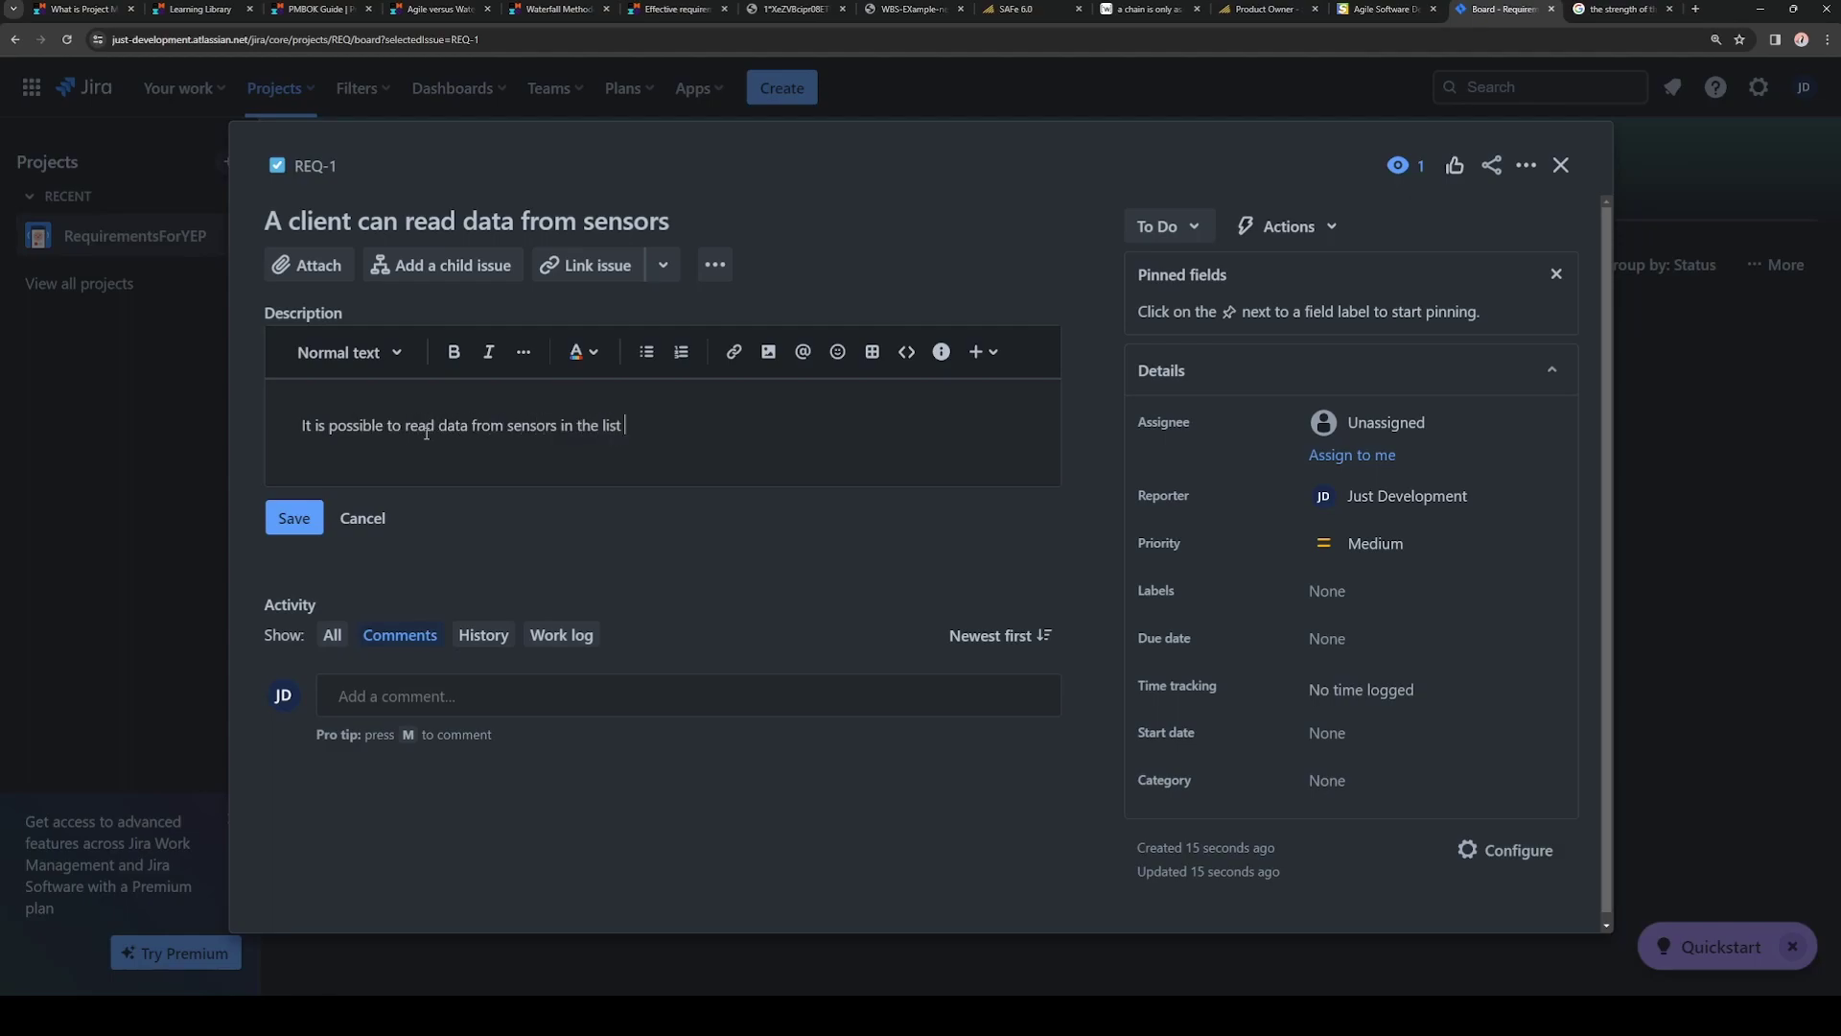
pyautogui.press('BackSpace')
pyautogui.press('BackSpace')
pyautogui.write('ppendix 1)')
pyautogui.click(297, 517)
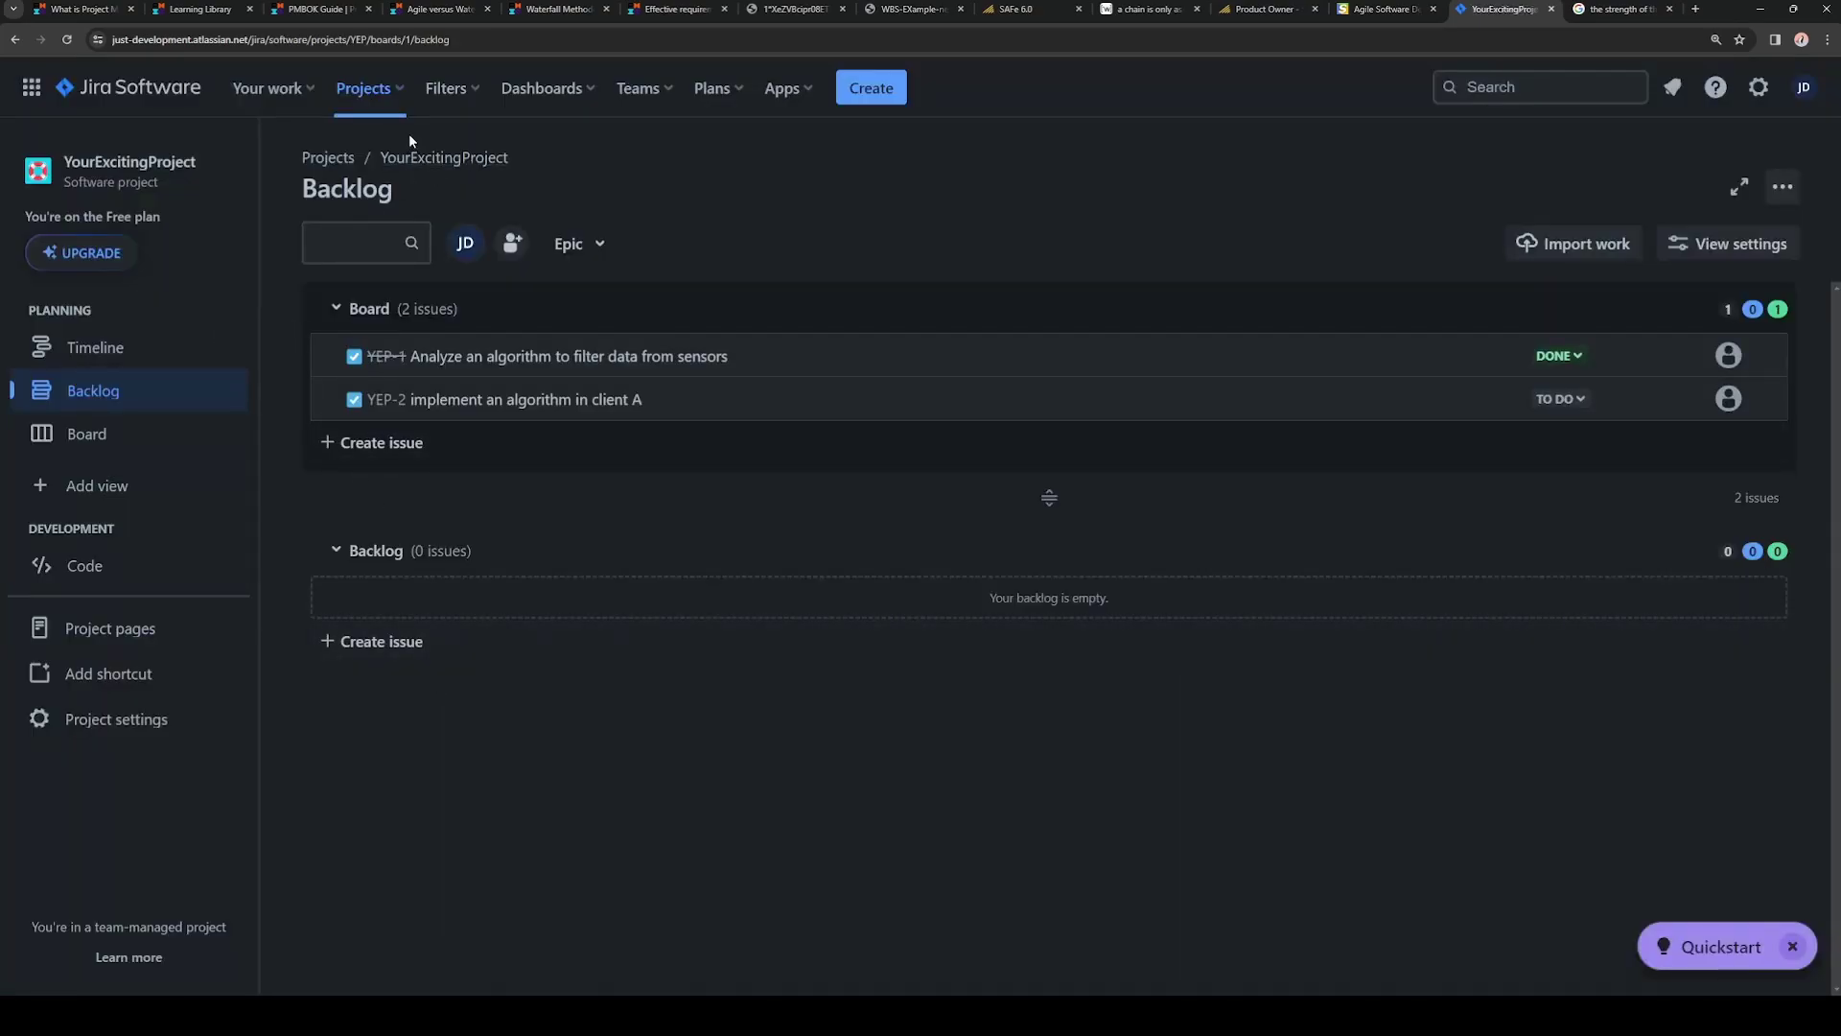
# - Start a new issue in YourExcitingProject as an Epic with the summary "Read data from sensors"
pyautogui.click(869, 88)
pyautogui.click(700, 396)
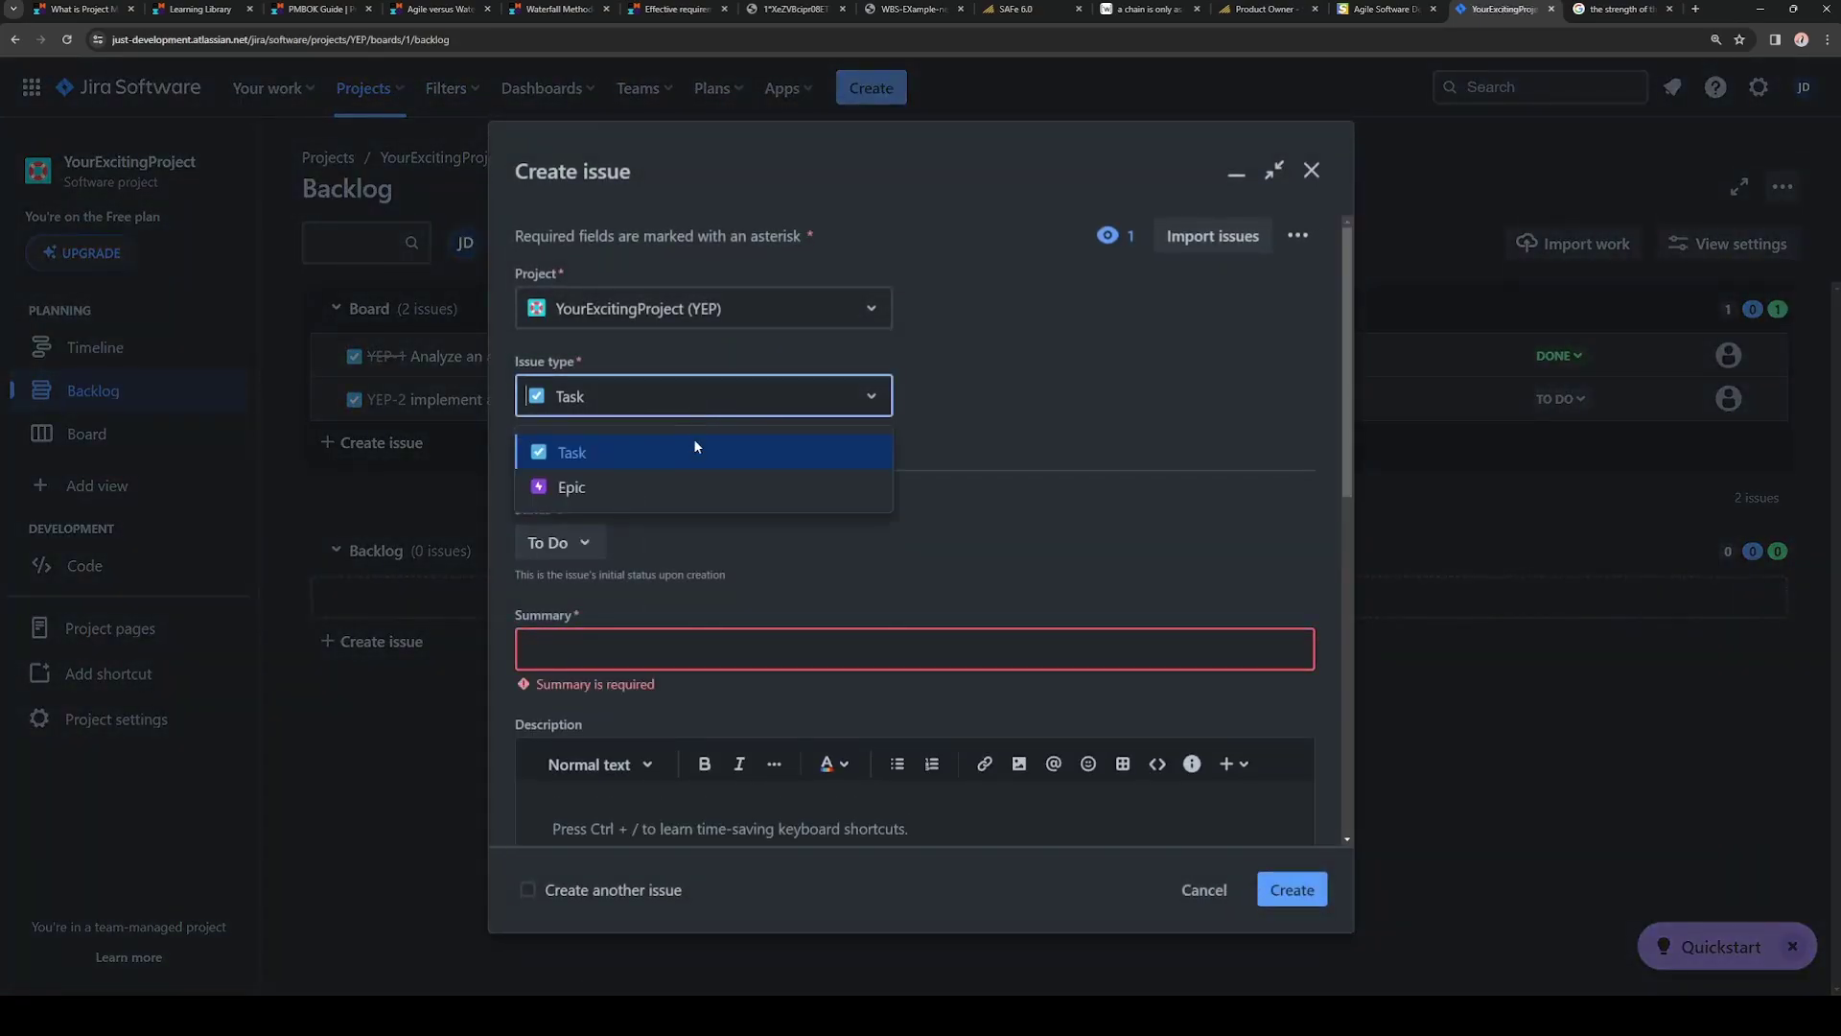
pyautogui.click(685, 475)
pyautogui.click(605, 645)
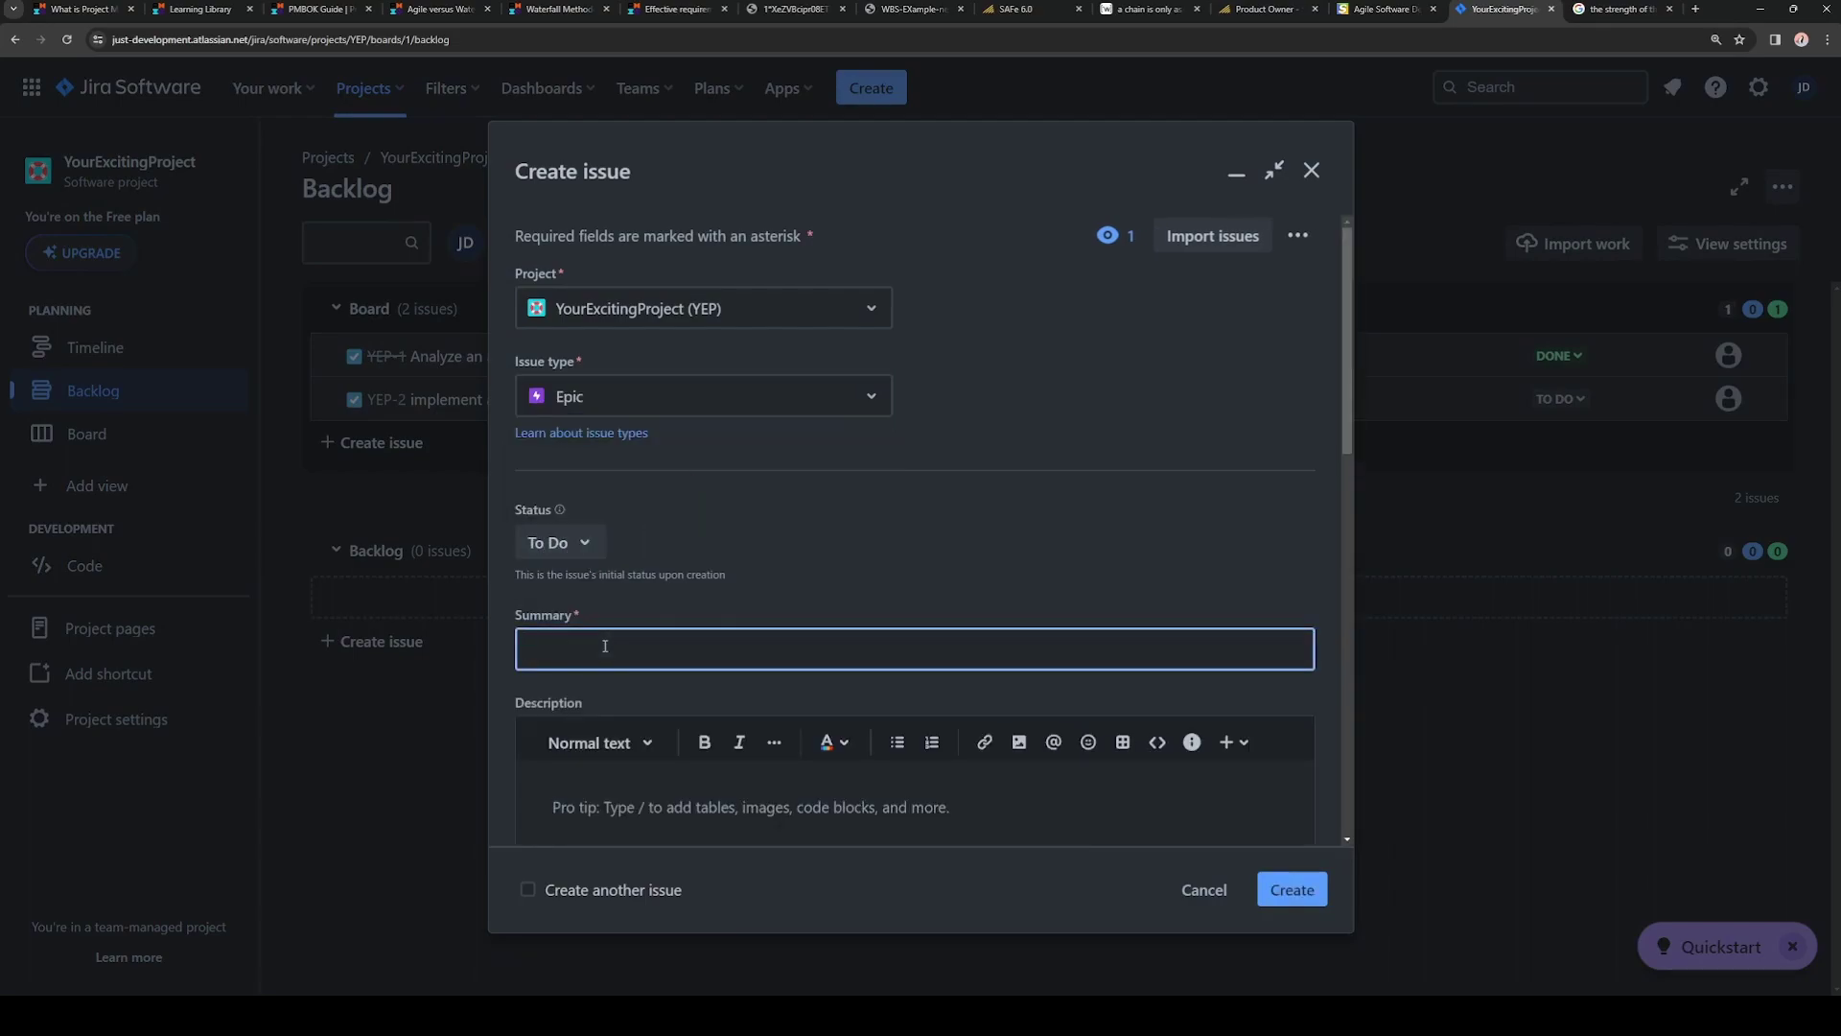
pyautogui.write('Read data fro')
pyautogui.write('m sensors')
# - Link the new epic to requirement REQ-1 with the "relates to" relation and create it
pyautogui.scroll(-5, 792, 648)
pyautogui.scroll(-6, 752, 712)
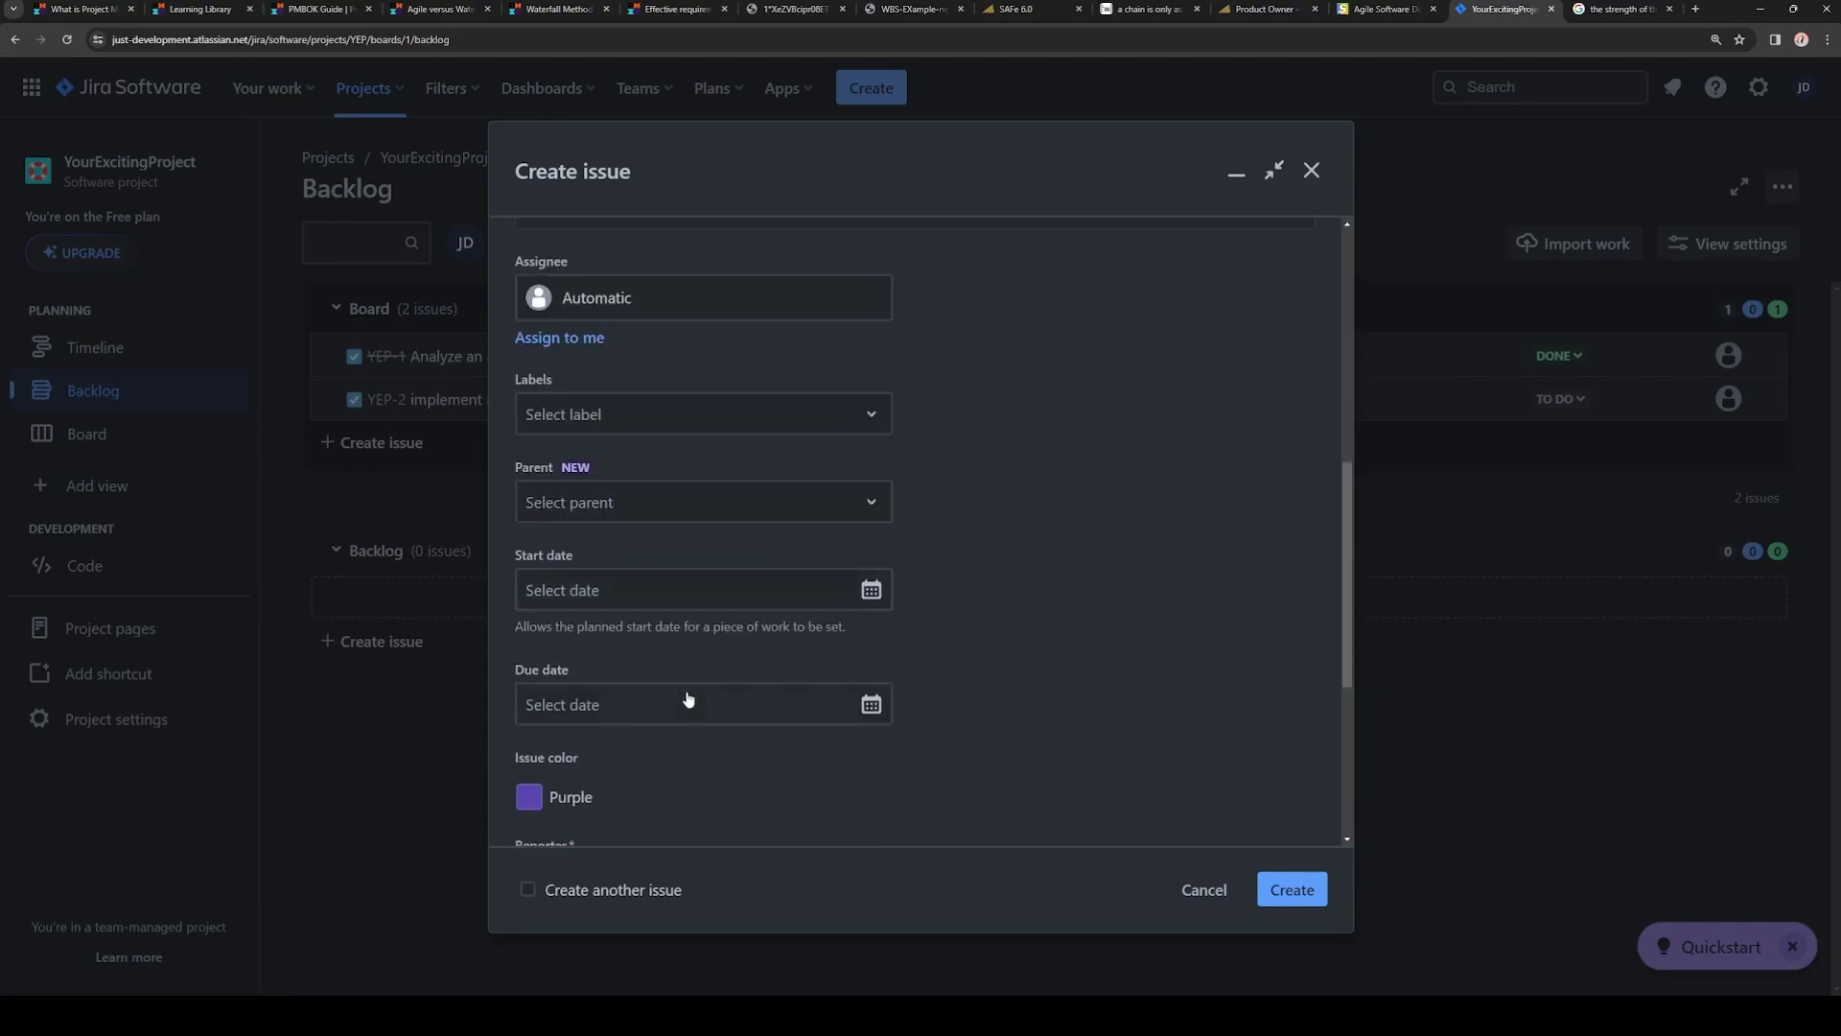
pyautogui.click(686, 674)
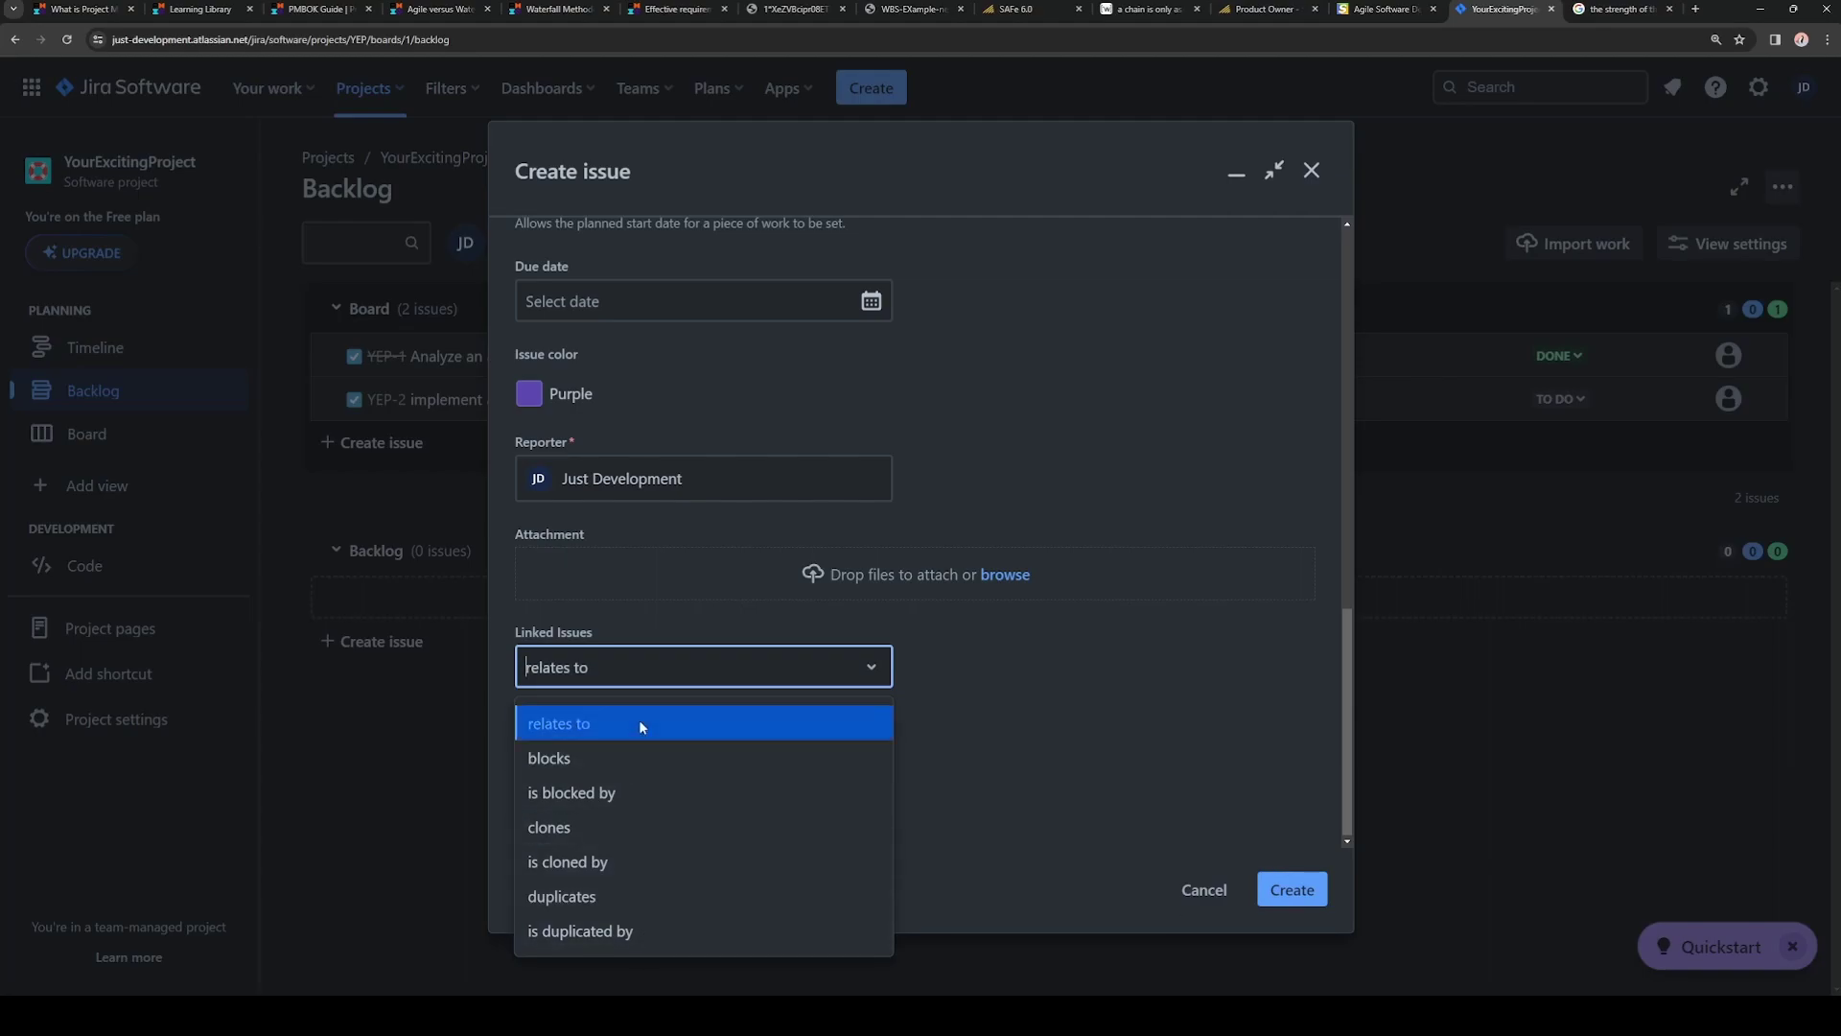
pyautogui.click(638, 723)
pyautogui.click(649, 719)
pyautogui.click(652, 799)
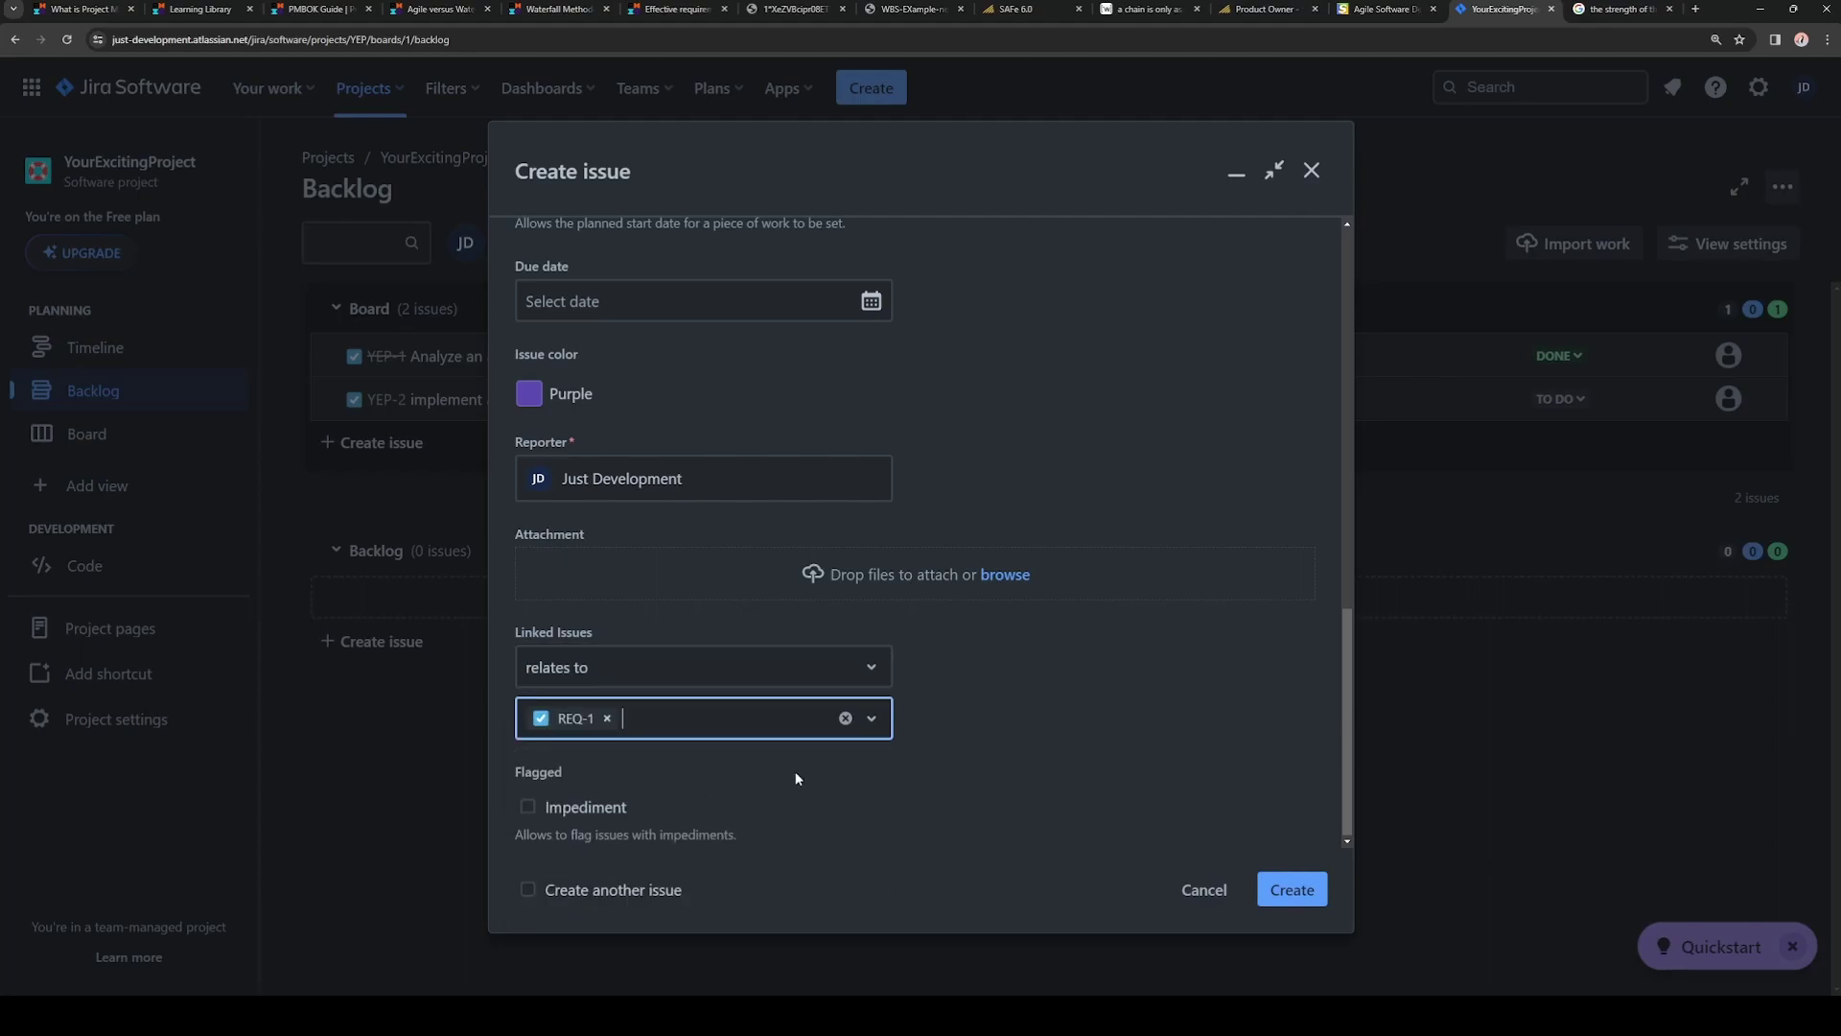
pyautogui.click(1292, 888)
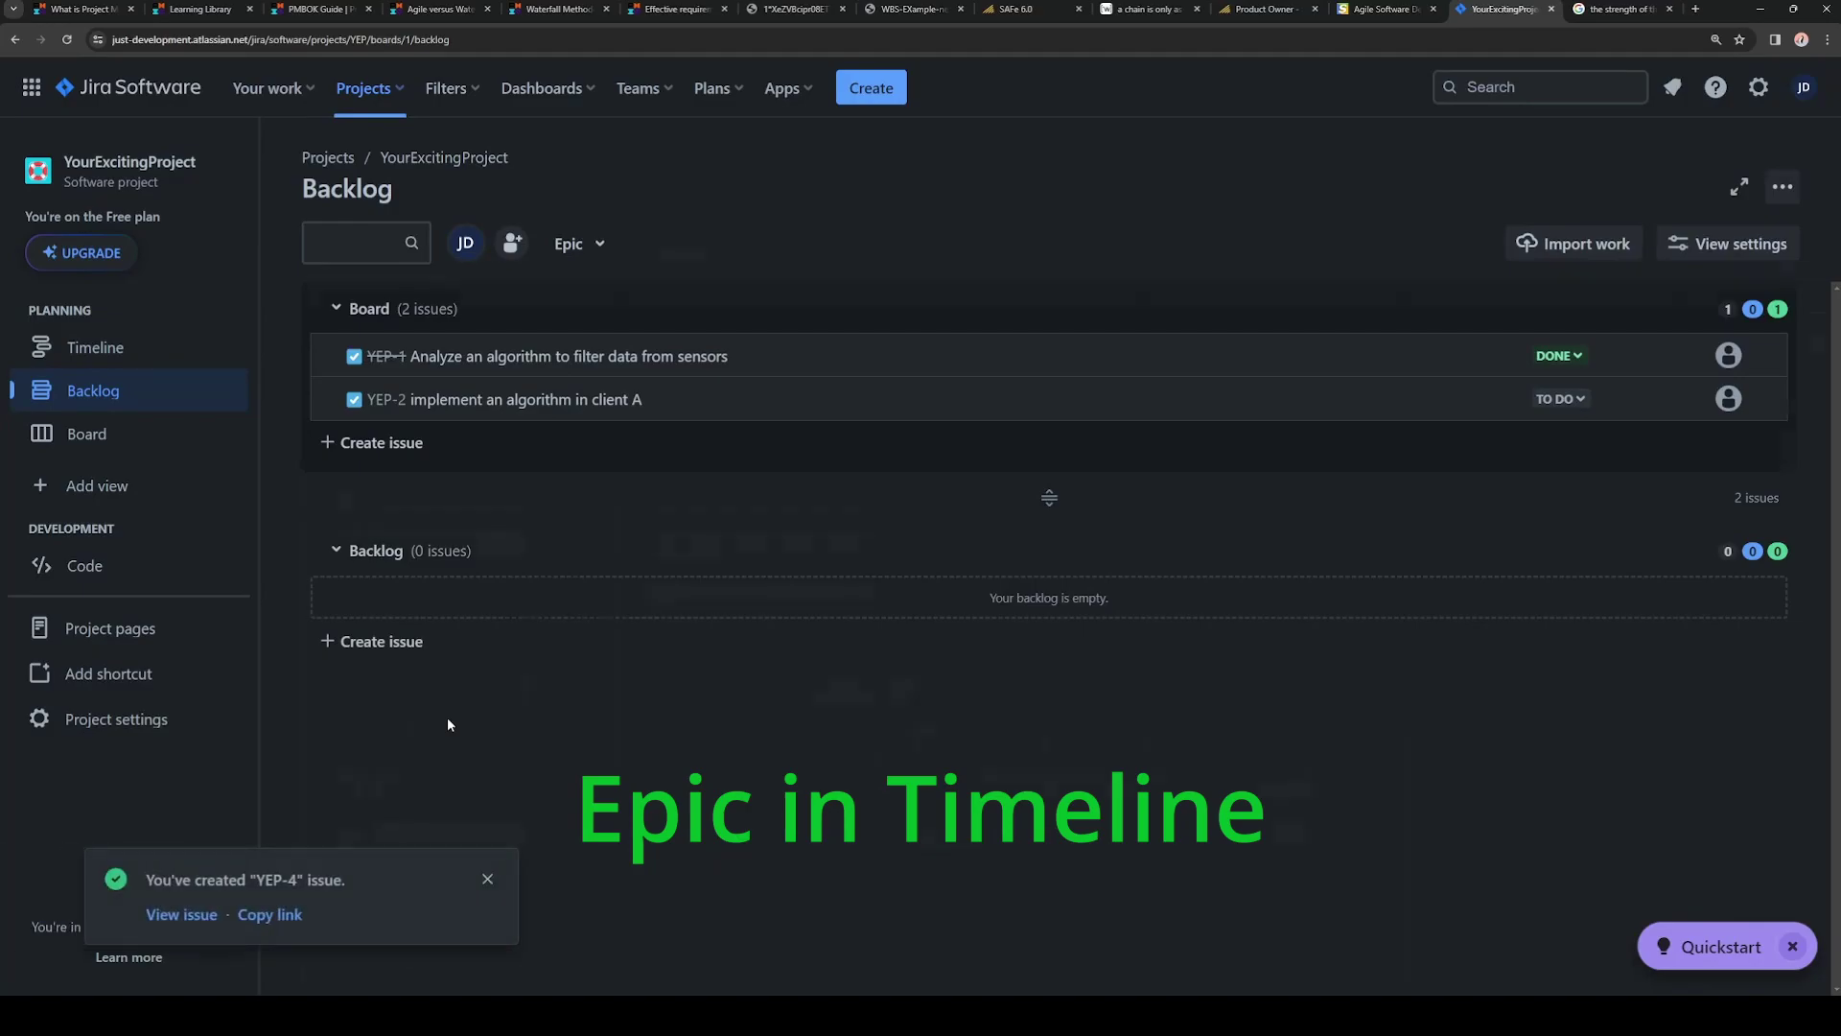
# - Show the project timeline and open the "Read data from sensors" epic on its own full page
pyautogui.click(95, 347)
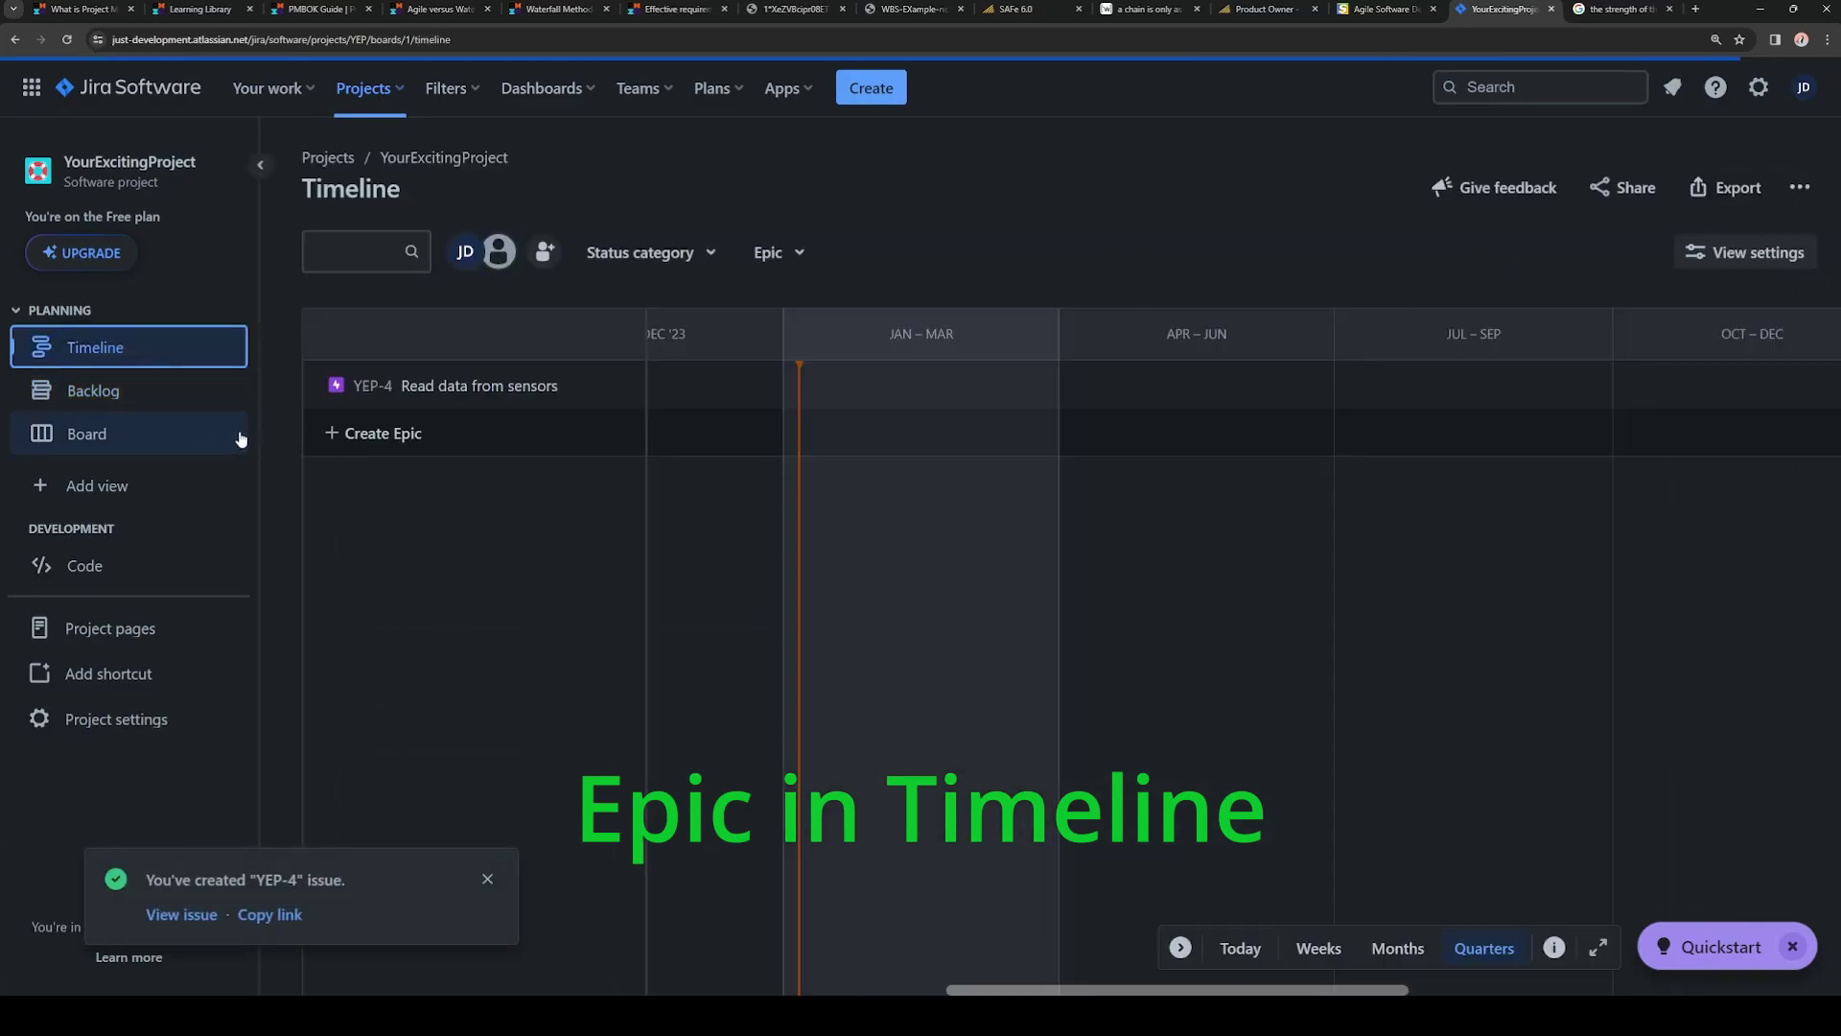
pyautogui.click(384, 391)
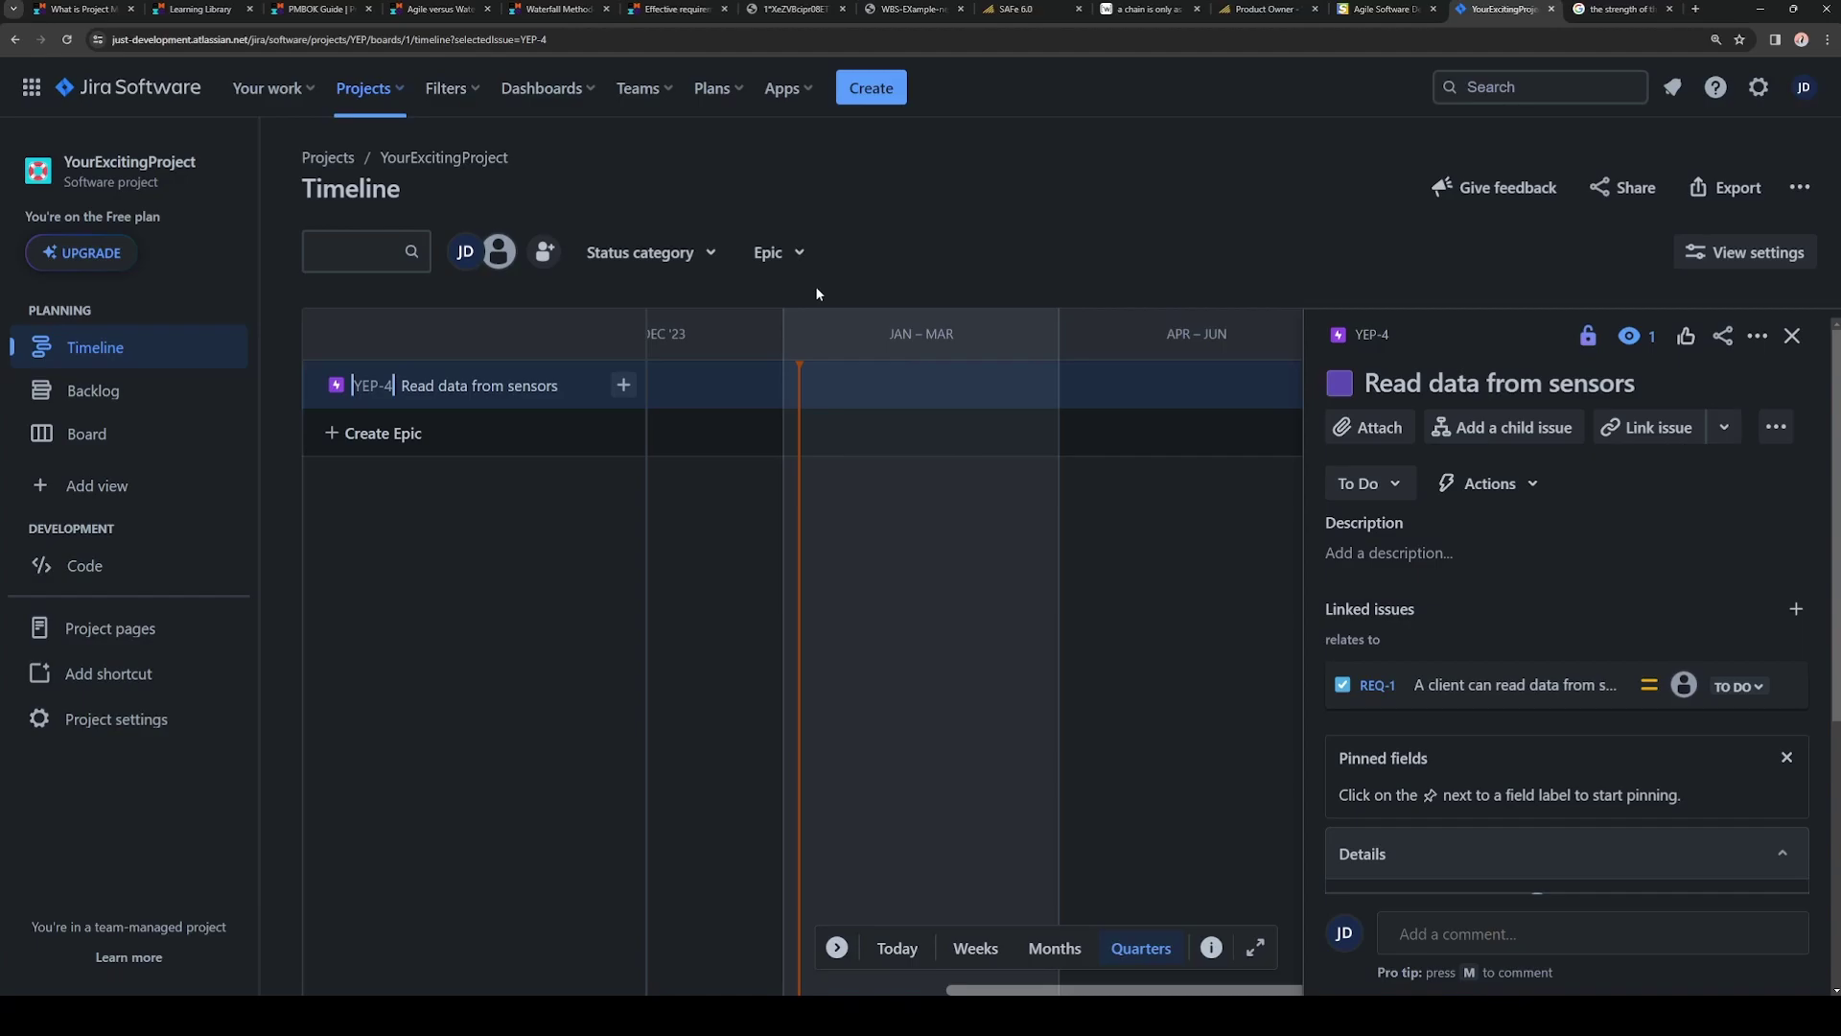
pyautogui.click(1371, 334)
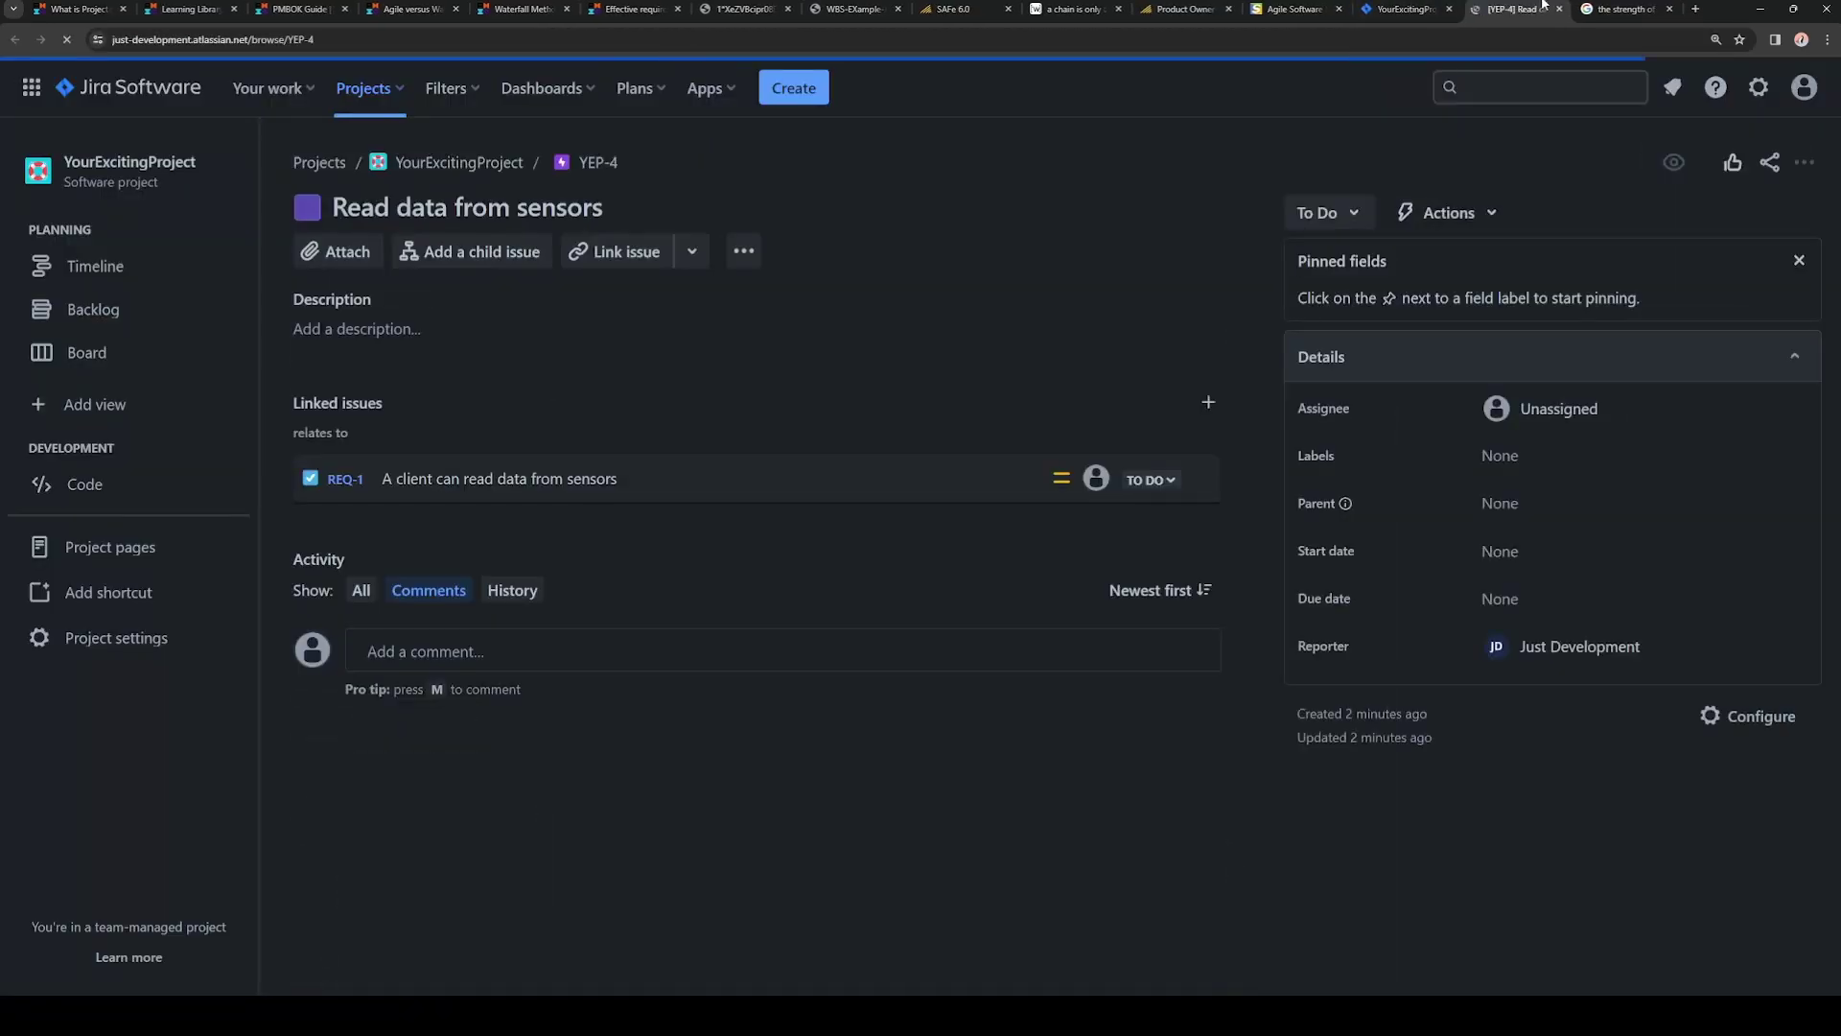
pyautogui.press('Escape')
pyautogui.click(849, 9)
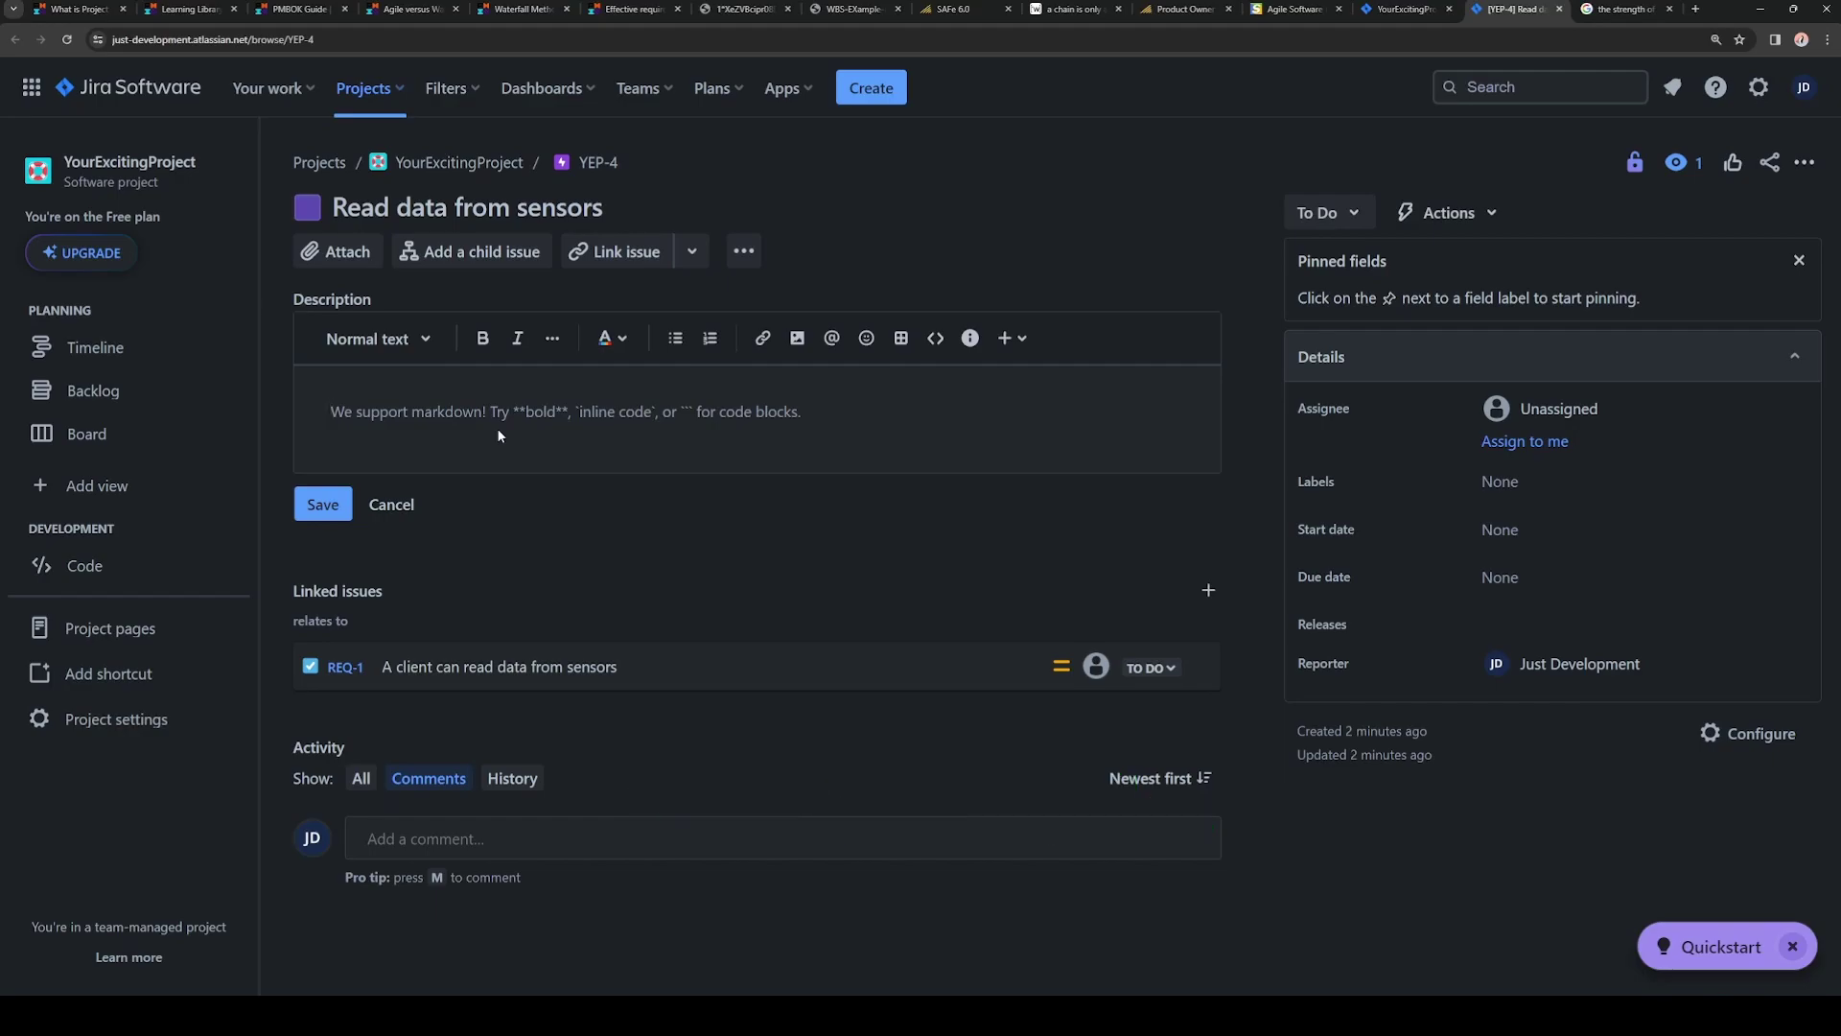
# - Add a child issue named "Define an interface for data" to the "Read data from sensors" epic
pyautogui.click(490, 263)
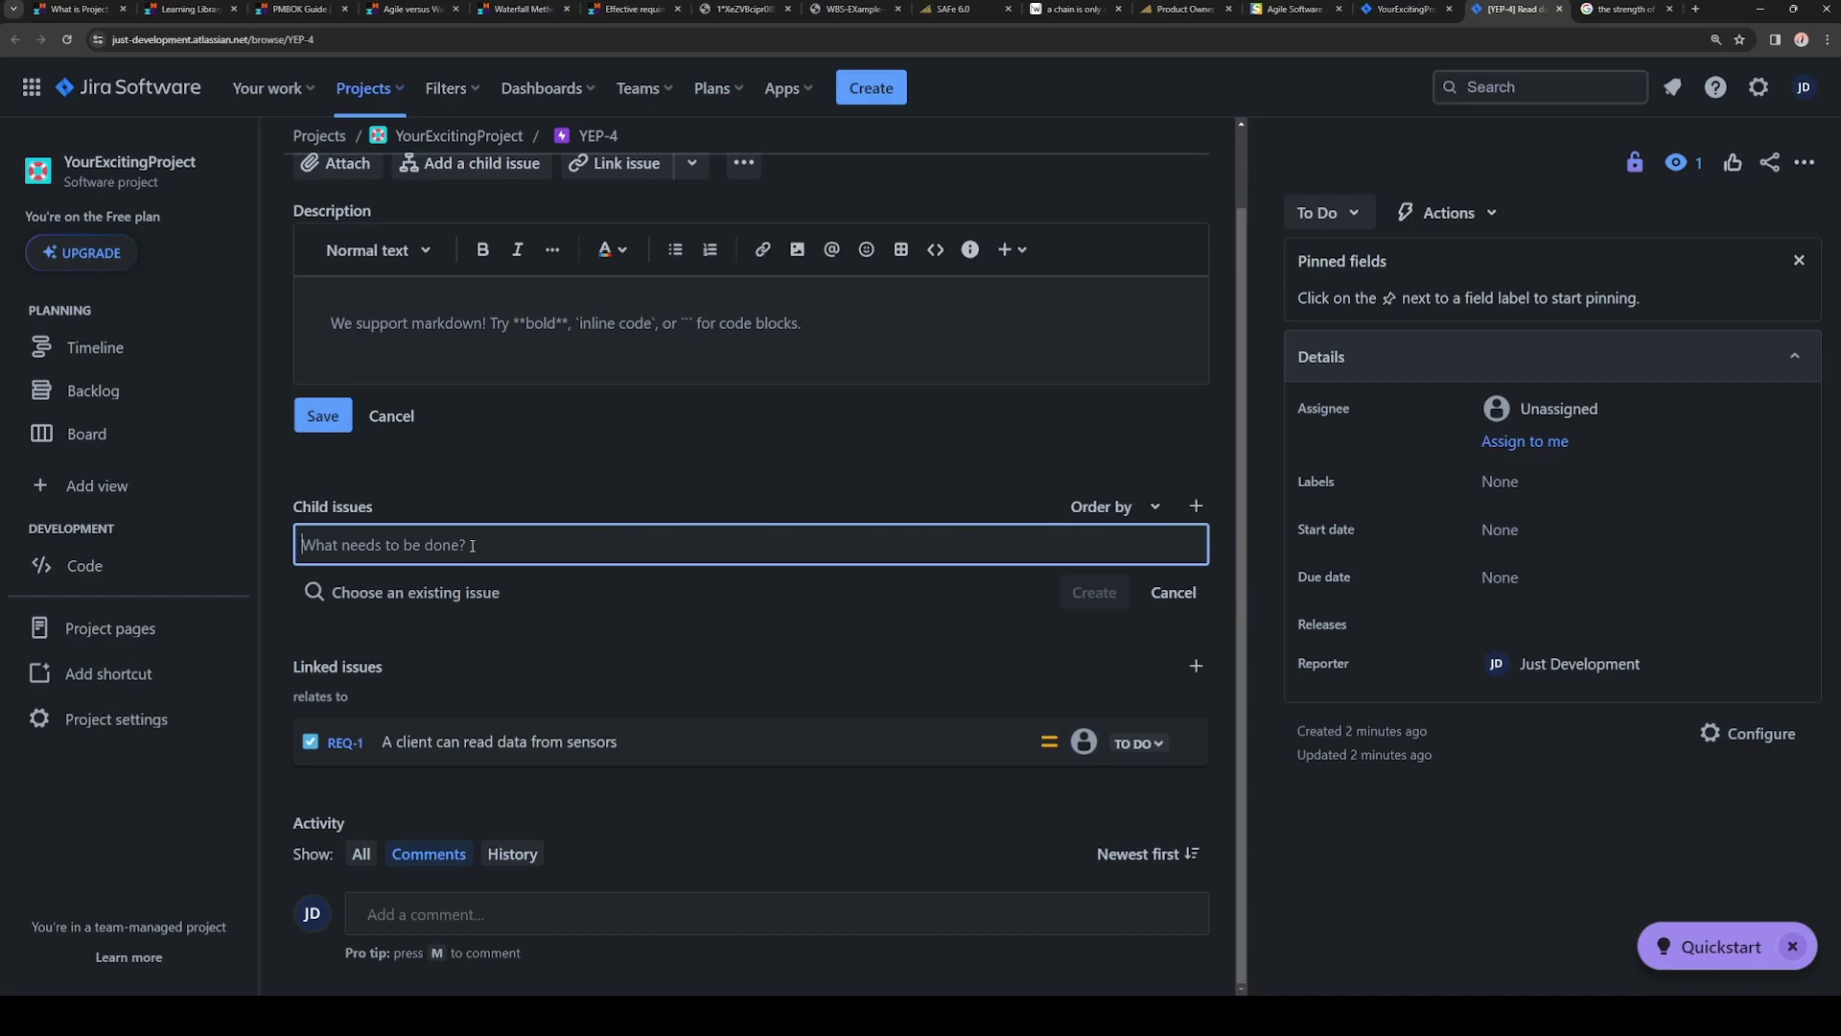
pyautogui.scroll(1, 685, 591)
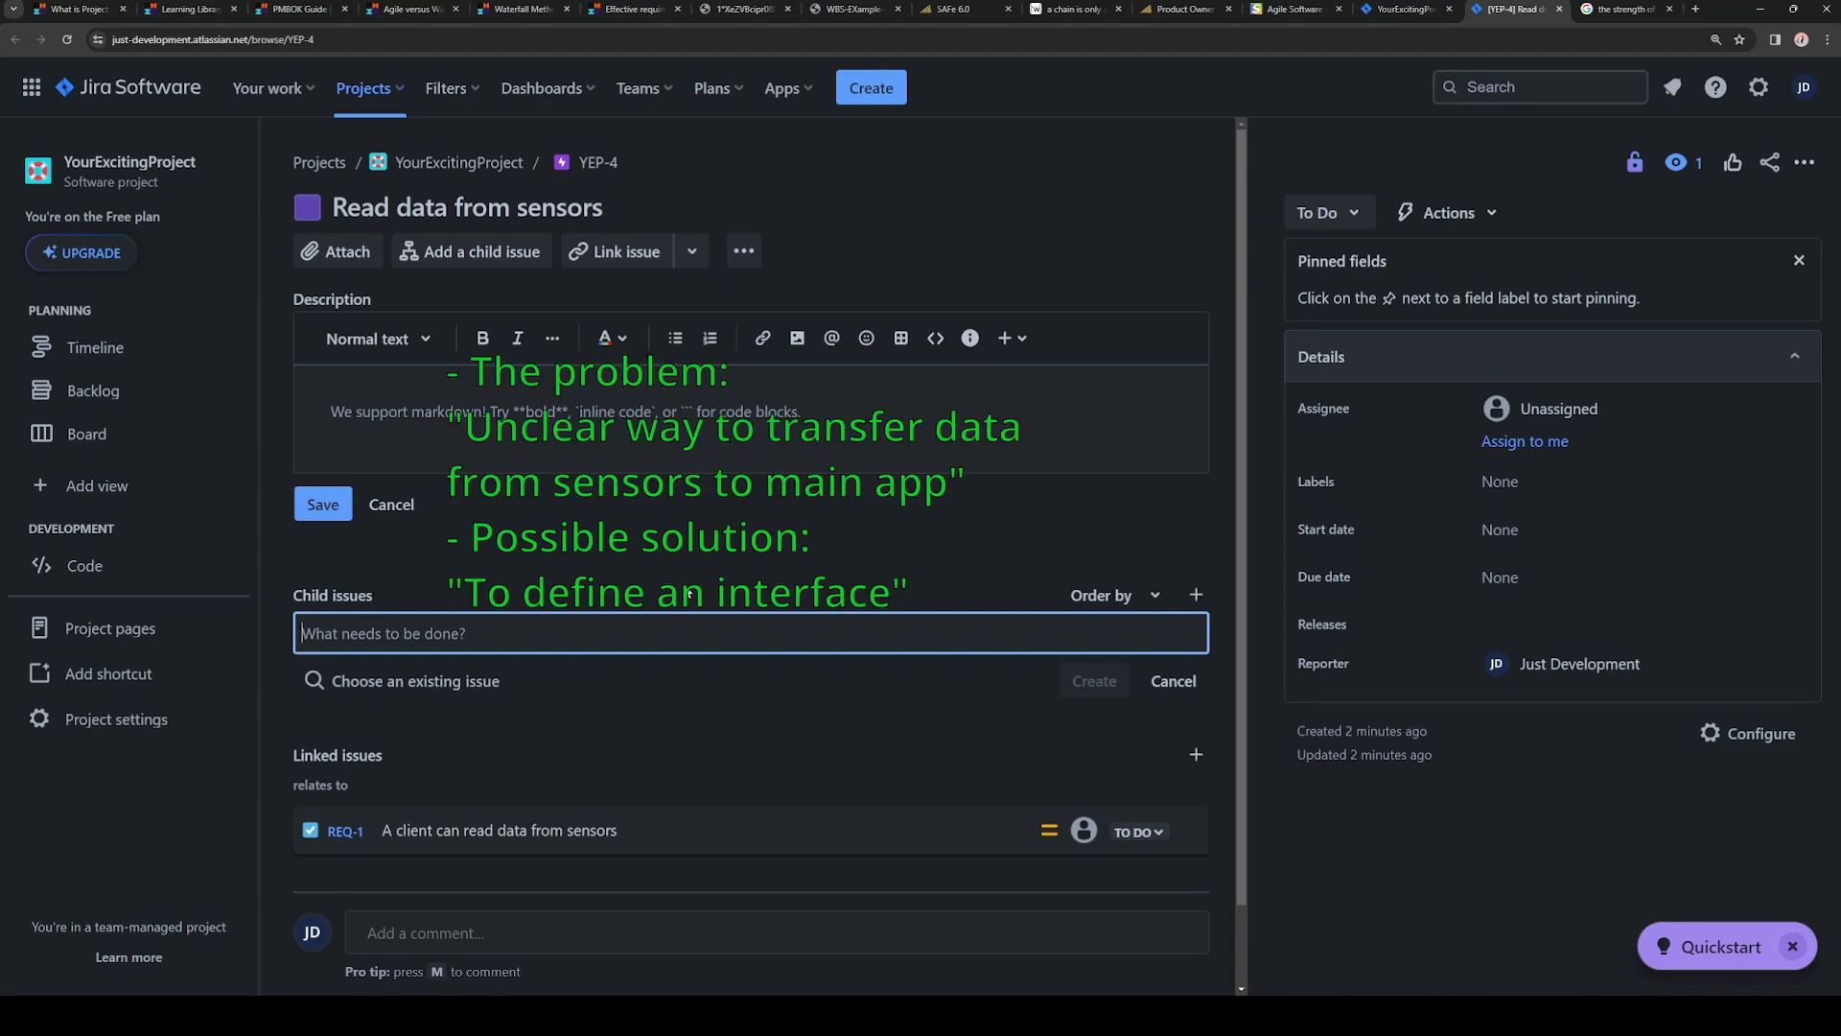
pyautogui.write('Define')
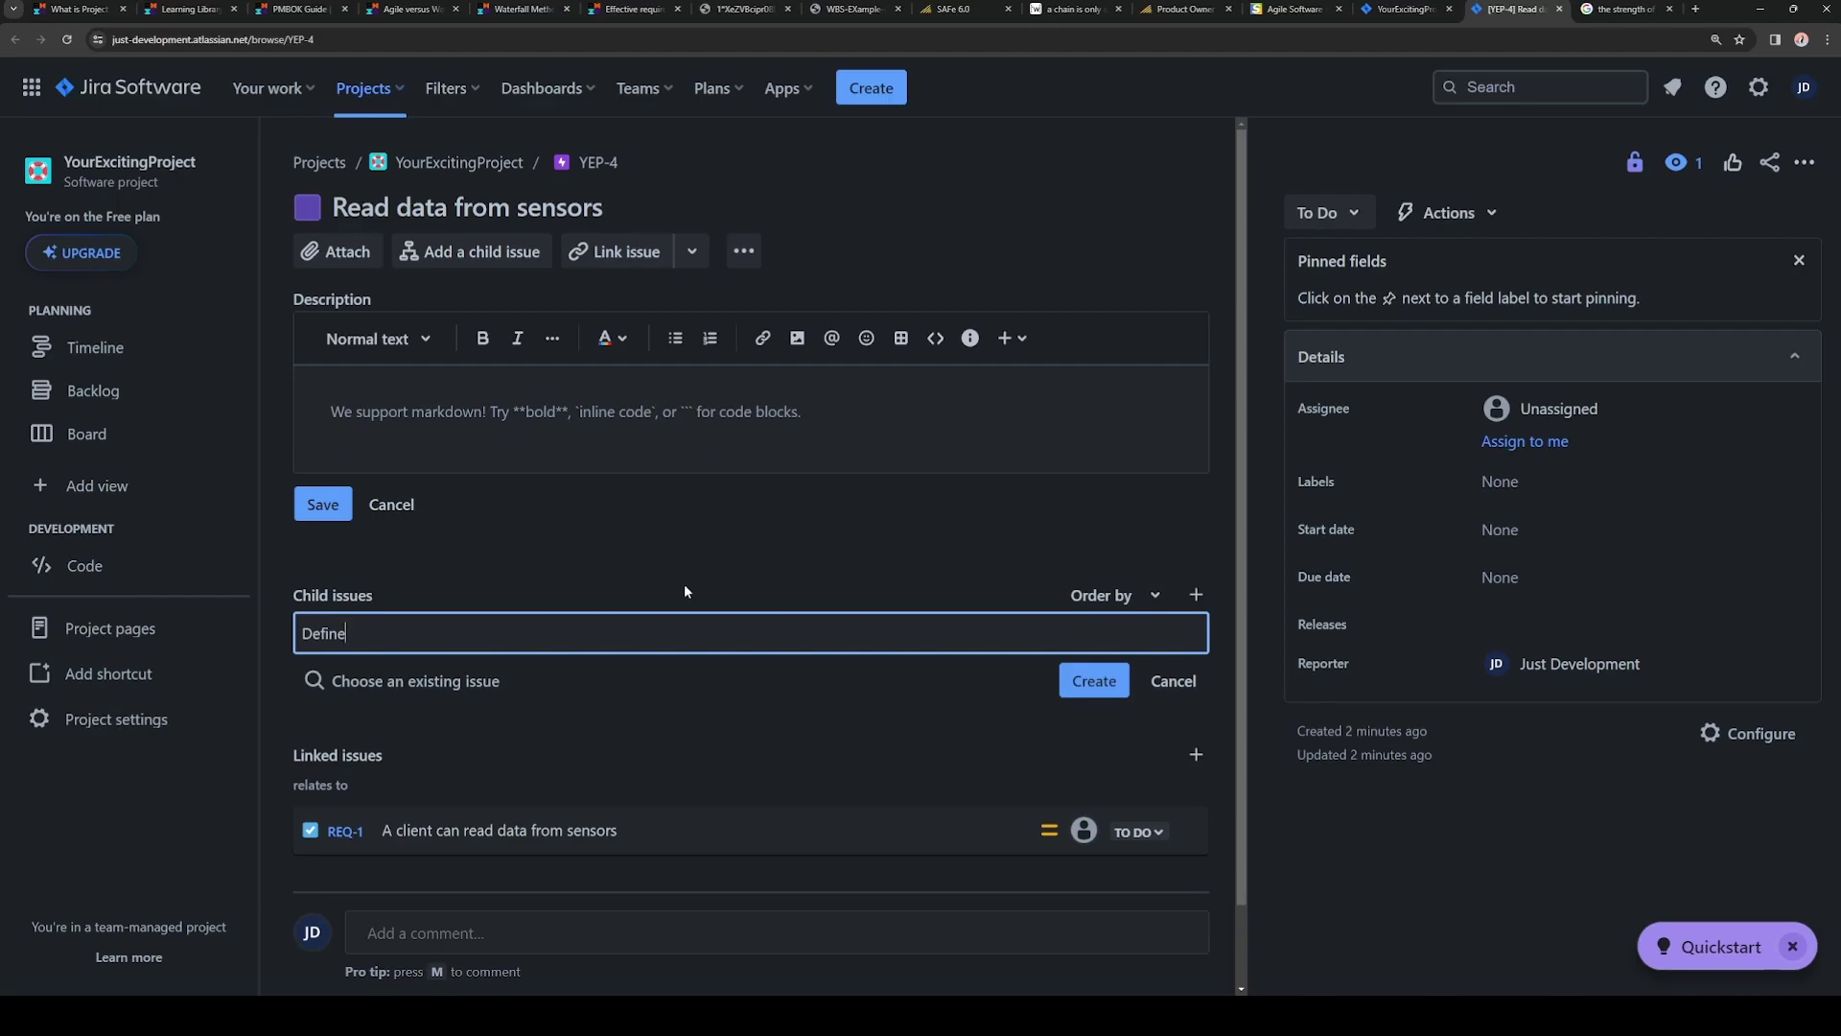
pyautogui.write(' an interffa')
pyautogui.press('BackSpace')
pyautogui.press('BackSpace')
pyautogui.write('ace for data')
pyautogui.press('Return')
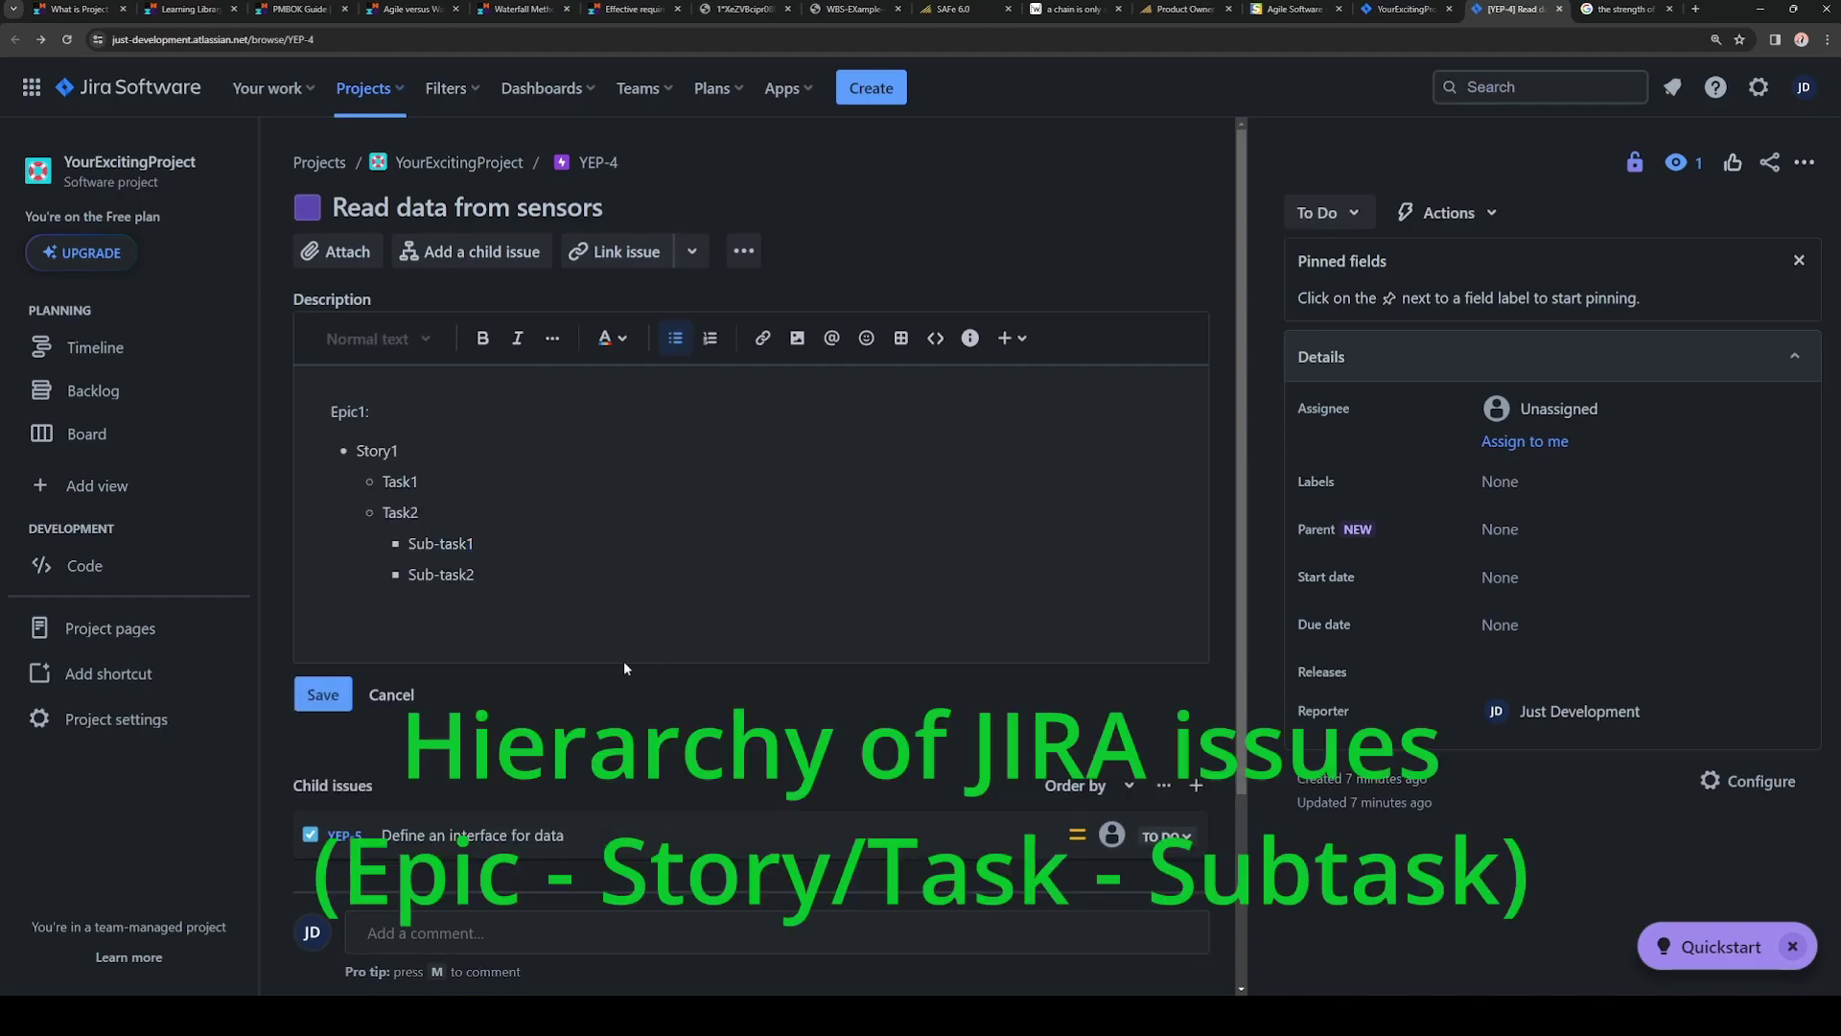
# - Open the "Define an interface for data" task and add the sub-task "Define an interface in Draw.io"
pyautogui.scroll(-2, 623, 659)
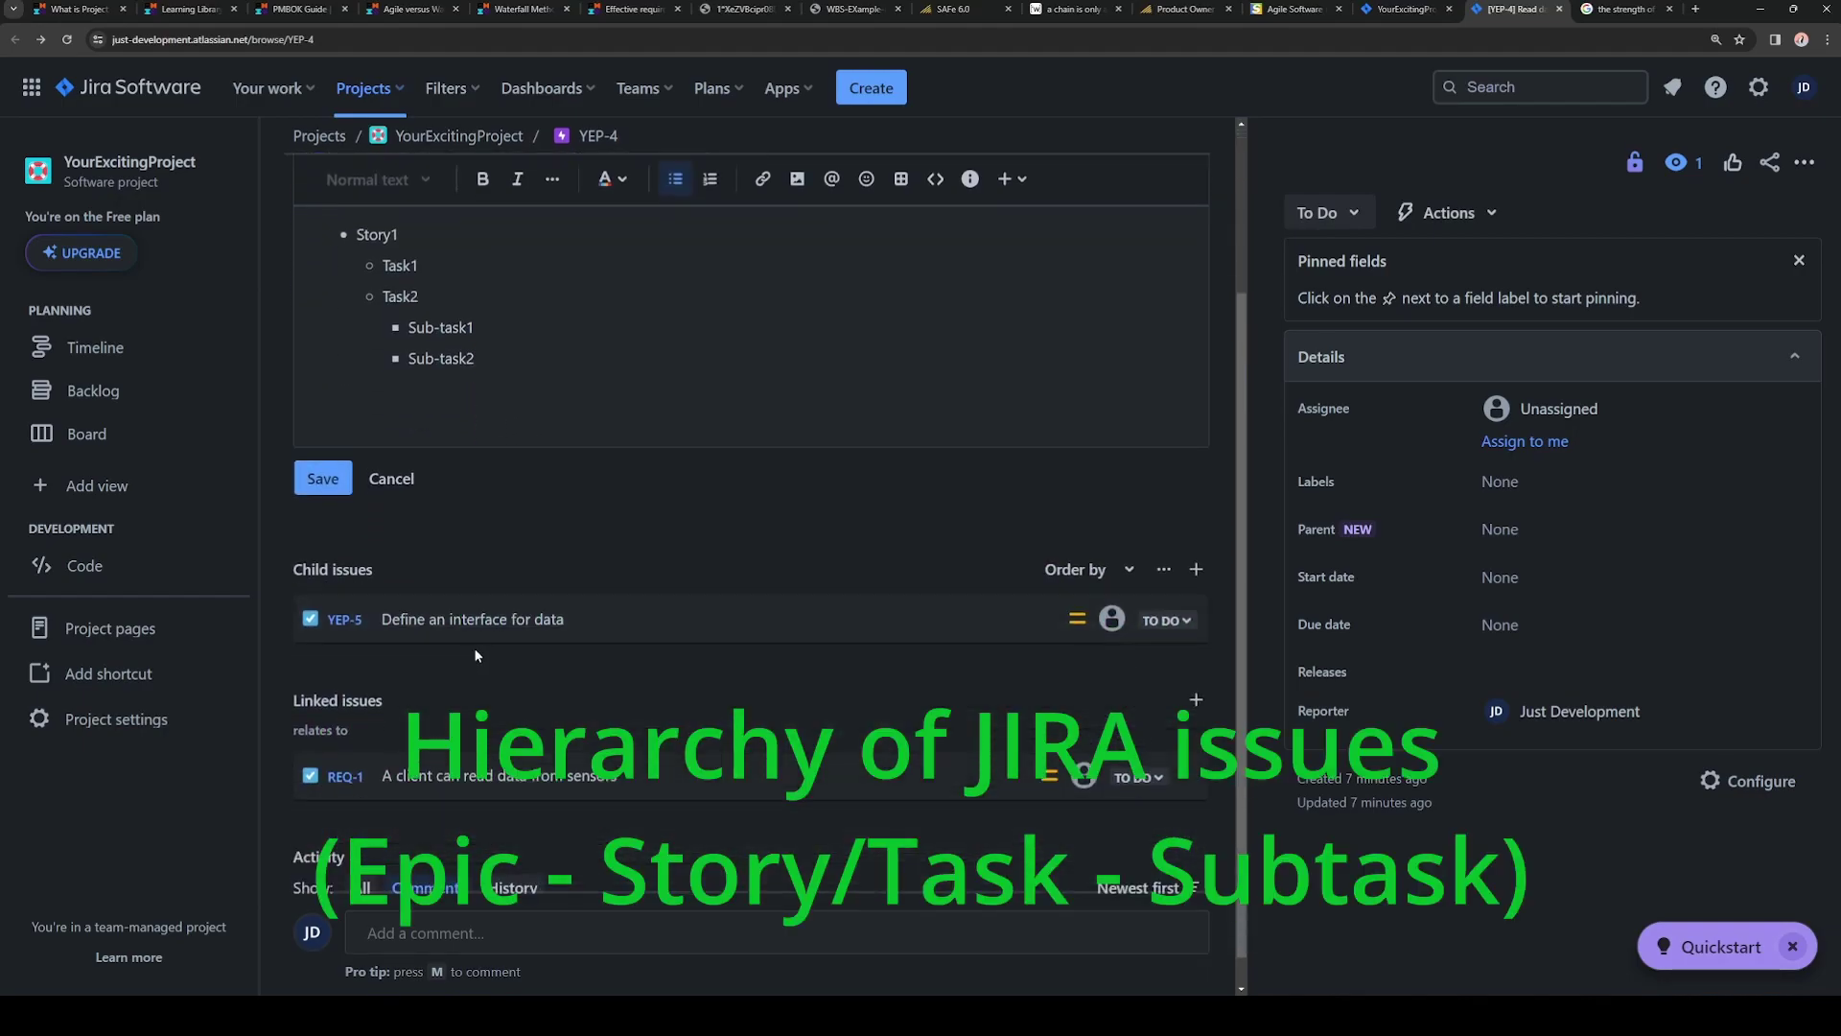
pyautogui.click(354, 631)
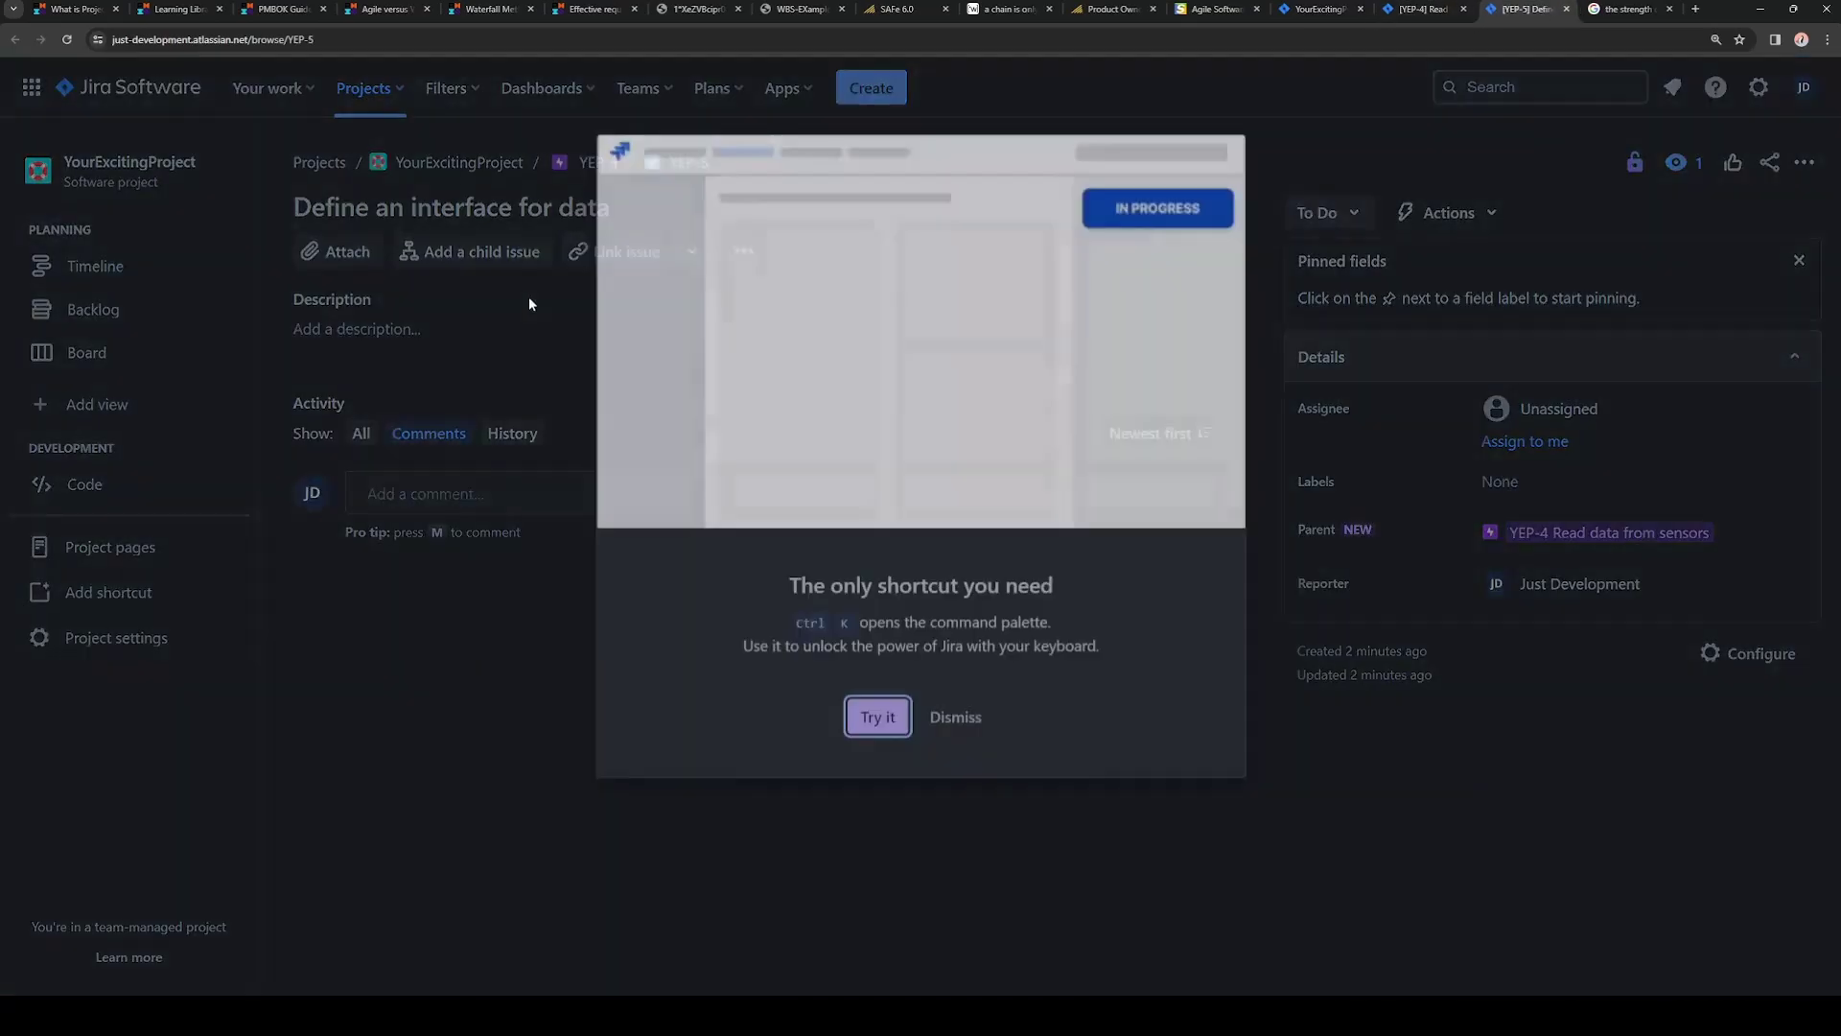
pyautogui.click(457, 368)
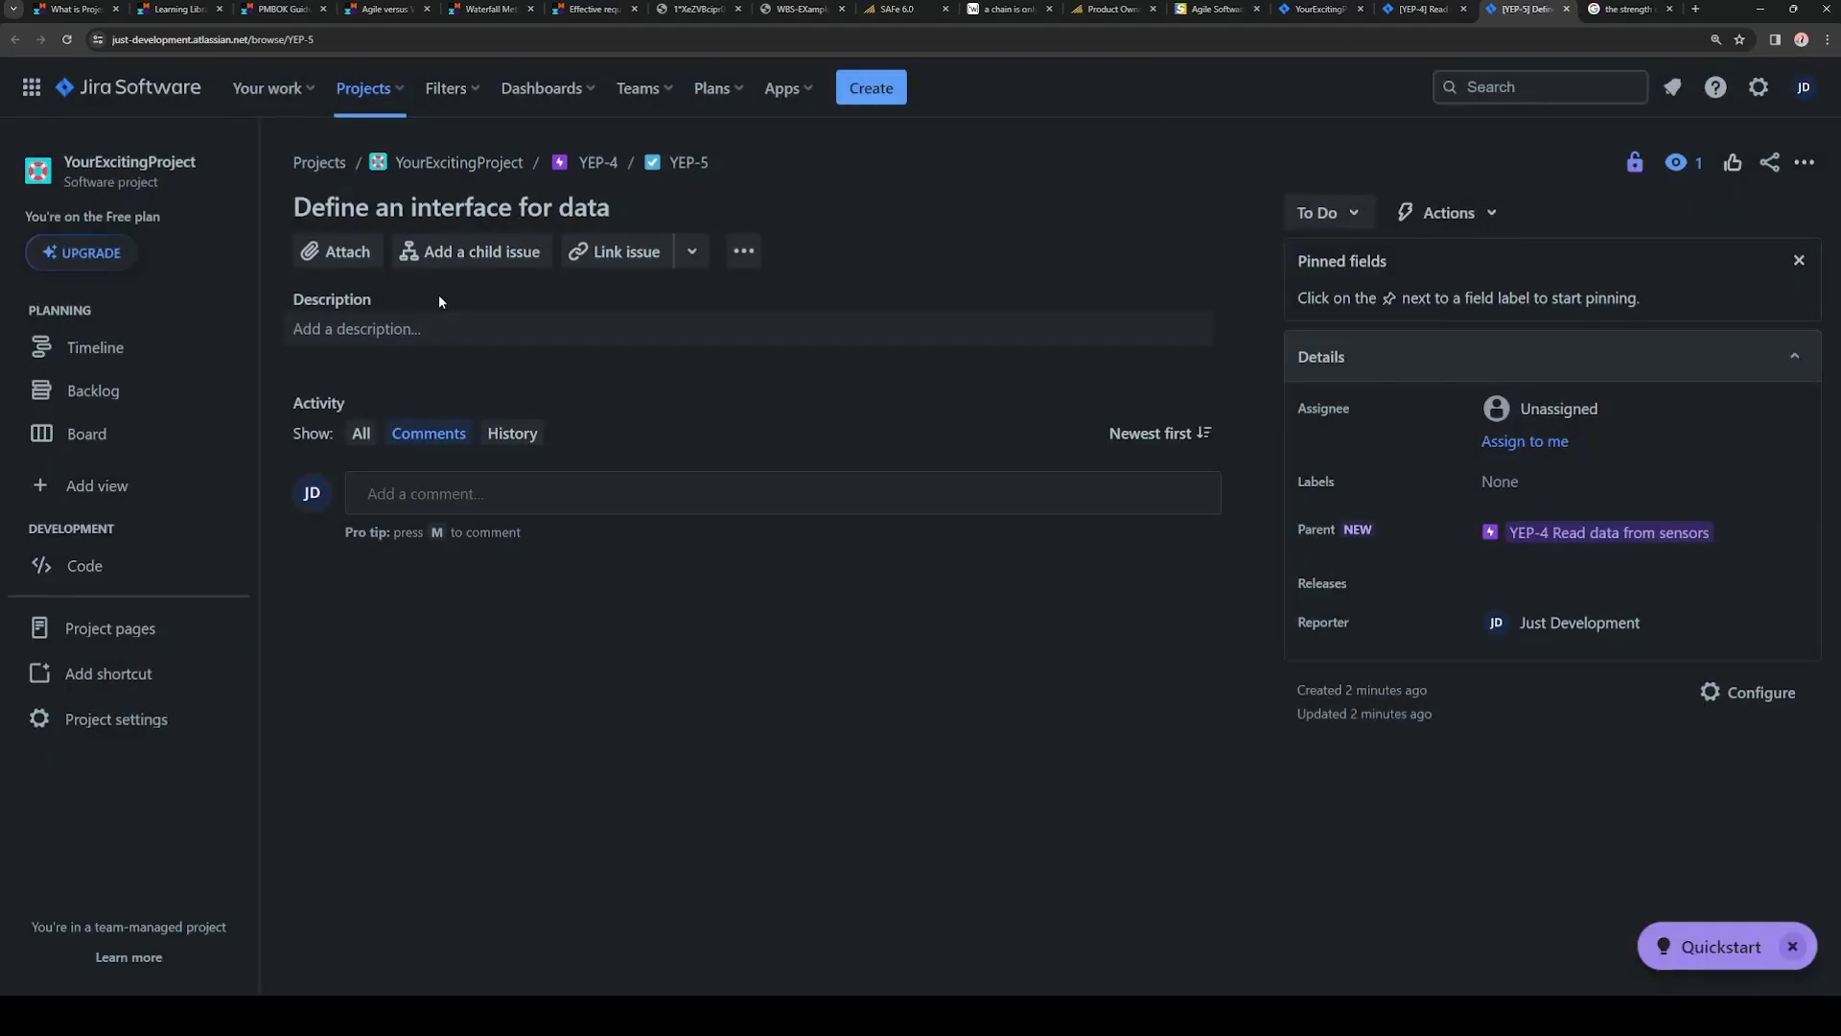
pyautogui.click(477, 266)
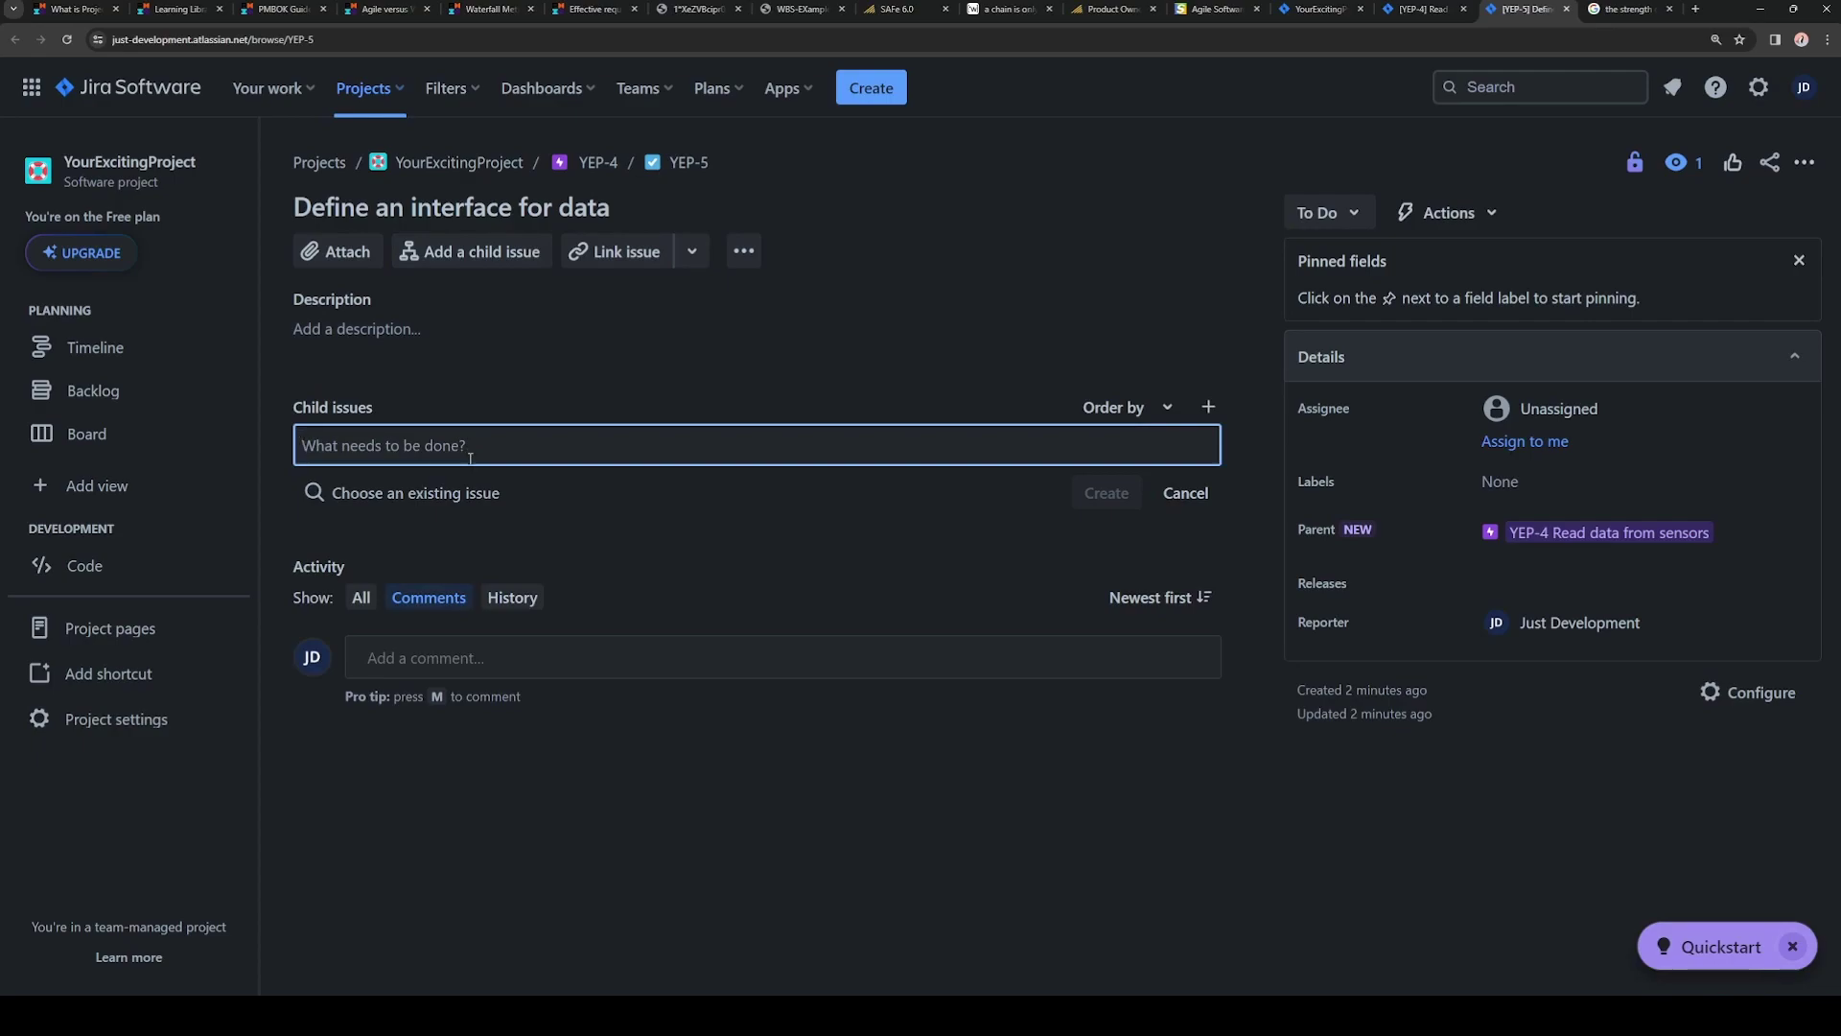
pyautogui.write('Define an interface in')
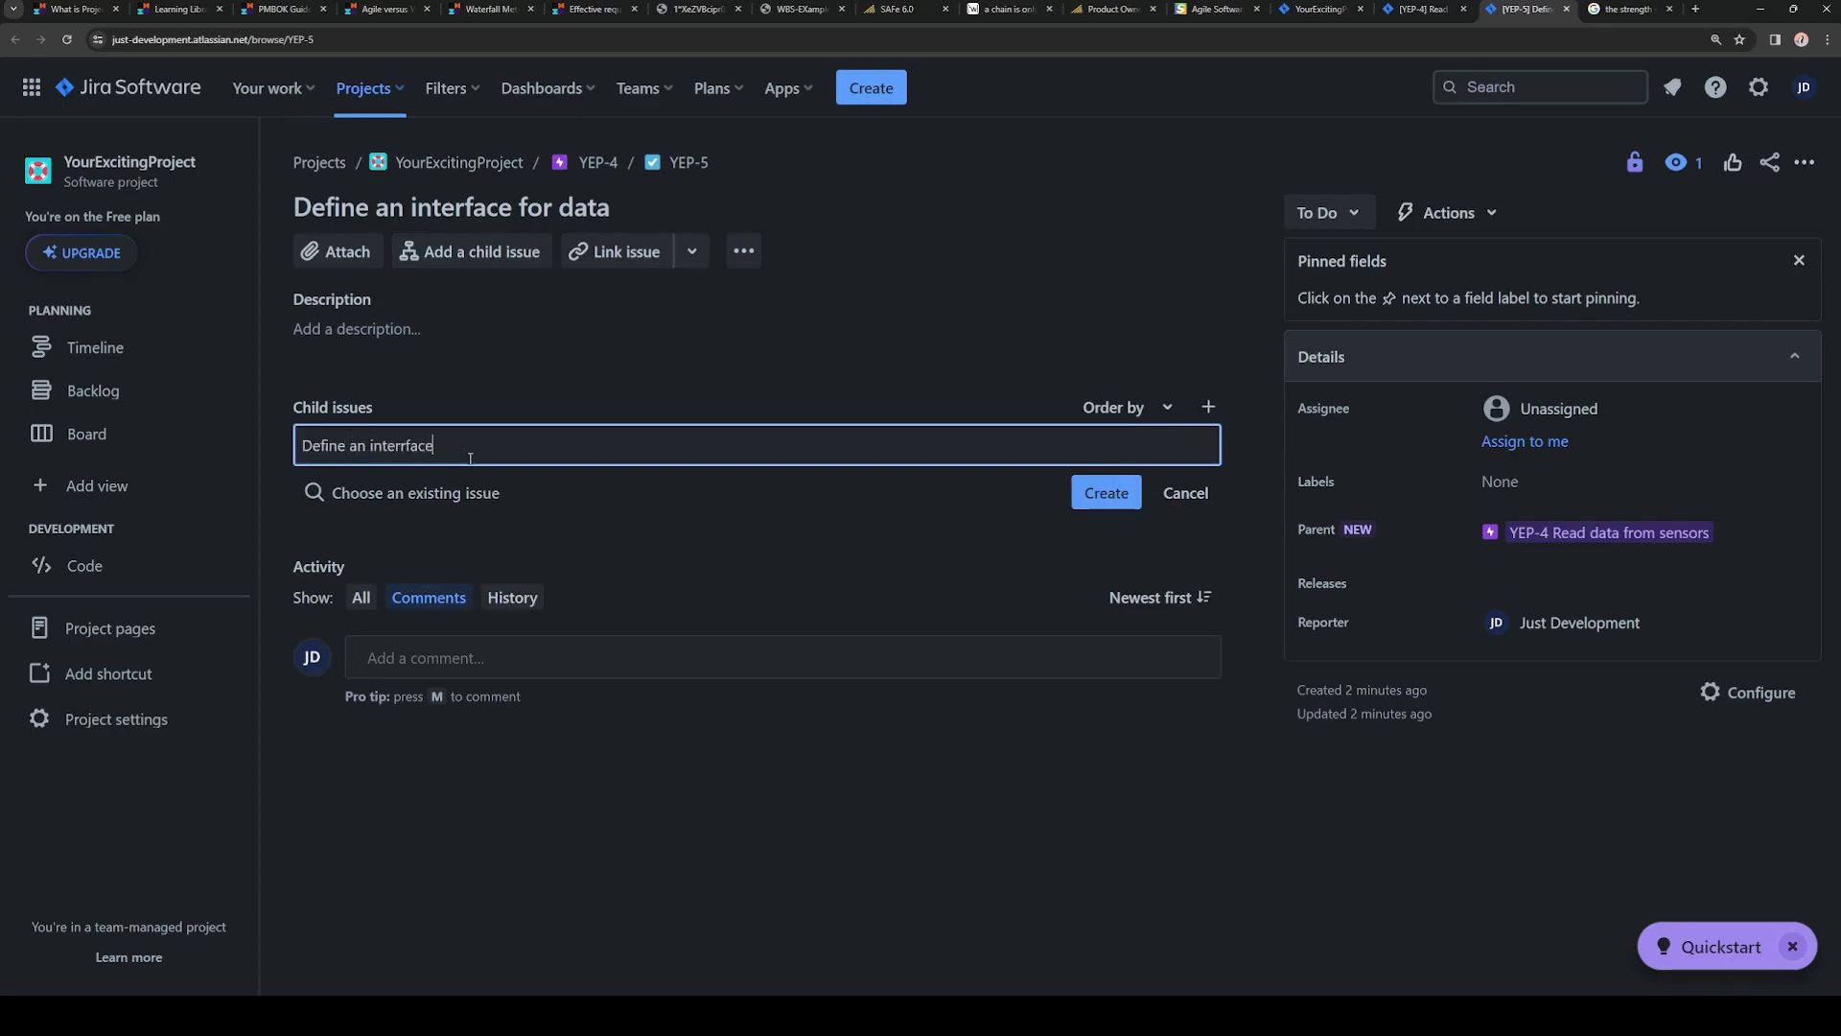
pyautogui.write(' Draw.io')
pyautogui.press('Return')
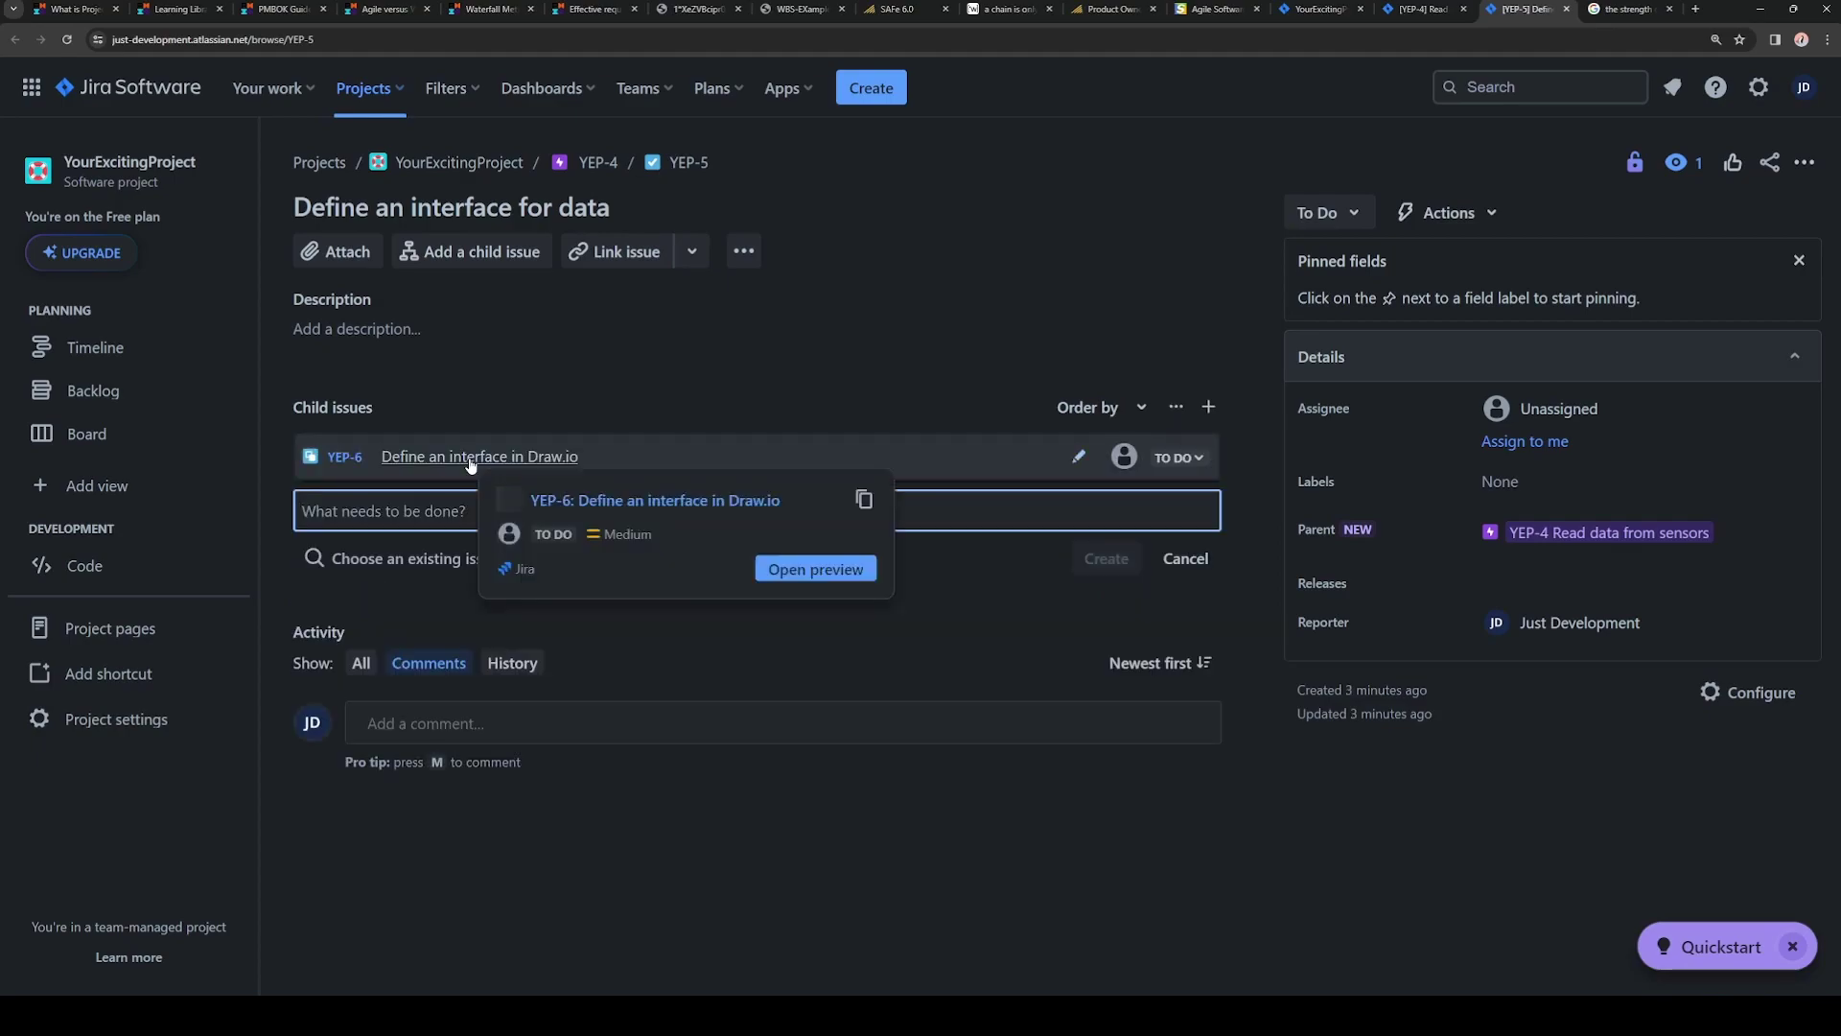
# - Add a second sub-task named "Duplicate an interface in PlantUML" to the "Define an interface for data" task
pyautogui.write('Define an ainte')
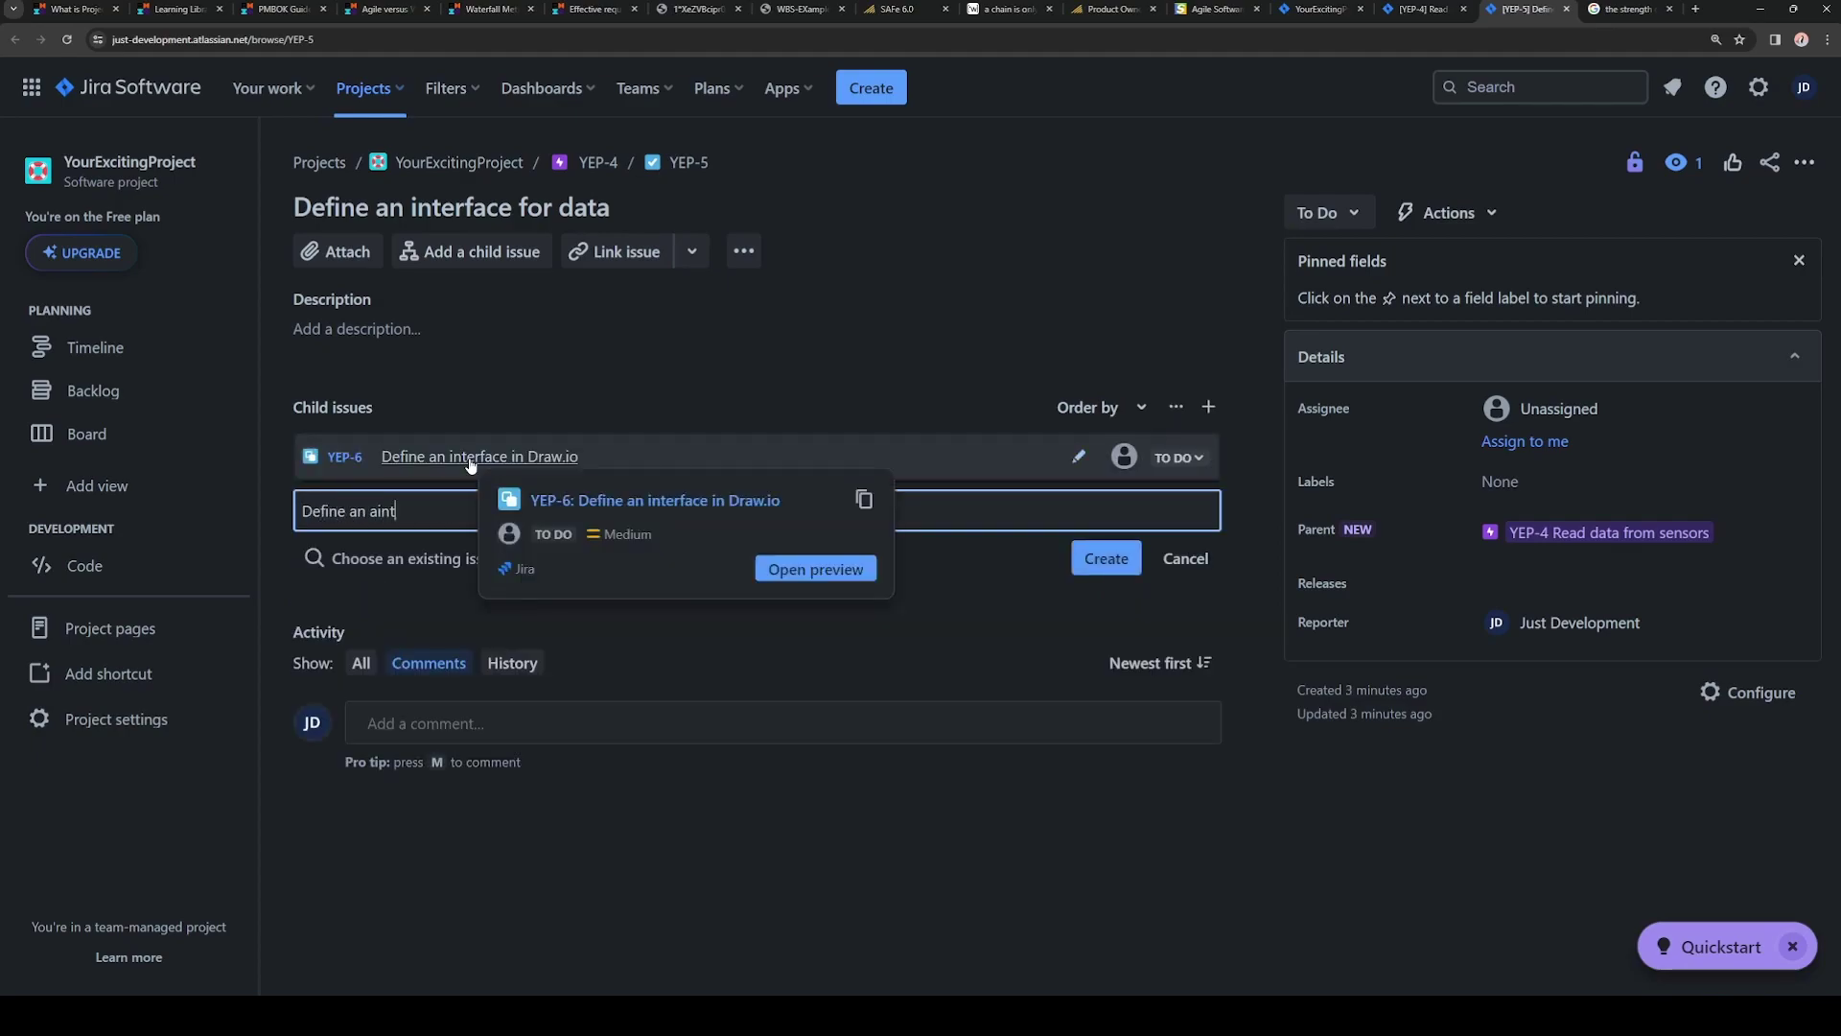
pyautogui.press('BackSpace')
pyautogui.press('BackSpace')
pyautogui.press('BackSpace')
pyautogui.press('BackSpace')
pyautogui.press('BackSpace')
pyautogui.press('BackSpace')
pyautogui.press('BackSpace')
pyautogui.press('BackSpace')
pyautogui.press('BackSpace')
pyautogui.press('BackSpace')
pyautogui.press('BackSpace')
pyautogui.press('BackSpace')
pyautogui.press('BackSpace')
pyautogui.press('BackSpace')
pyautogui.press('BackSpace')
pyautogui.write('Dipl')
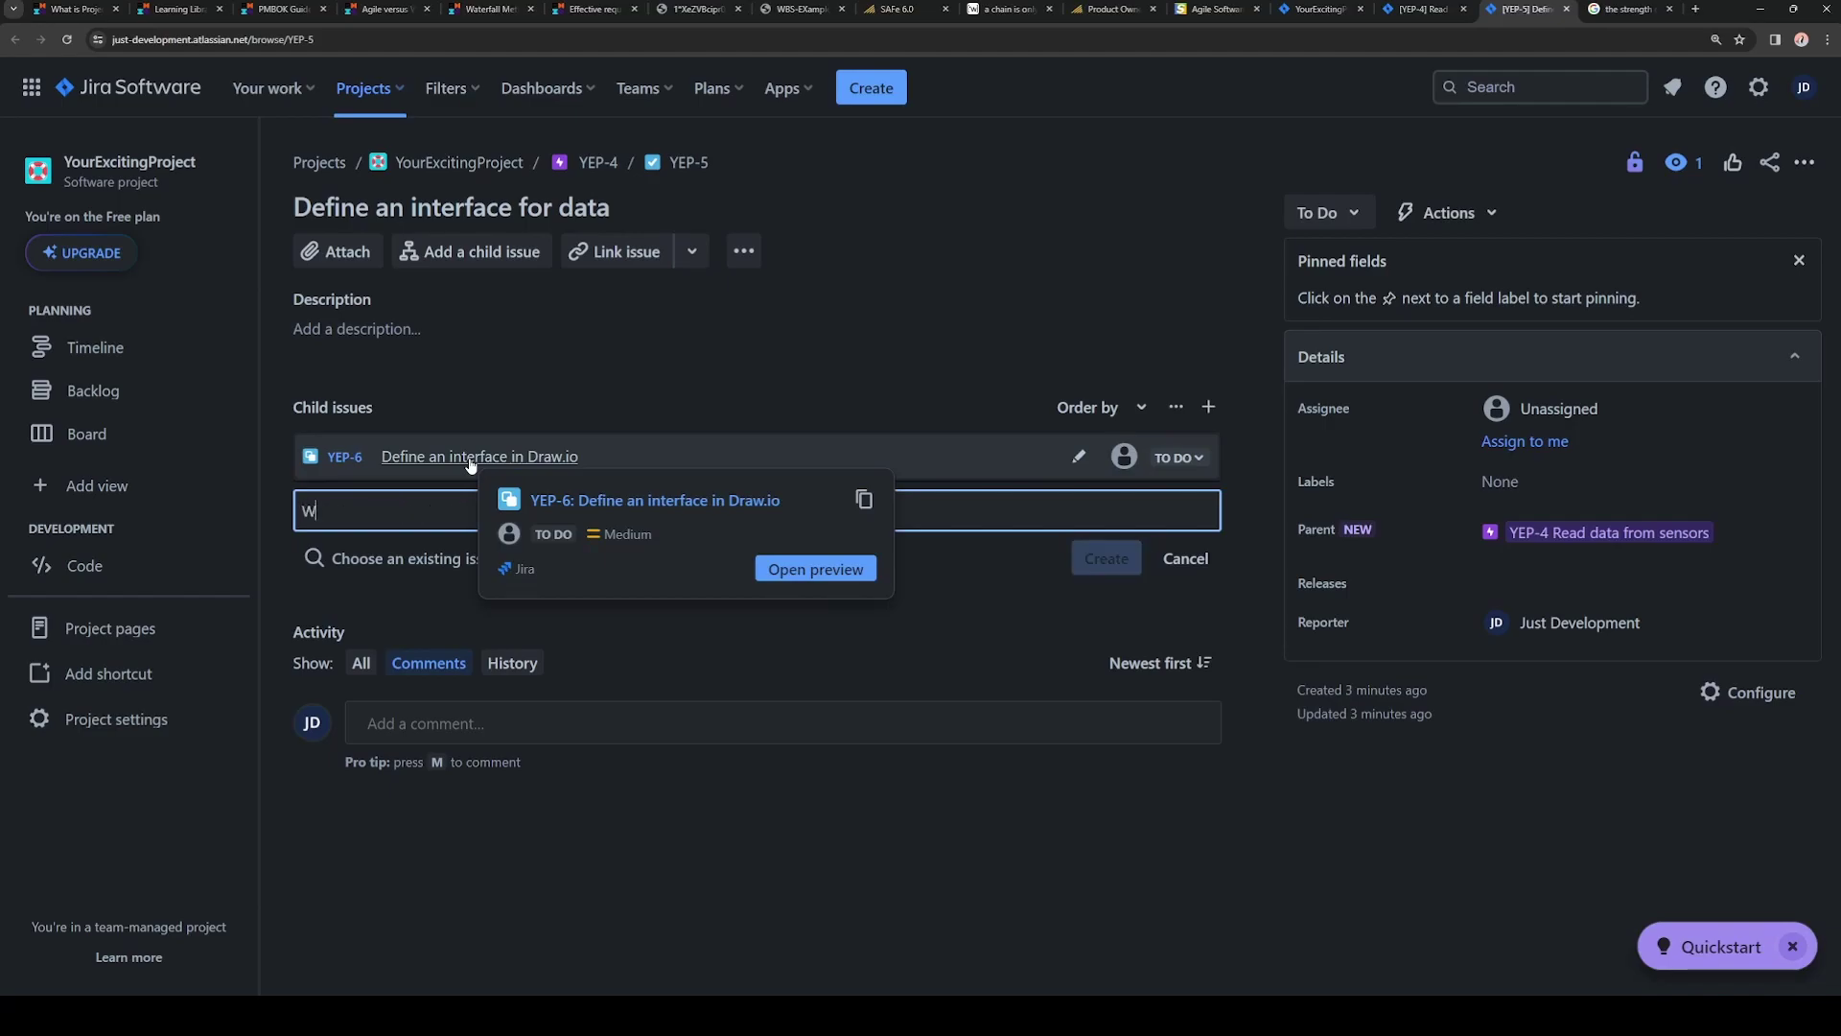
pyautogui.write('ic')
pyautogui.press('BackSpace')
pyautogui.press('BackSpace')
pyautogui.press('BackSpace')
pyautogui.press('BackSpace')
pyautogui.press('BackSpace')
pyautogui.write('uplicate asn i')
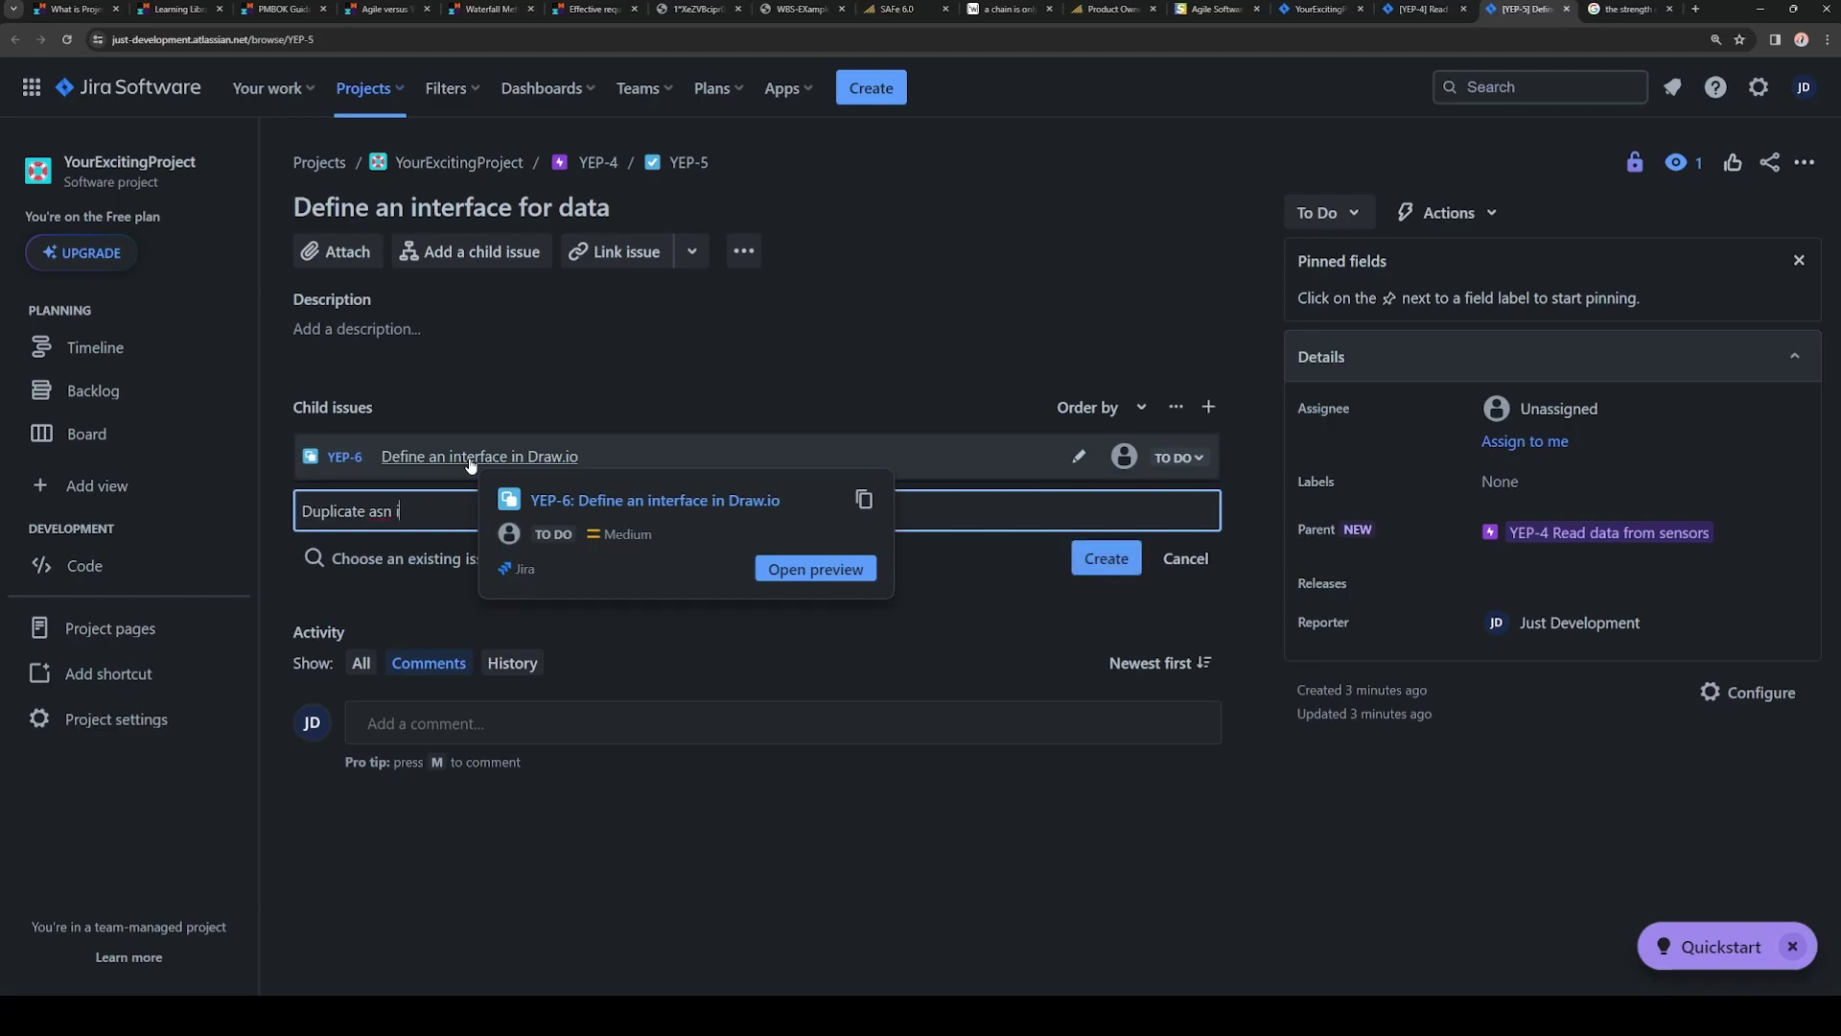
pyautogui.press('BackSpace')
pyautogui.press('BackSpace')
pyautogui.write('n interface in PlantUML')
pyautogui.press('Return')
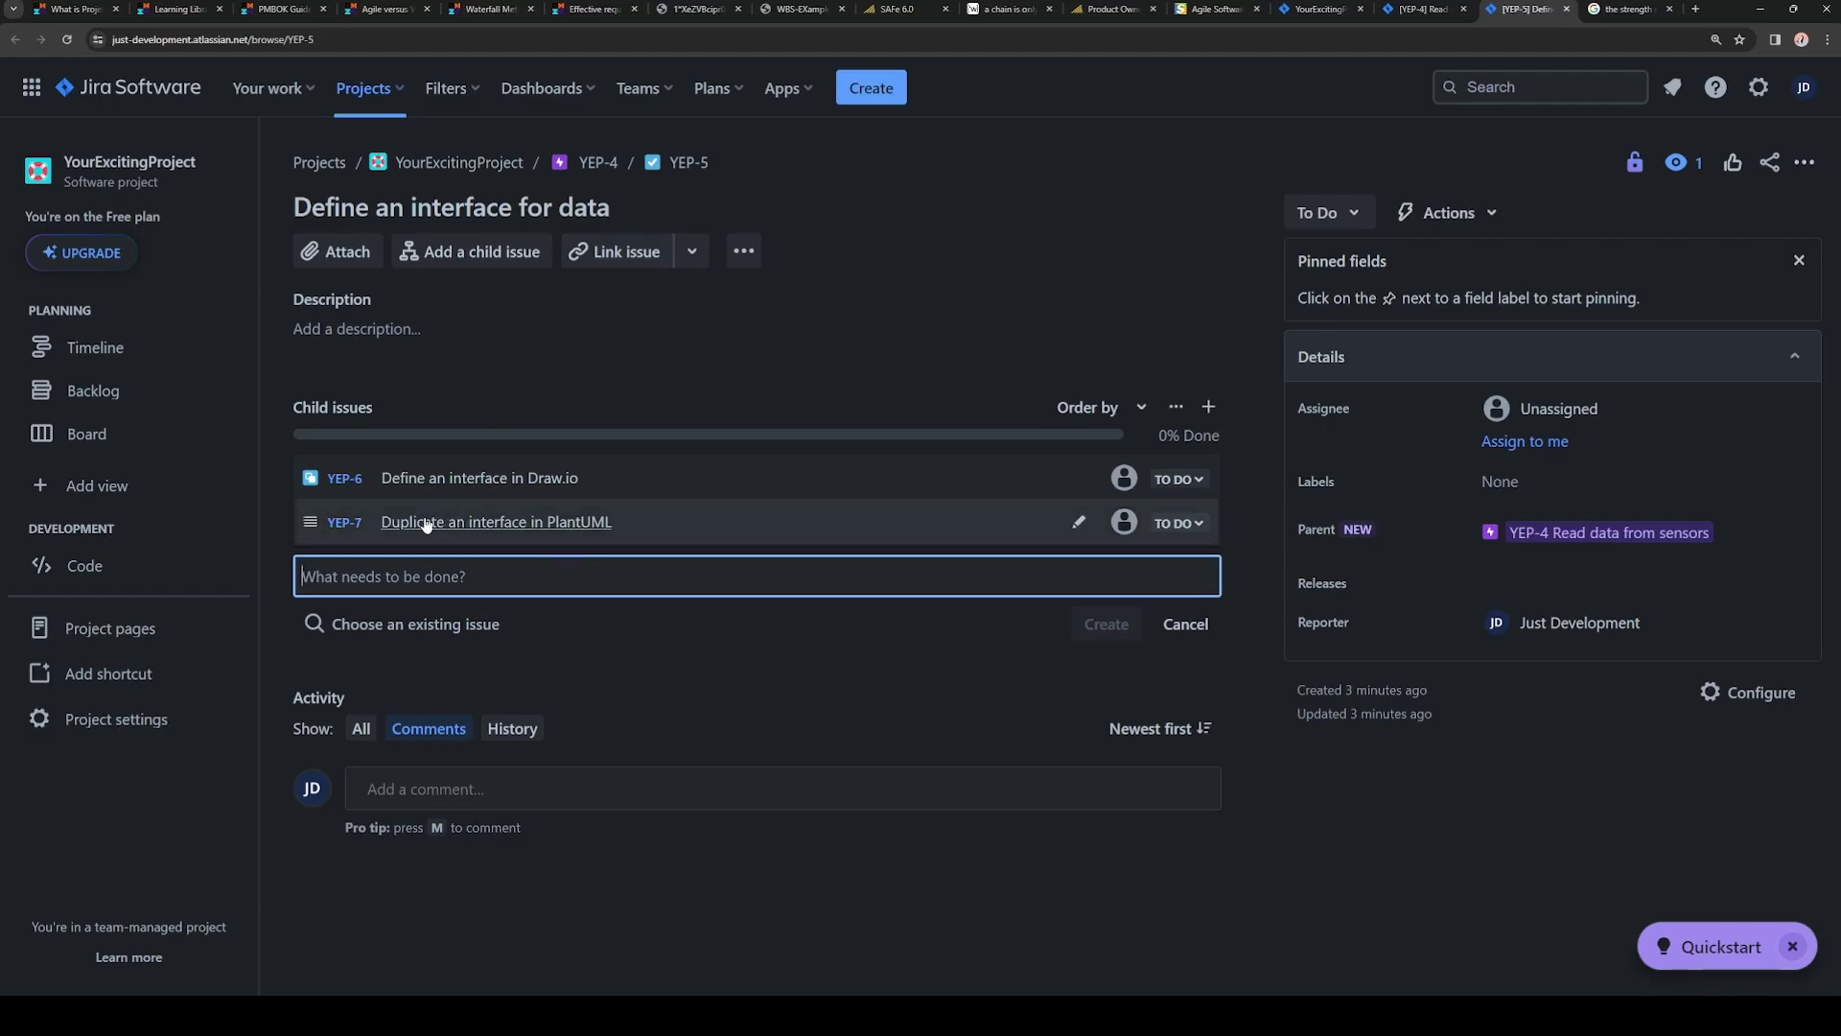
# - Open the Draw.io sub-task to check its parent, and return to the parent task "Define an interface for data"
pyautogui.click(342, 477)
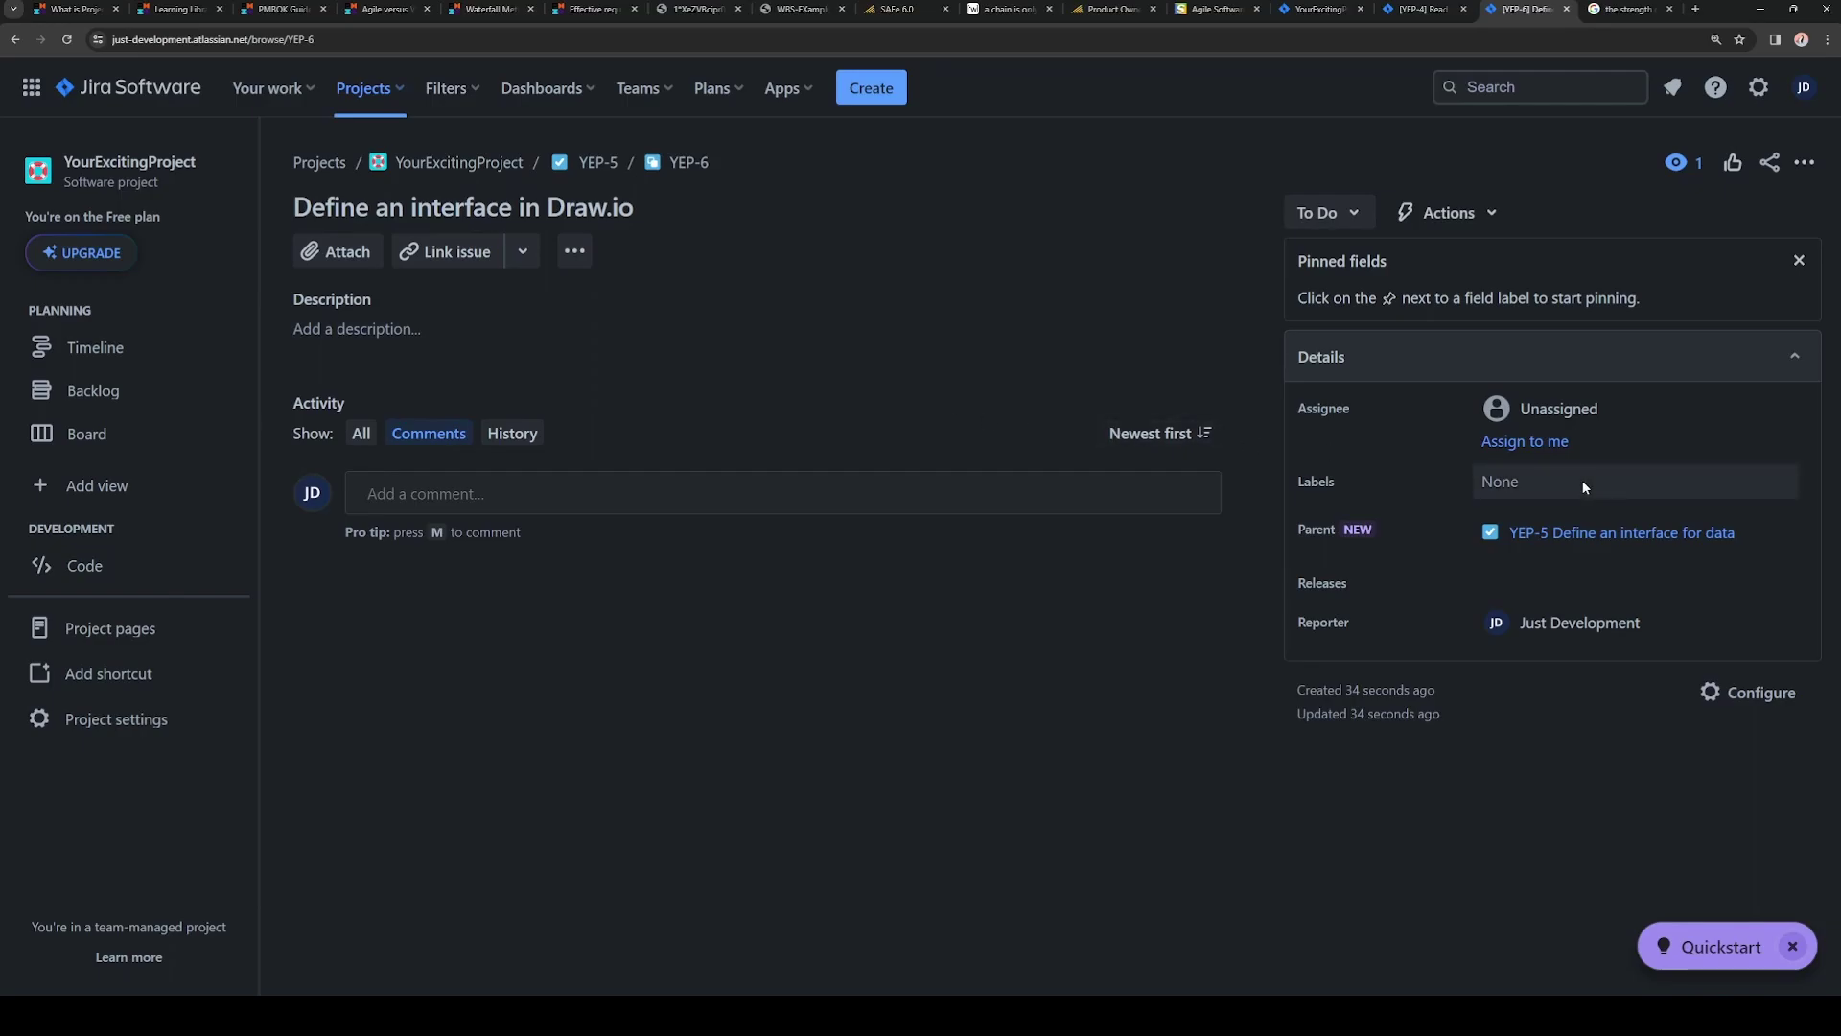
pyautogui.click(598, 169)
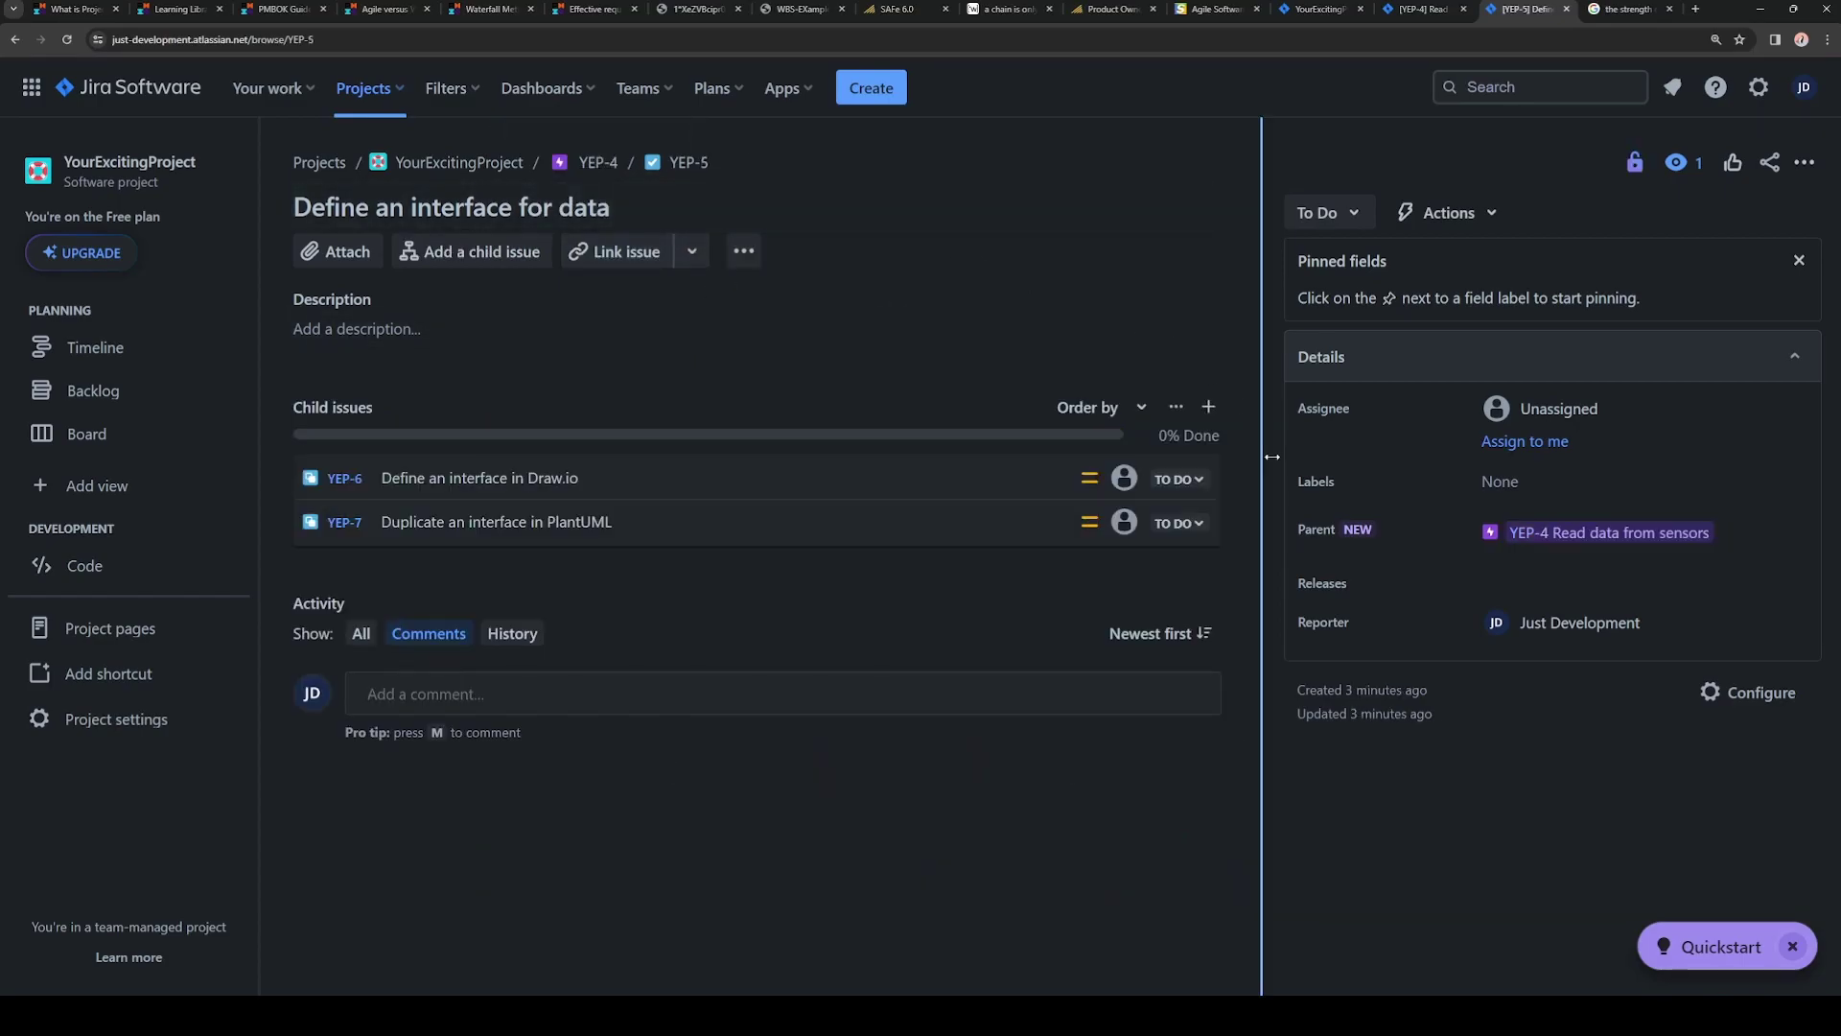
pyautogui.click(398, 478)
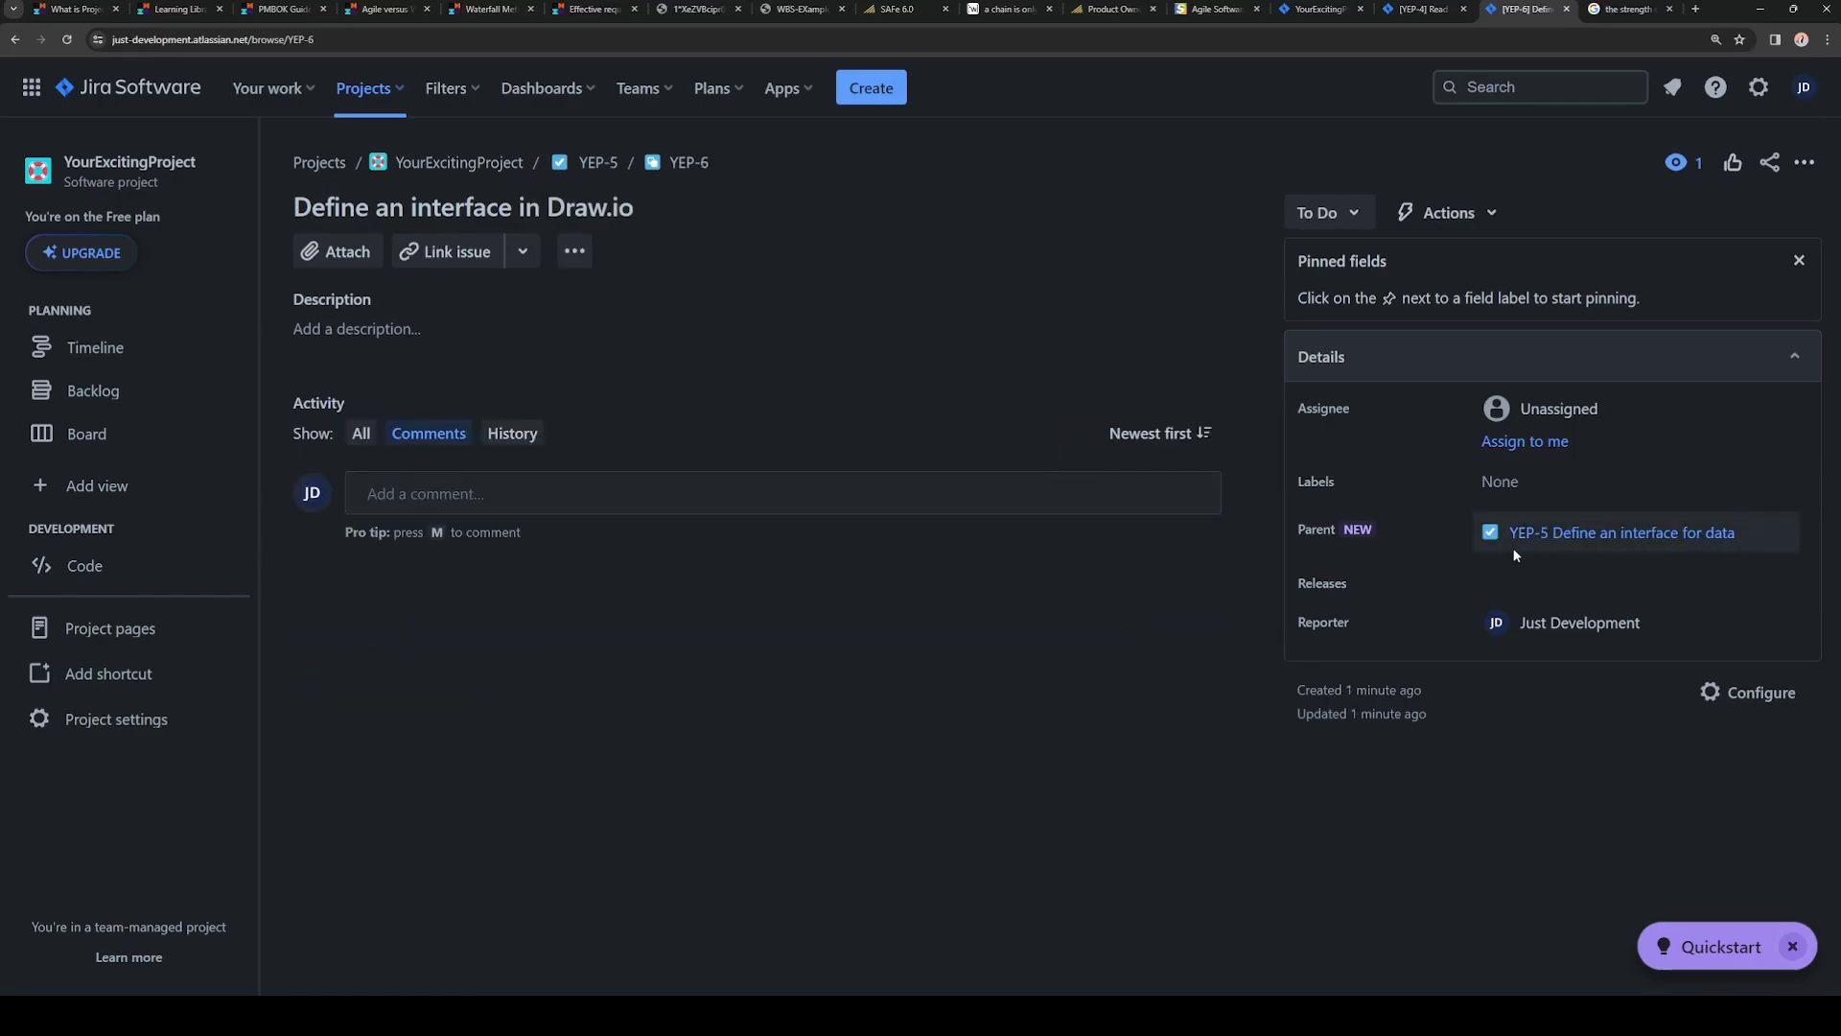
pyautogui.click(1561, 543)
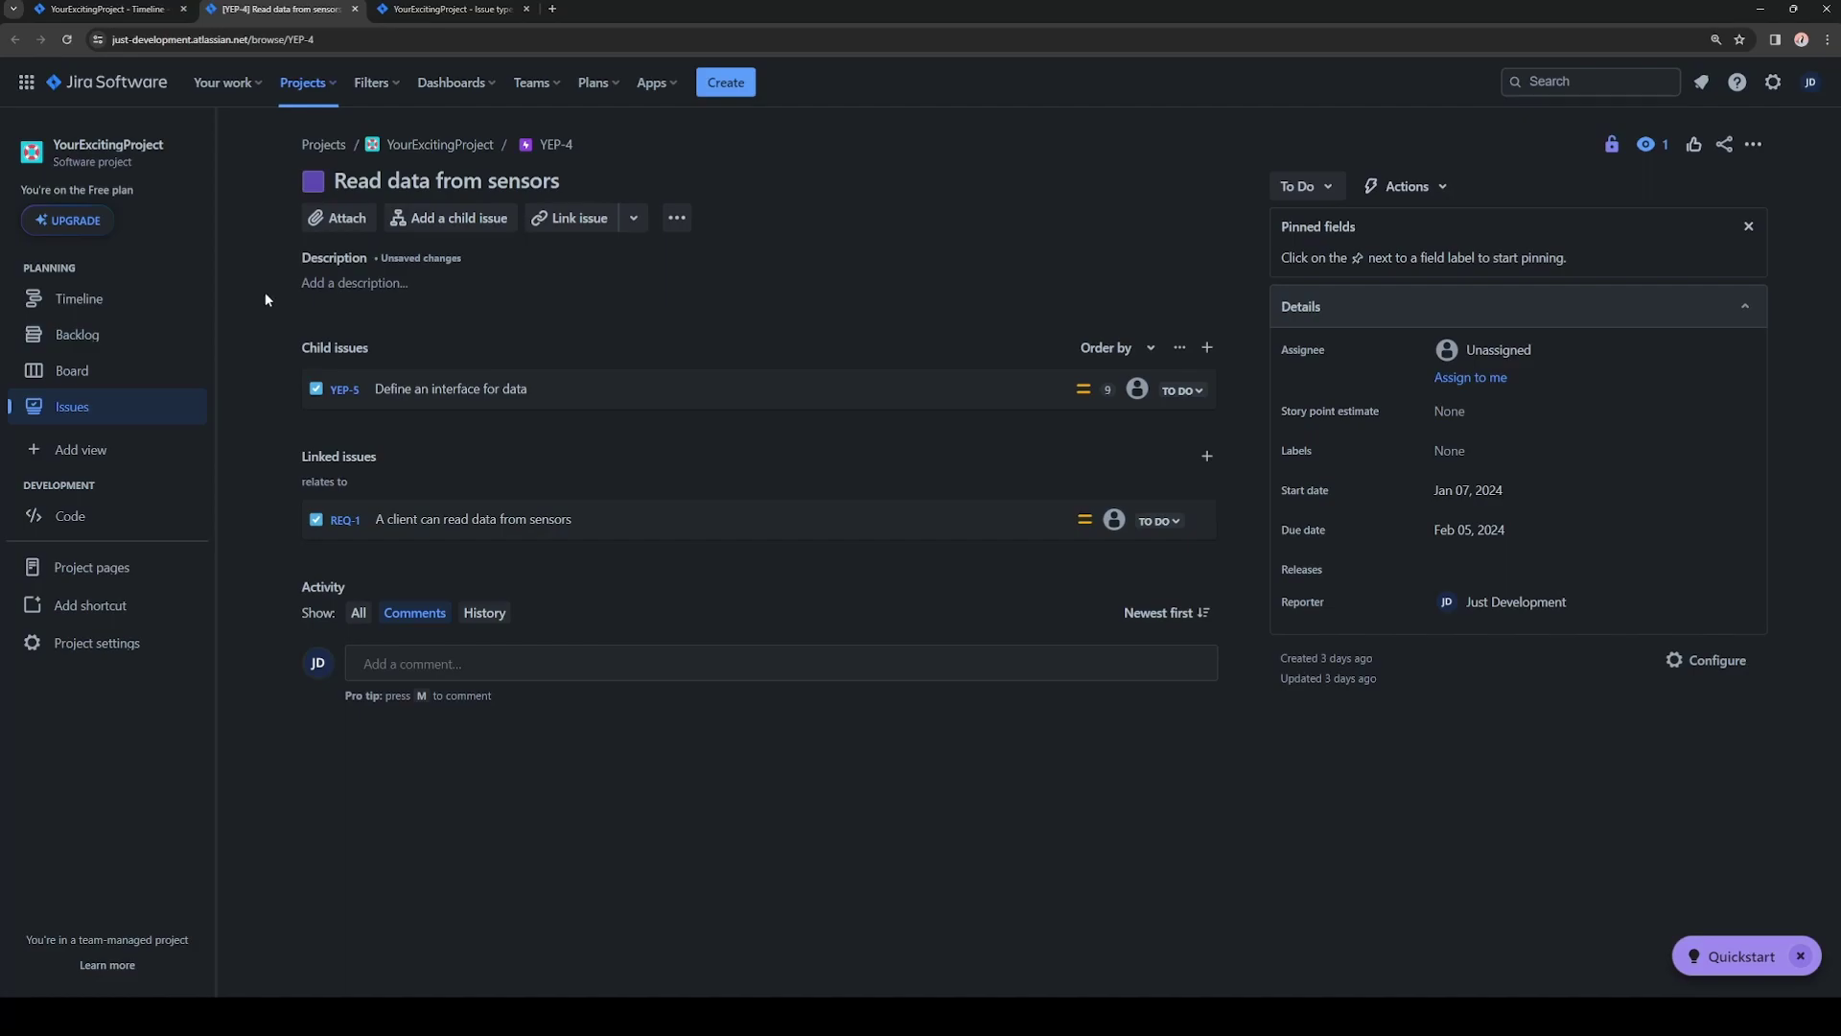
# - Review the project's Epic, Story, Task, Bug and Sub-task issue type settings, then return to the "Read data from sensors" epic
pyautogui.click(449, 10)
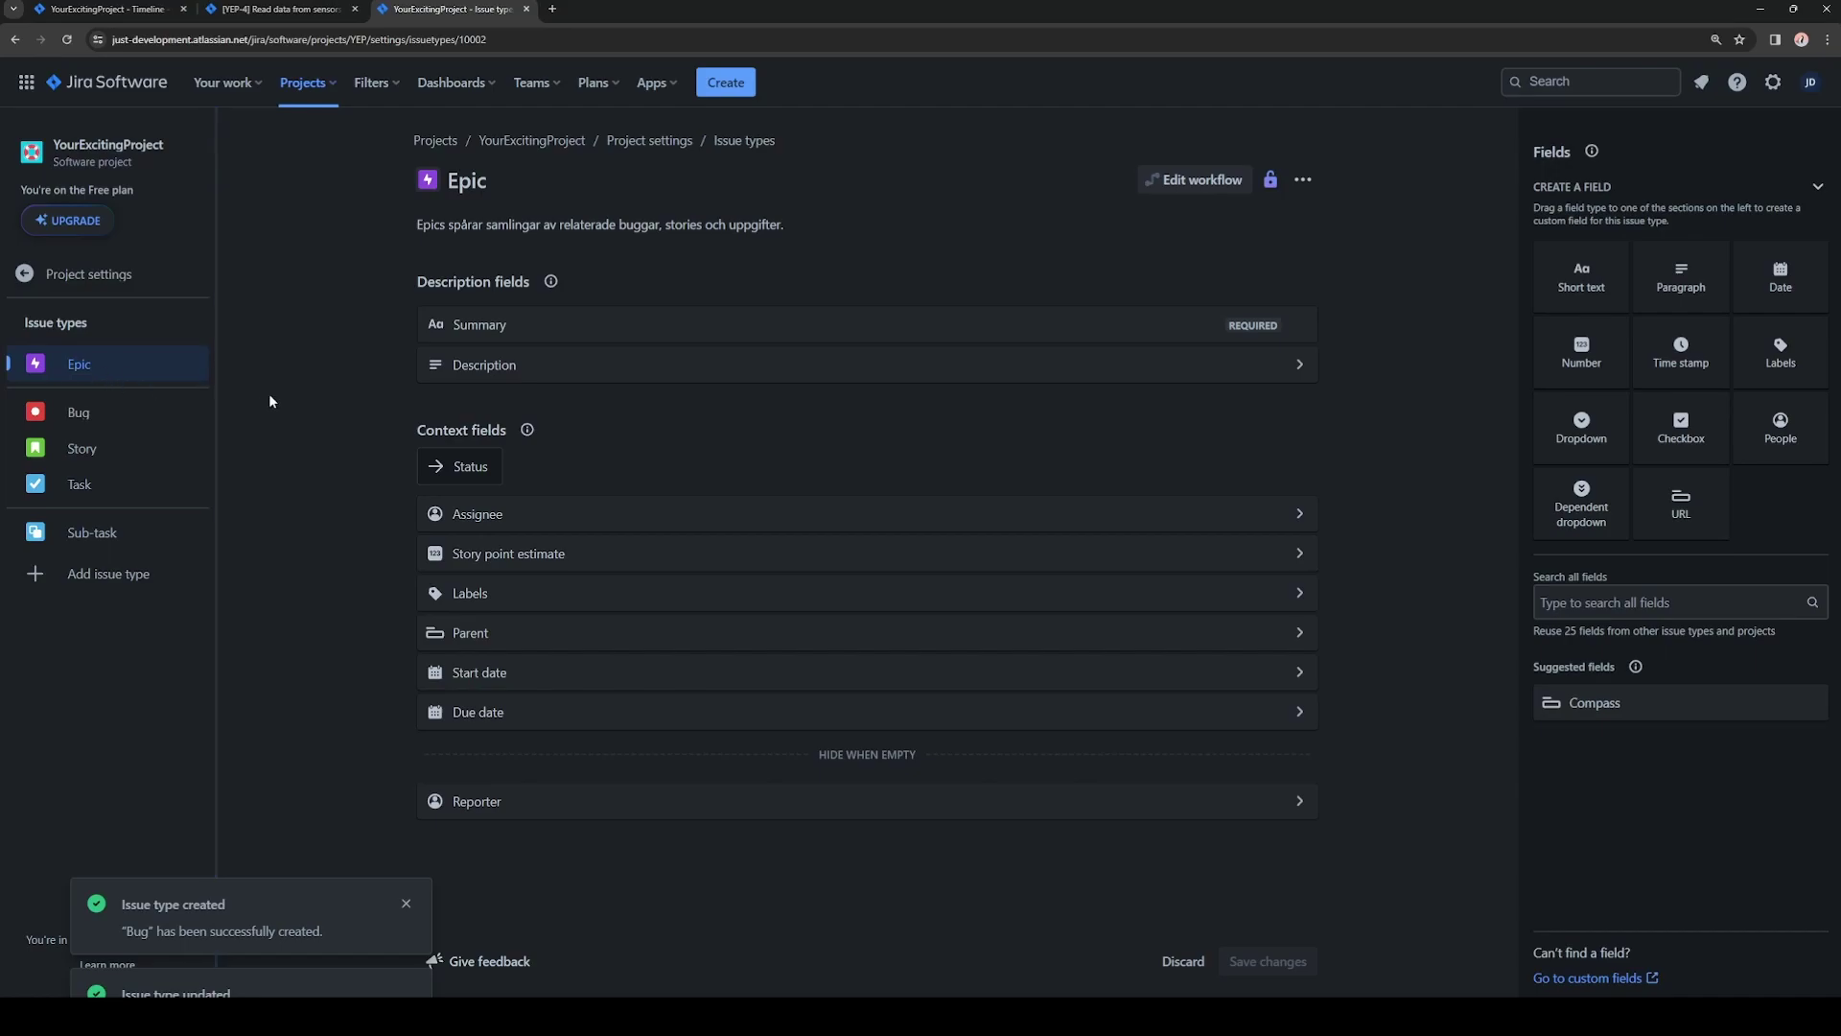
pyautogui.click(133, 455)
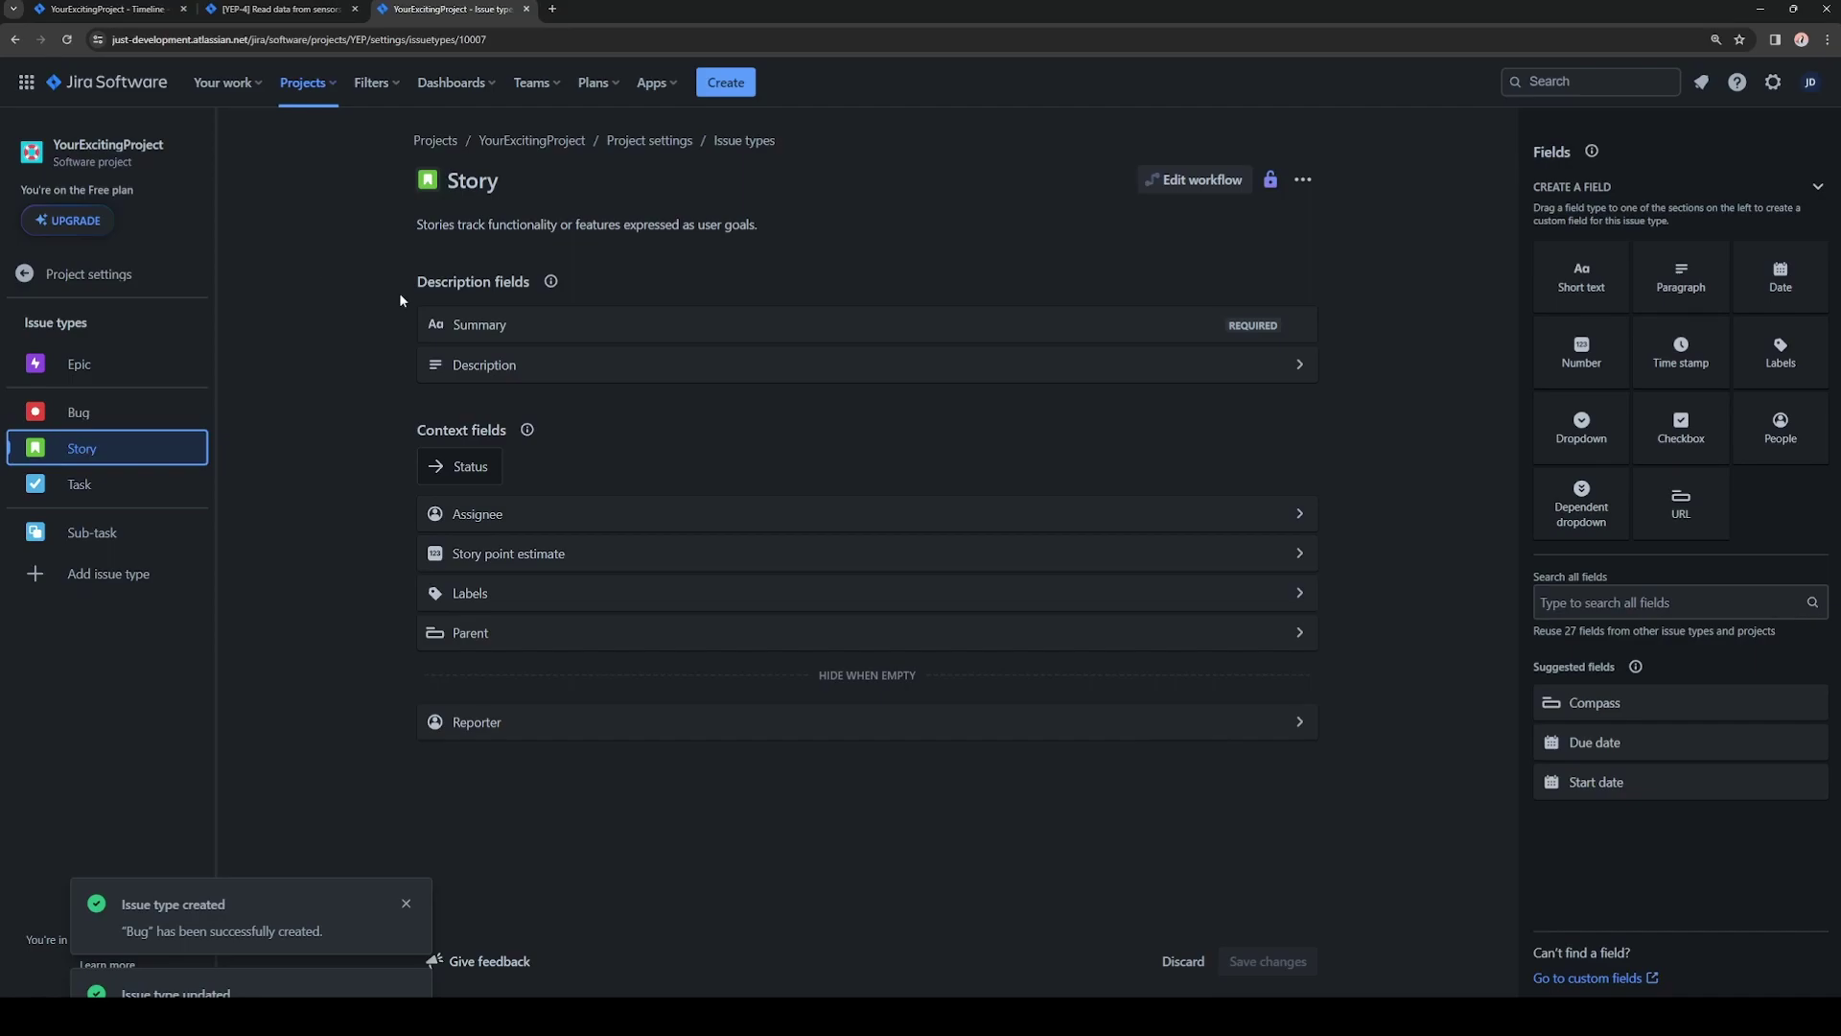
pyautogui.click(96, 485)
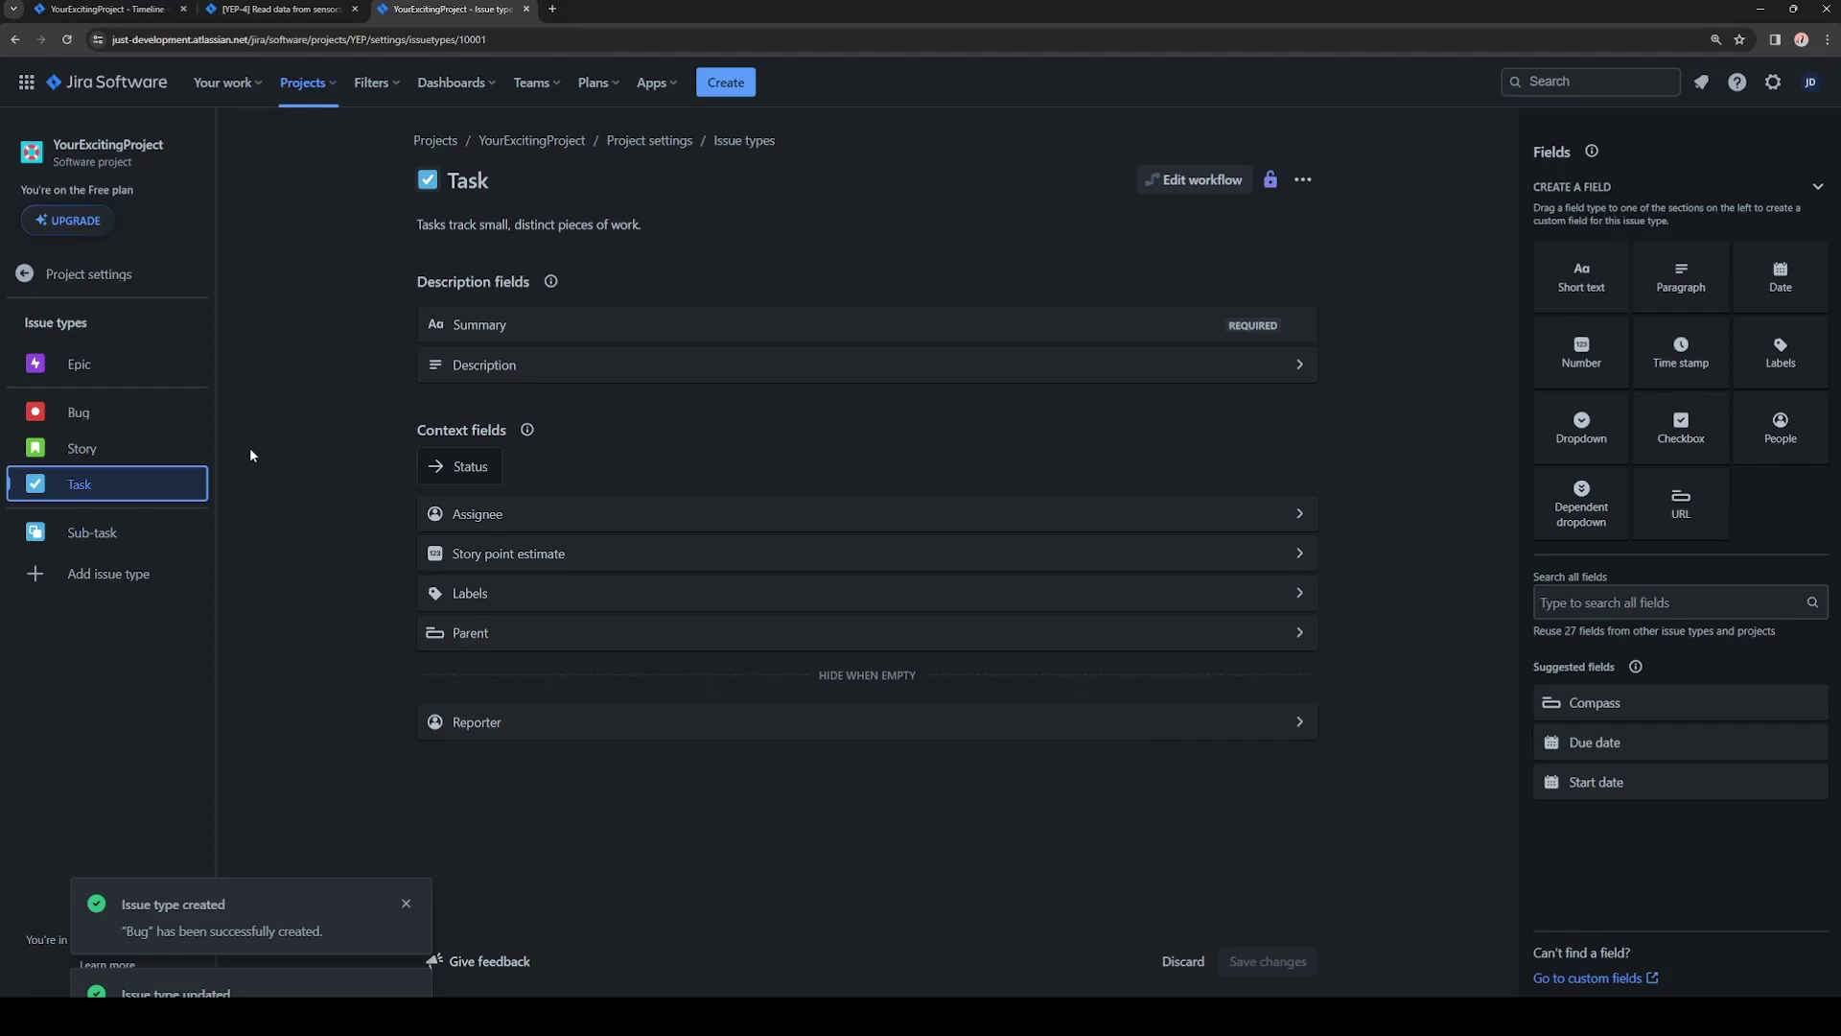
pyautogui.click(134, 412)
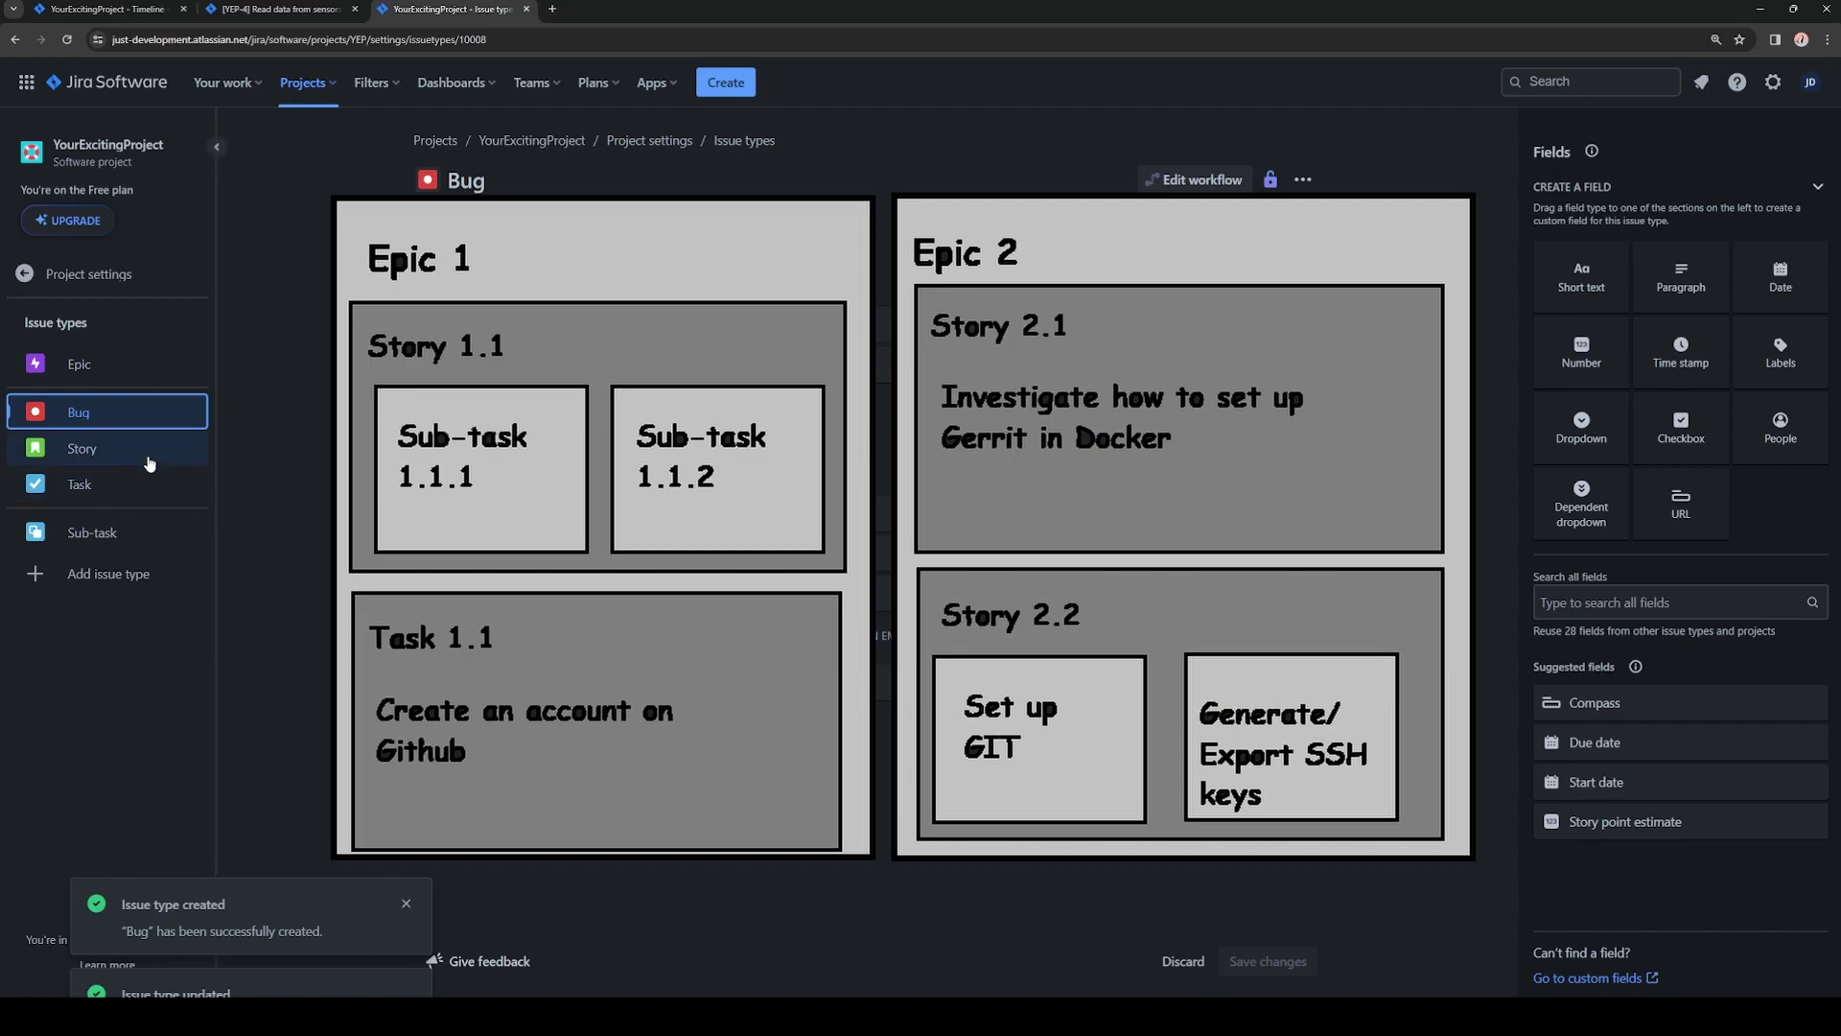
pyautogui.click(152, 530)
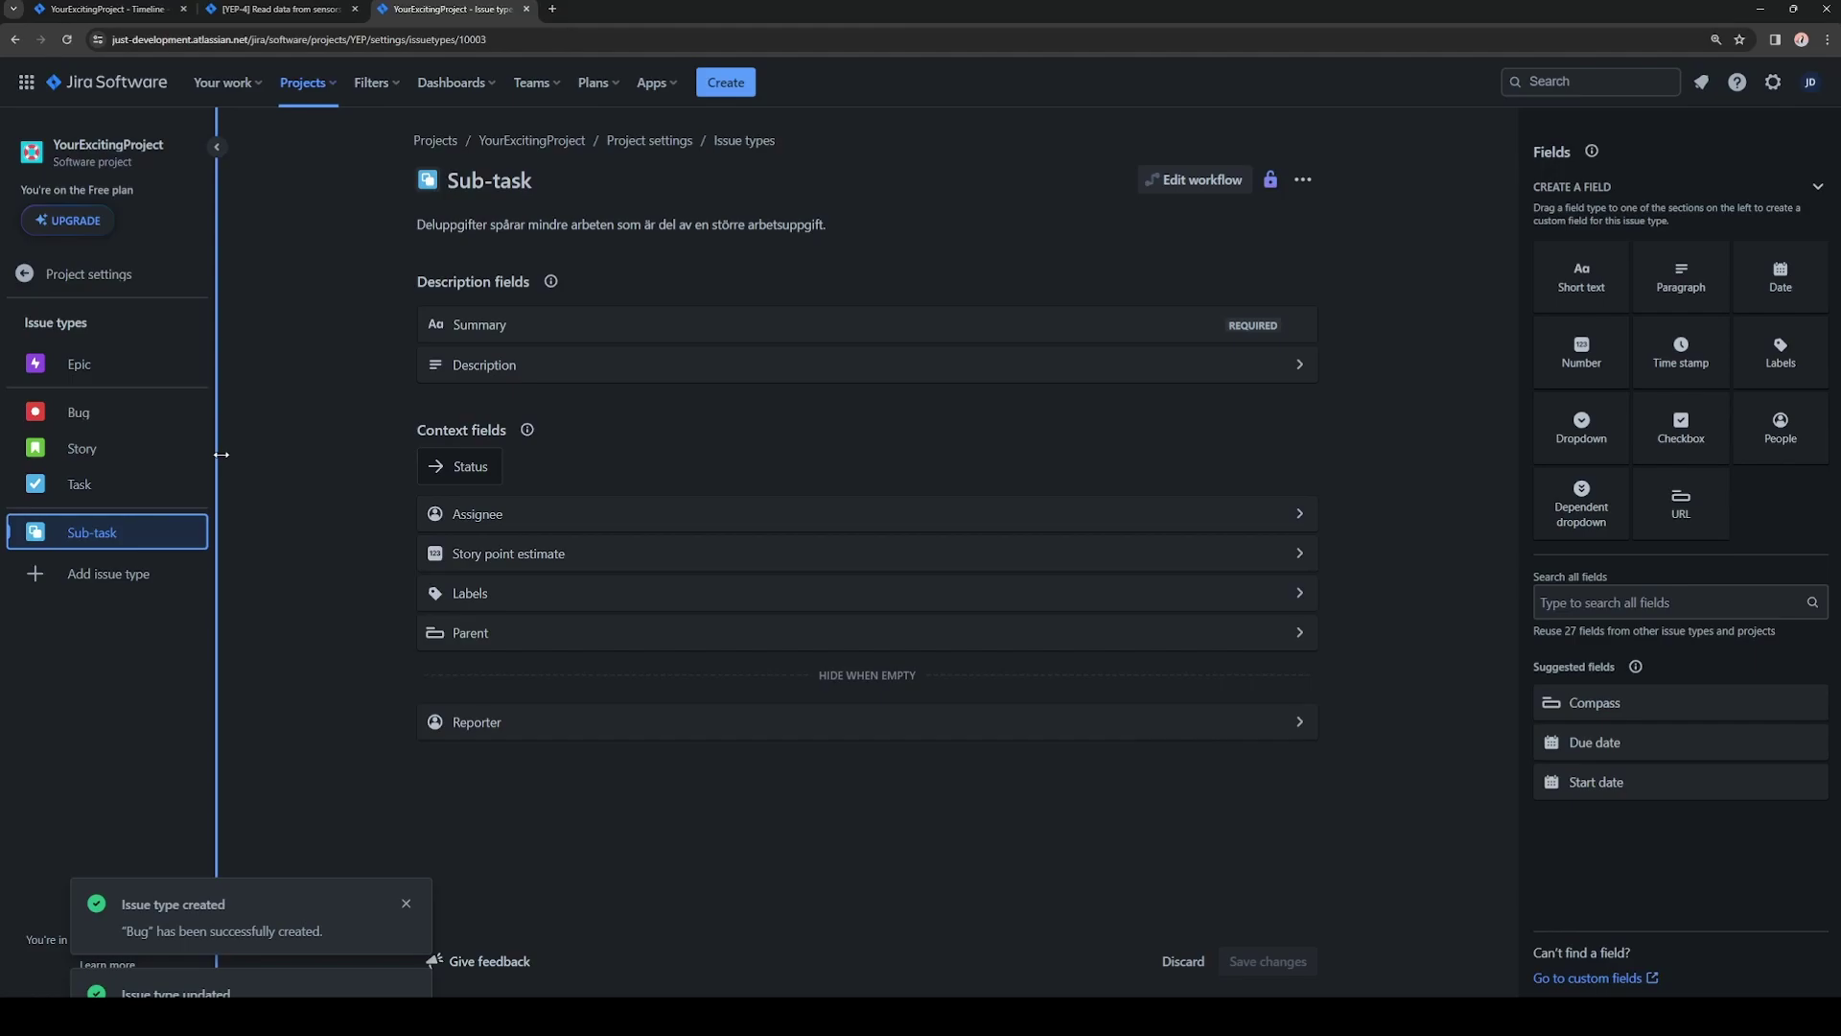
pyautogui.click(244, 576)
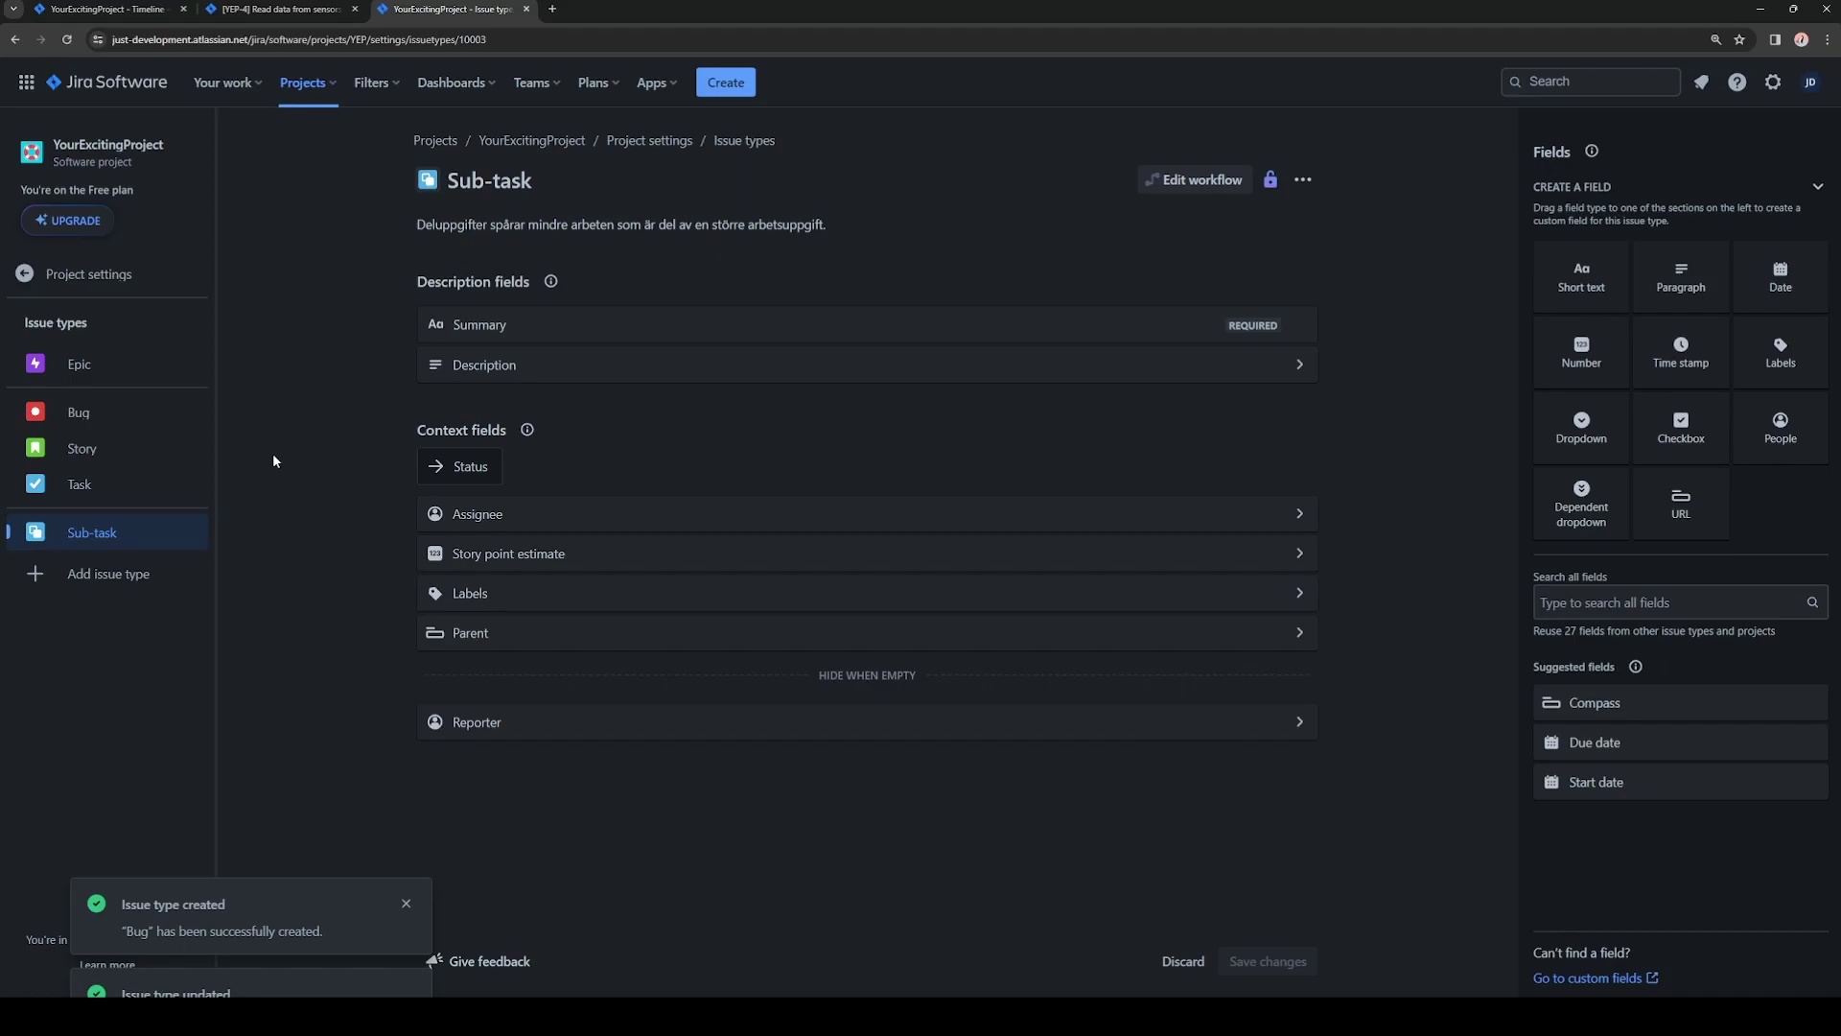
pyautogui.click(278, 8)
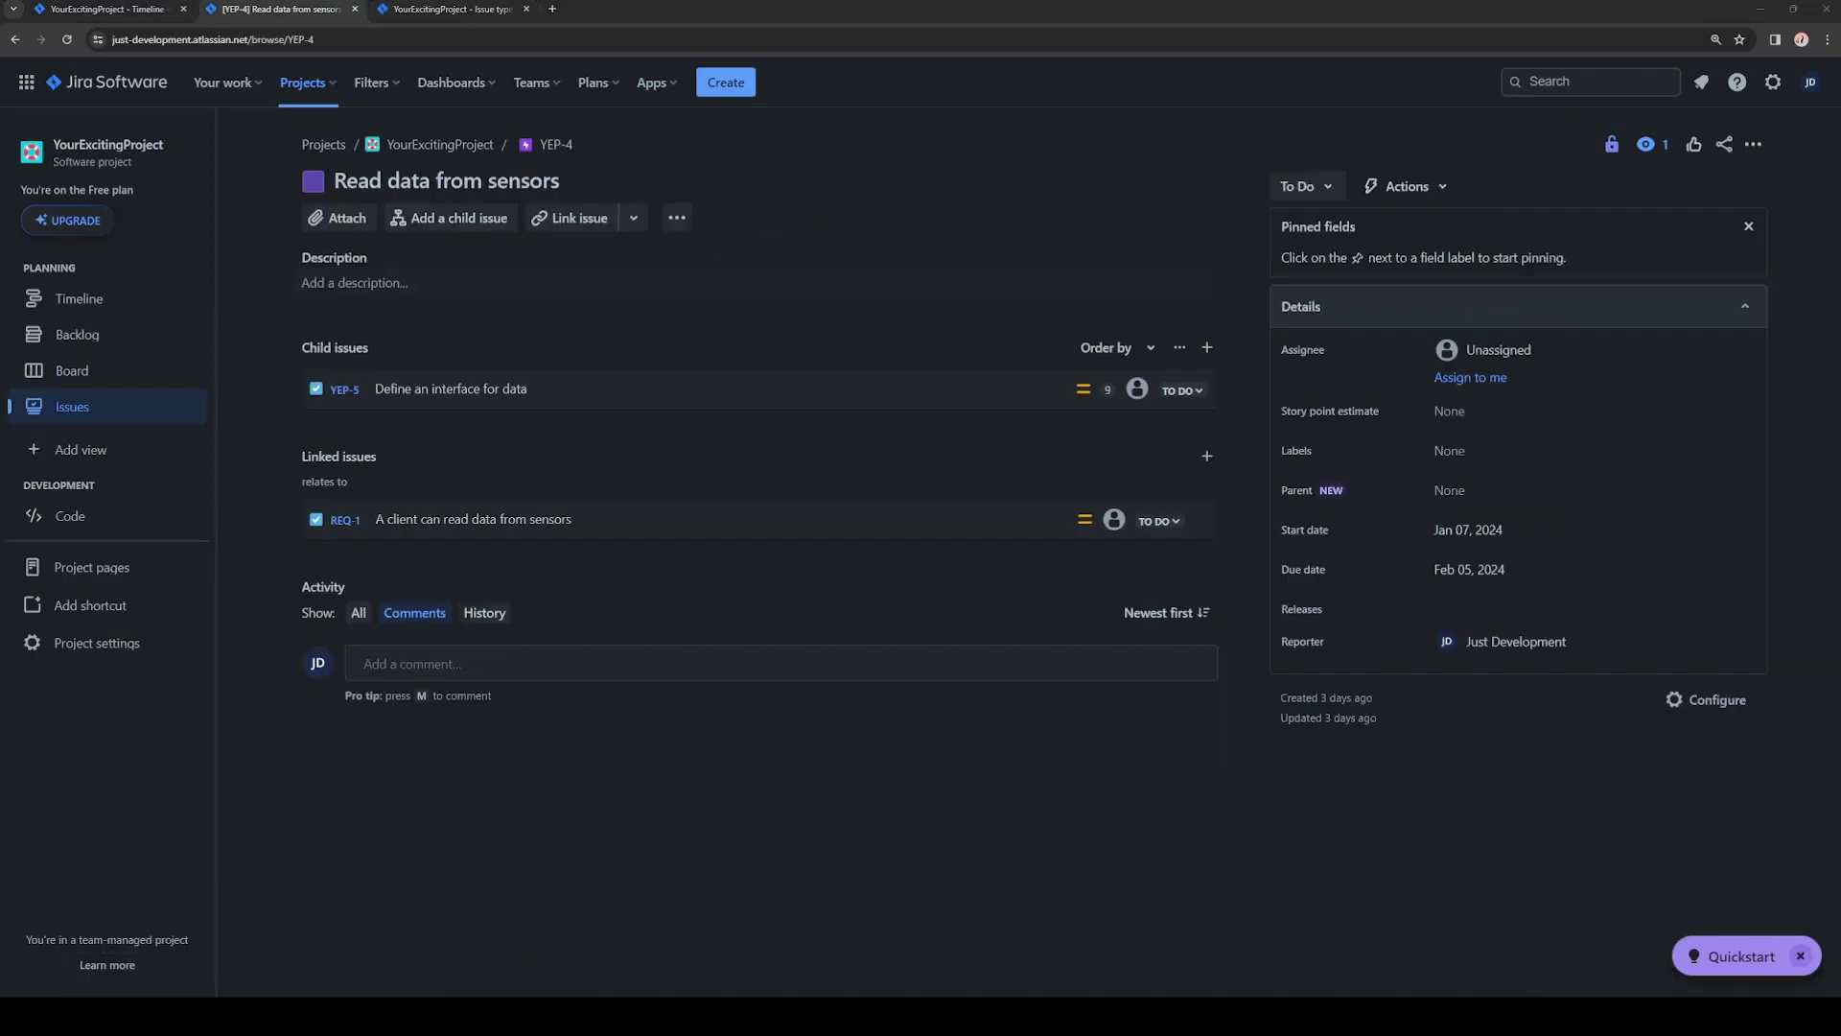
# - Write an outline in the epic's description: "Epic 1" followed by the bullets Story1, Story2, Task1 and Task2
pyautogui.click(508, 277)
pyautogui.click(382, 428)
pyautogui.click(410, 277)
pyautogui.write('Epic 1')
pyautogui.press('Return')
pyautogui.press('Tab')
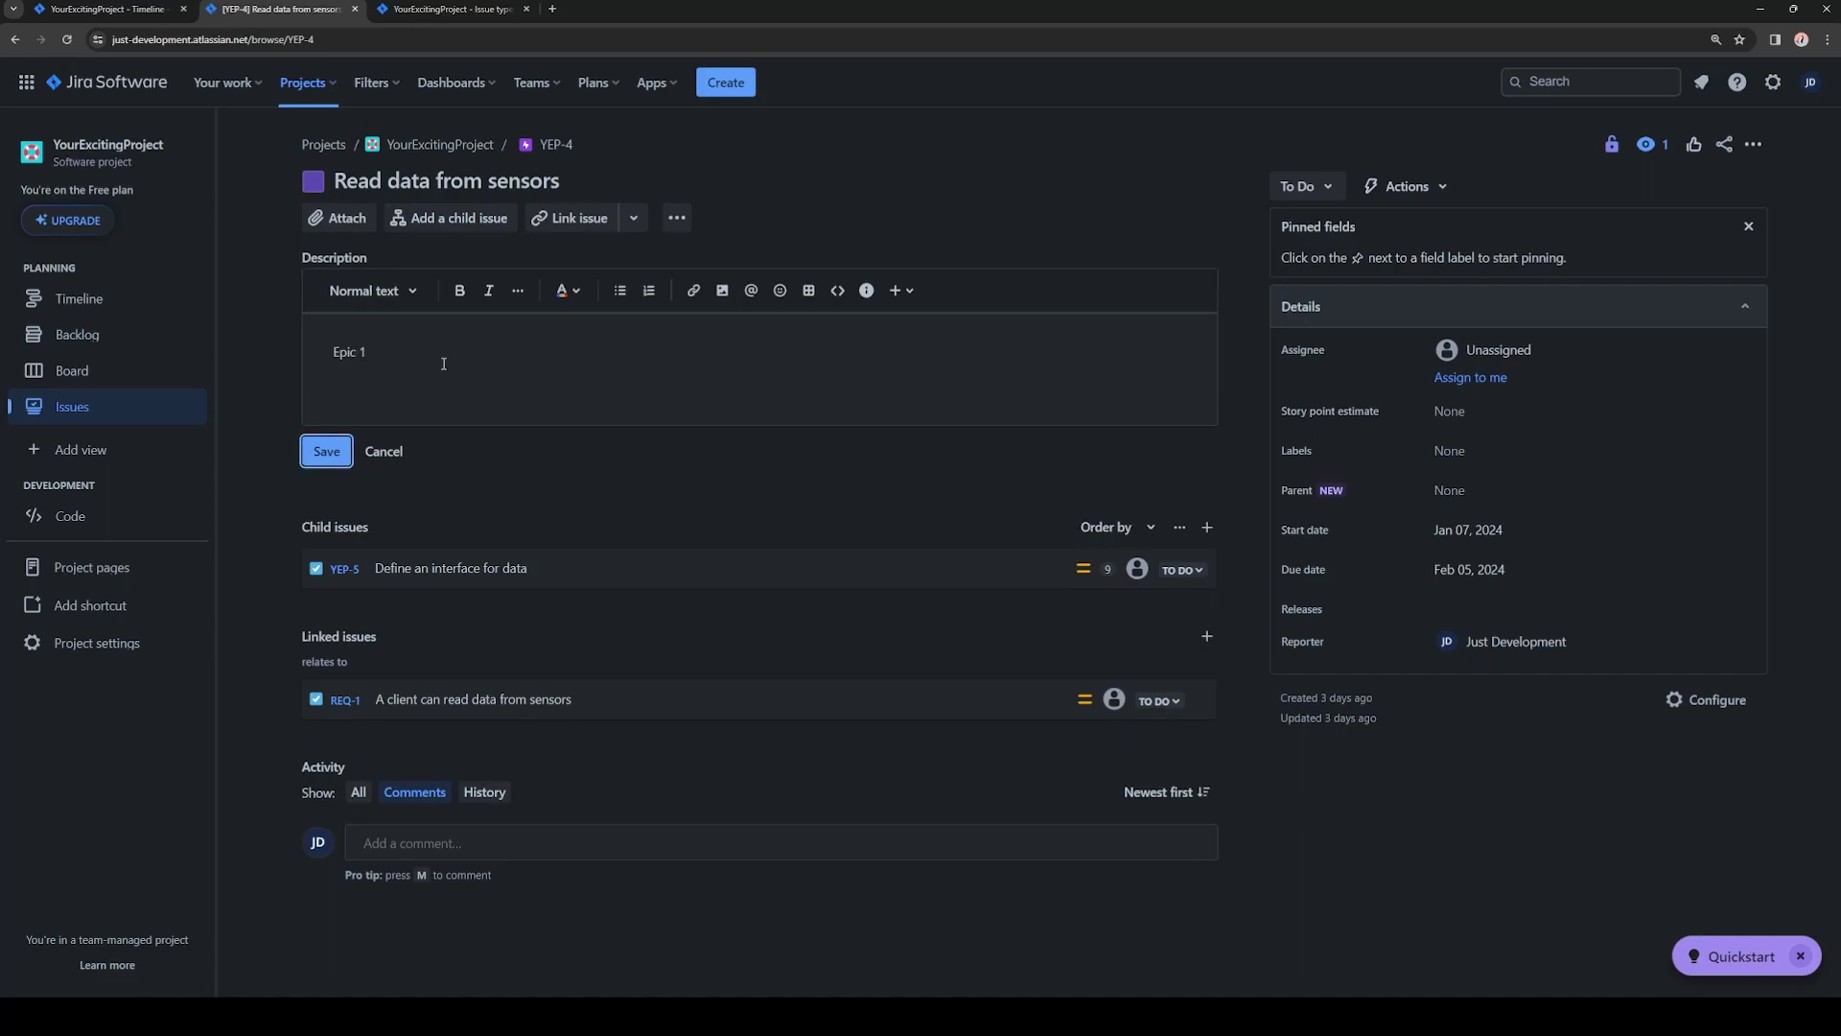
pyautogui.hotkey('shift', 'Tab')
pyautogui.write('* Story1')
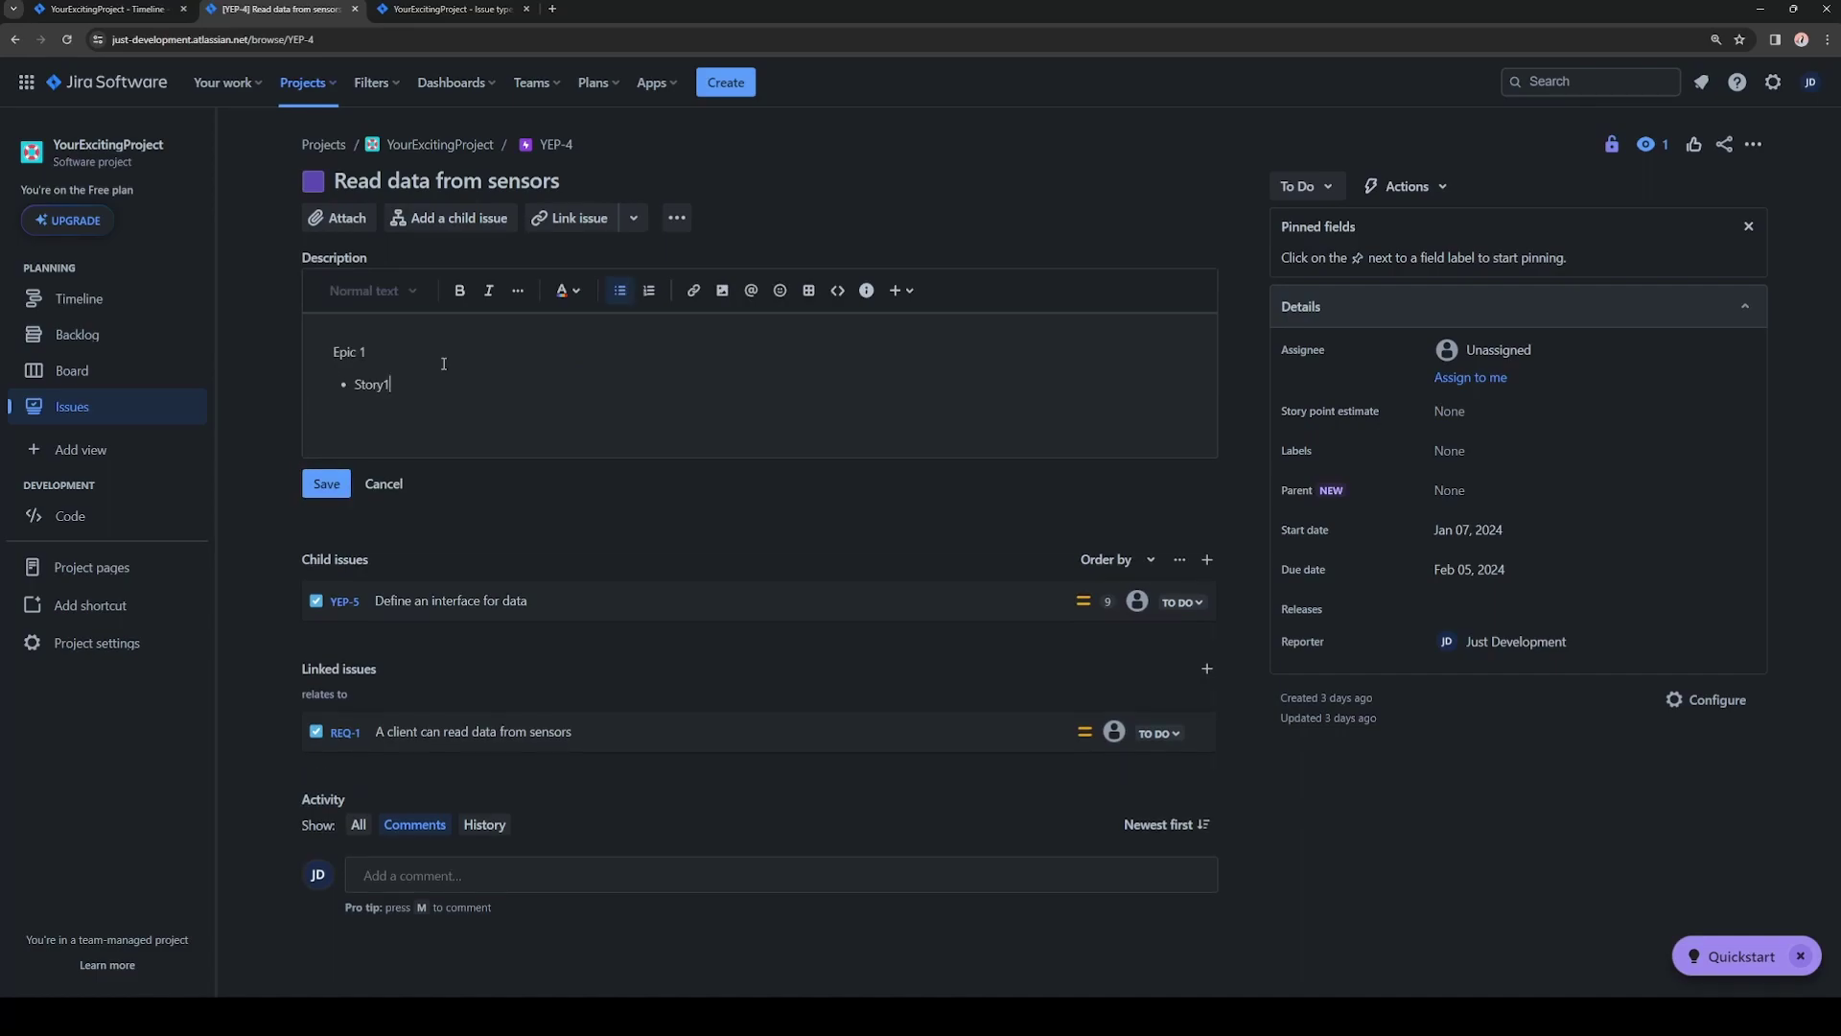
pyautogui.press('Return')
pyautogui.write('Story2')
pyautogui.press('Return')
pyautogui.write('Task1')
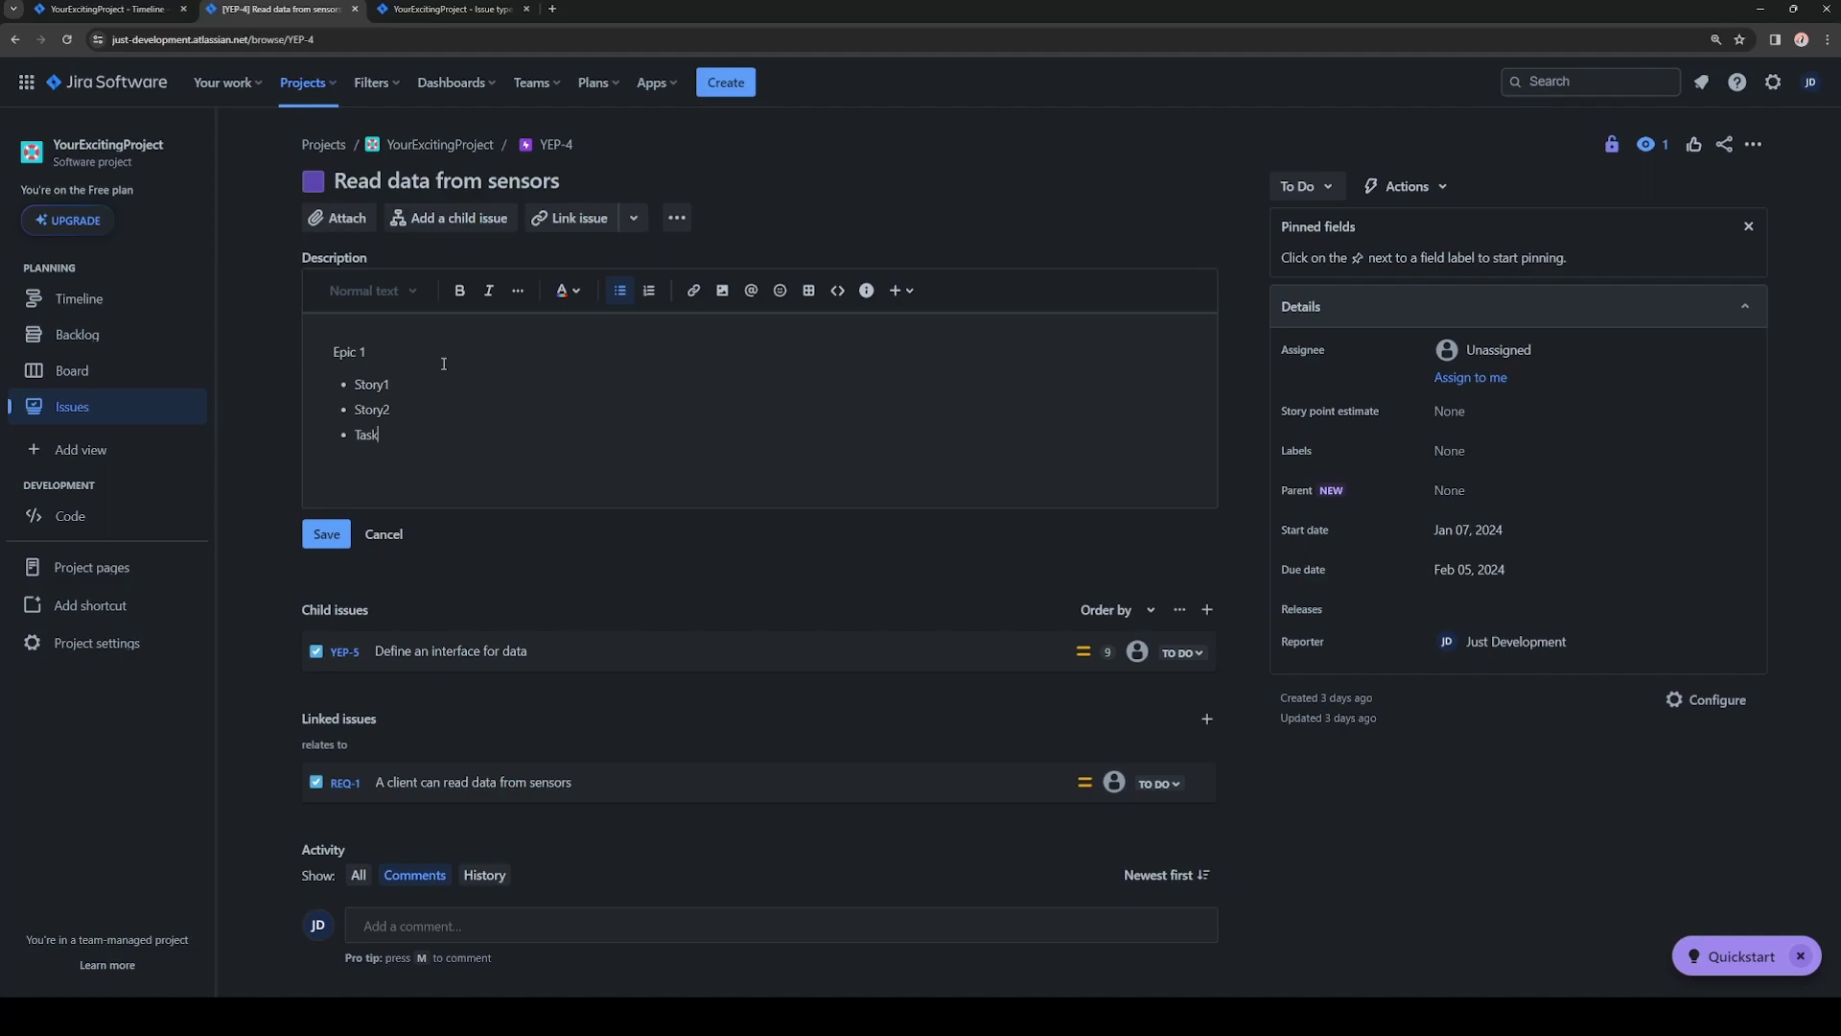
pyautogui.press('Return')
pyautogui.write('Task2')
# - Nest Sub-task1.1 under Task1 and two Sub-task bullets under Story1, label Epic 1 (Yep-4) and Task1 (YEP-5), and save the description
pyautogui.press('Up')
pyautogui.press('Return')
pyautogui.press('Tab')
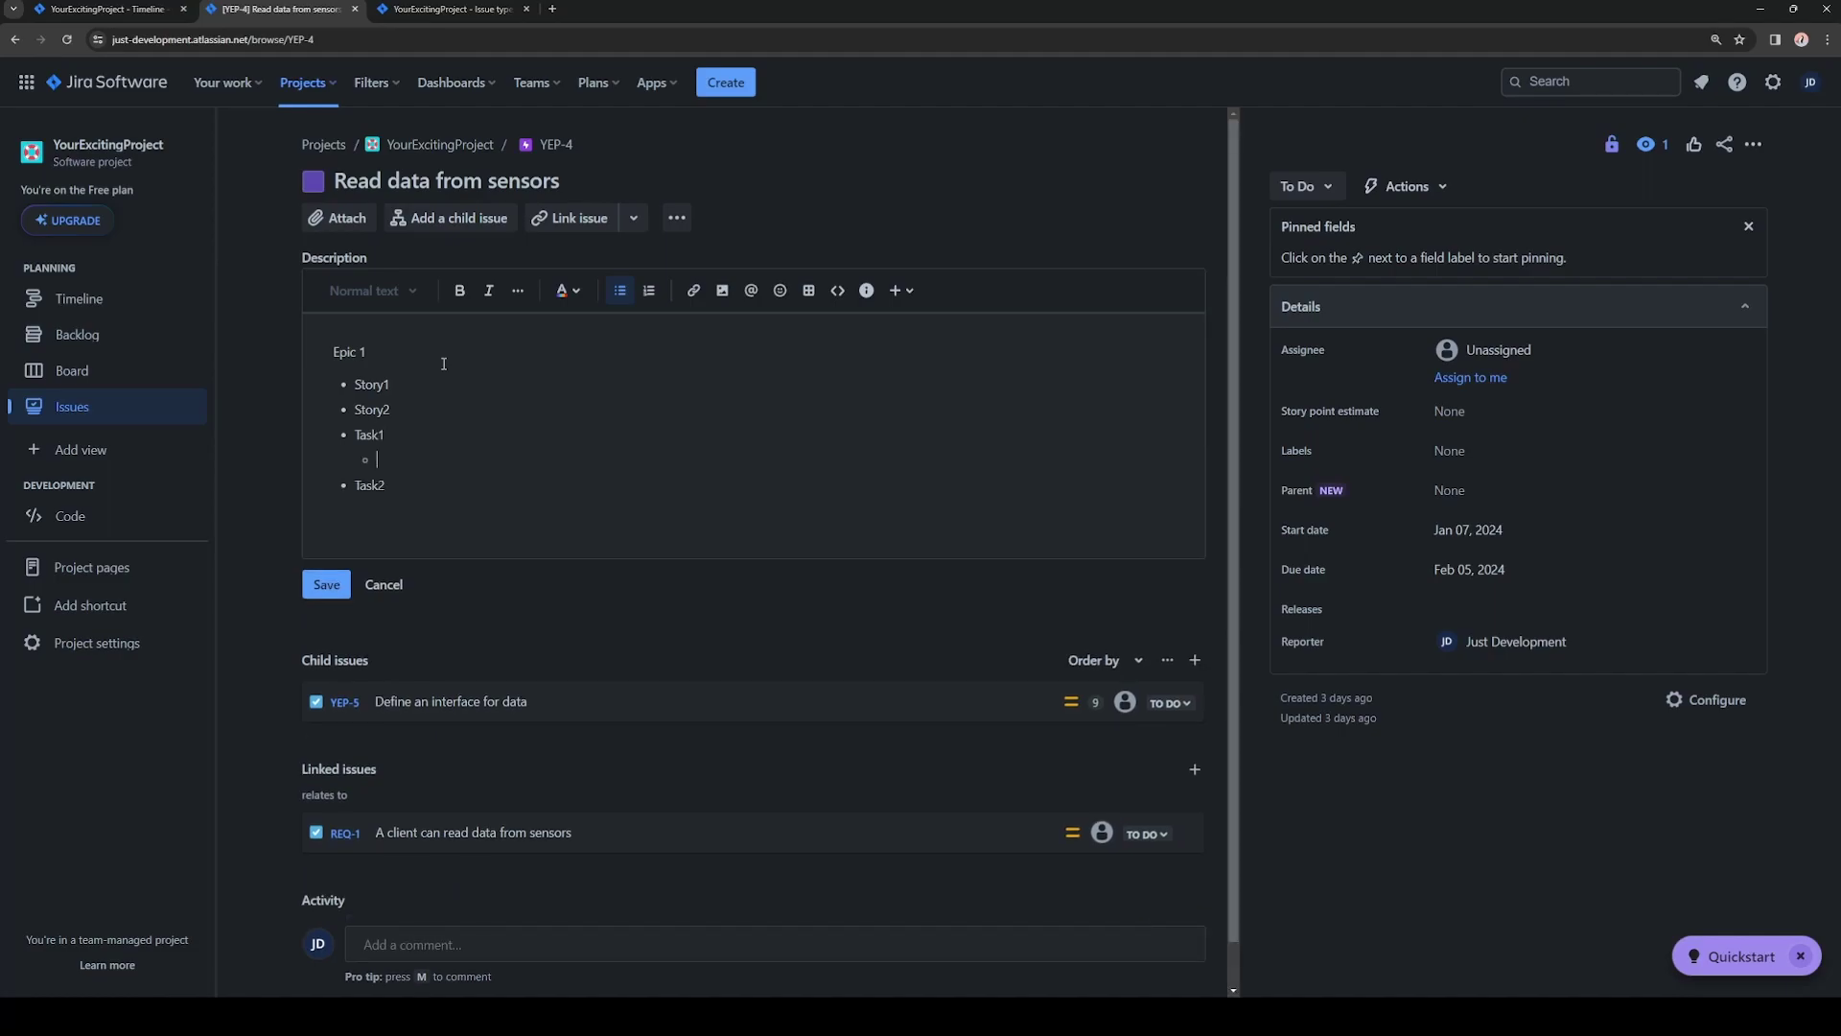
pyautogui.write('Sub-task1.1')
pyautogui.press('Up')
pyautogui.press('Return')
pyautogui.press('Tab')
pyautogui.write('Sub-task')
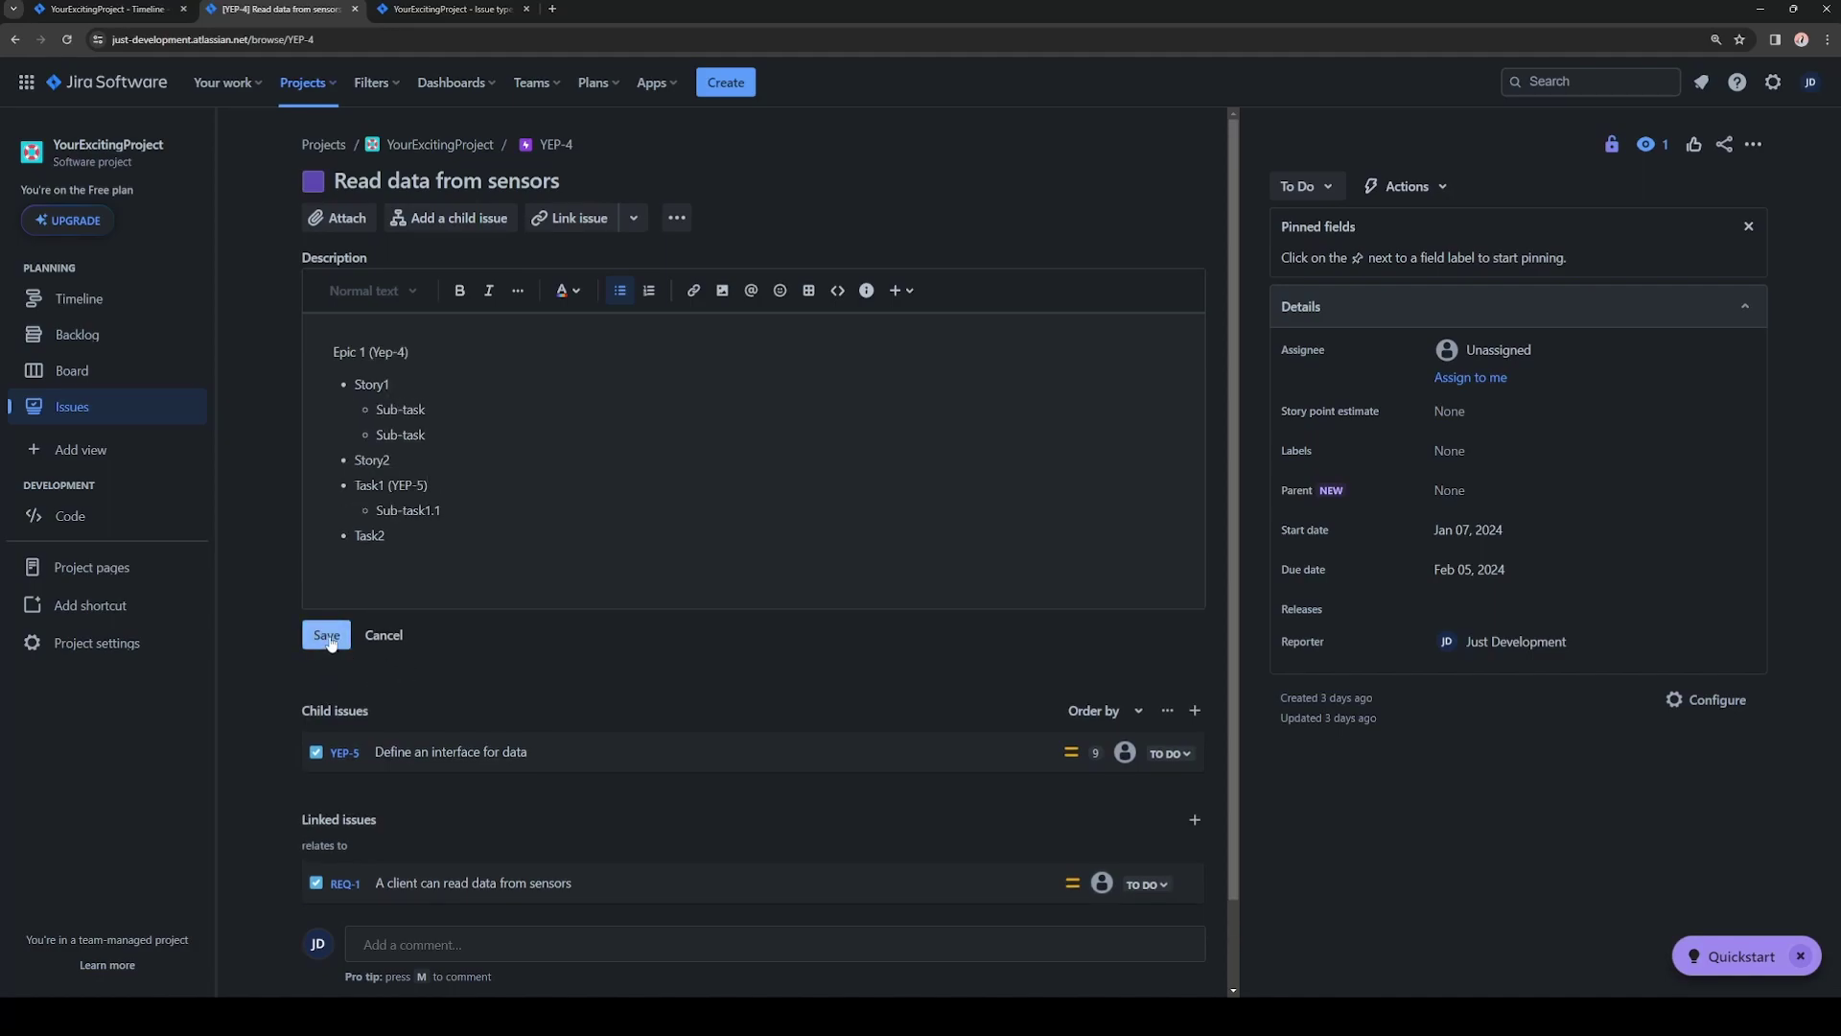
pyautogui.click(327, 636)
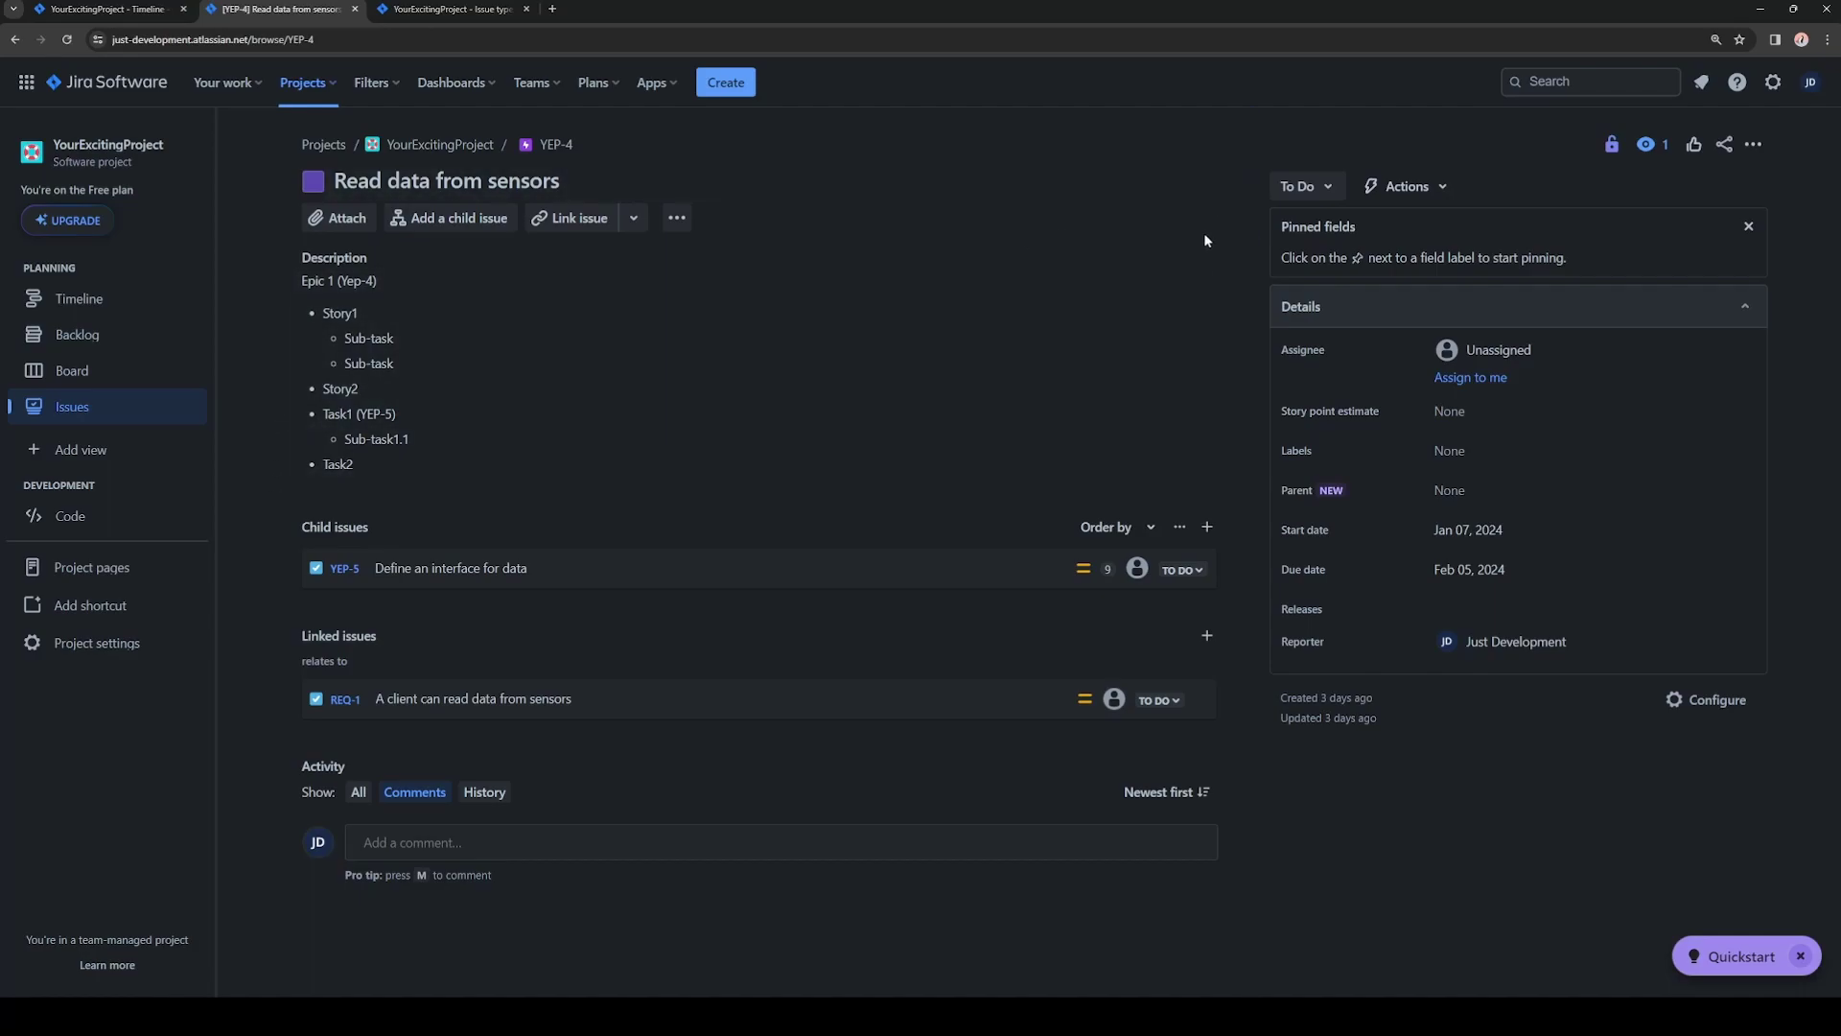
# - View the epic's status options and workflow diagram, and examine the Bug Fixing Workflow diagram
pyautogui.click(1329, 190)
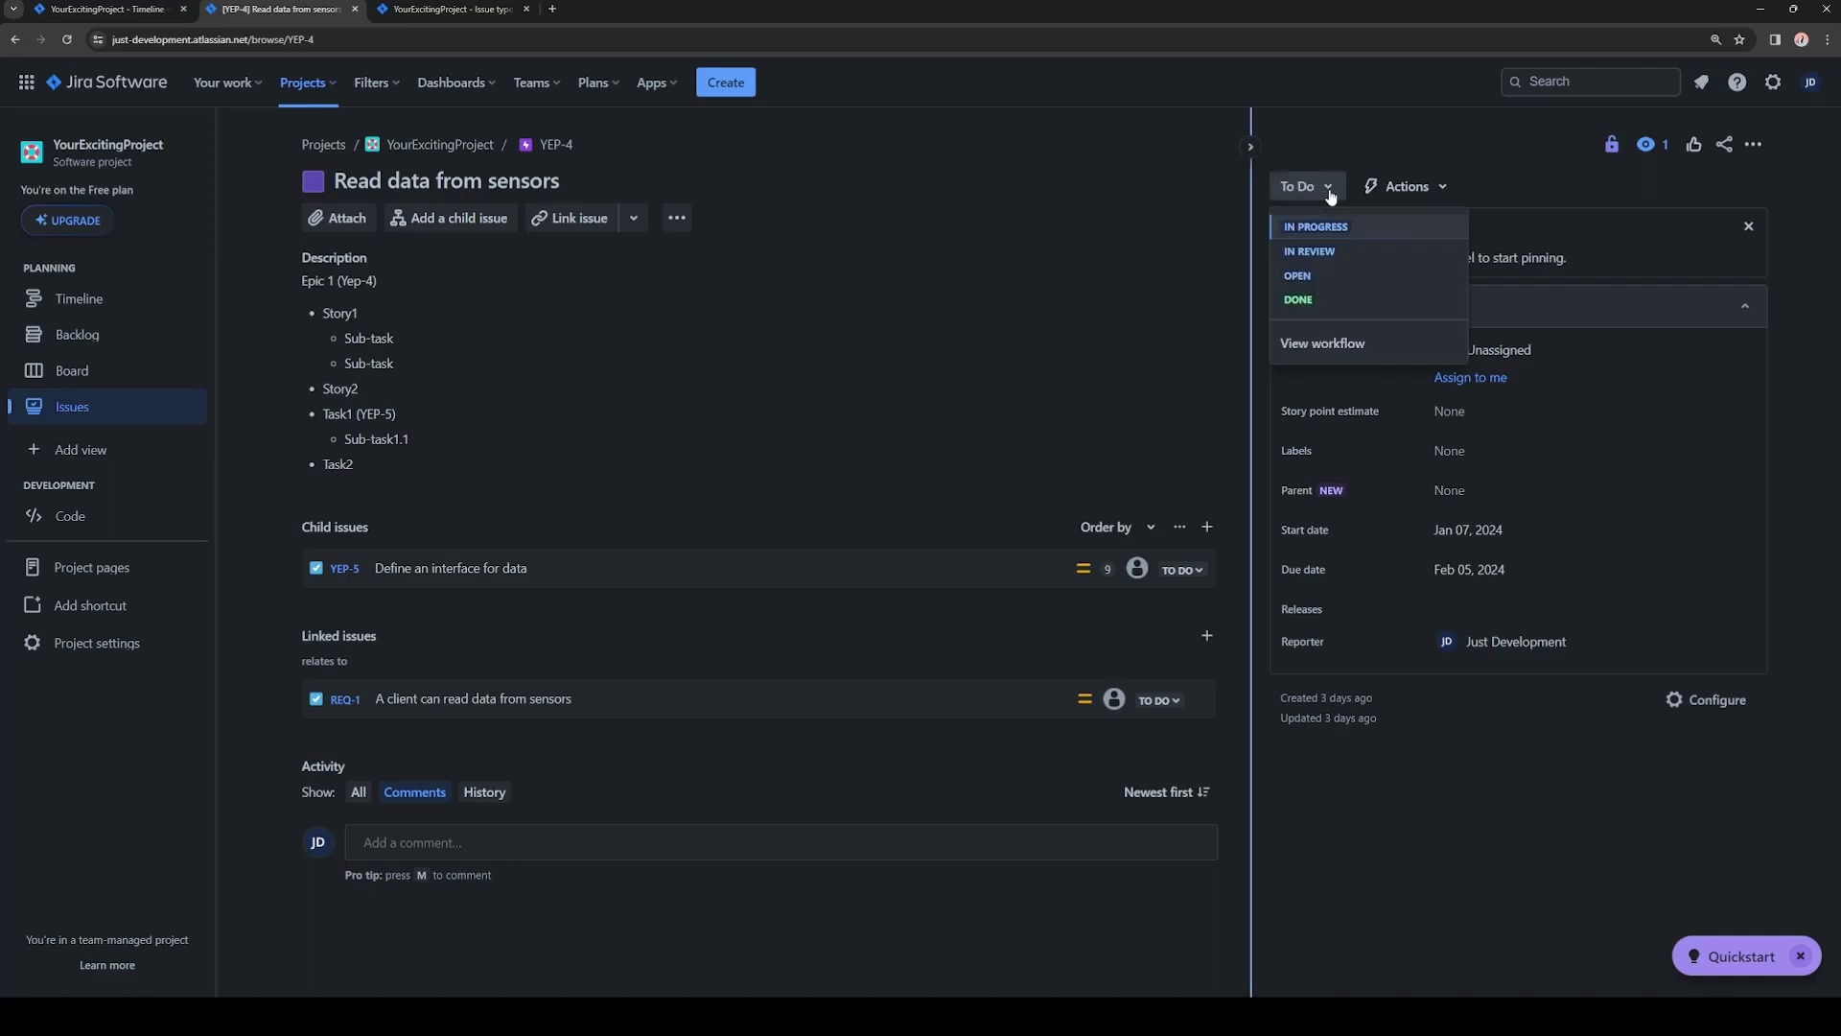
pyautogui.click(1357, 343)
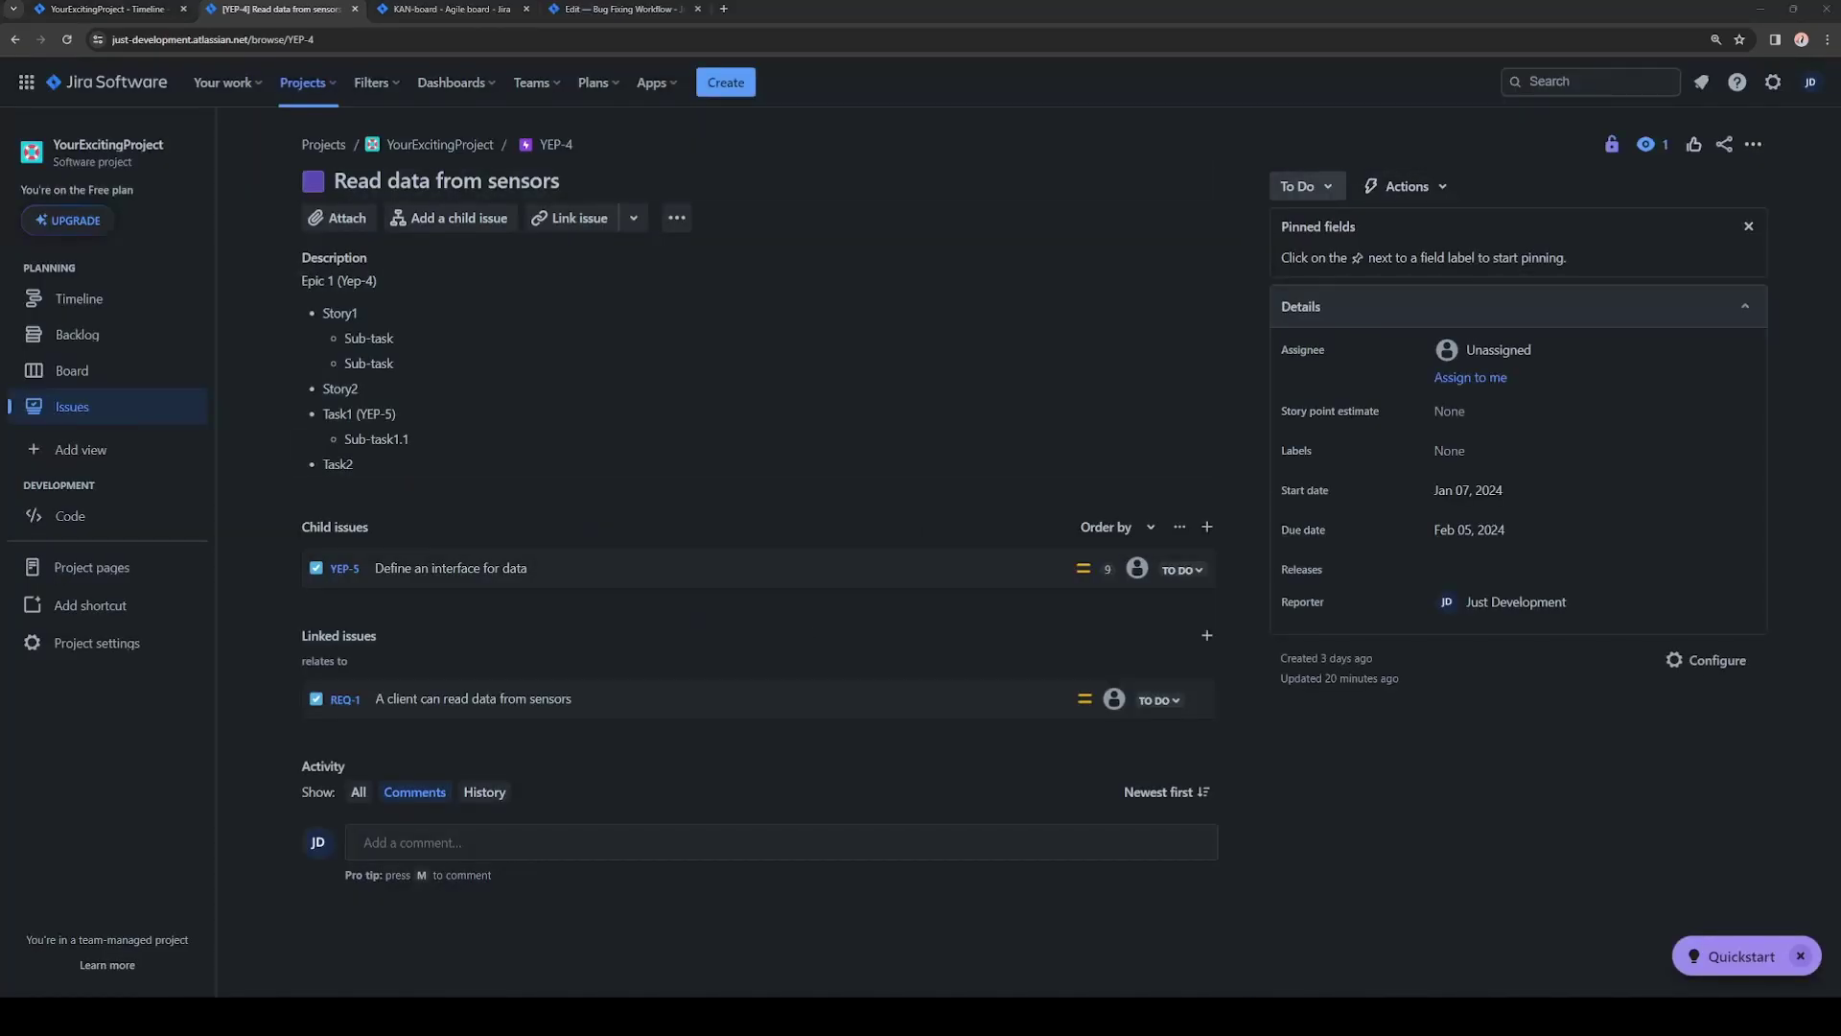
pyautogui.click(1301, 187)
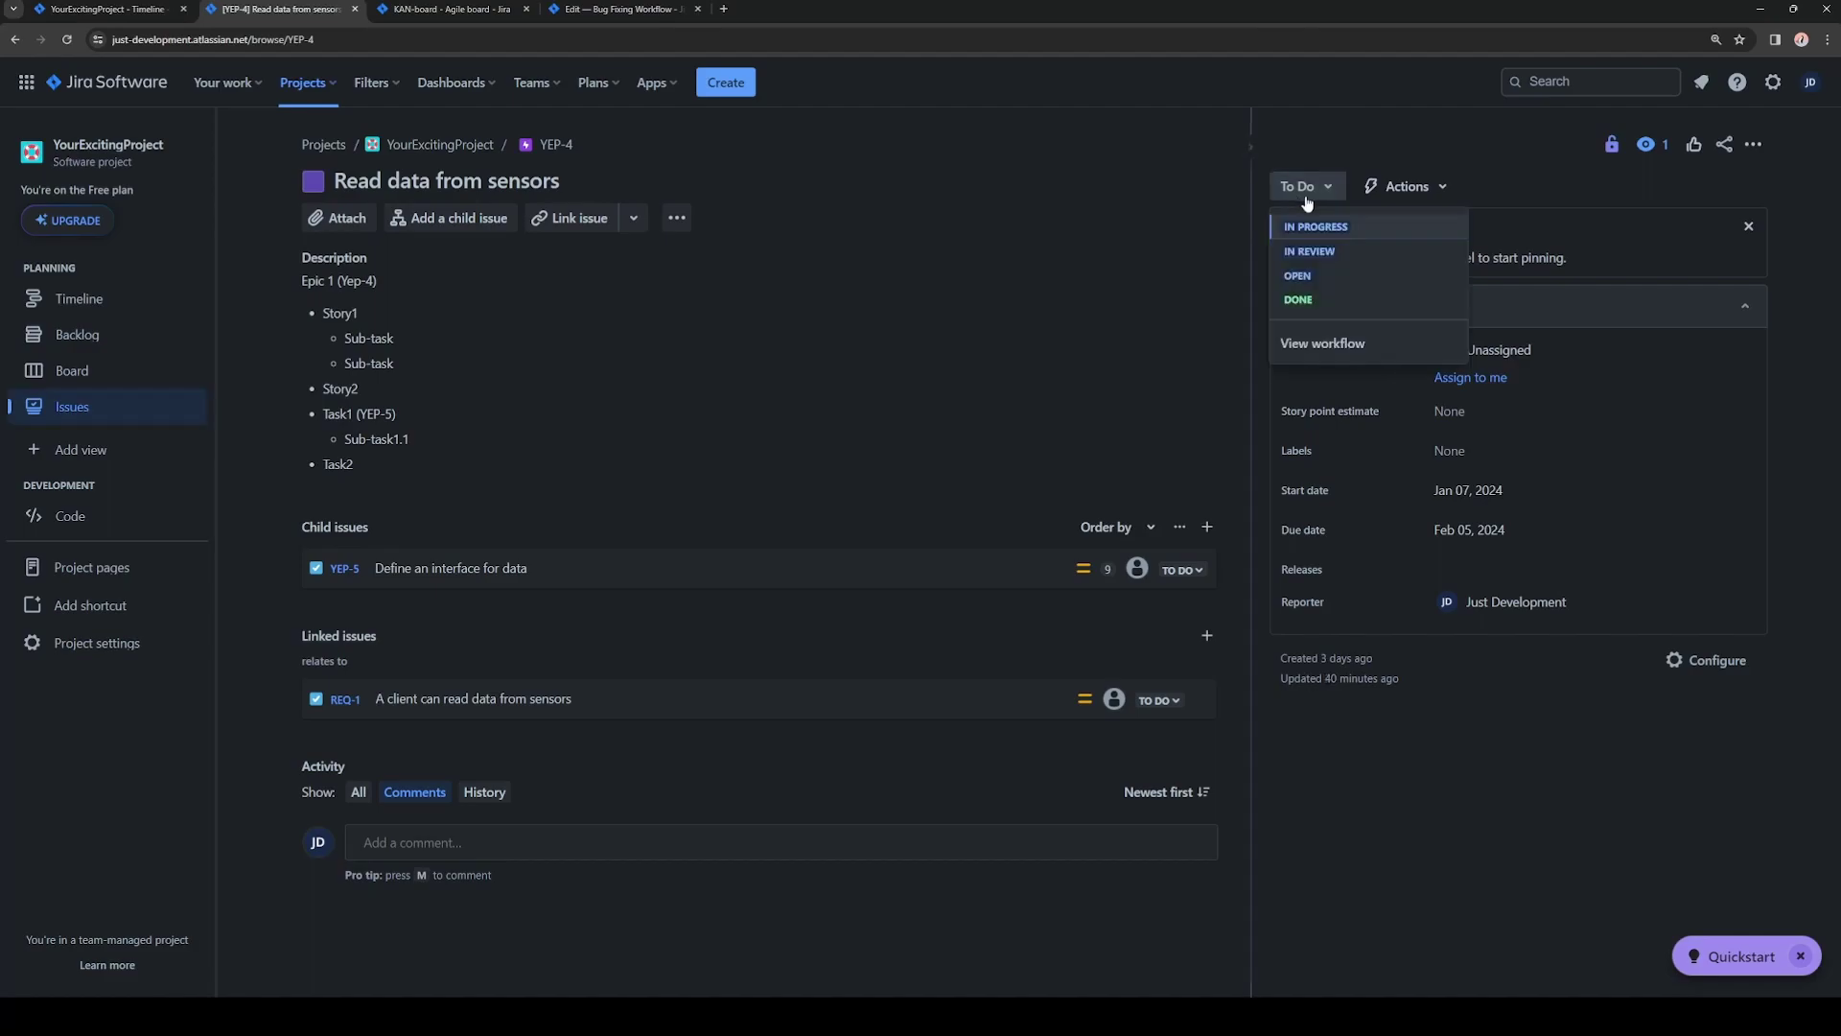
pyautogui.click(1342, 343)
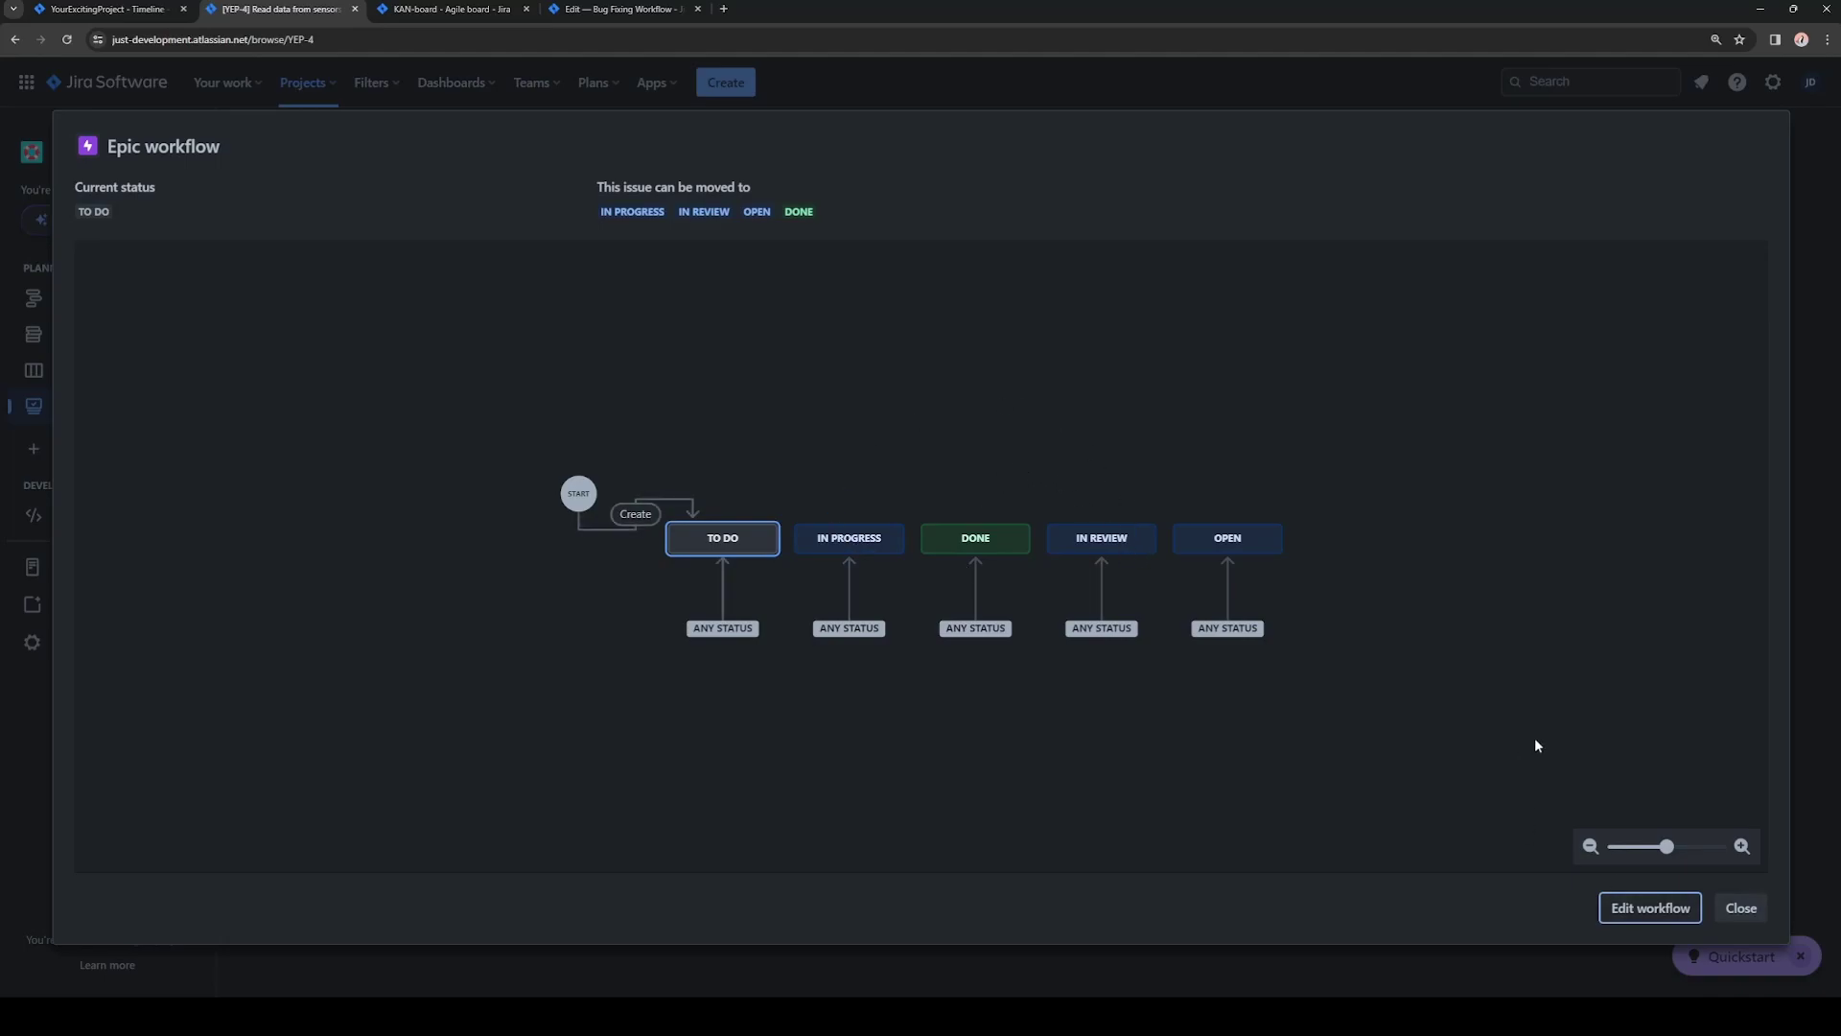
pyautogui.click(1742, 909)
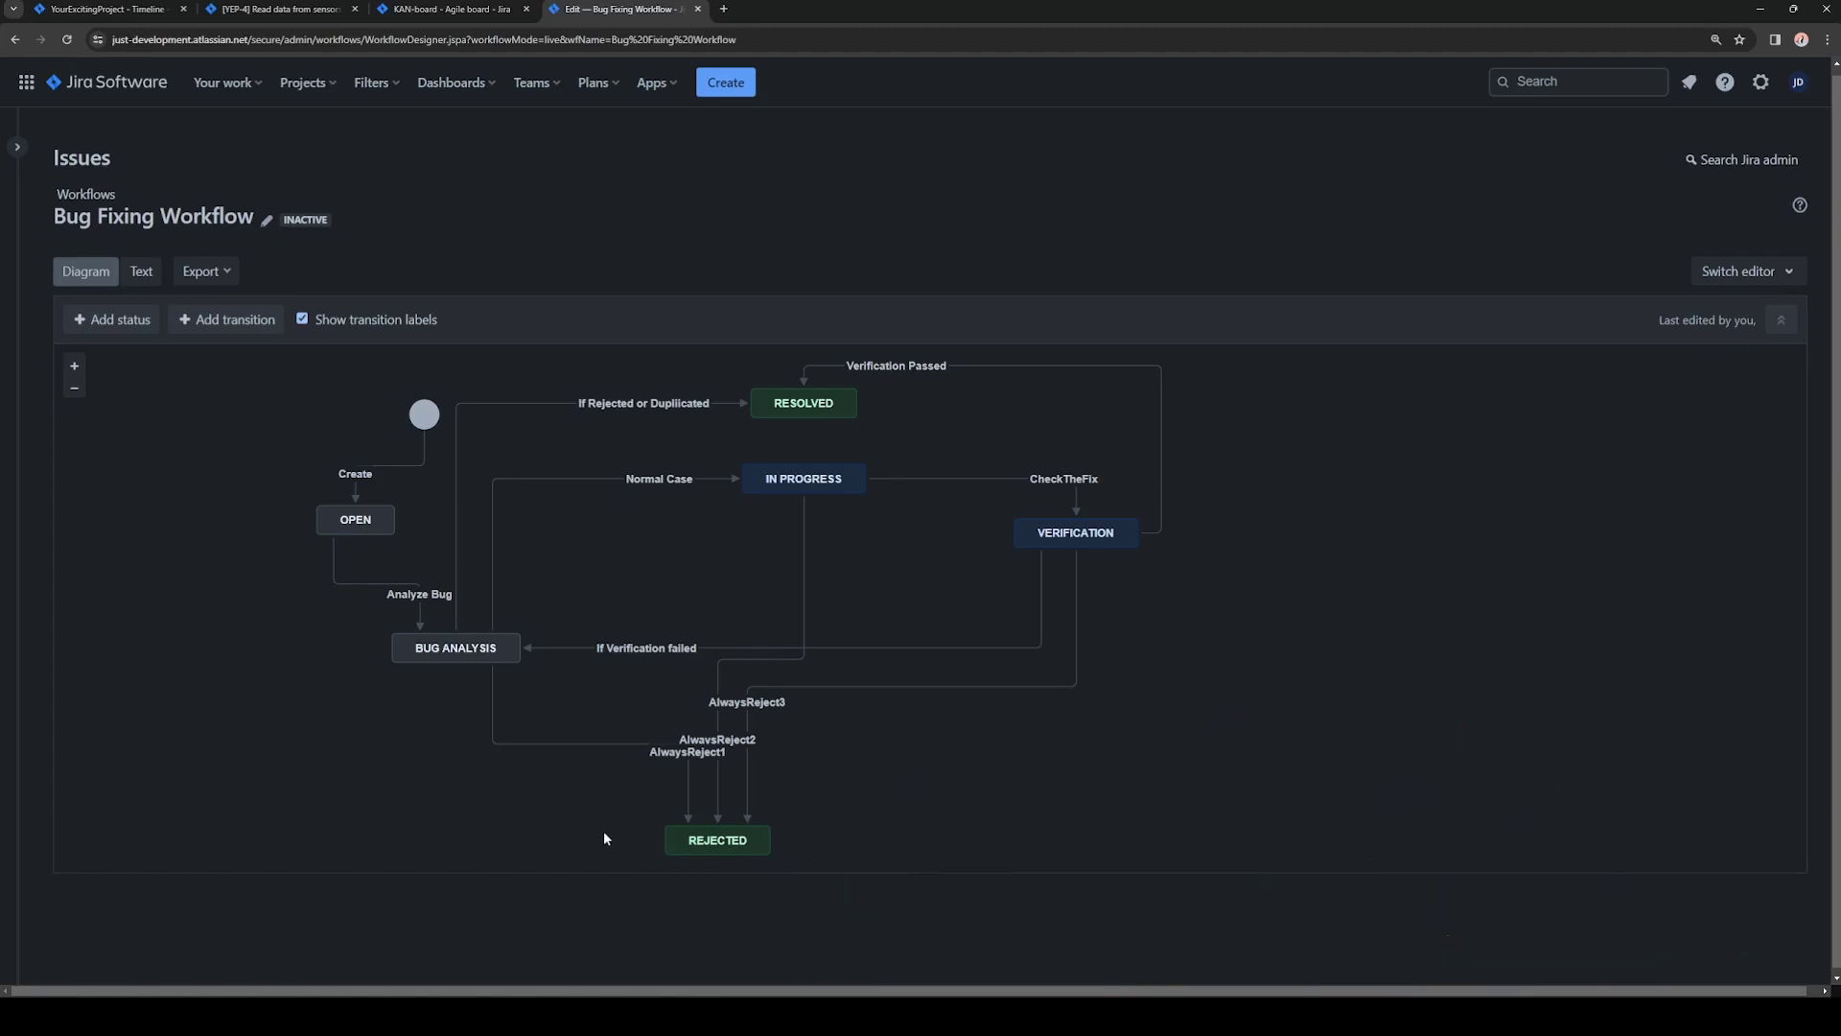
pyautogui.moveTo(507, 643)
pyautogui.moveTo(783, 397)
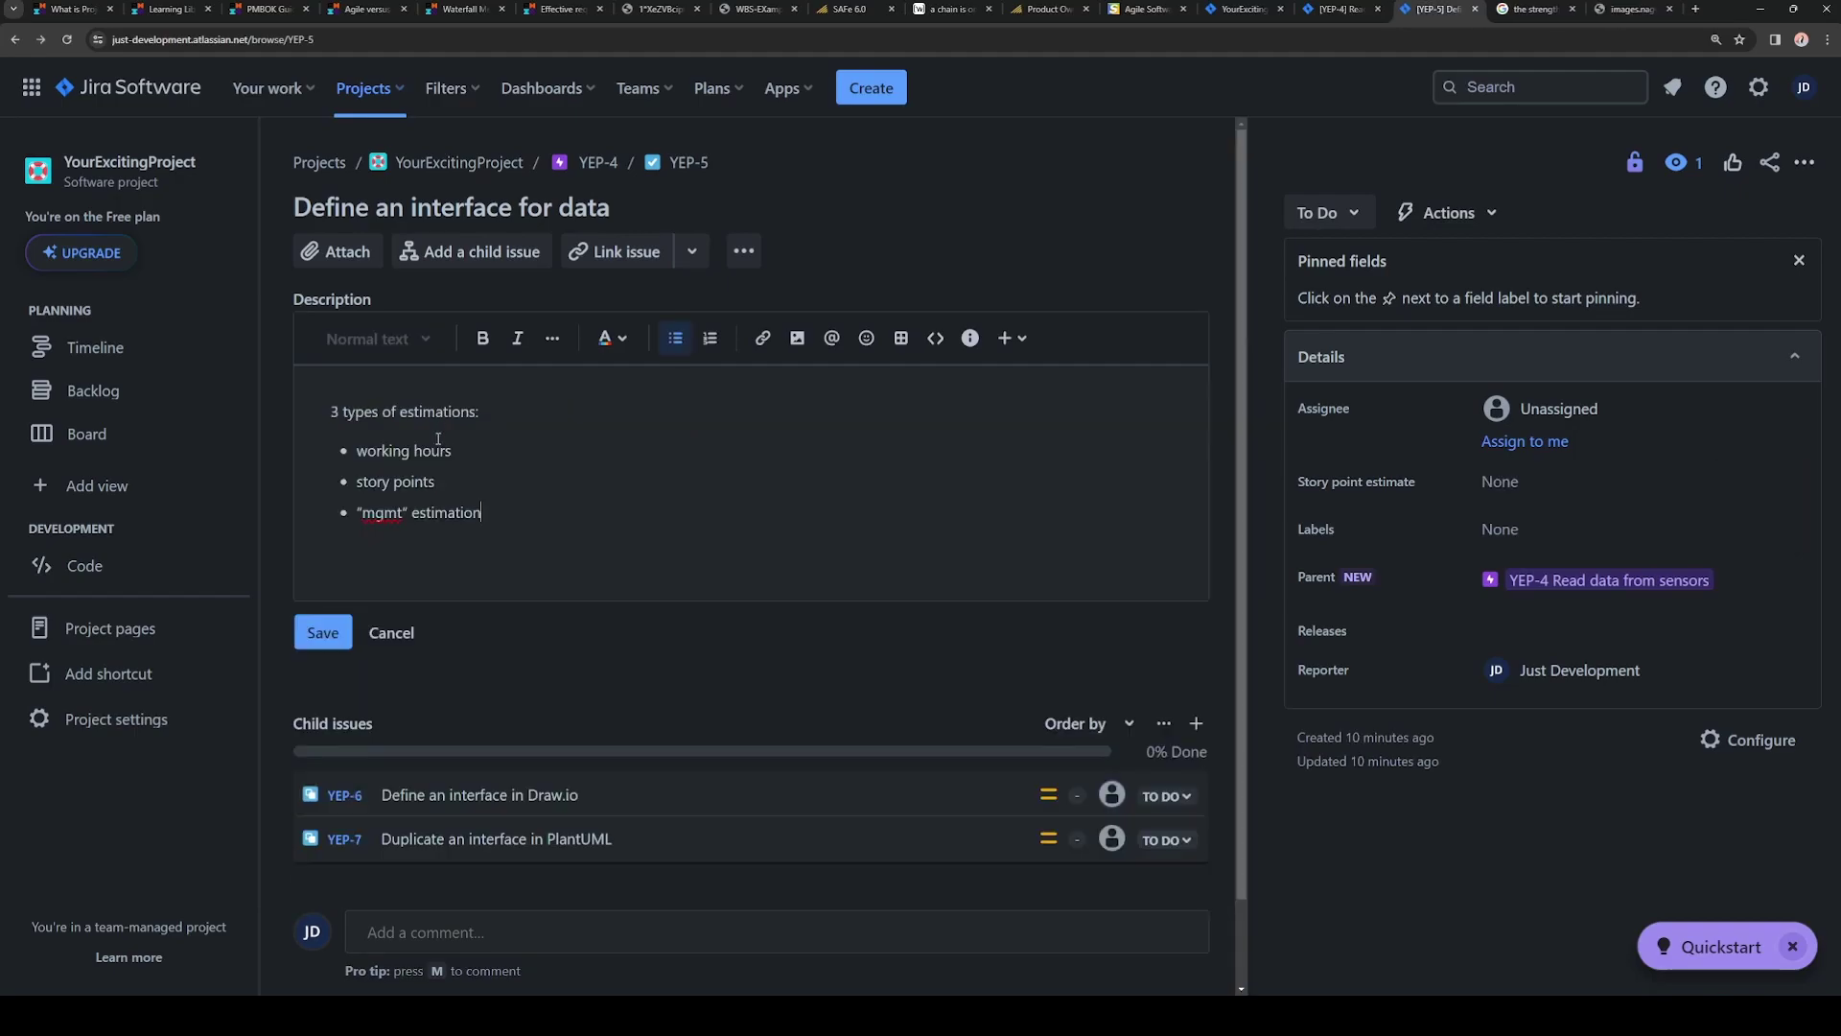
# - Examine the working hours and story points entries in the "Define an interface for data" task's list of estimation types
pyautogui.moveTo(436, 482); pyautogui.dragTo(357, 457)
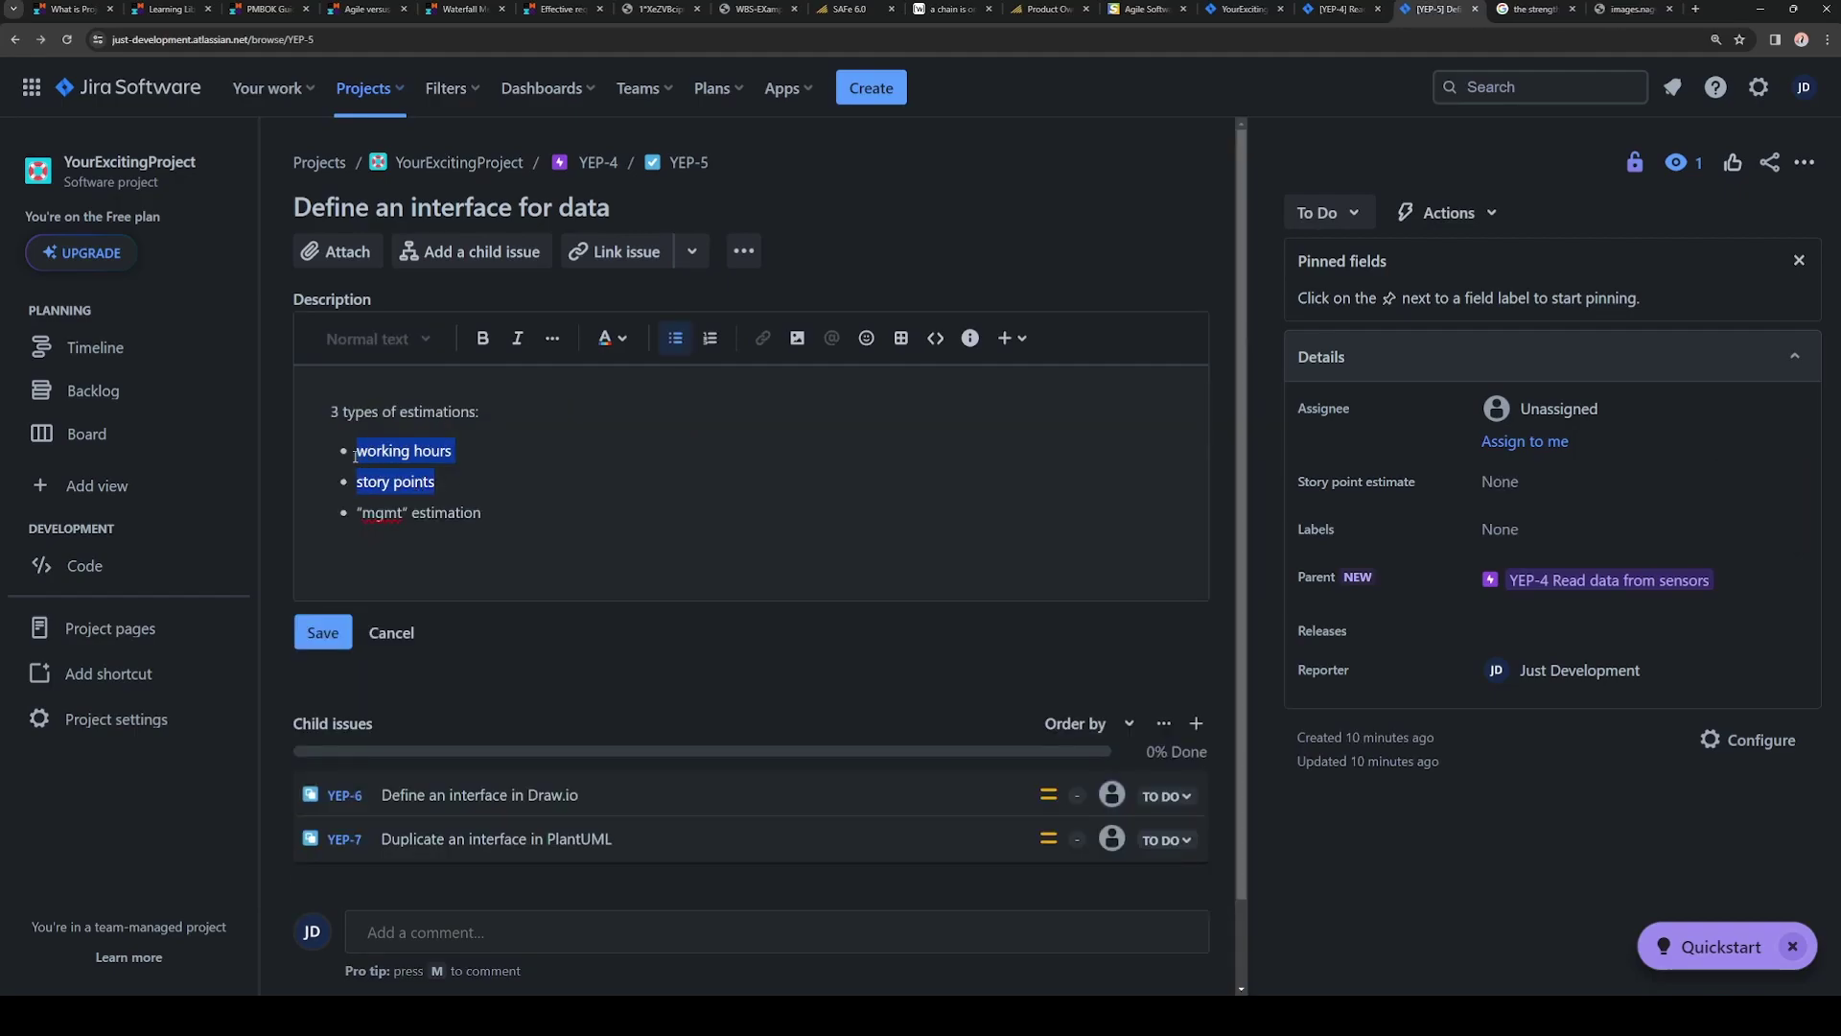
pyautogui.click(495, 481)
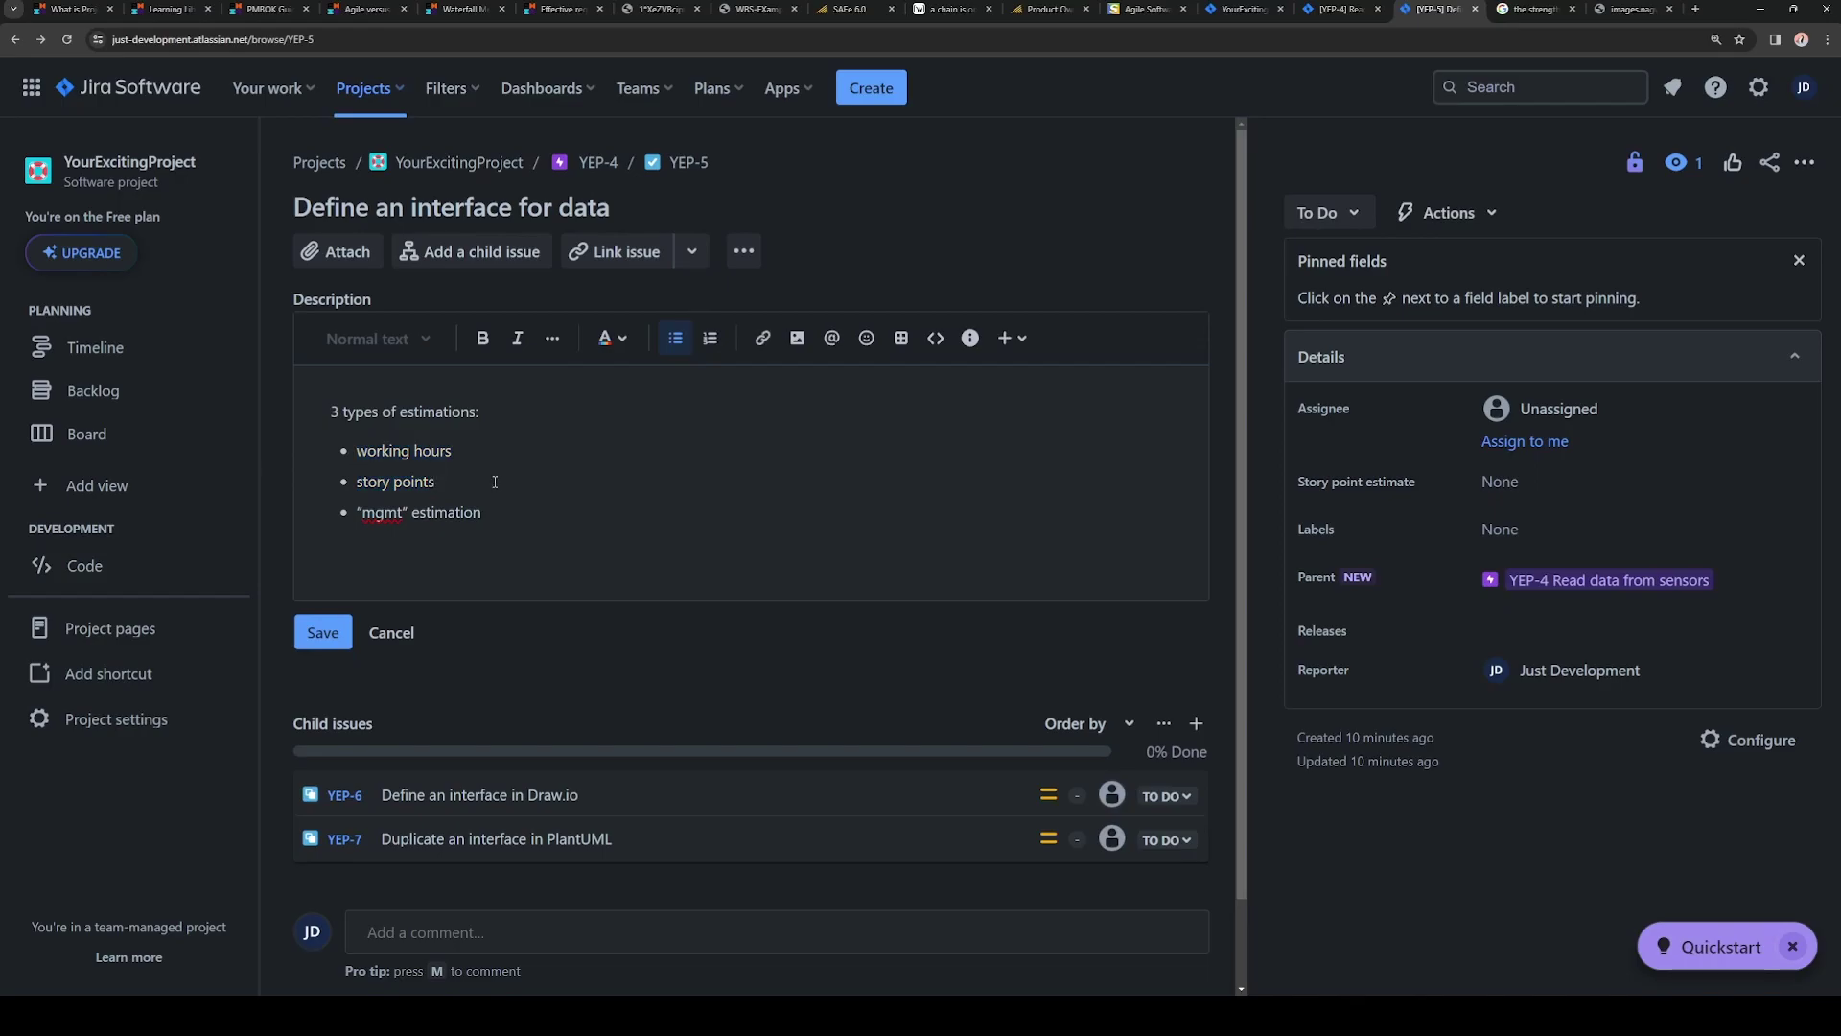
pyautogui.tripleClick(507, 456)
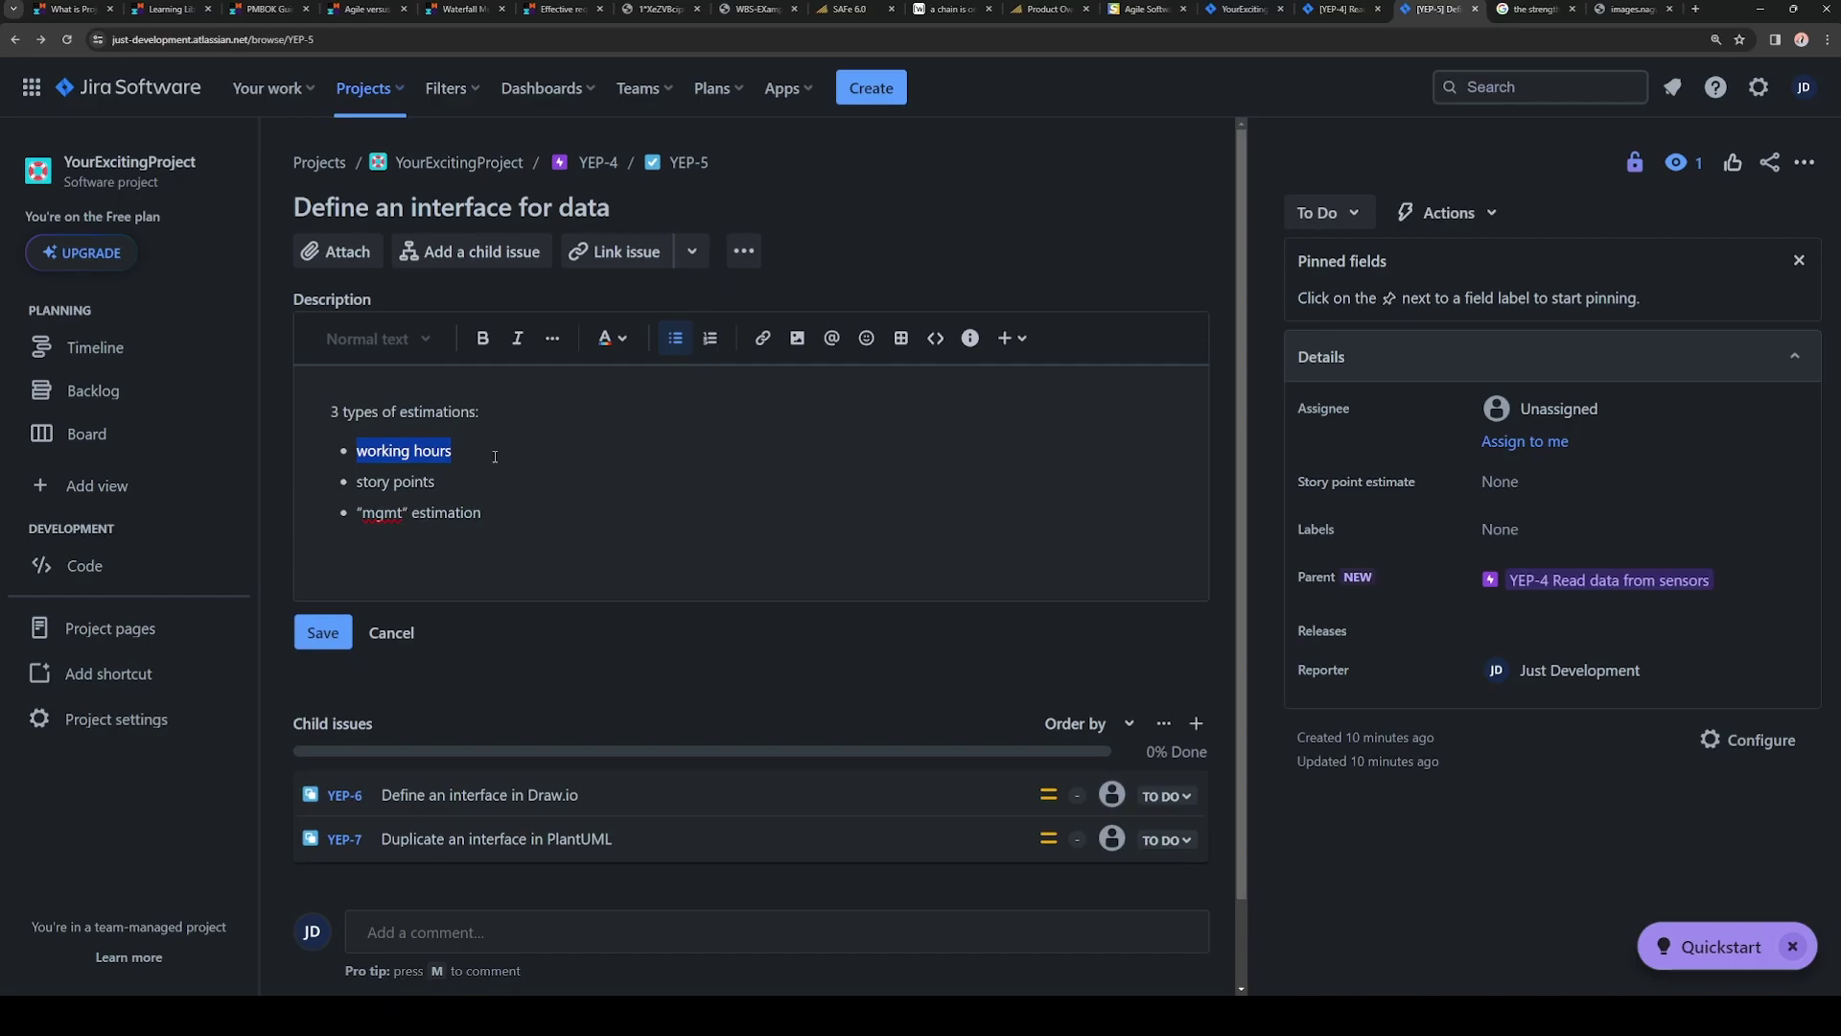
pyautogui.click(487, 478)
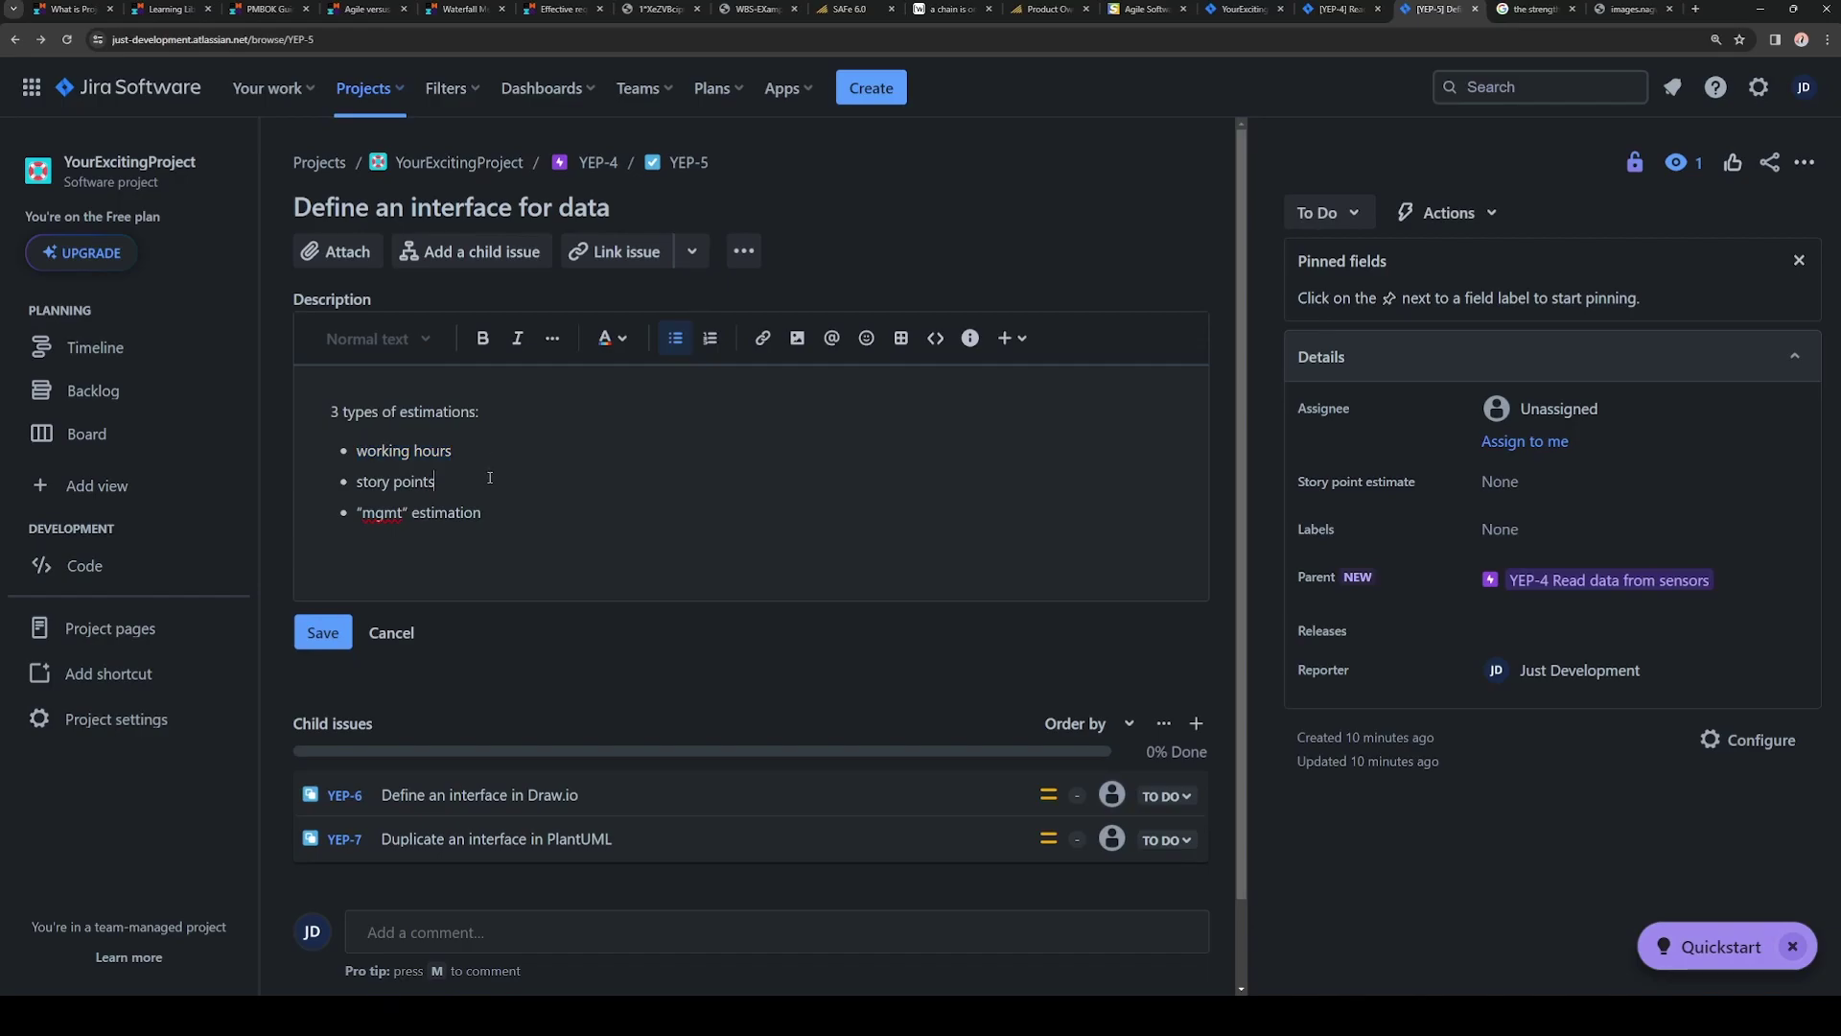
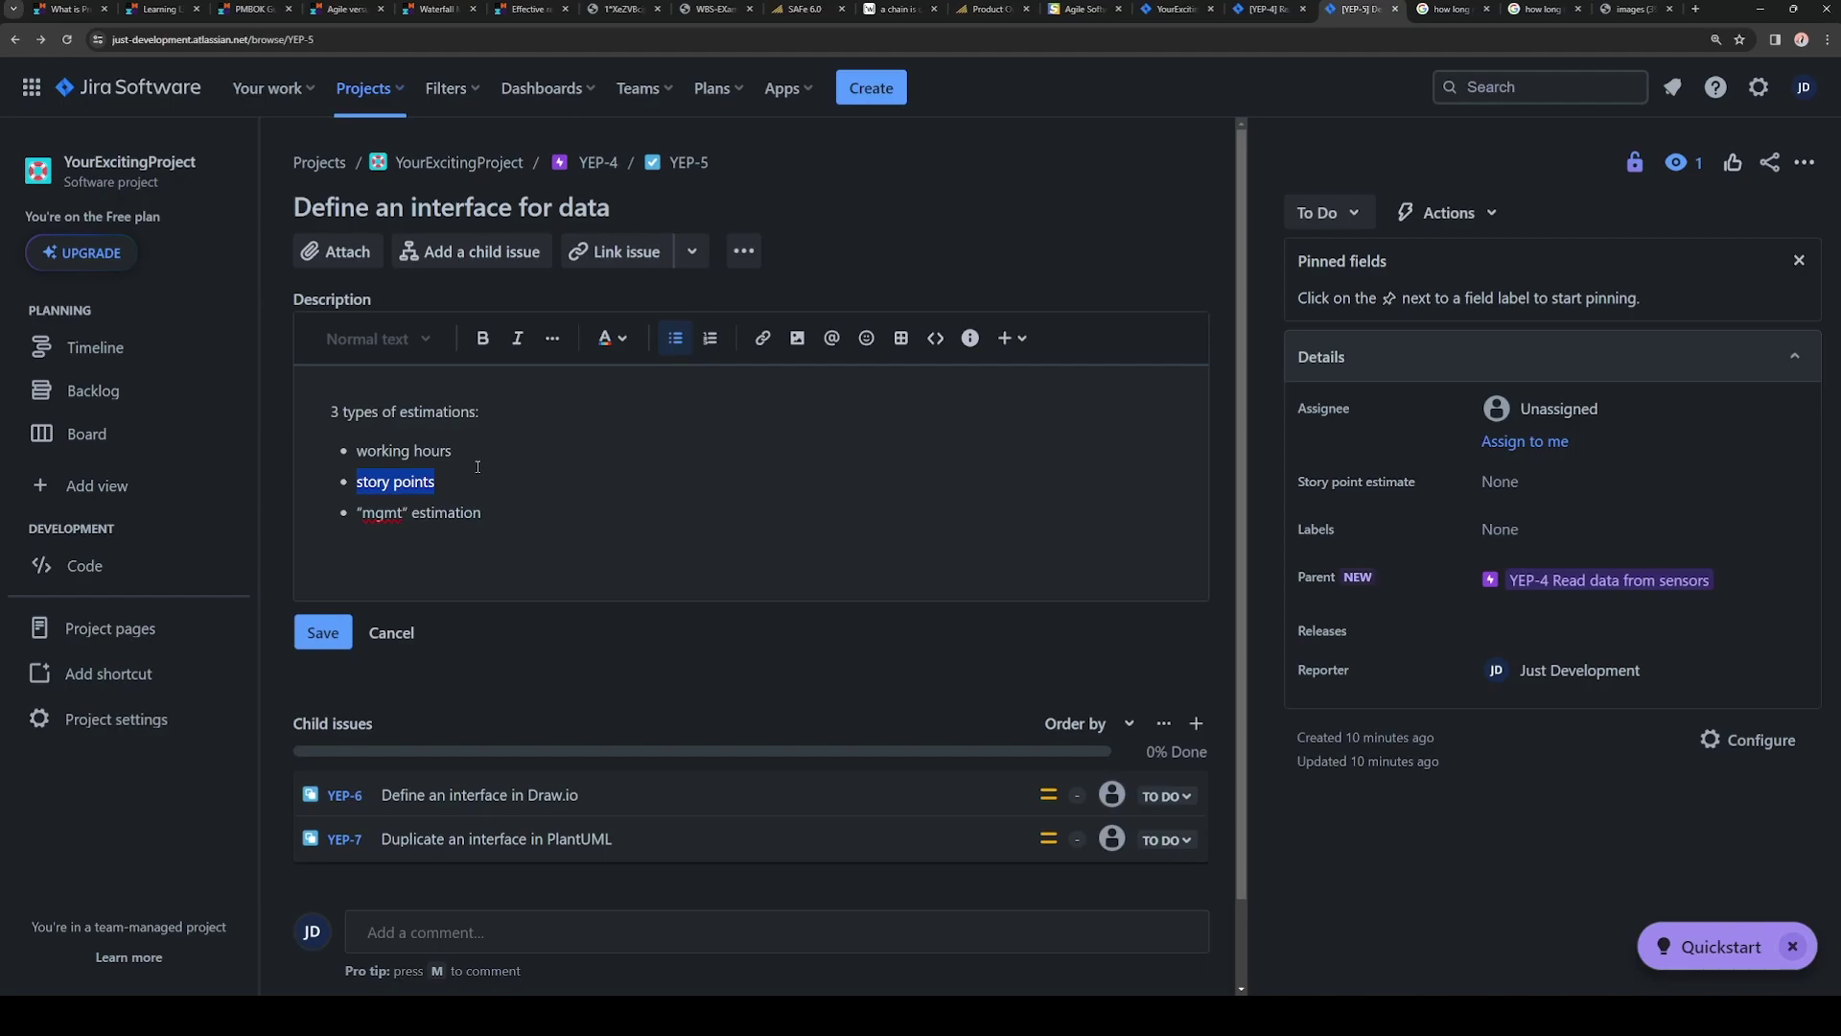
# - Compare the illustration of distances A–B and A–C with the story points and "mgmt" estimation entries in the task's description
pyautogui.click(1630, 8)
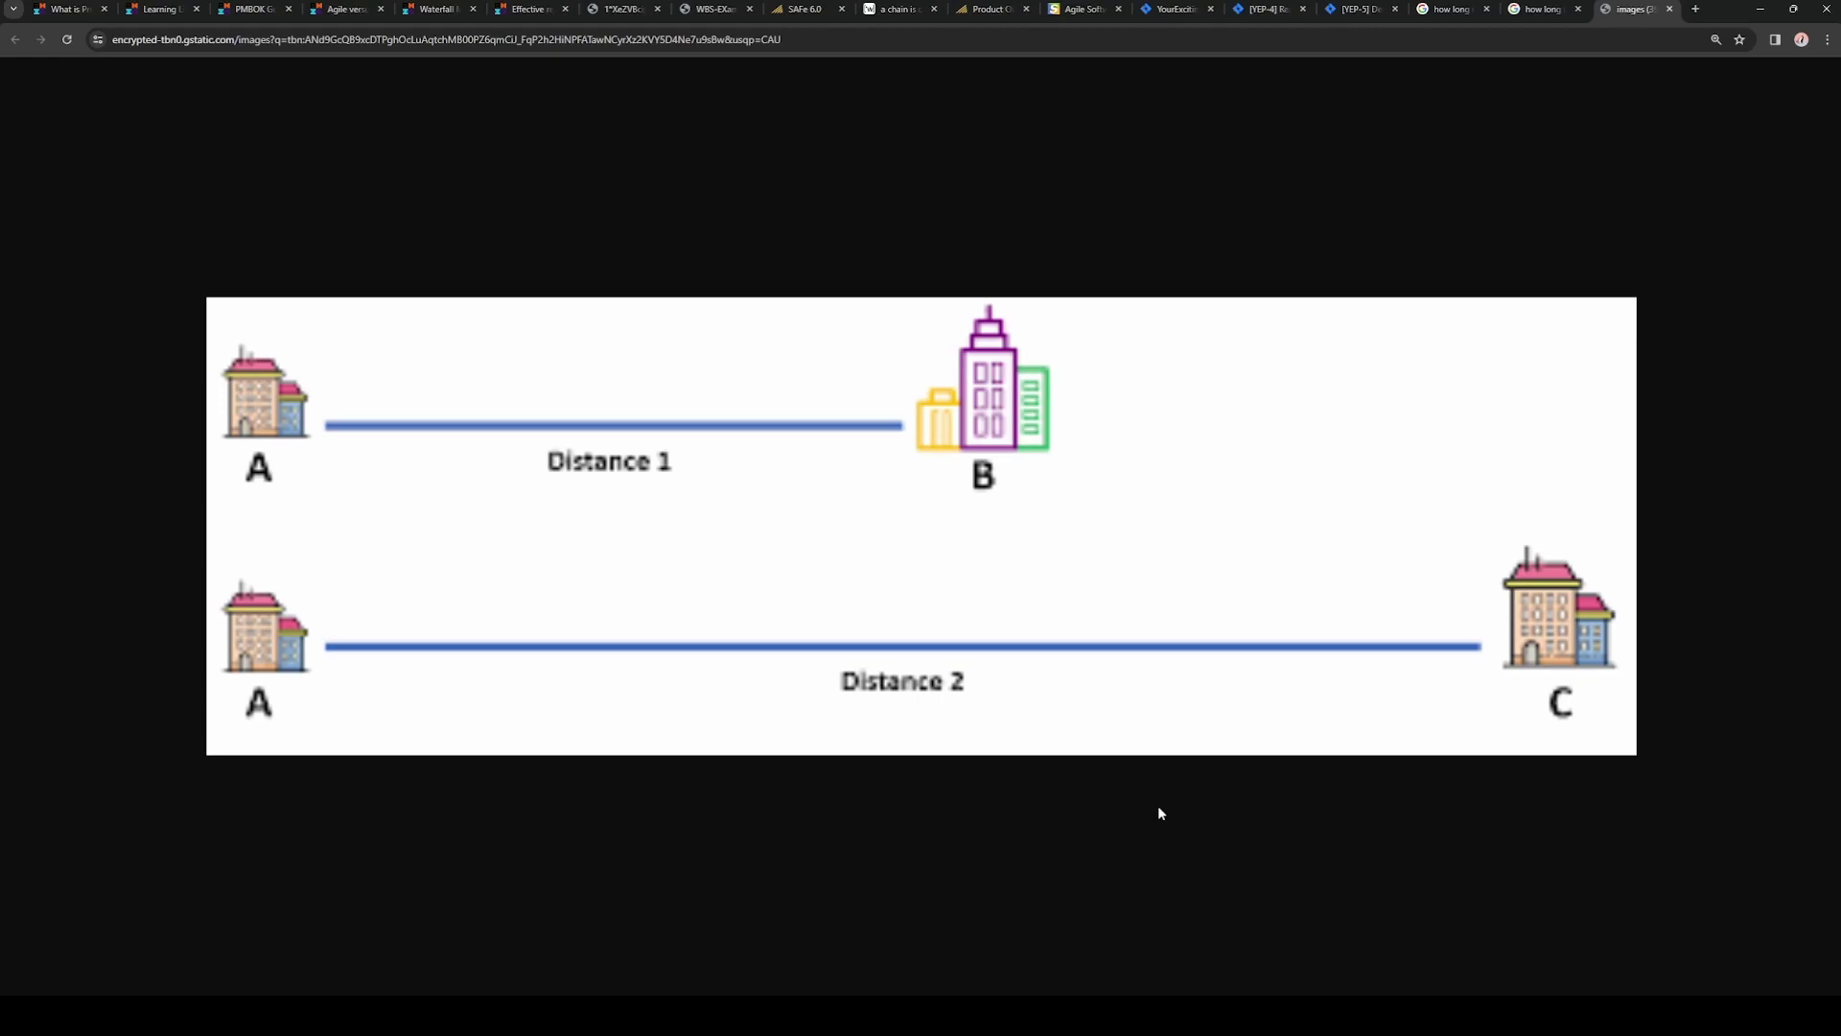
pyautogui.click(1355, 9)
pyautogui.doubleClick(422, 513)
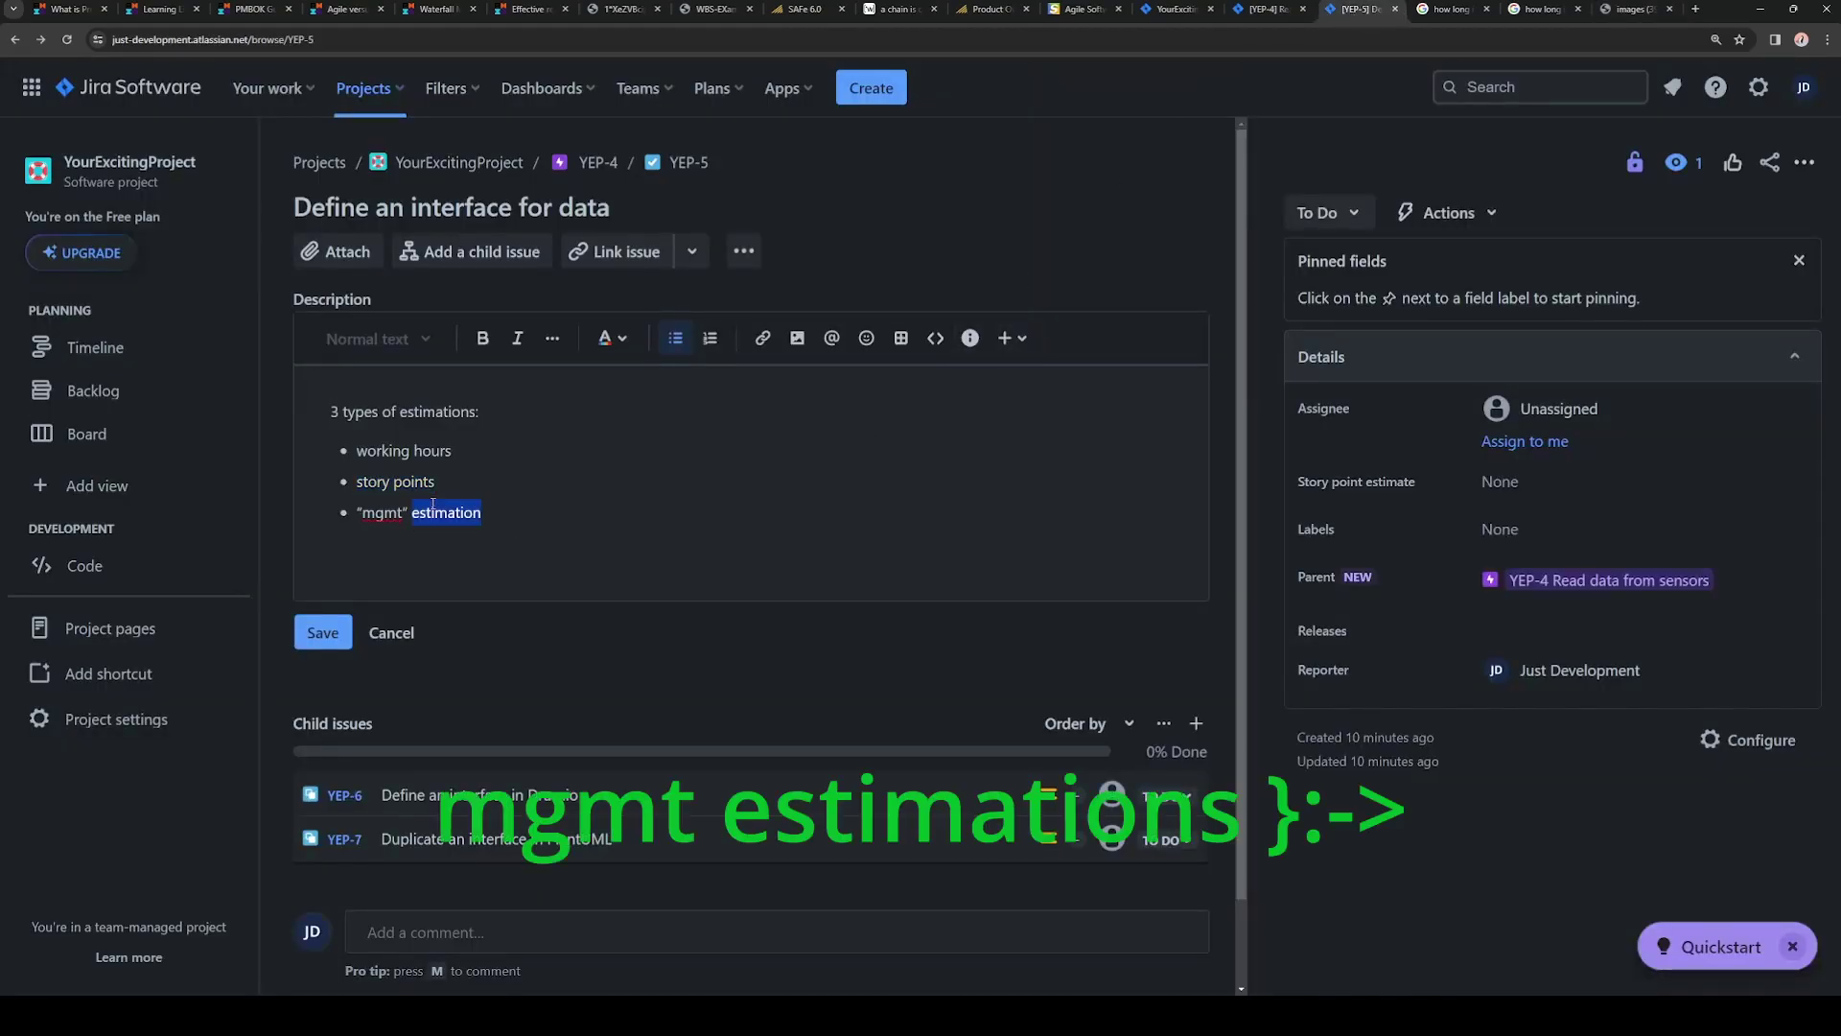
pyautogui.tripleClick(473, 505)
pyautogui.moveTo(423, 482); pyautogui.dragTo(368, 481)
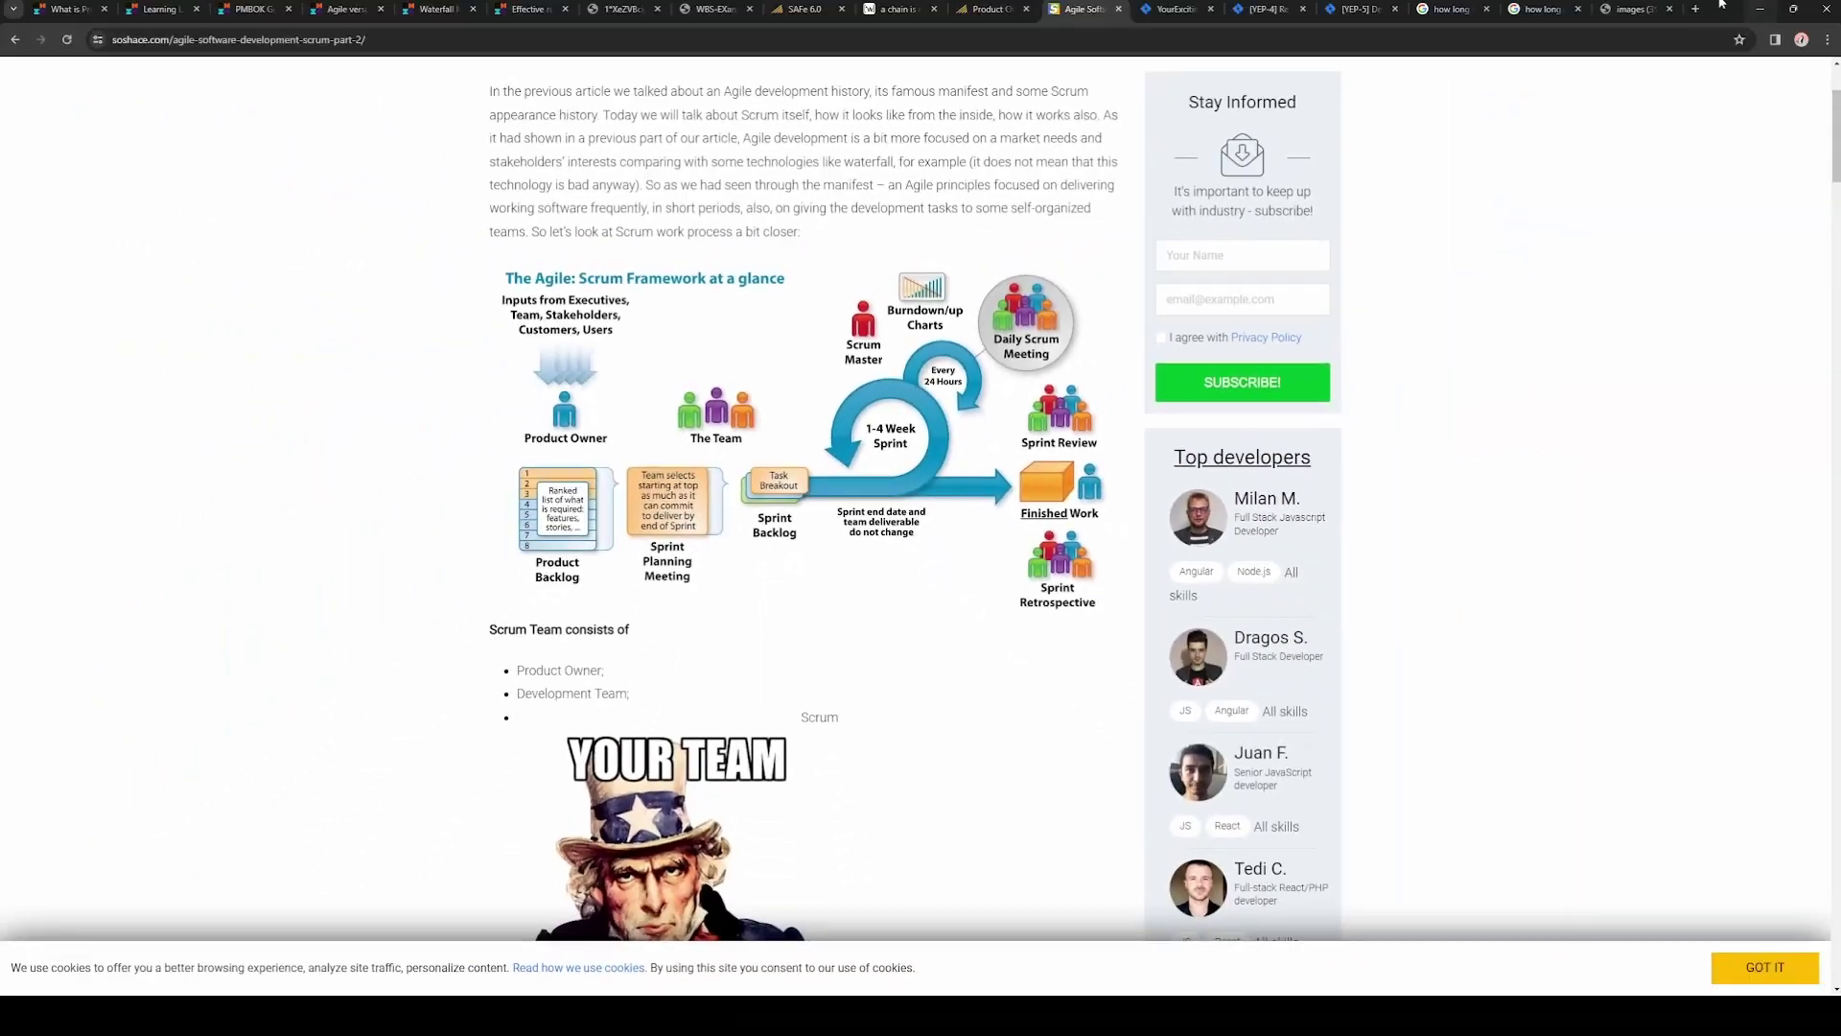
pyautogui.click(1635, 10)
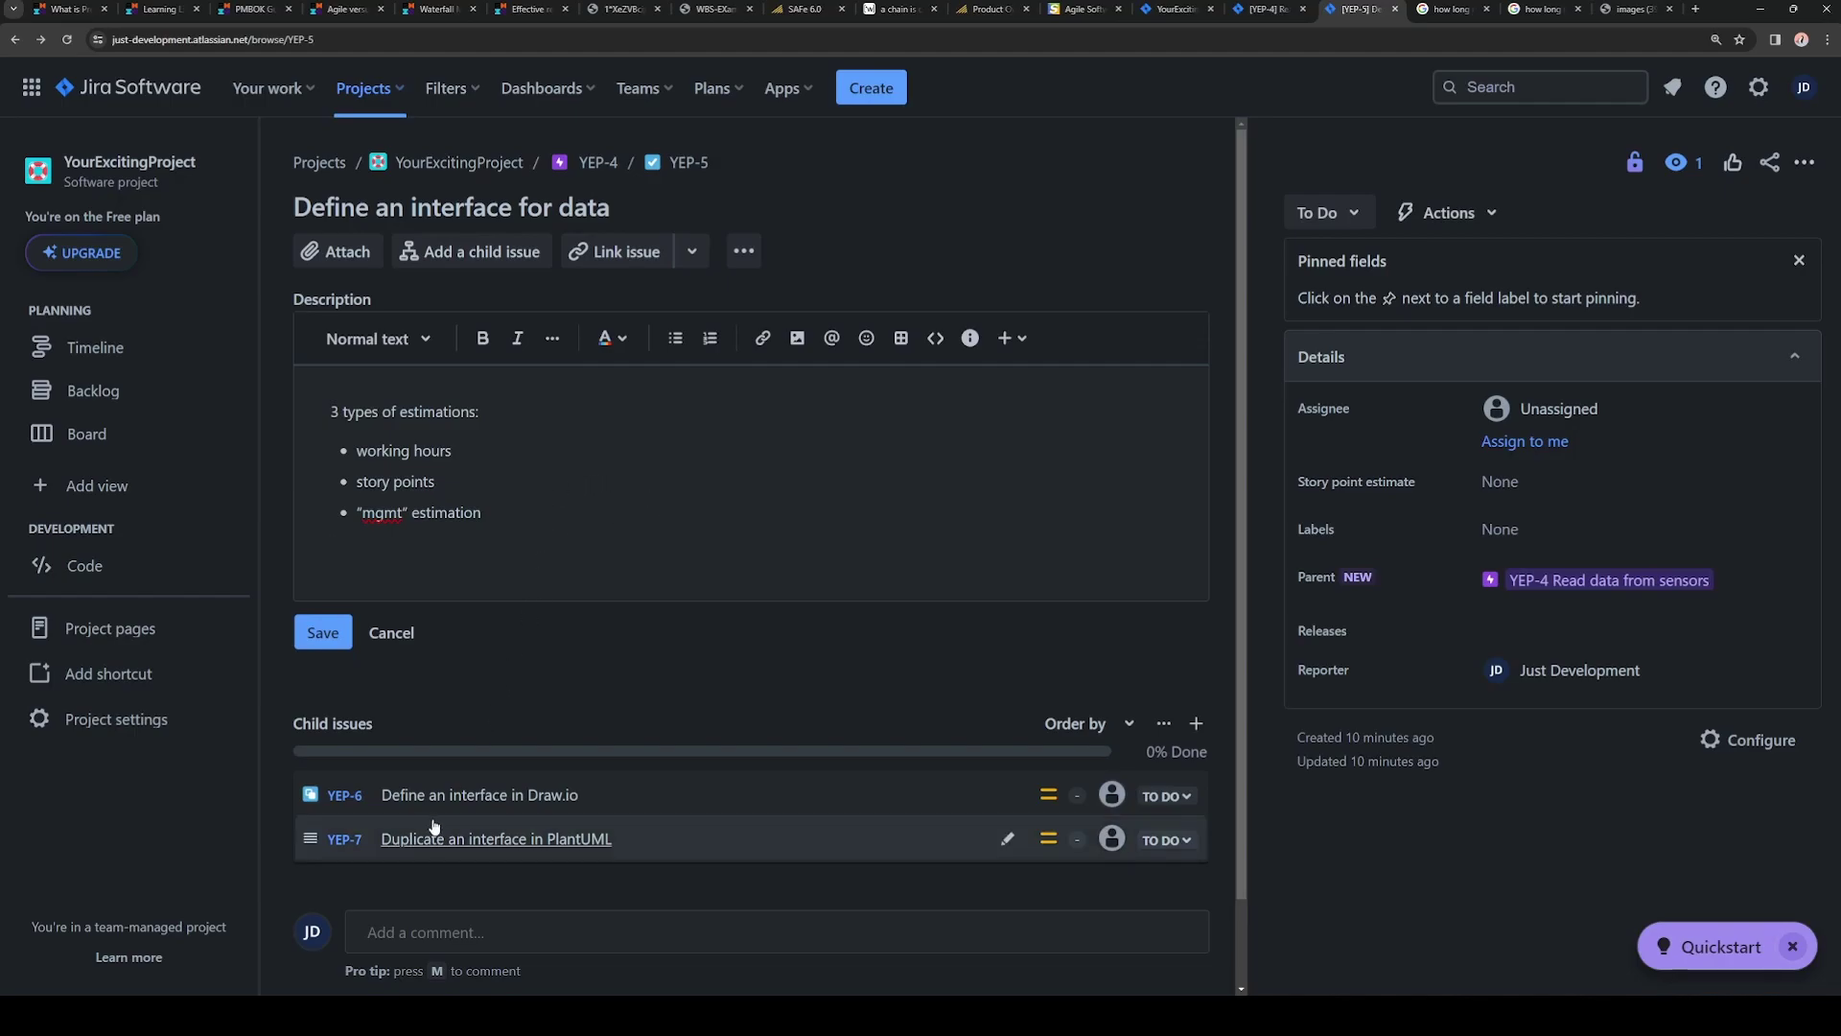
pyautogui.moveTo(472, 801)
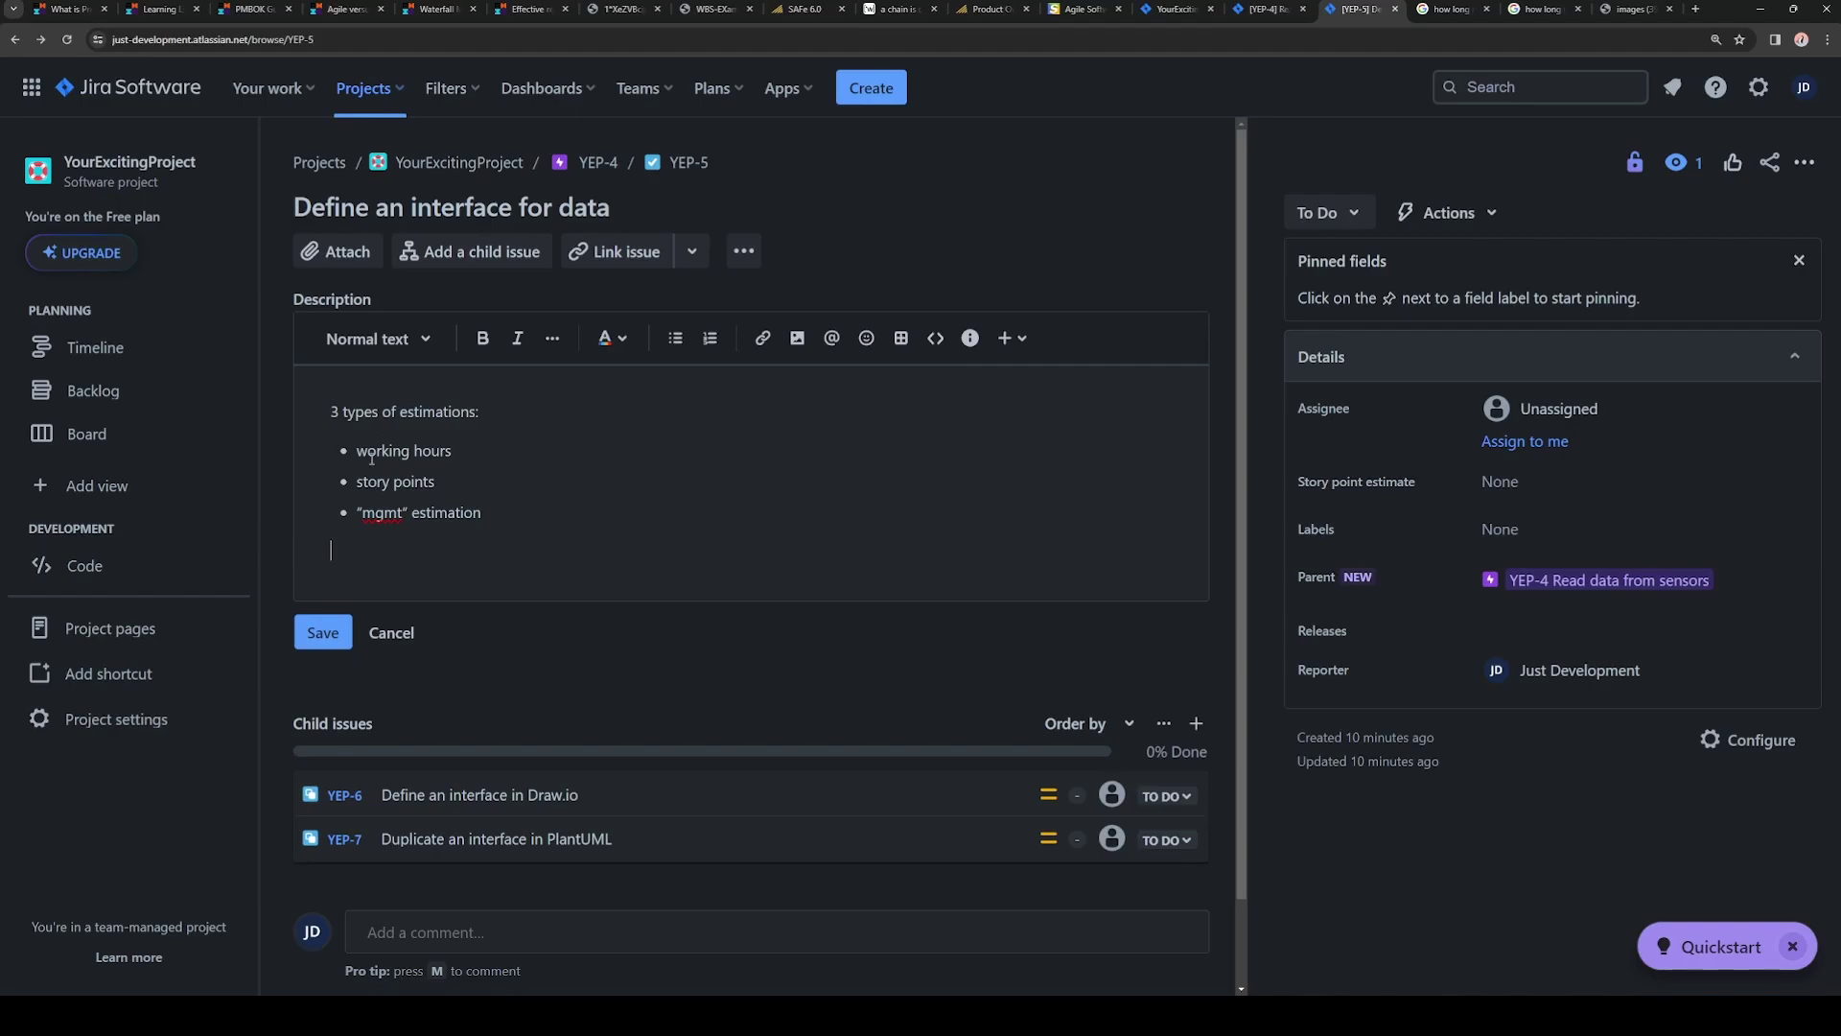
# - Check the "Read data from sensors" epic's bar on the project timeline, and return to the "mgmt" estimation entry in the task
pyautogui.click(1265, 8)
pyautogui.click(1162, 14)
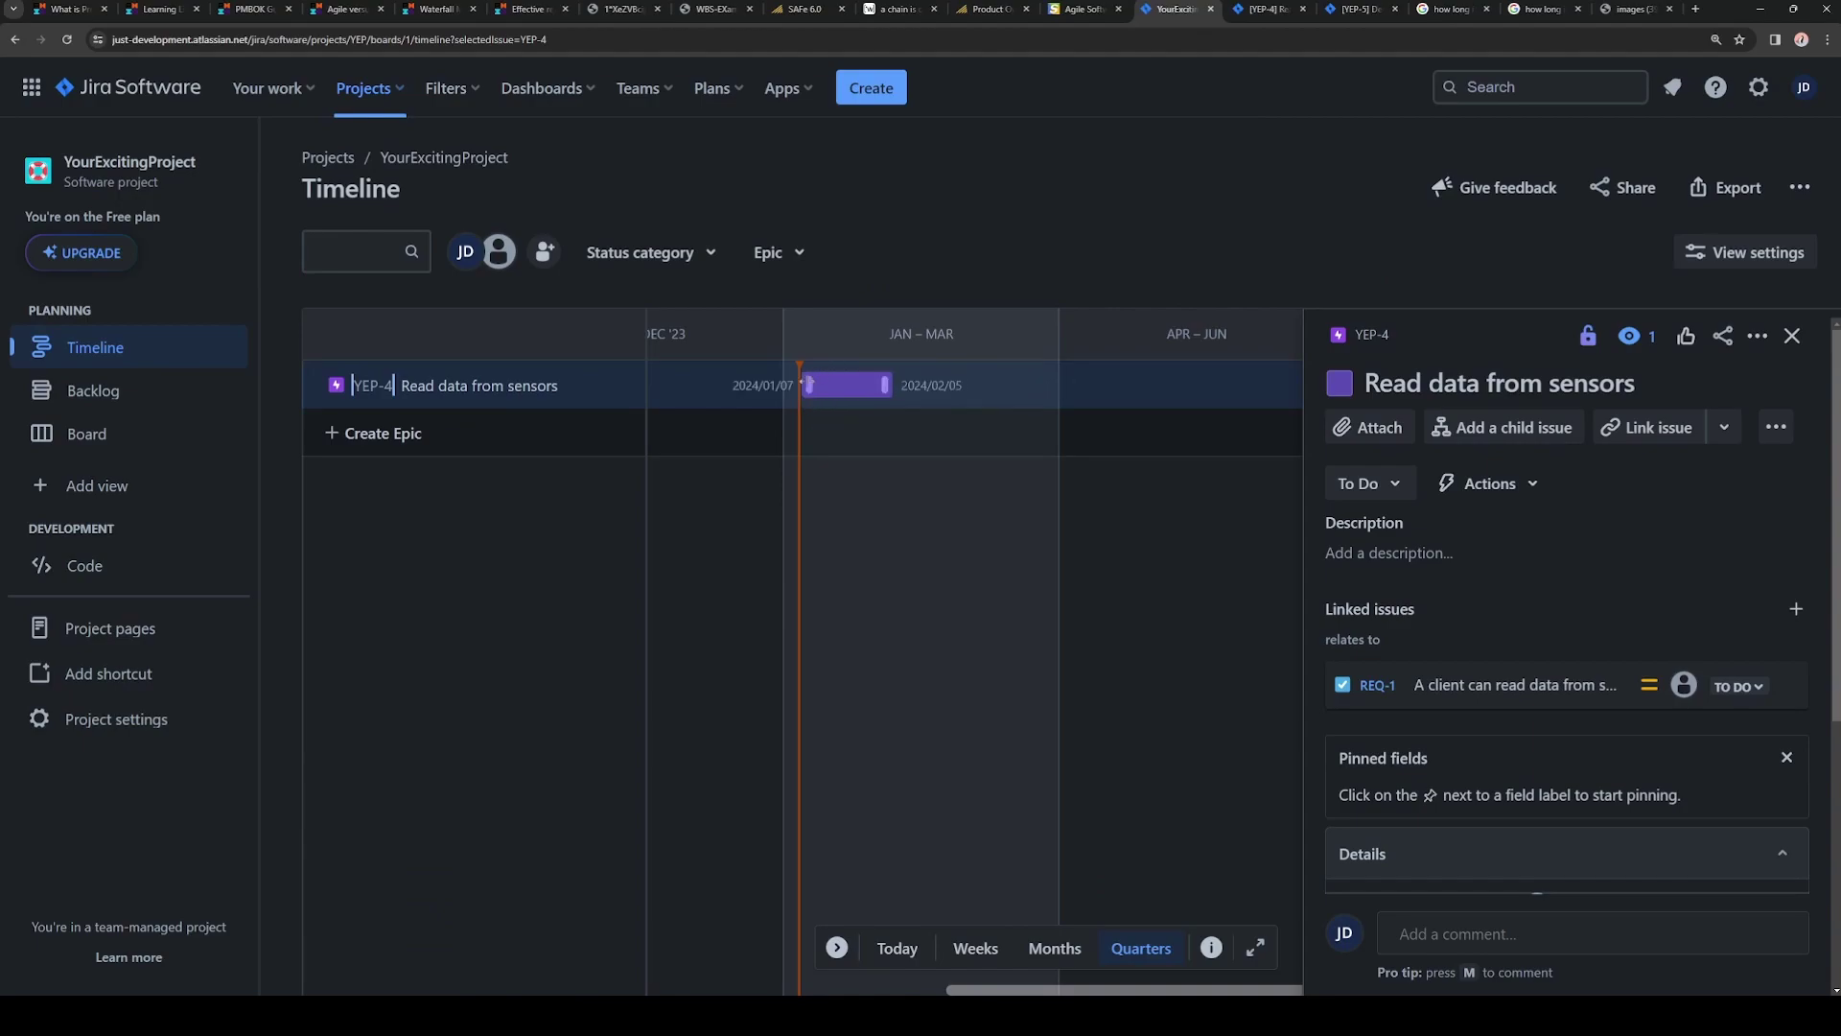
pyautogui.click(802, 394)
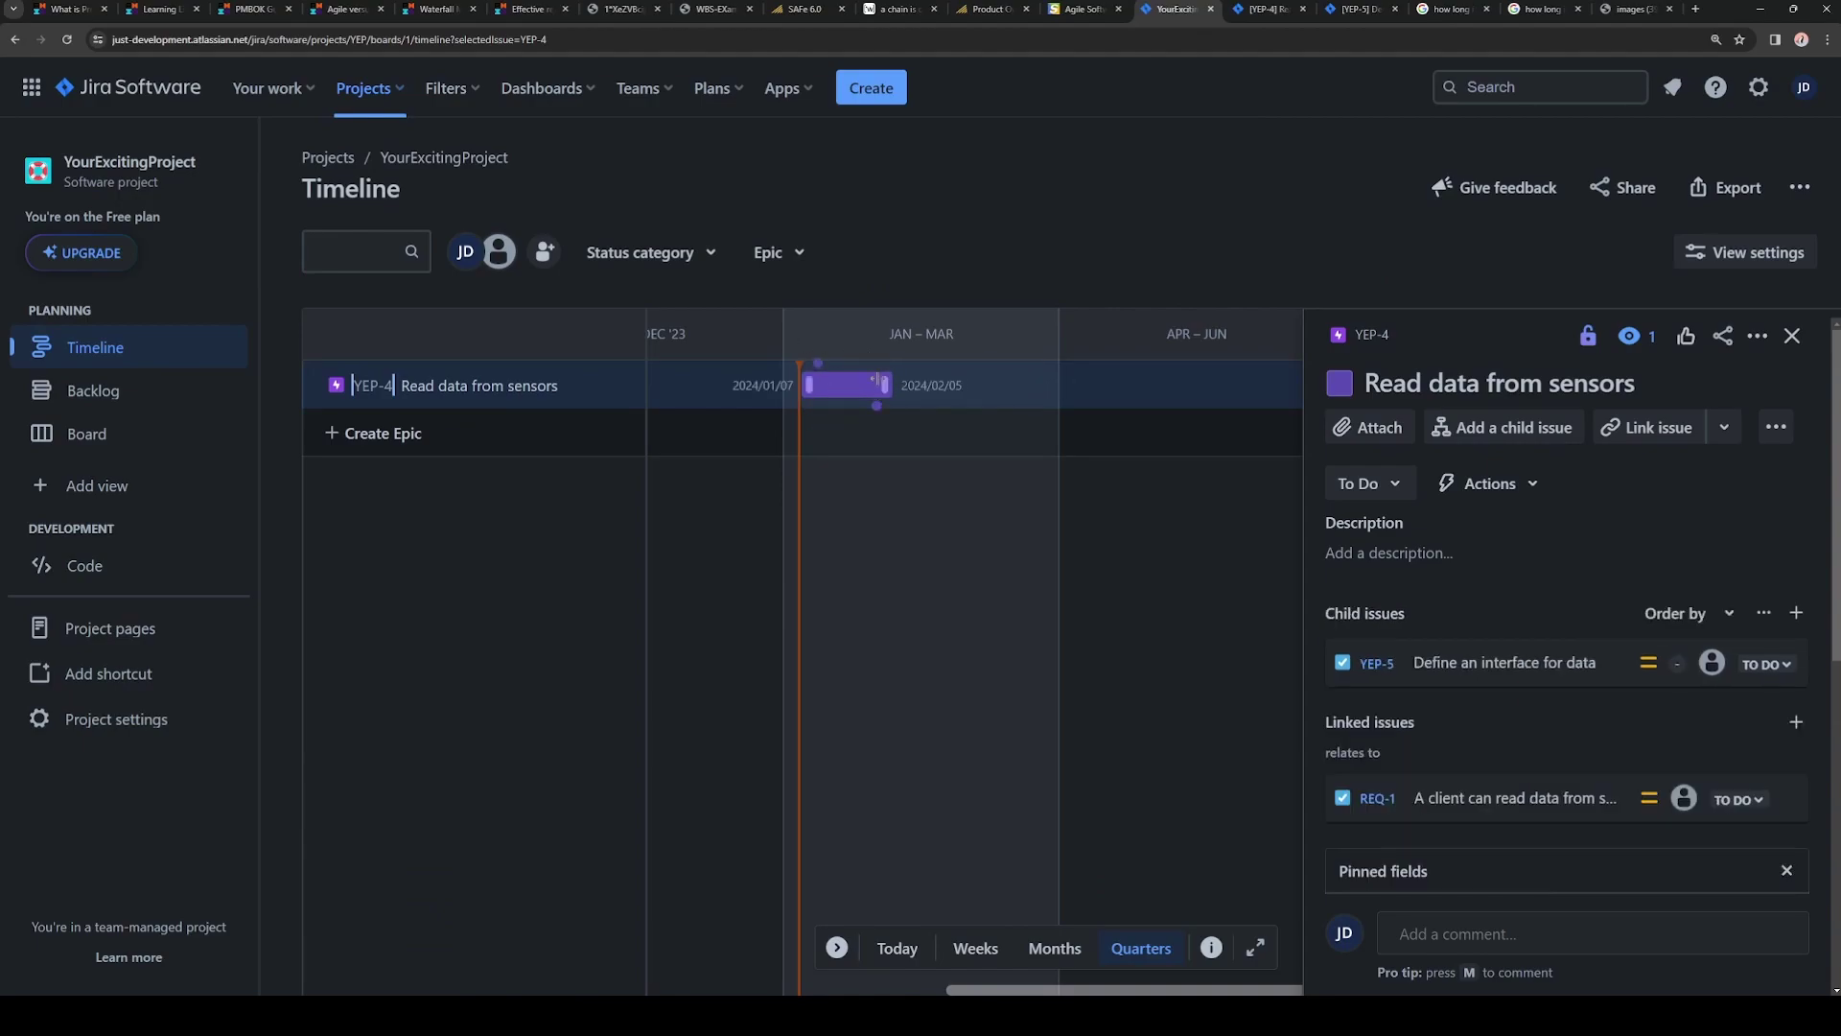
pyautogui.moveTo(844, 392)
pyautogui.click(1361, 10)
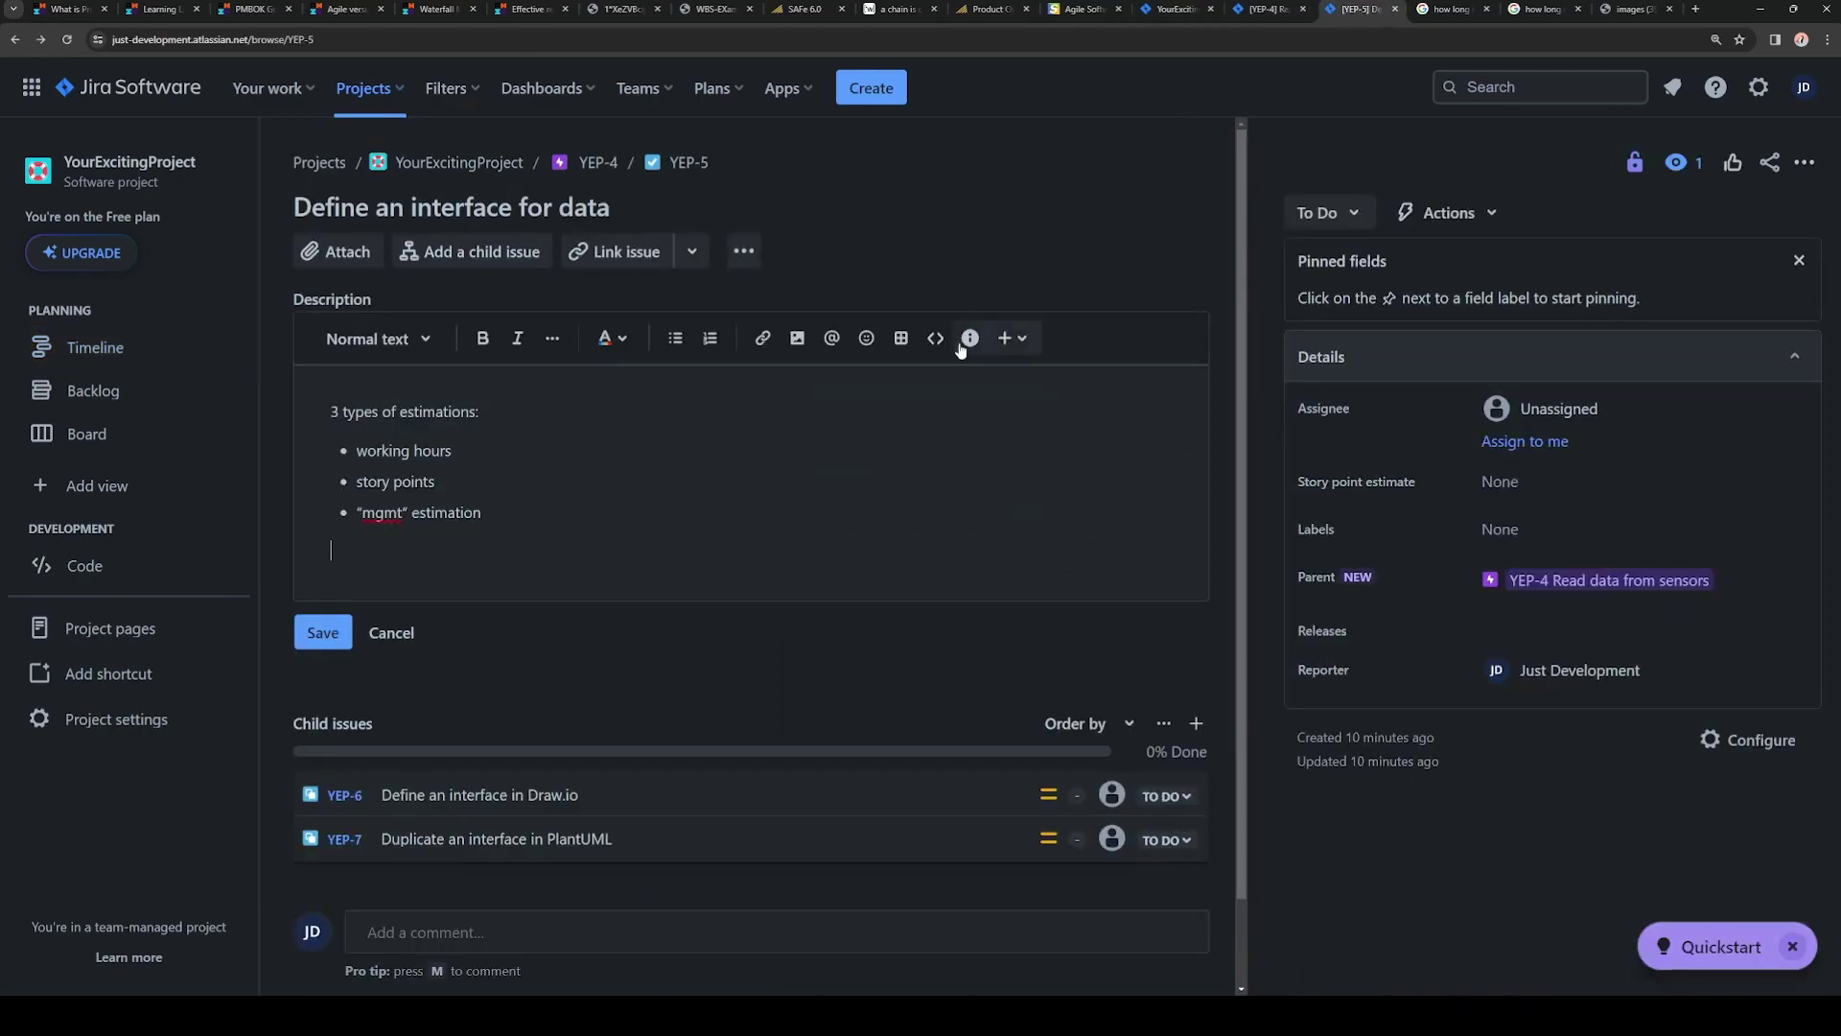
pyautogui.doubleClick(516, 514)
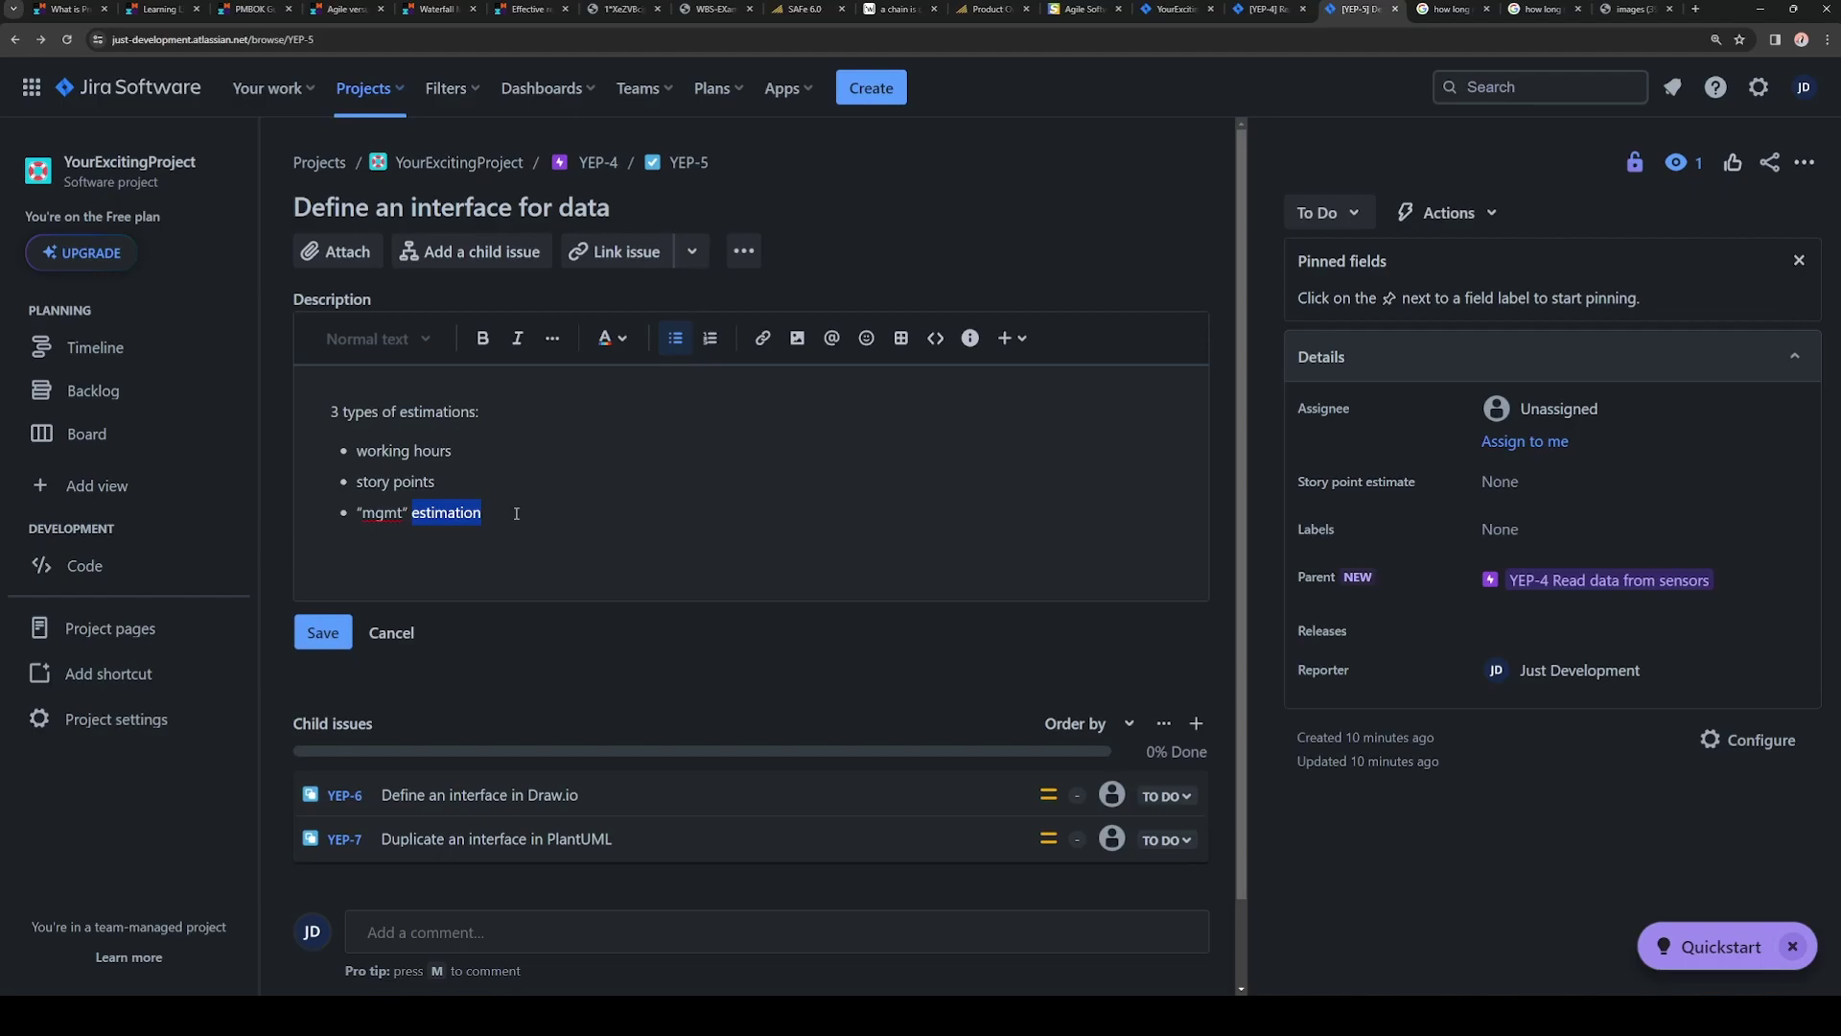
pyautogui.click(562, 530)
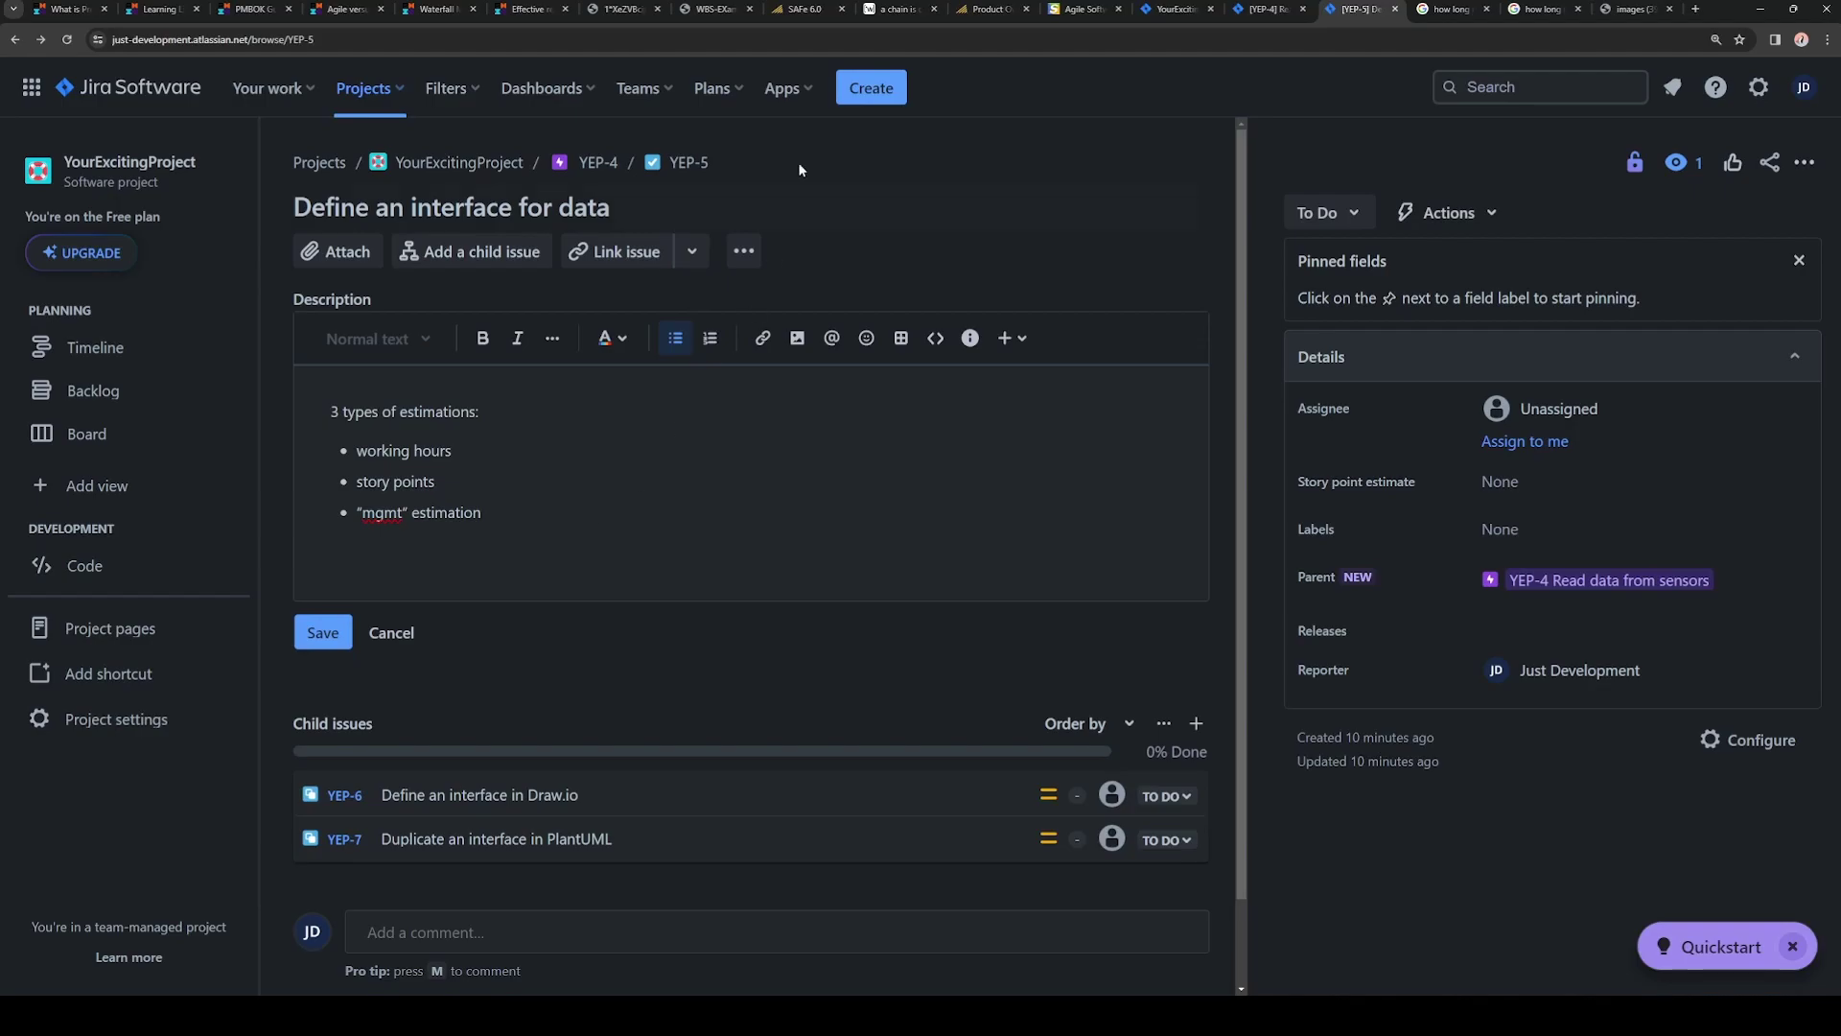
# - Revisit the SAFe 6.0 page, the epic and task issues, and the distance comparison image
pyautogui.click(804, 9)
pyautogui.click(1352, 8)
pyautogui.click(1267, 9)
pyautogui.click(1365, 7)
pyautogui.click(1633, 8)
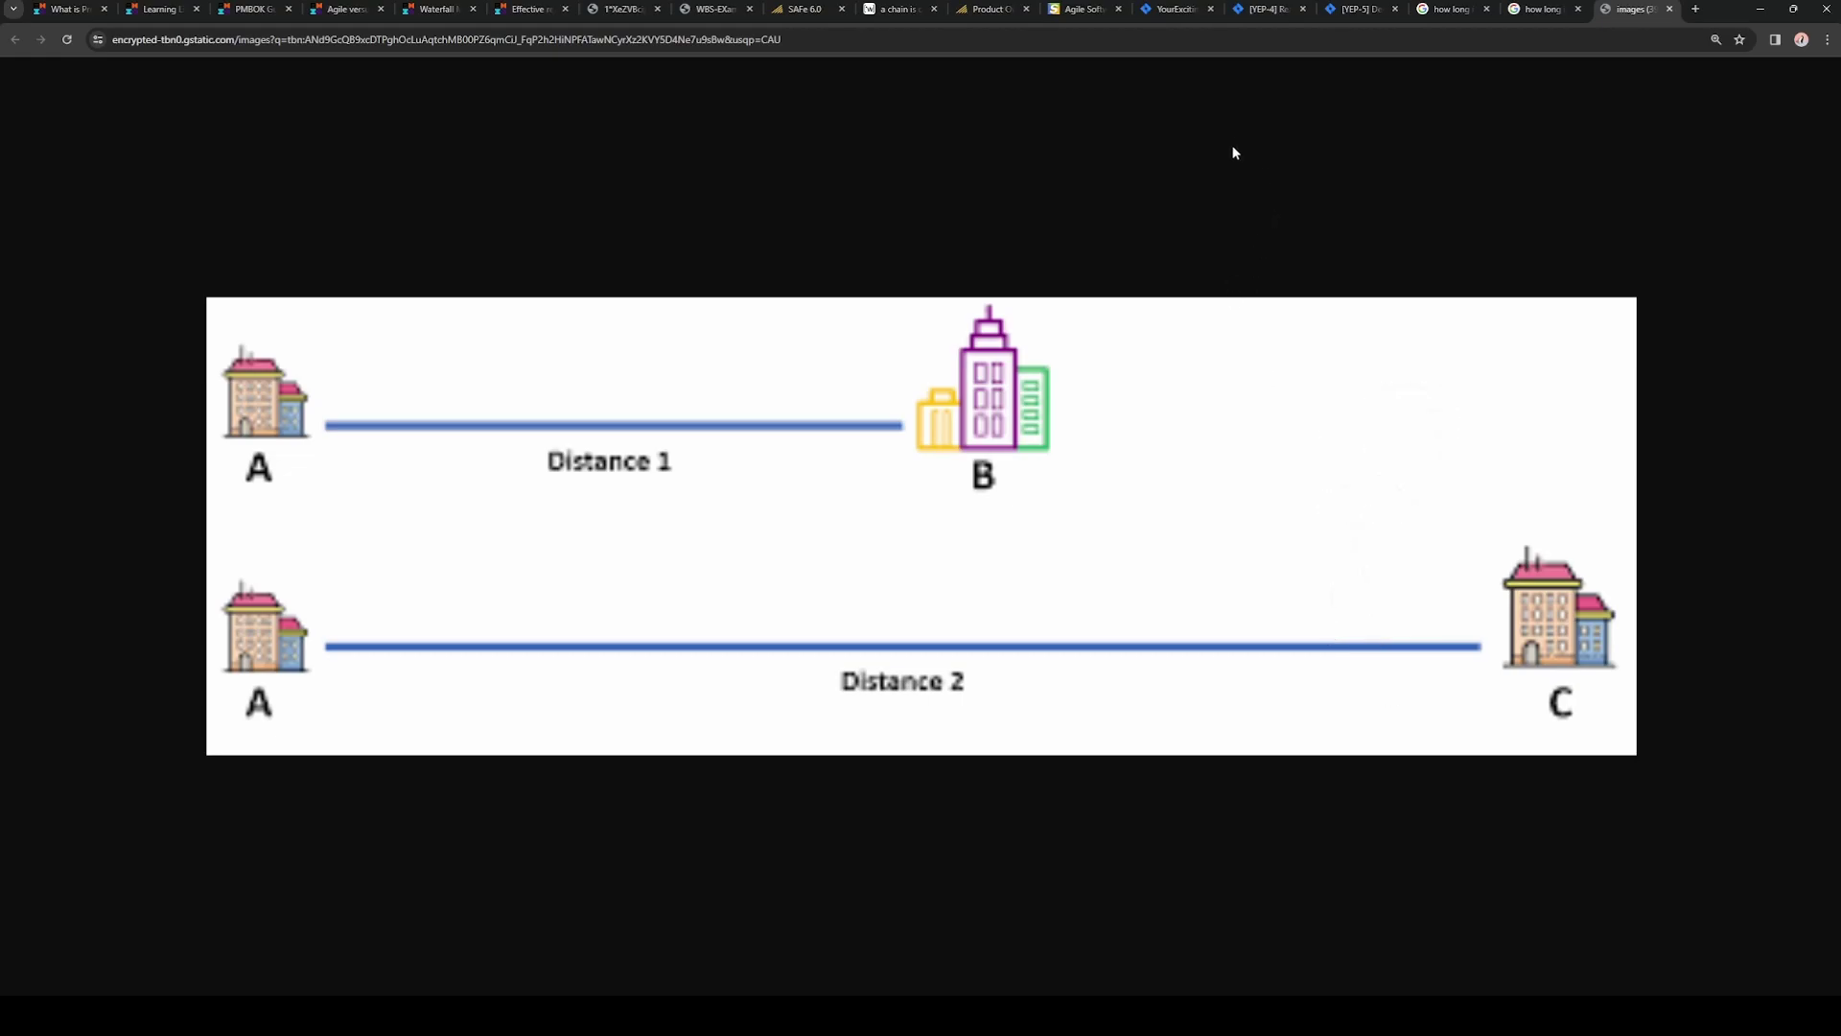
# - Set the story point estimate of the "Define an interface for data" task to 9
pyautogui.click(1356, 8)
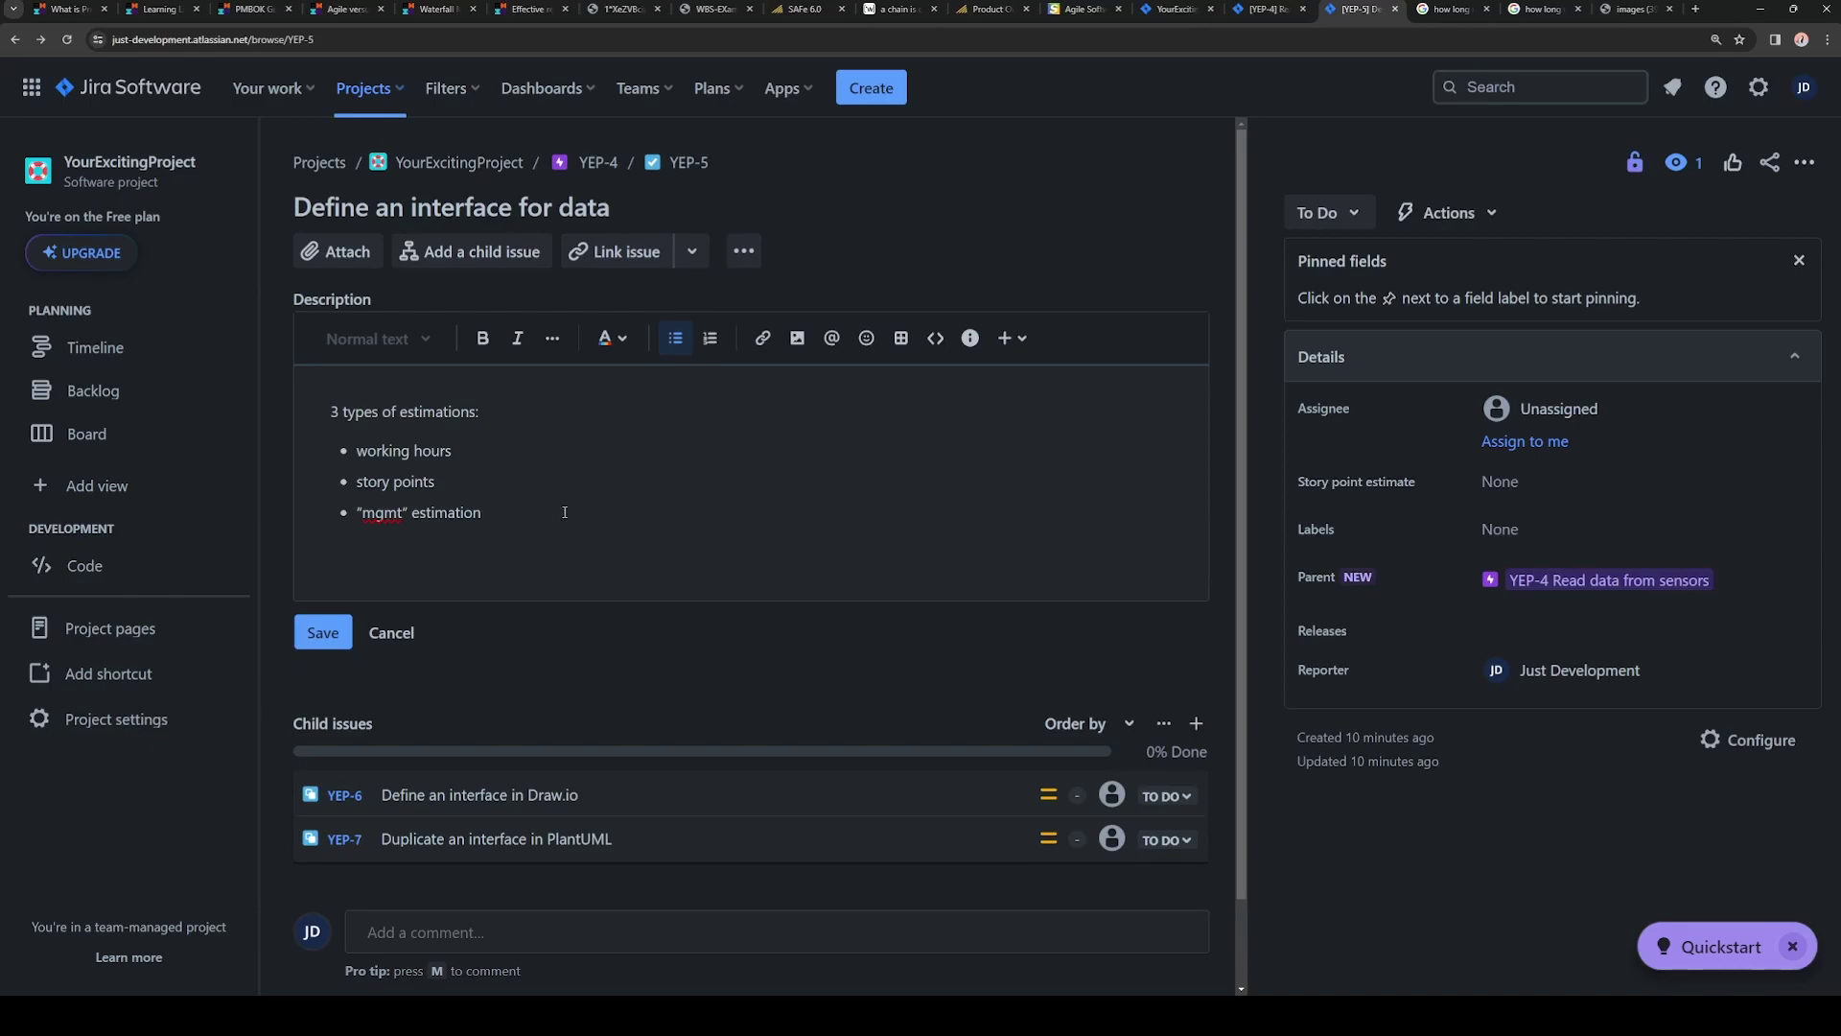
pyautogui.press('Return')
pyautogui.press('Return')
pyautogui.click(1539, 485)
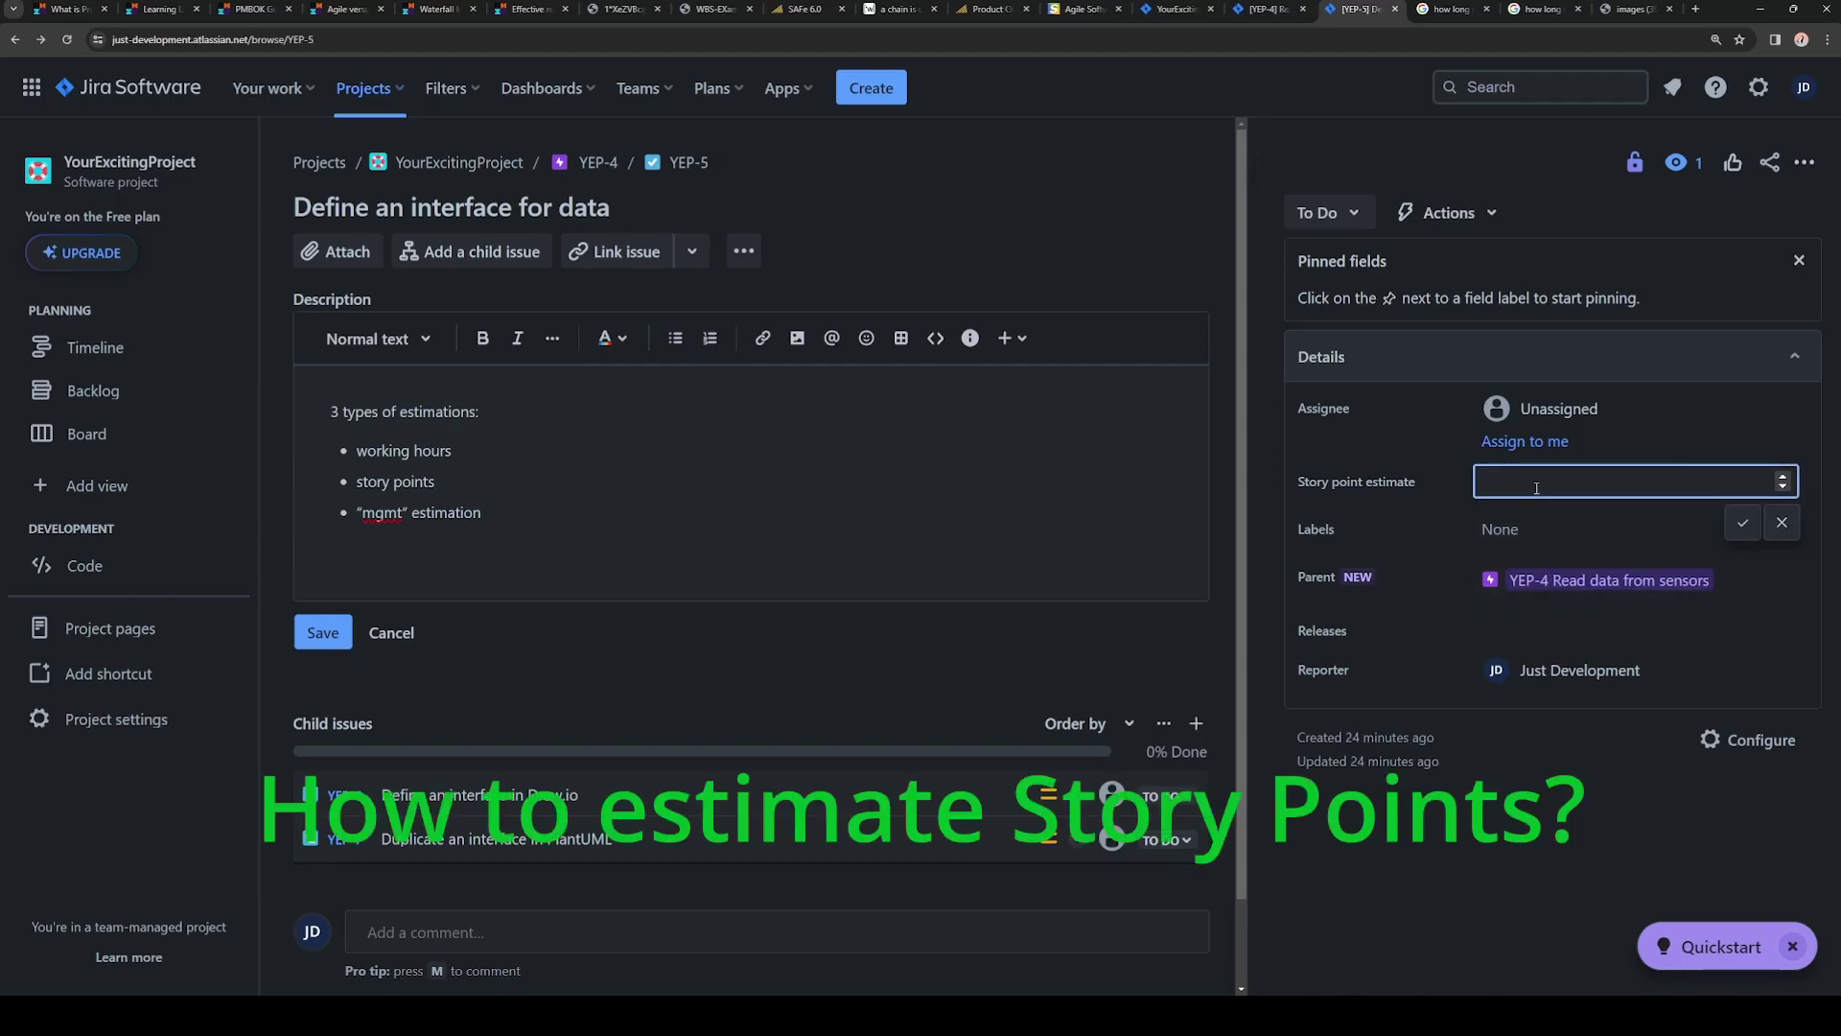
pyautogui.click(655, 566)
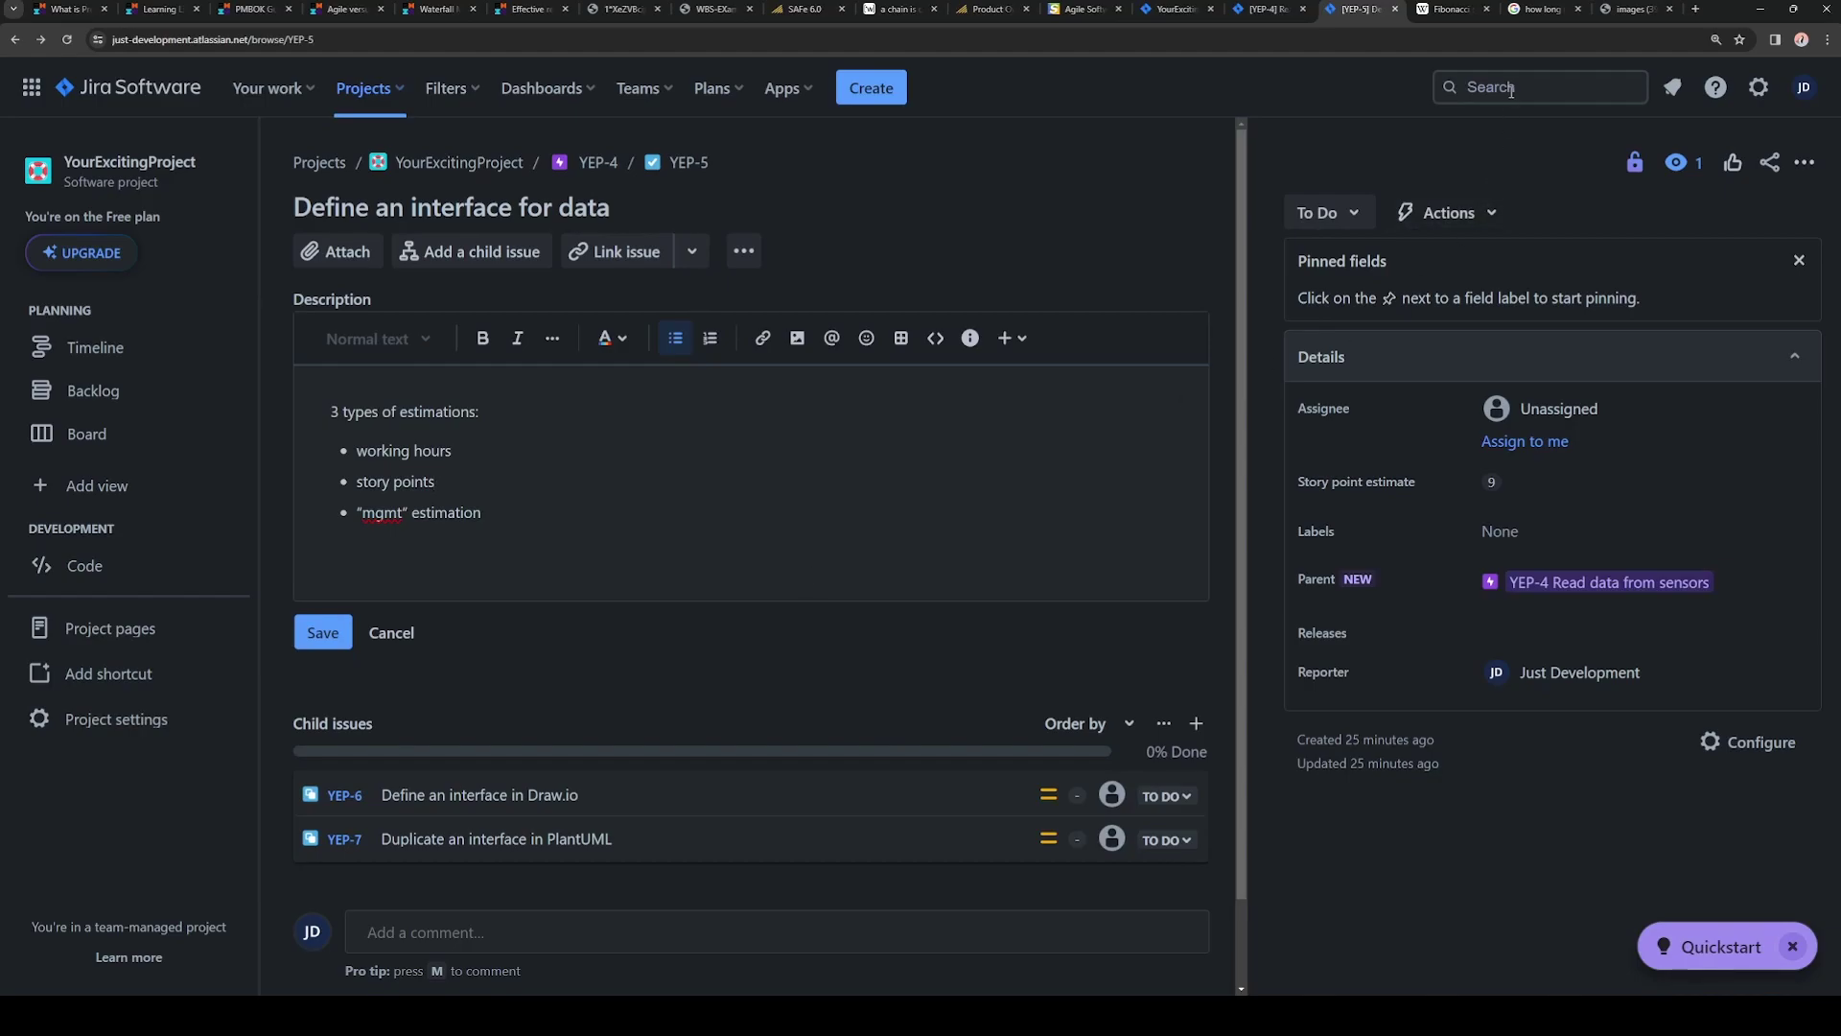
# - Open the Wikipedia article on the Fibonacci sequence and examine the numbers 1, 2, 3, 5, 8 and 13
pyautogui.hotkey('ctrl', 'Tab')
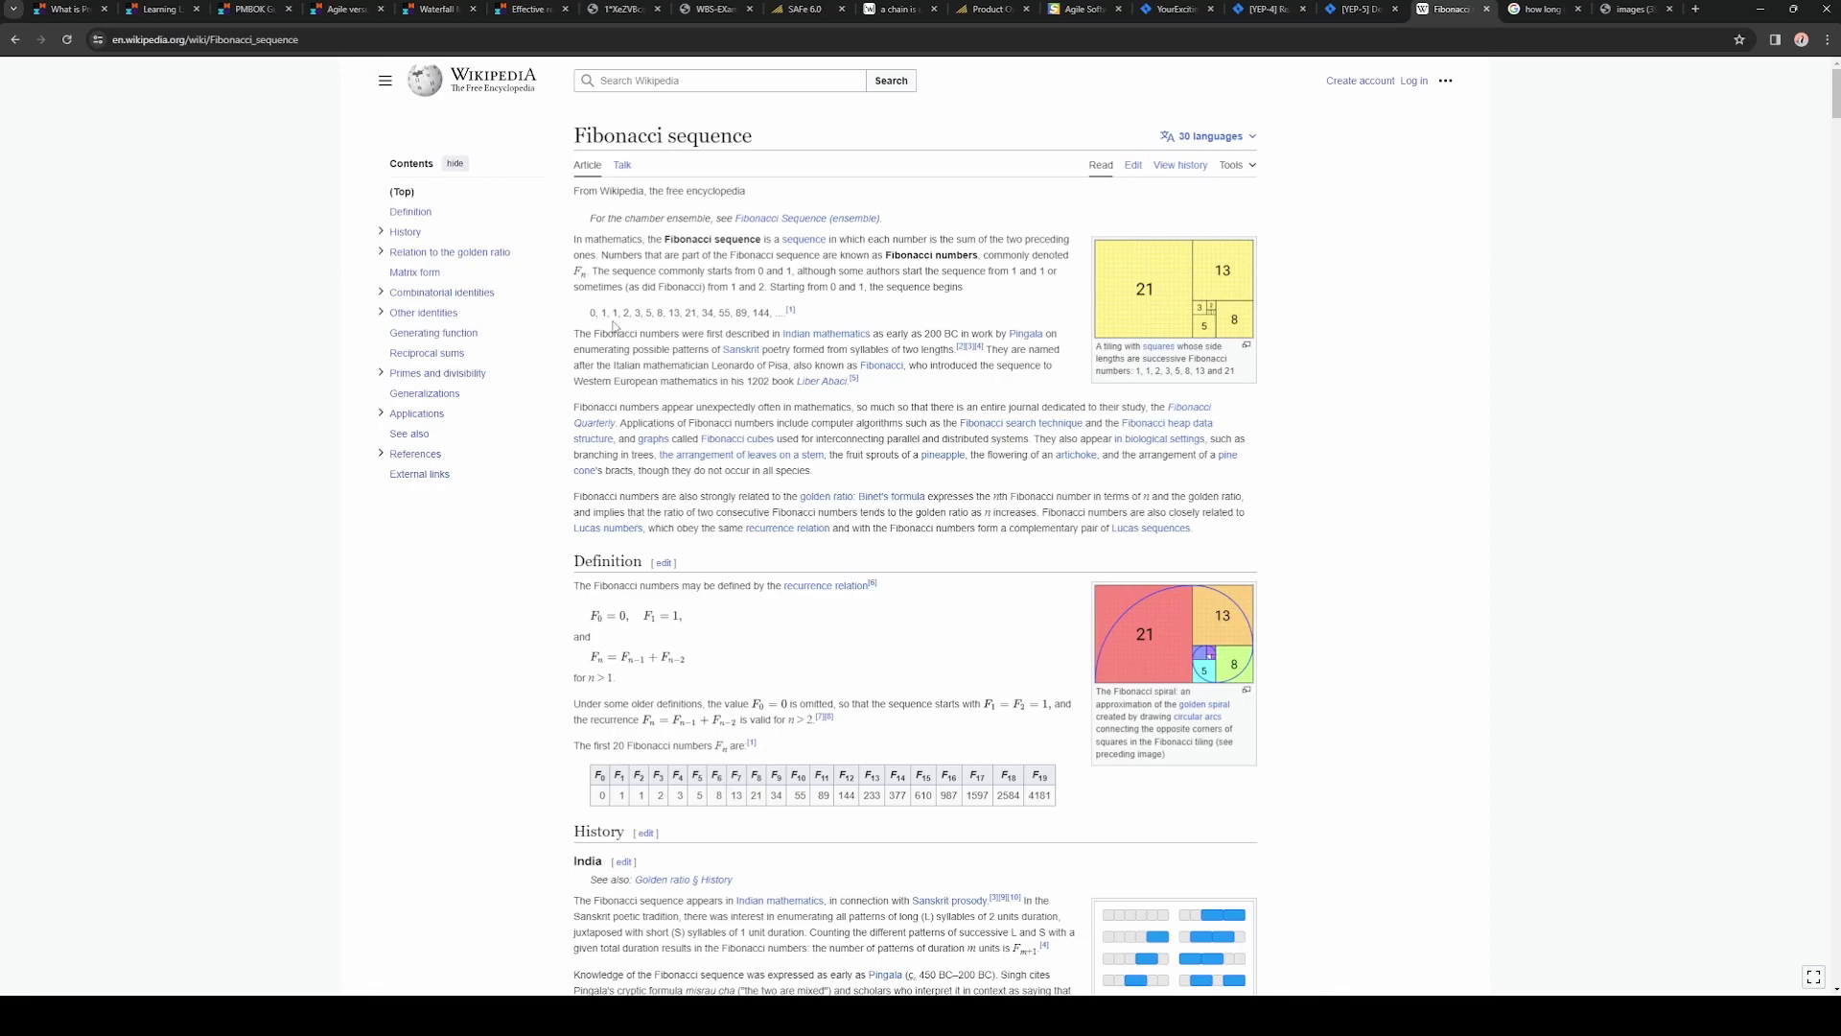
pyautogui.hotkey('ctrl', '+')
pyautogui.hotkey('ctrl', '+')
pyautogui.hotkey('ctrl', '+')
pyautogui.hotkey('ctrl', '+')
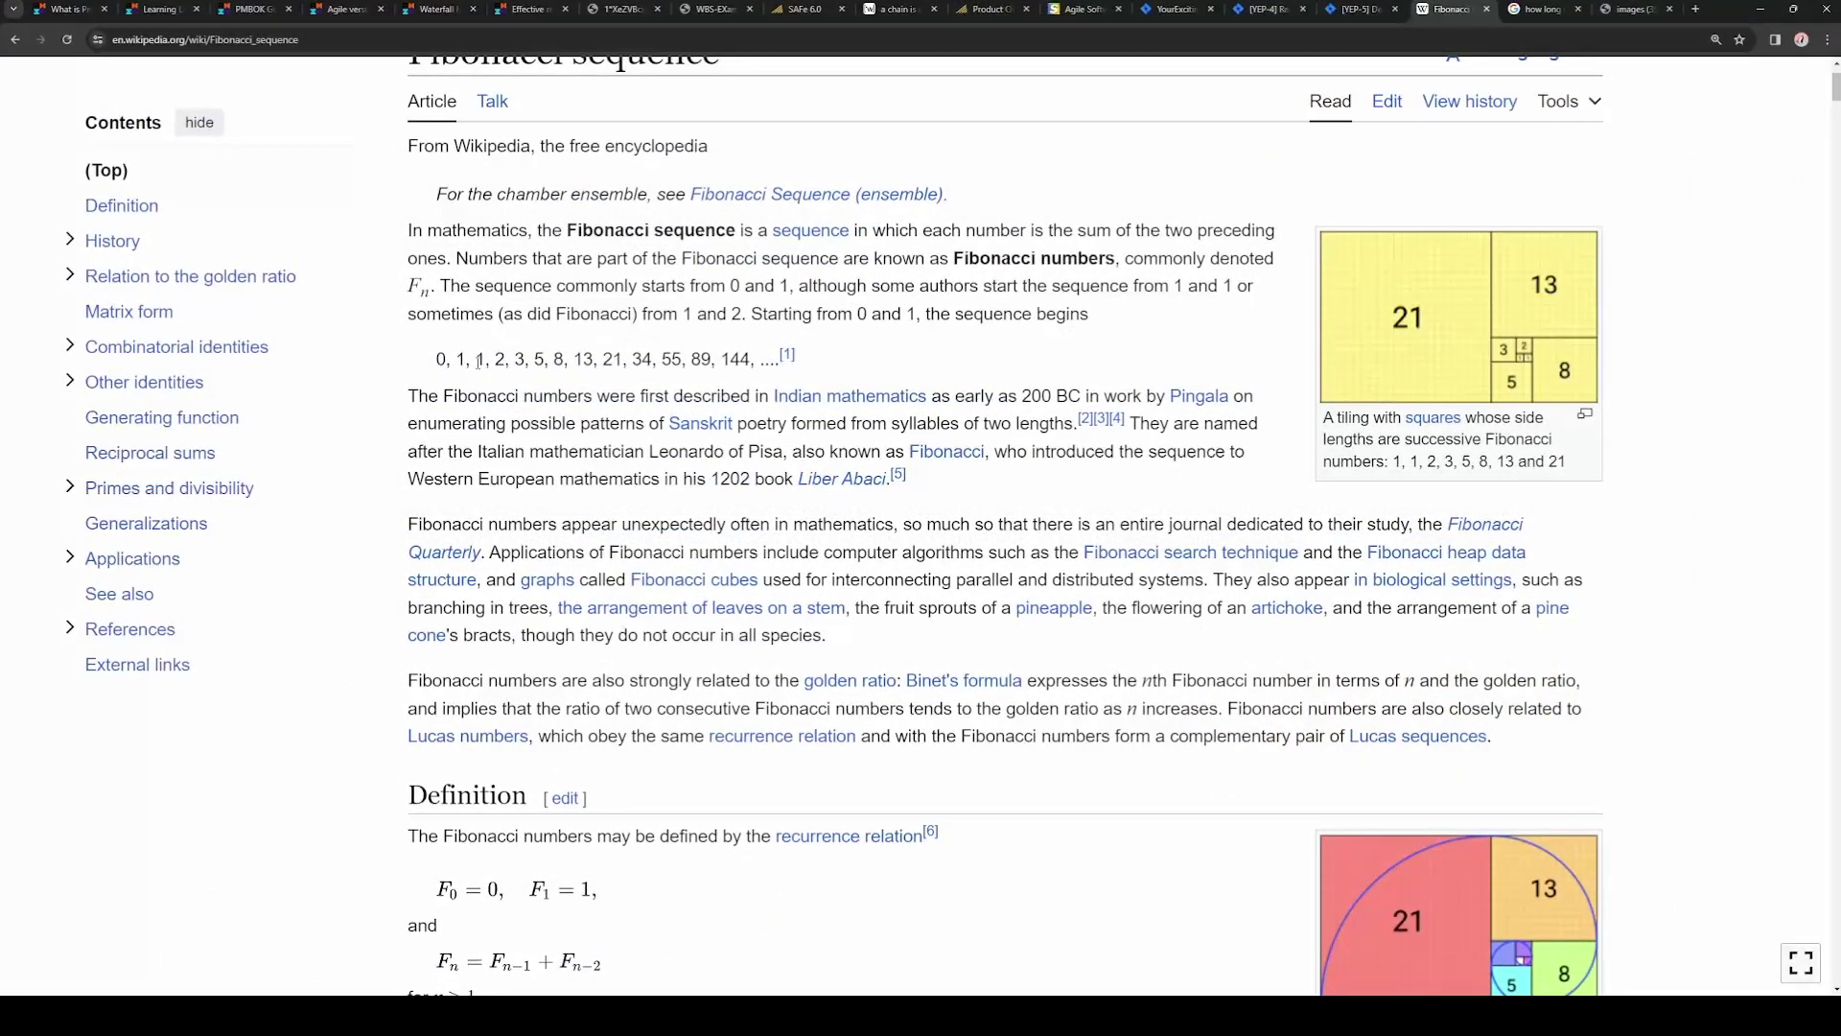
pyautogui.moveTo(477, 360); pyautogui.dragTo(569, 360)
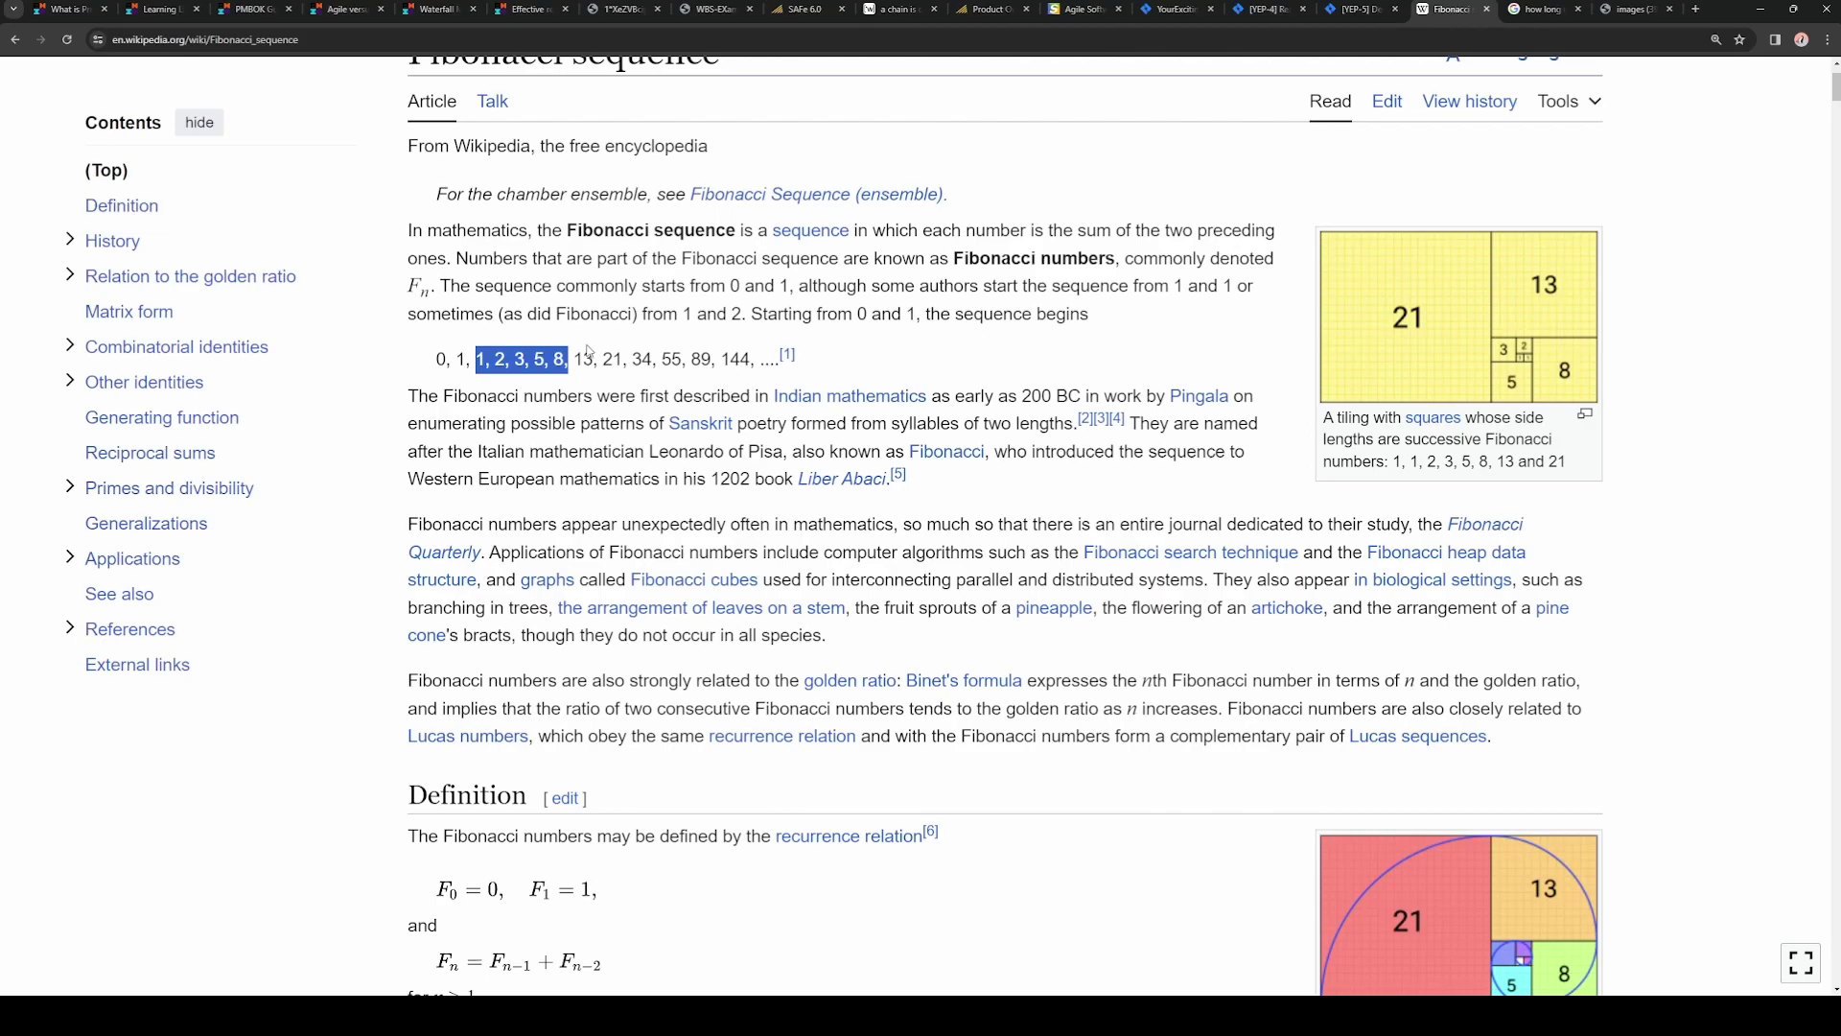
pyautogui.moveTo(581, 363); pyautogui.dragTo(593, 363)
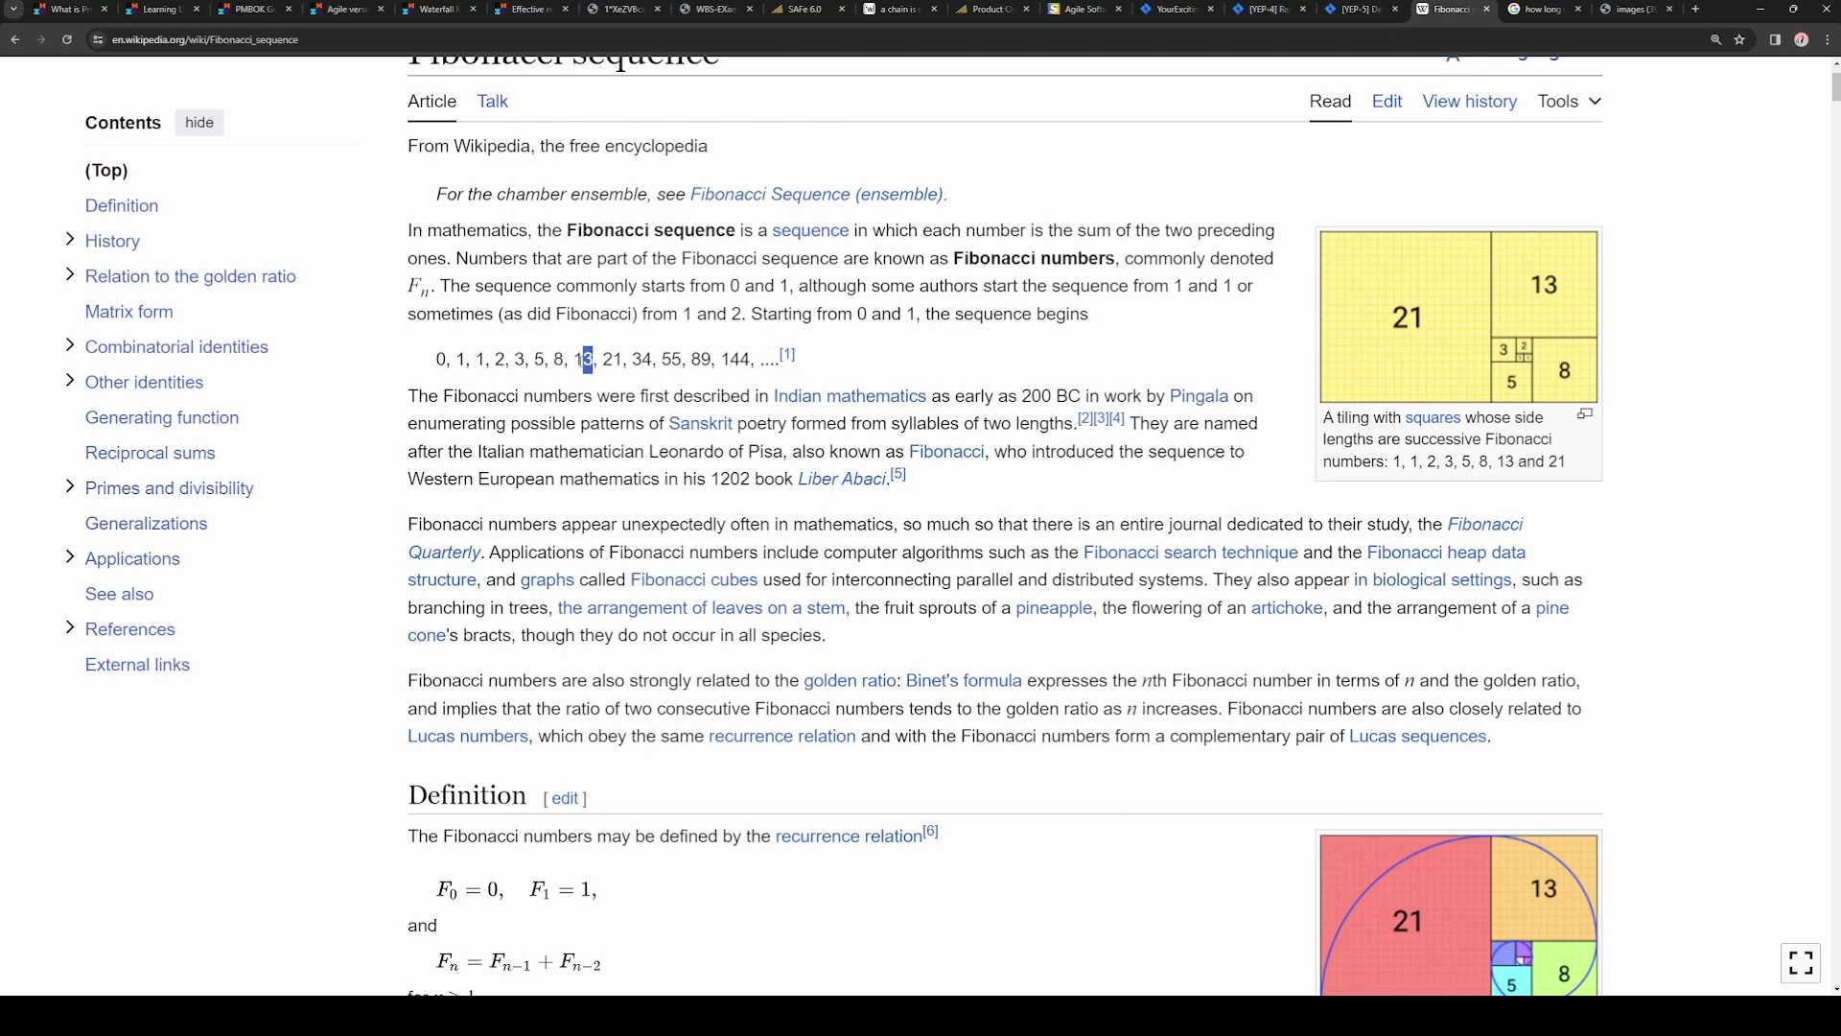
# - Highlight 13 and 5 in the Fibonacci sequence, and search Google for "scrum poker"
pyautogui.doubleClick(590, 361)
pyautogui.doubleClick(537, 359)
pyautogui.click(1539, 9)
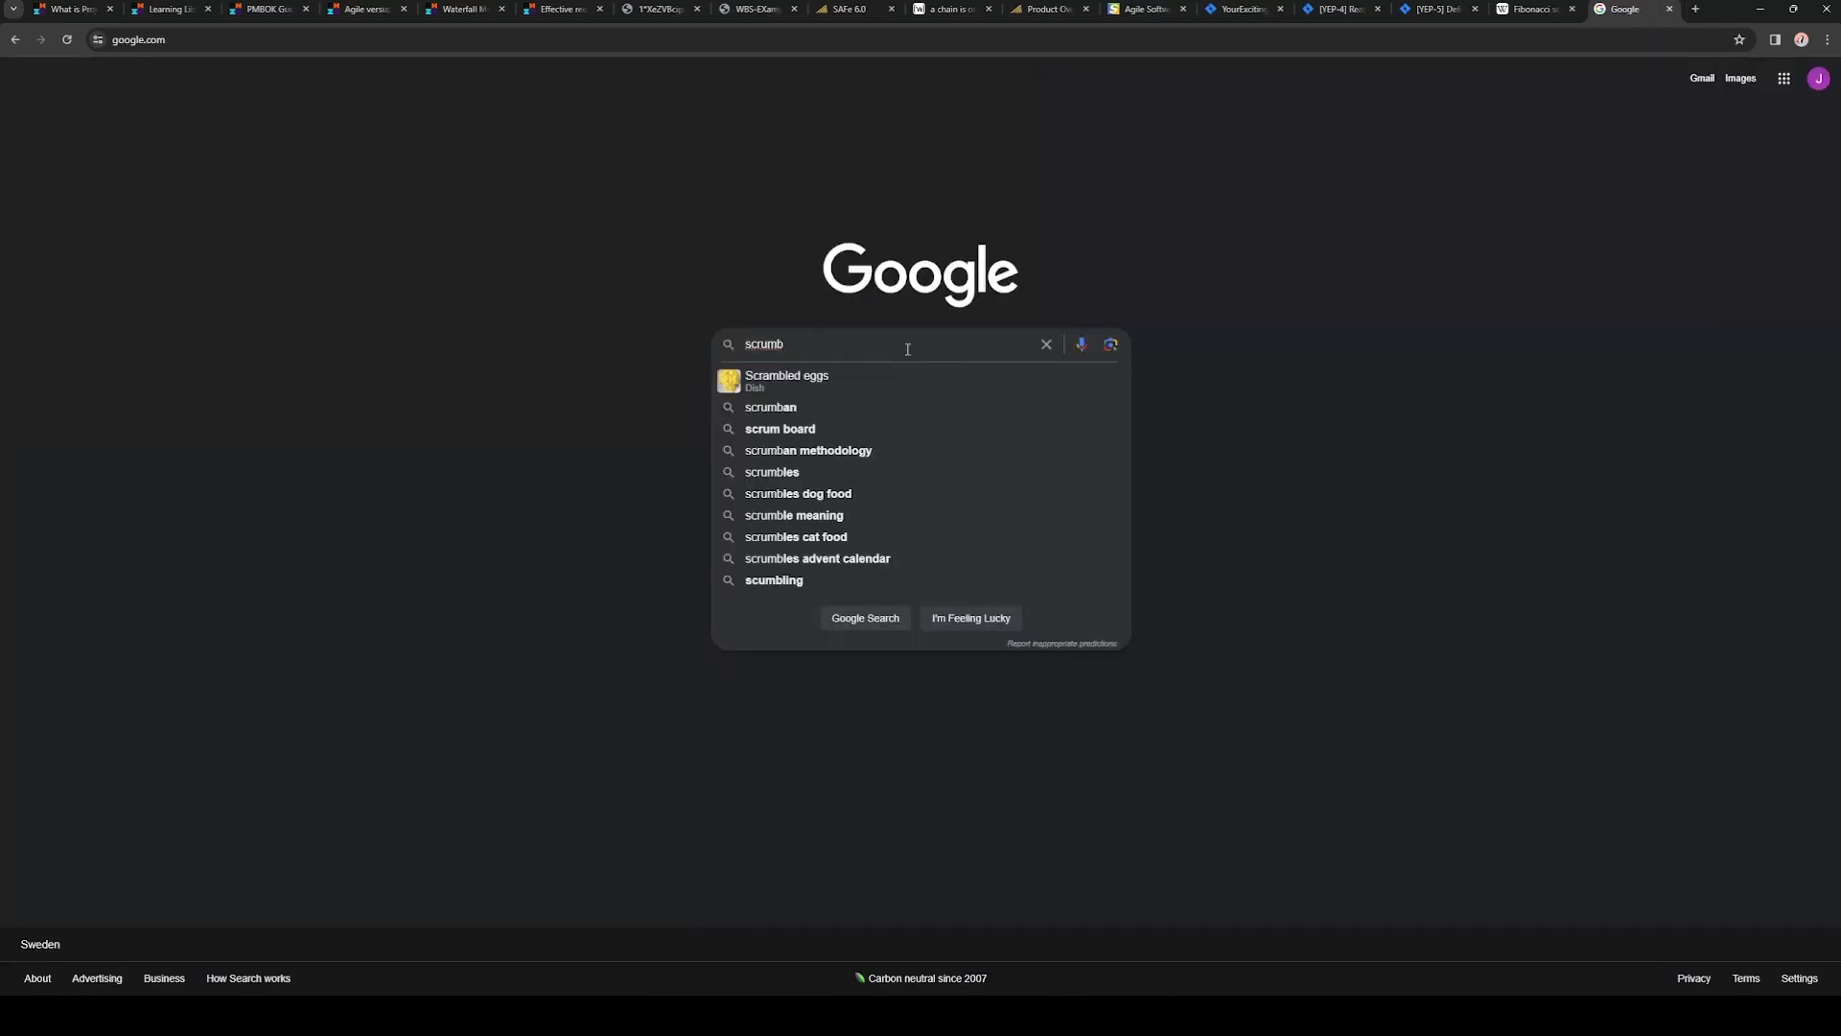
pyautogui.press('BackSpace')
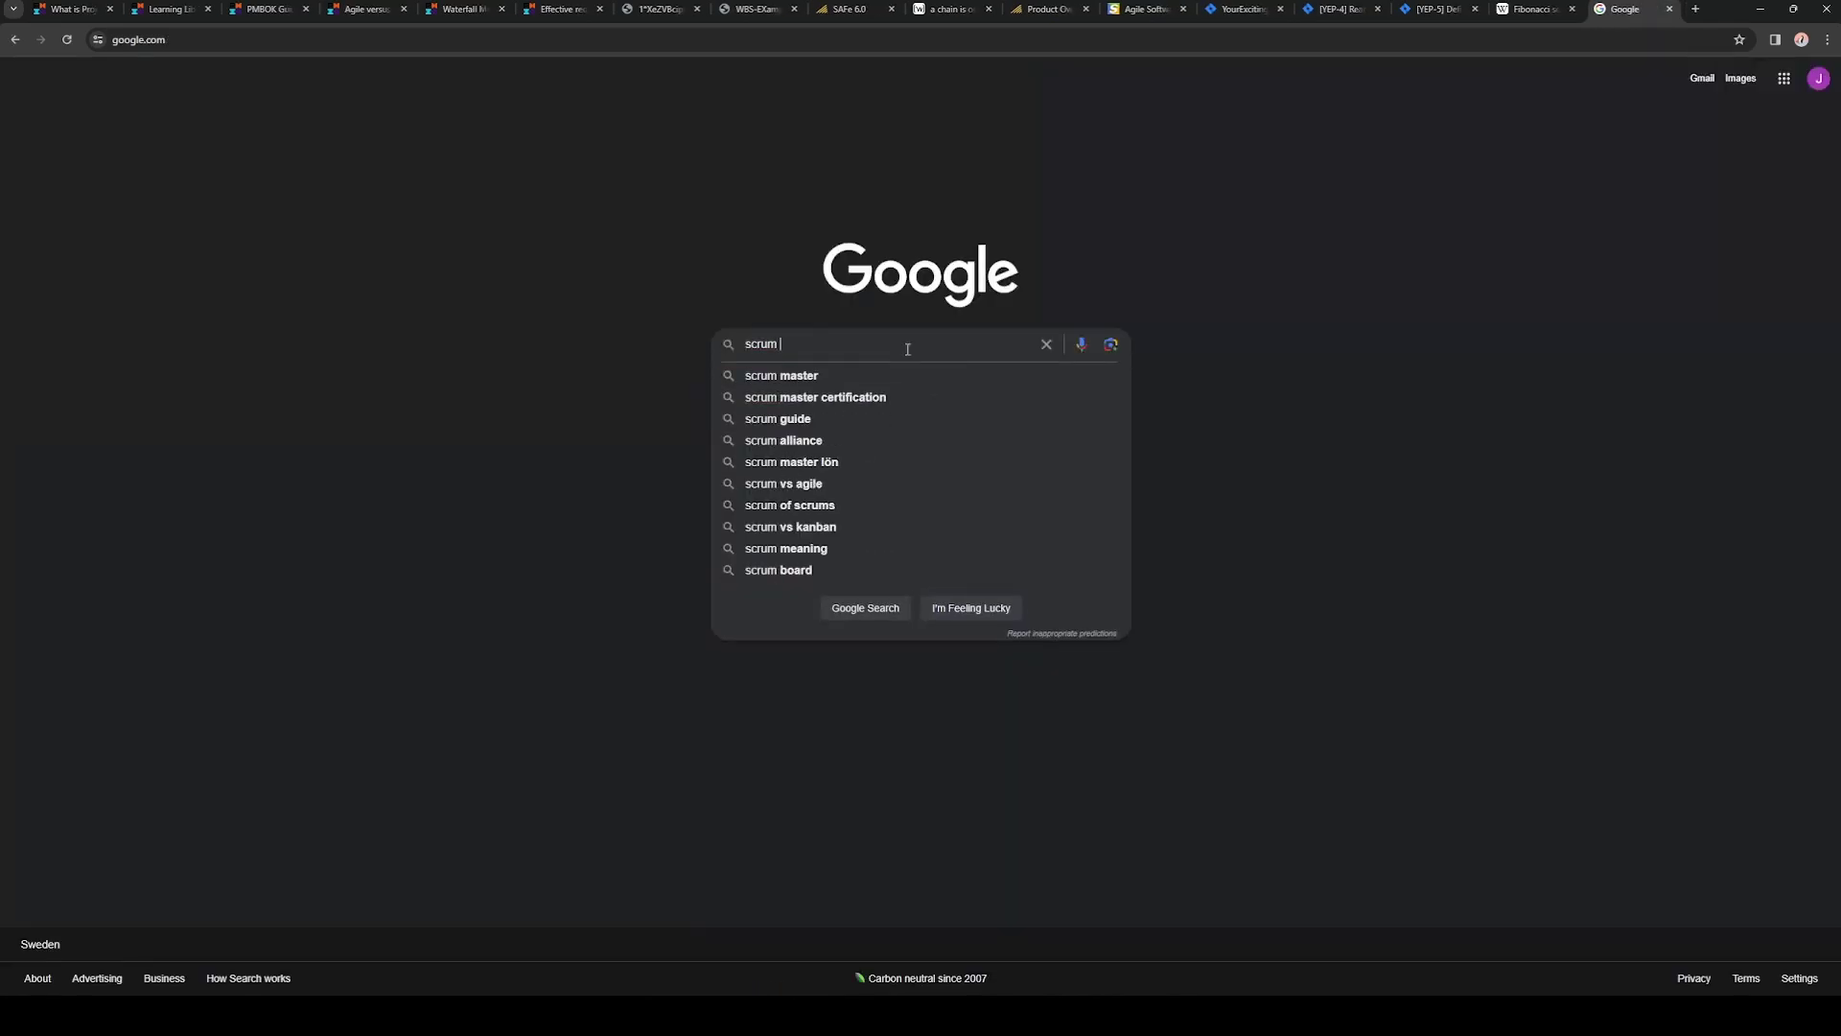
pyautogui.write('poker')
pyautogui.press('Return')
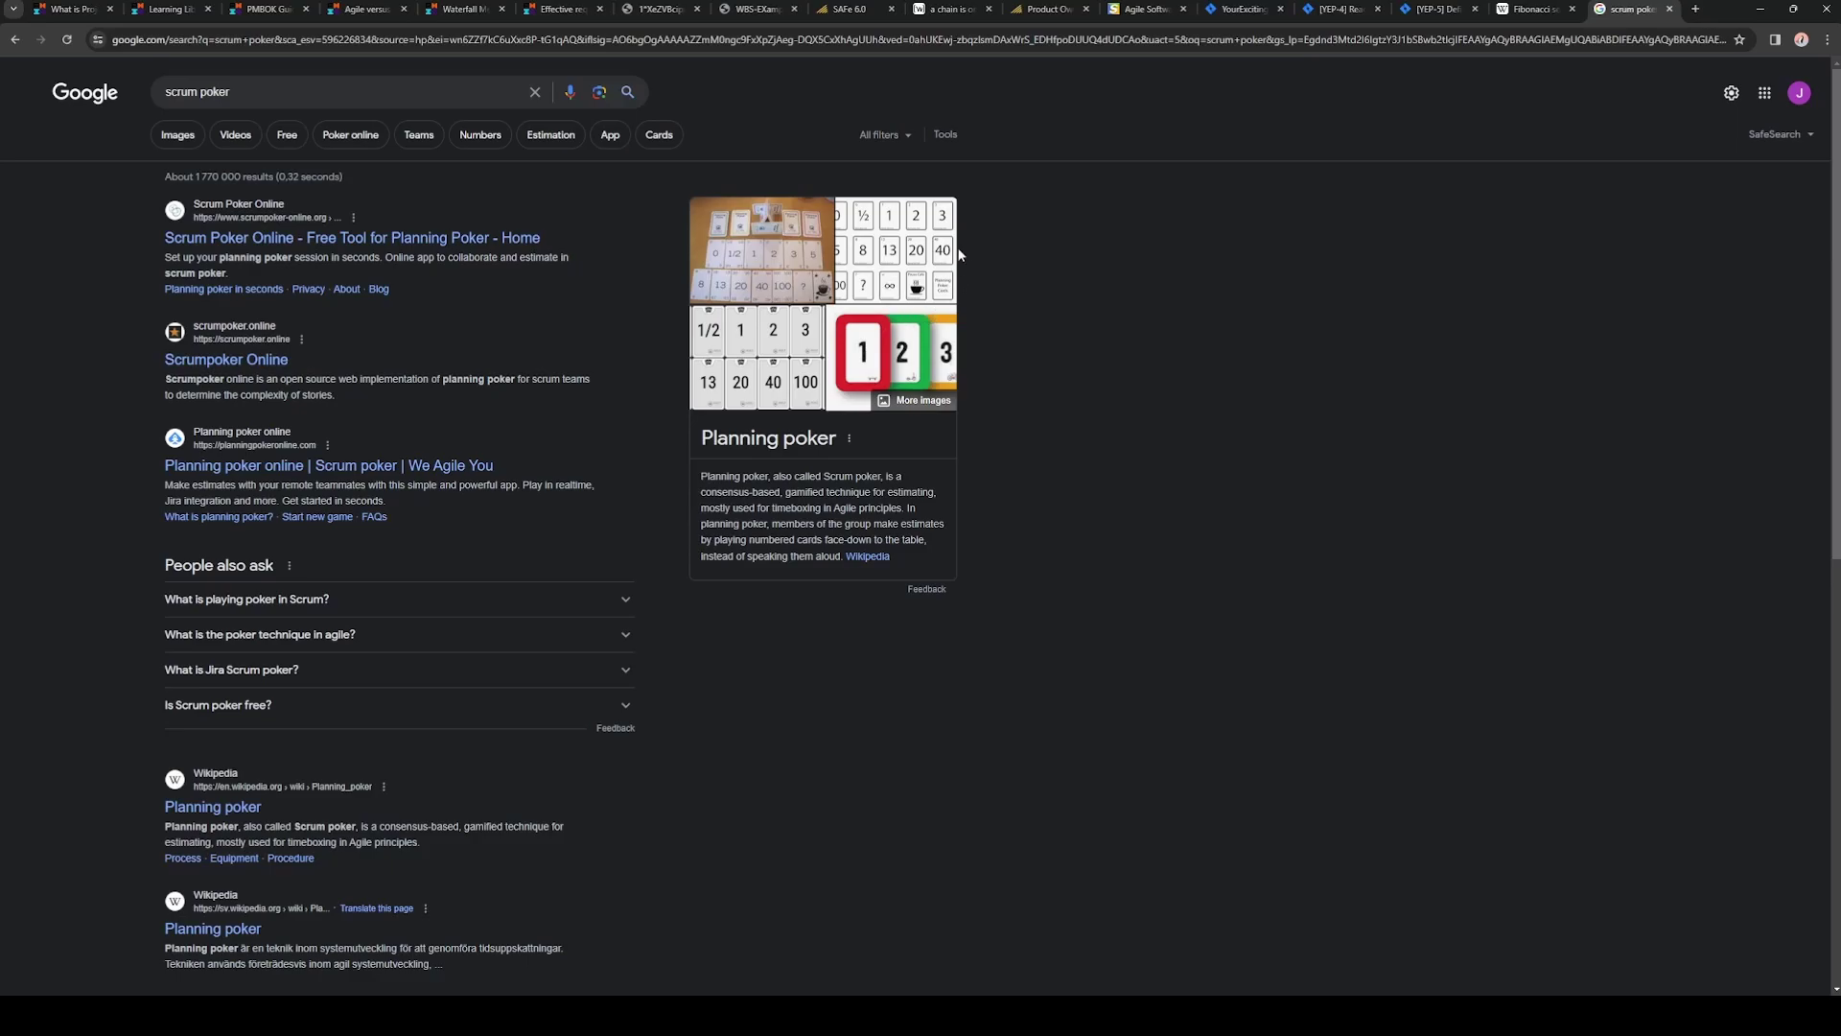
# - Compare the Scrum framework diagram, the scrum poker card images and the Fibonacci sequence, and return to the "Define an interface for data" task
pyautogui.click(1130, 9)
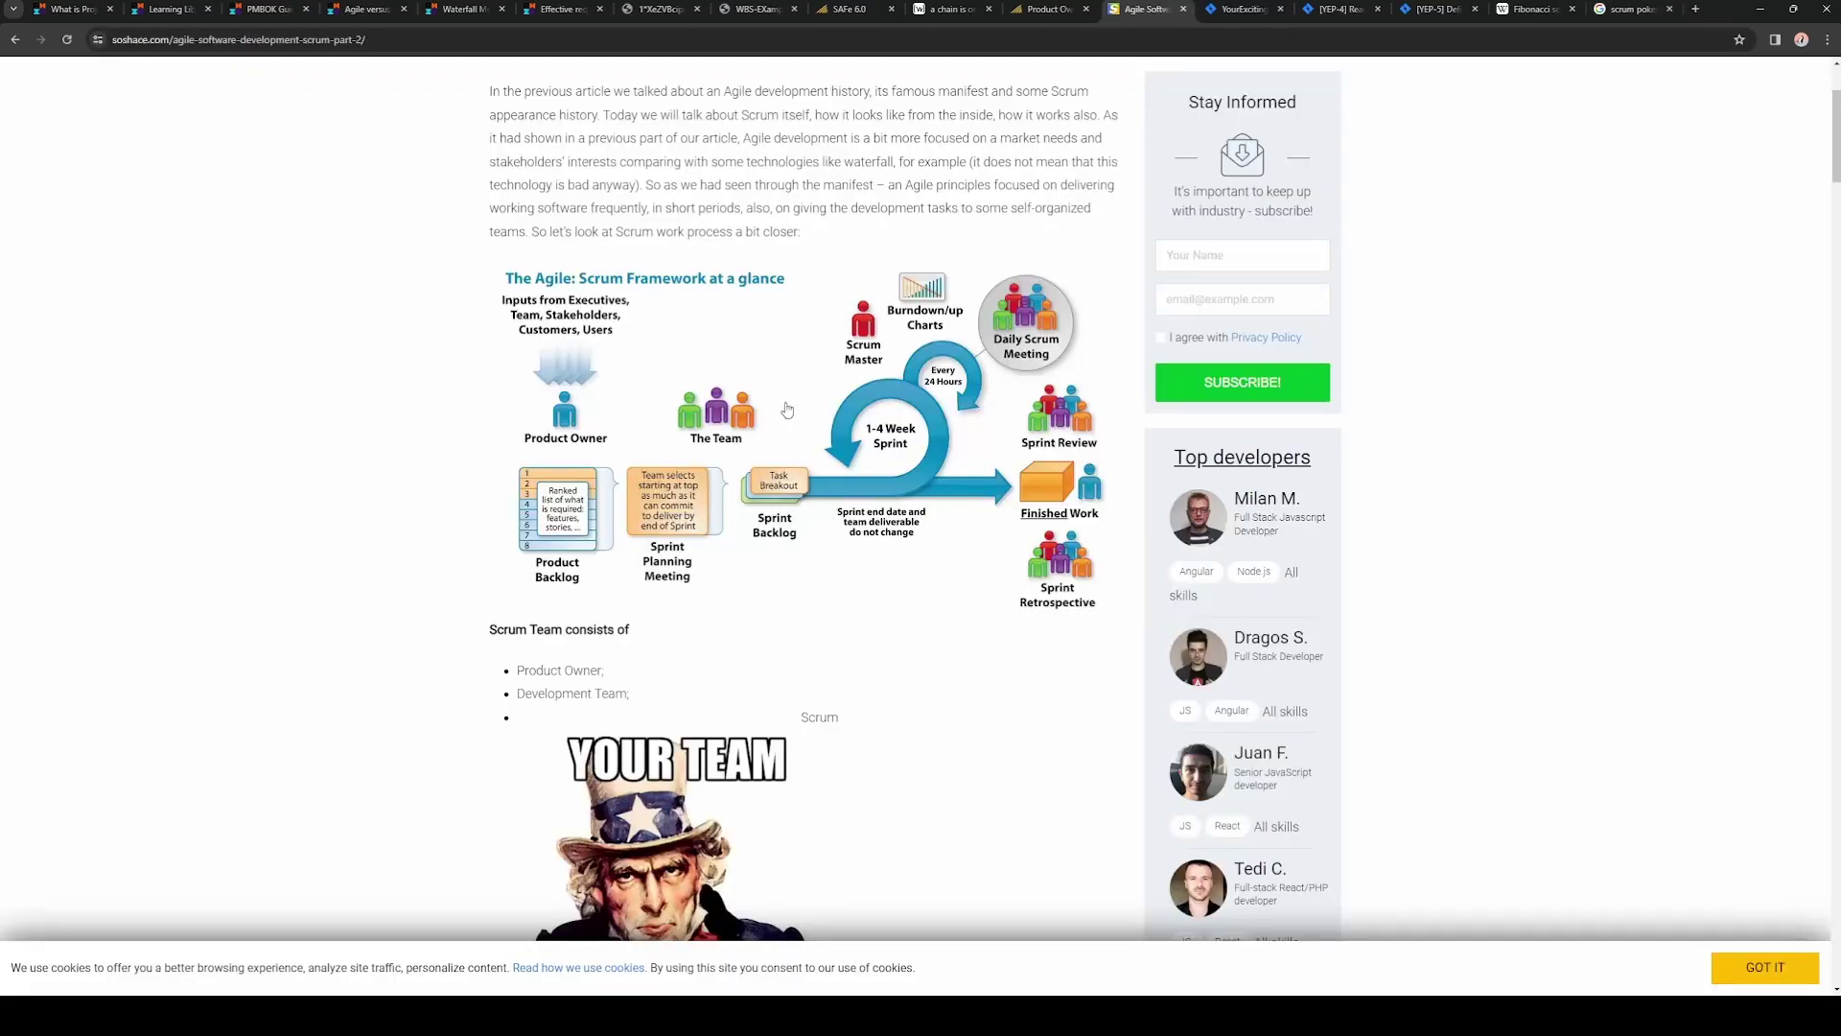
pyautogui.hotkey('ctrl', '9')
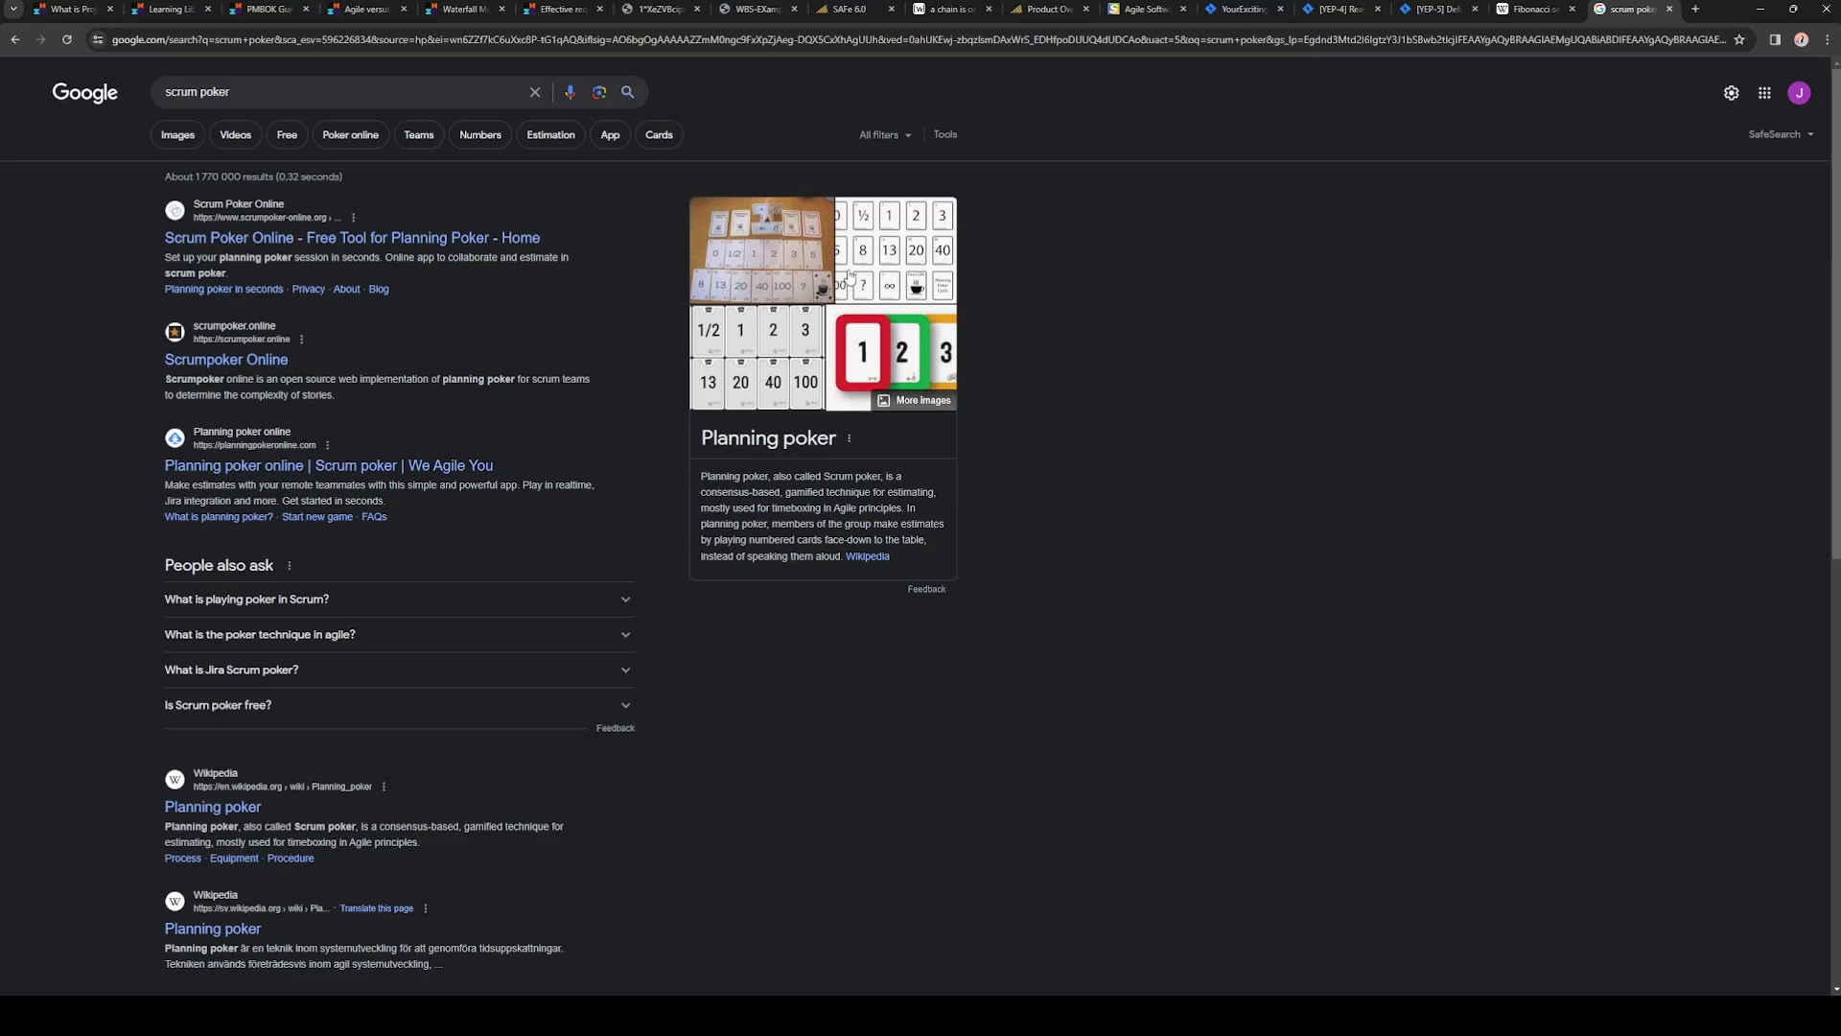
pyautogui.click(1527, 11)
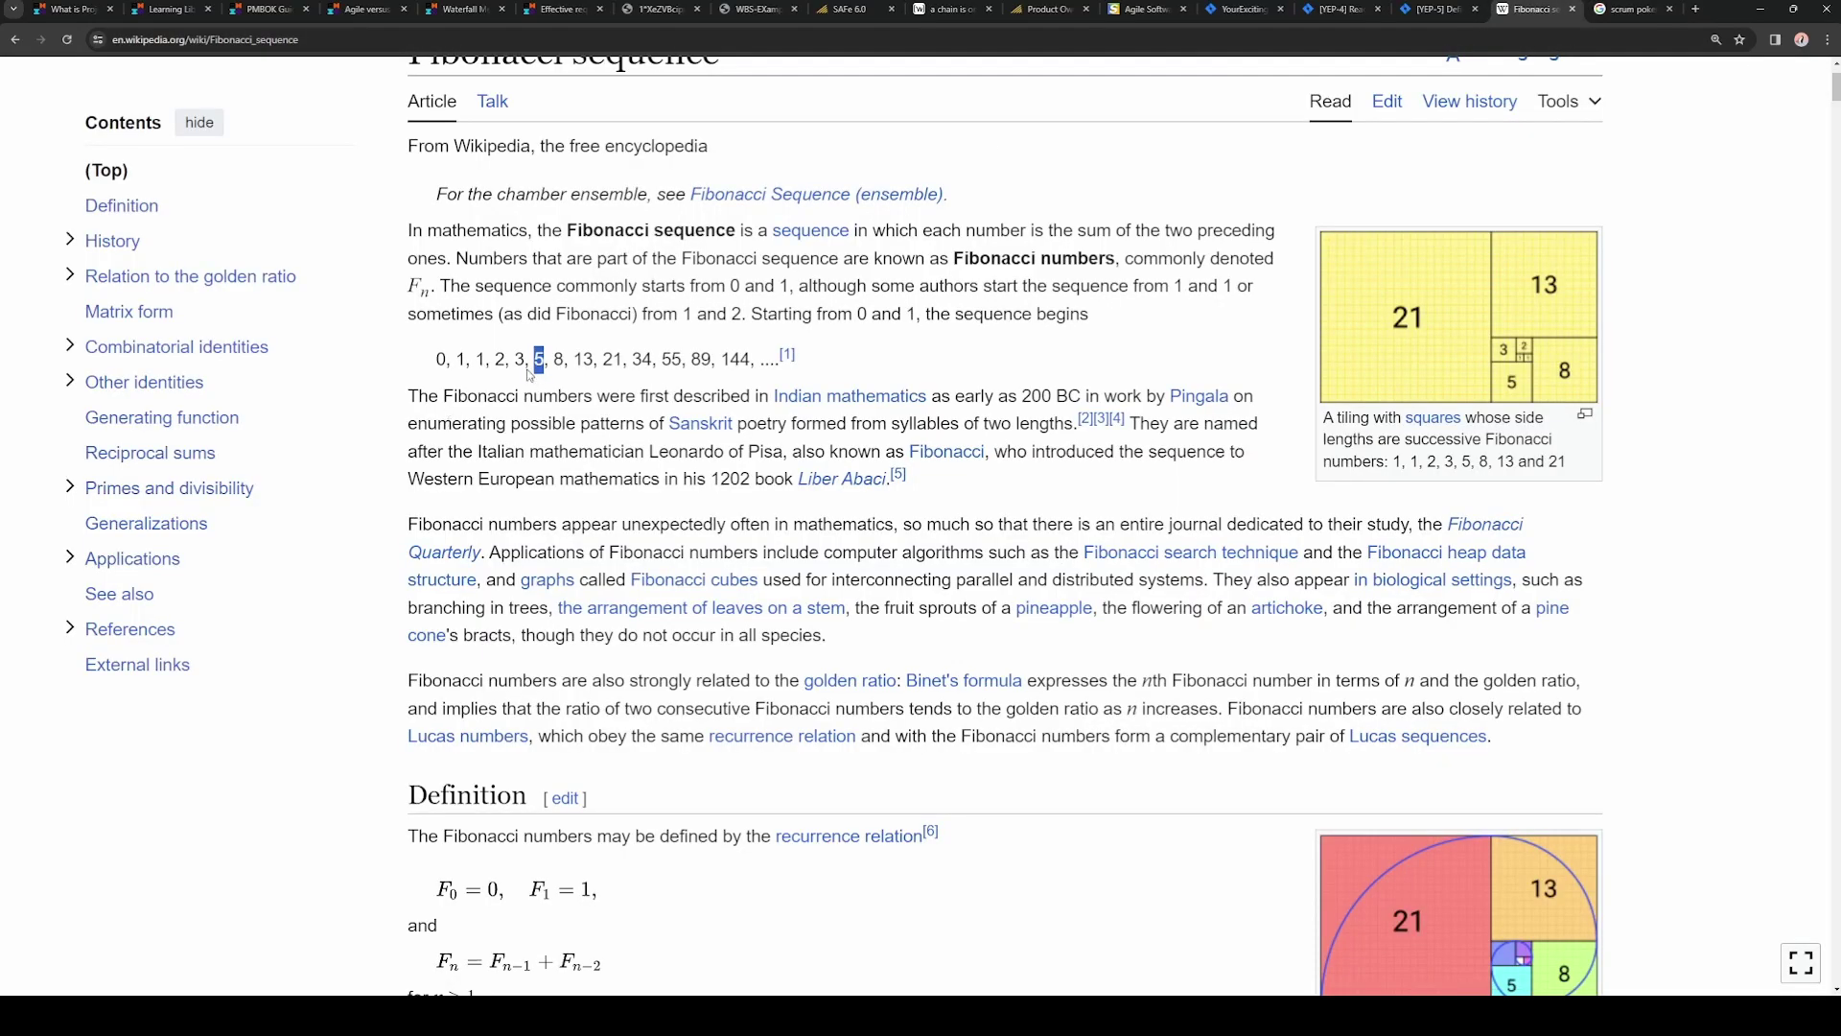
pyautogui.hotkey('ctrl', 'Tab')
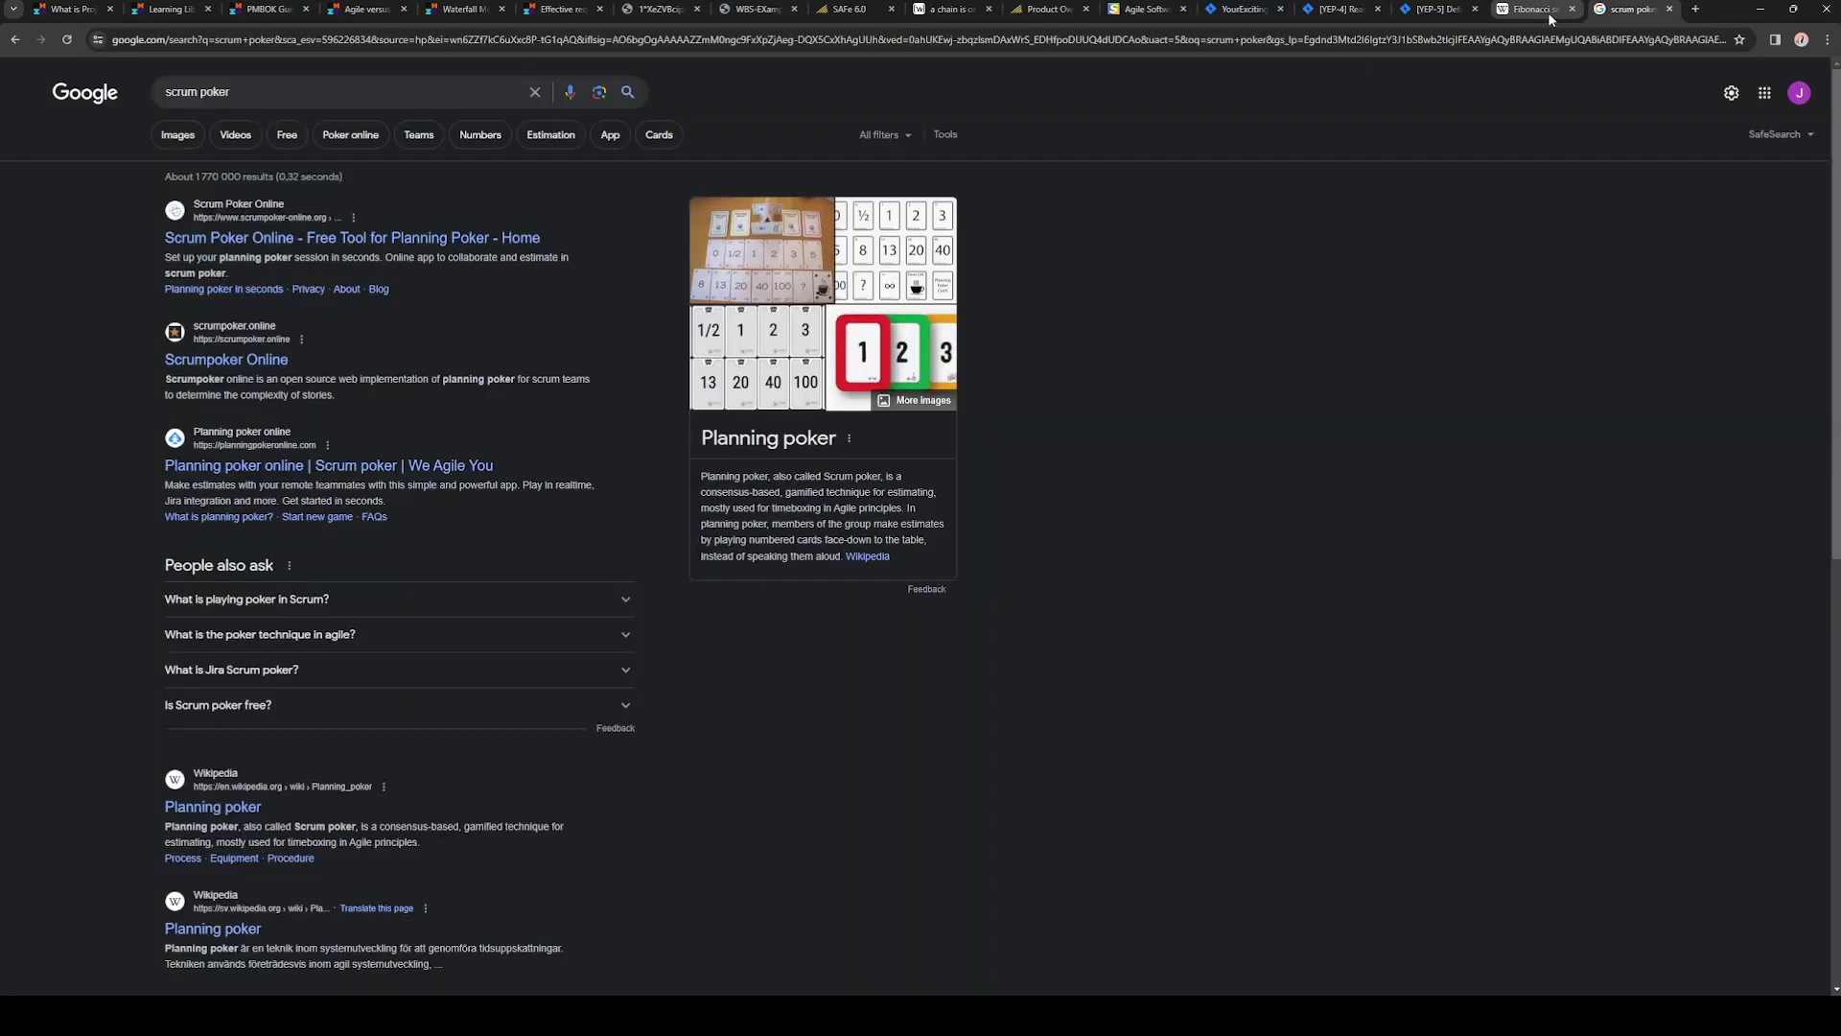
pyautogui.click(1459, 9)
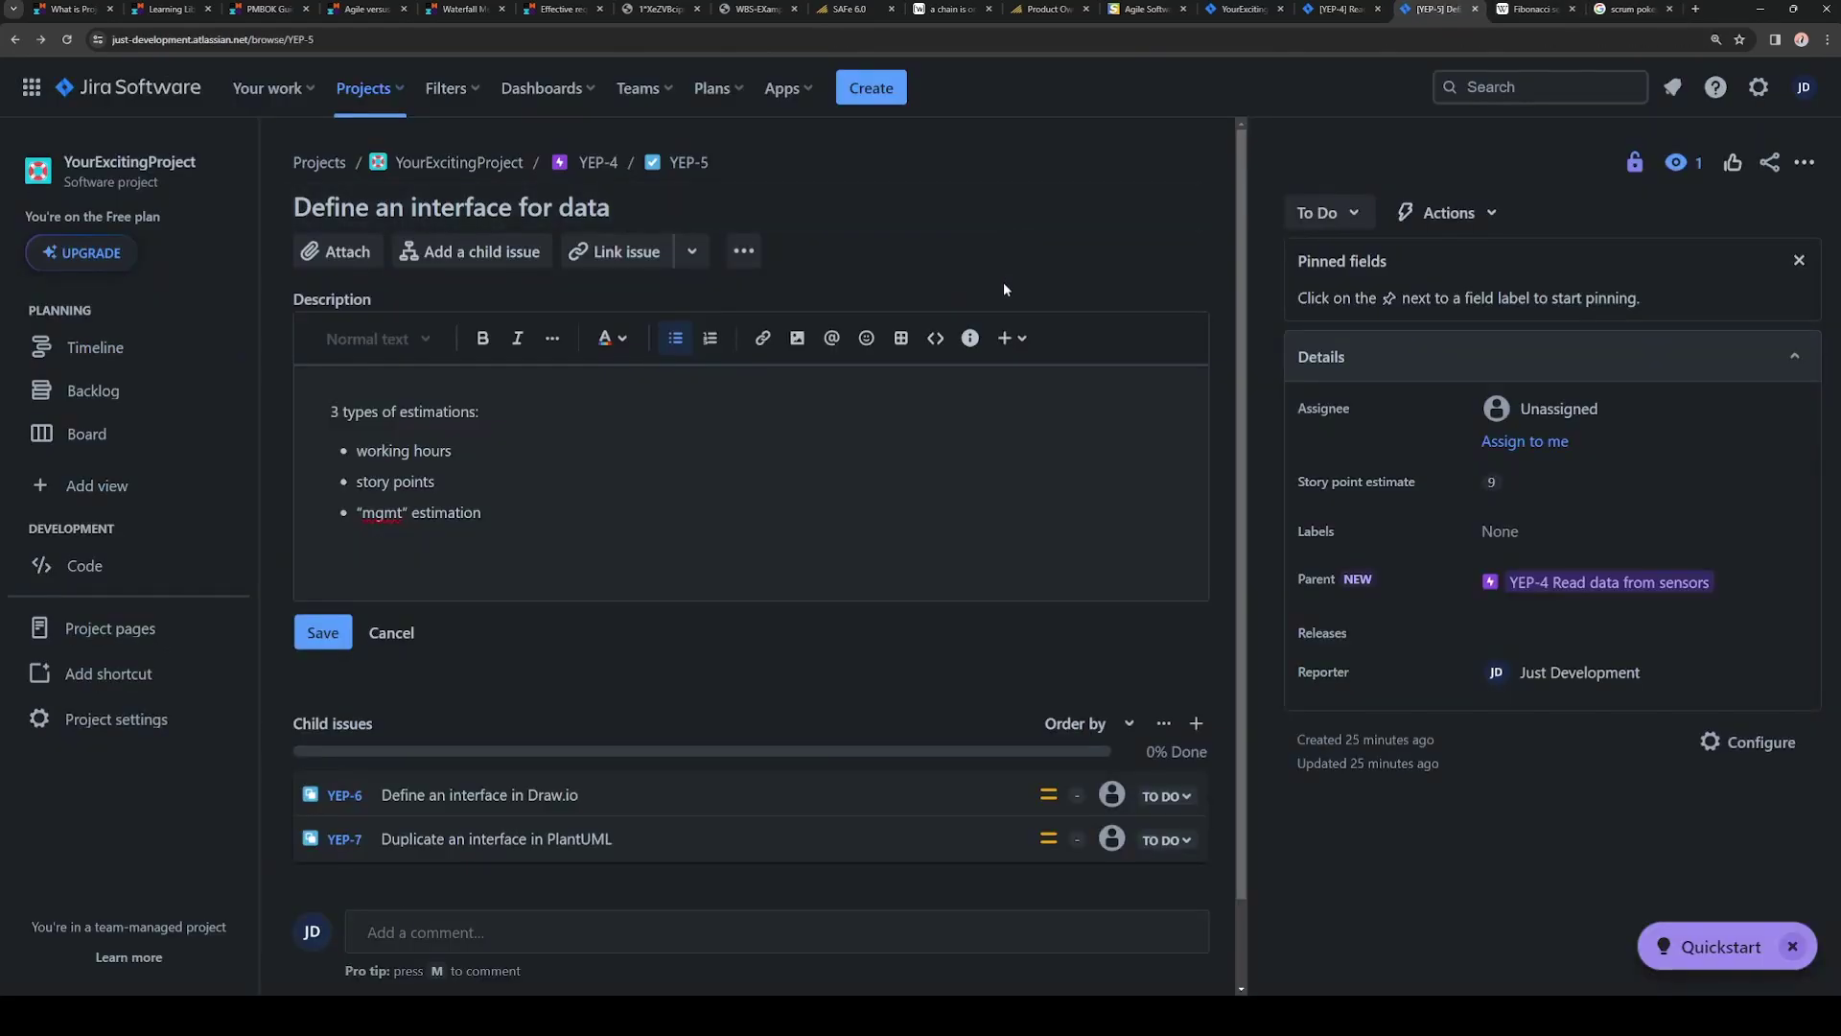
# - Revisit the Scrum diagram, the scrum poker results and the "Read data from sensors" epic, ending on its "Define an interface for data" task
pyautogui.click(1146, 8)
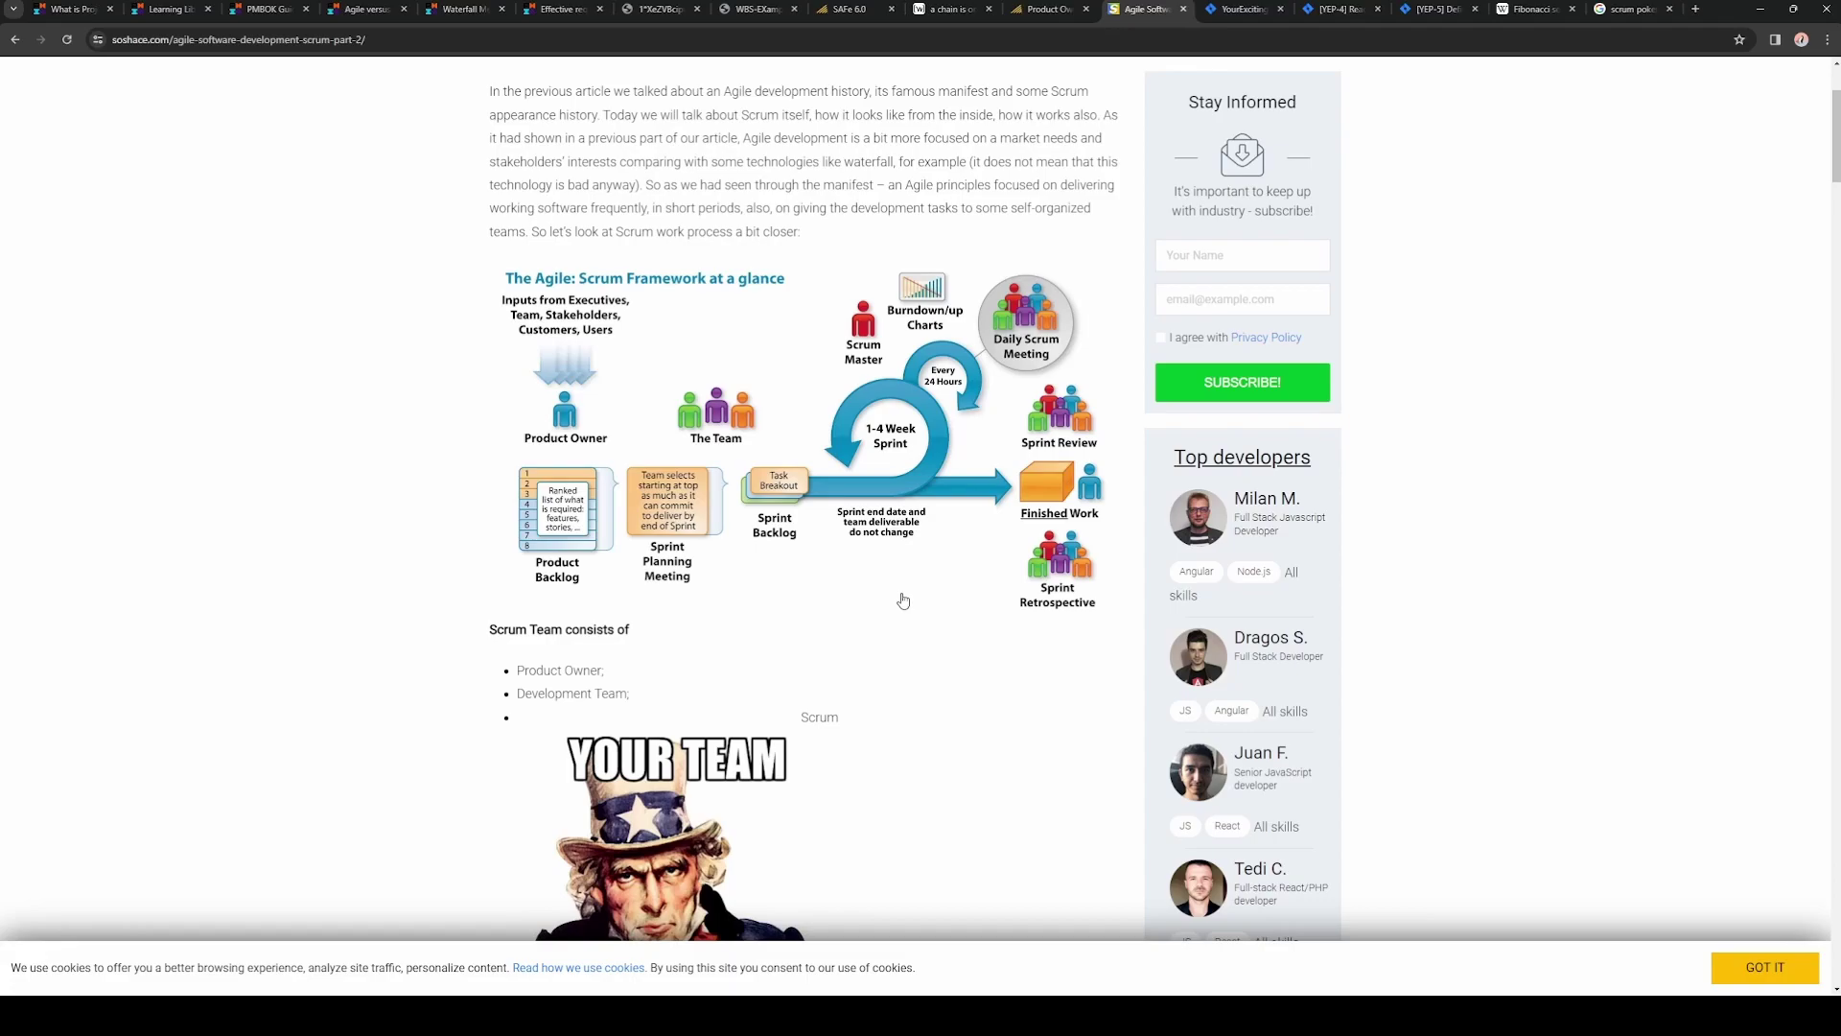
pyautogui.click(1630, 9)
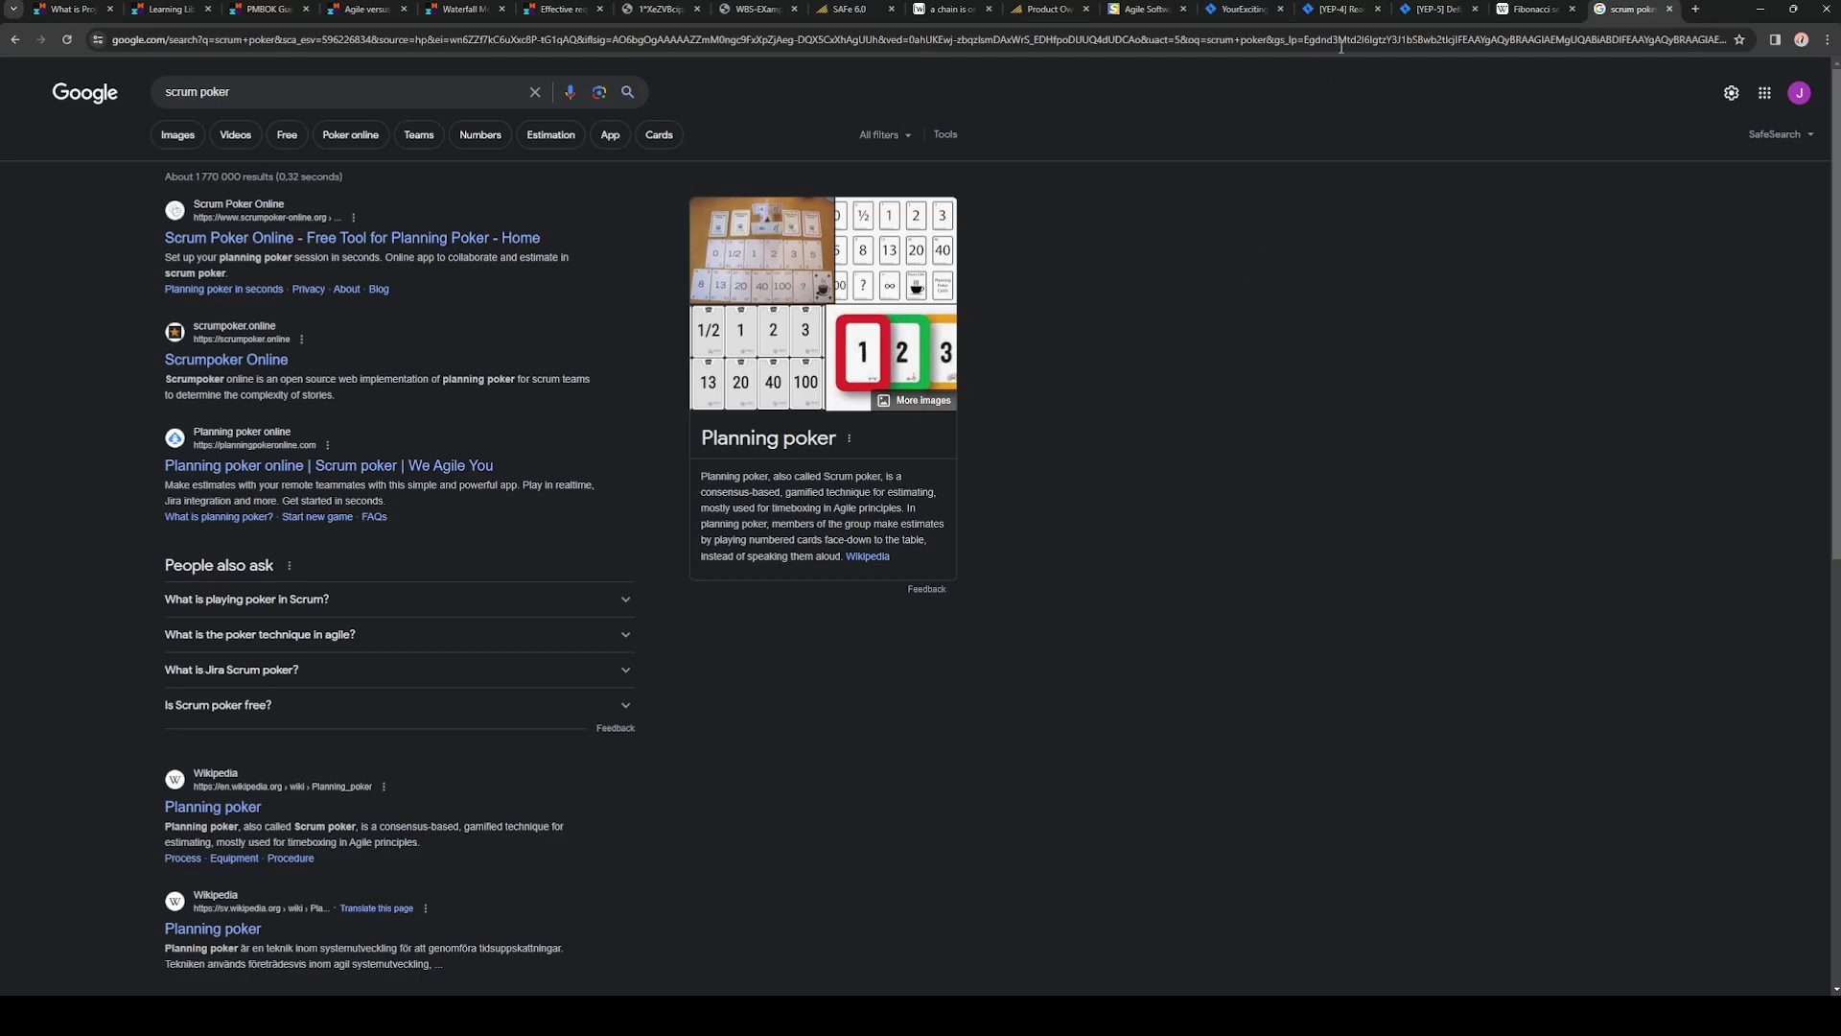
pyautogui.click(1343, 9)
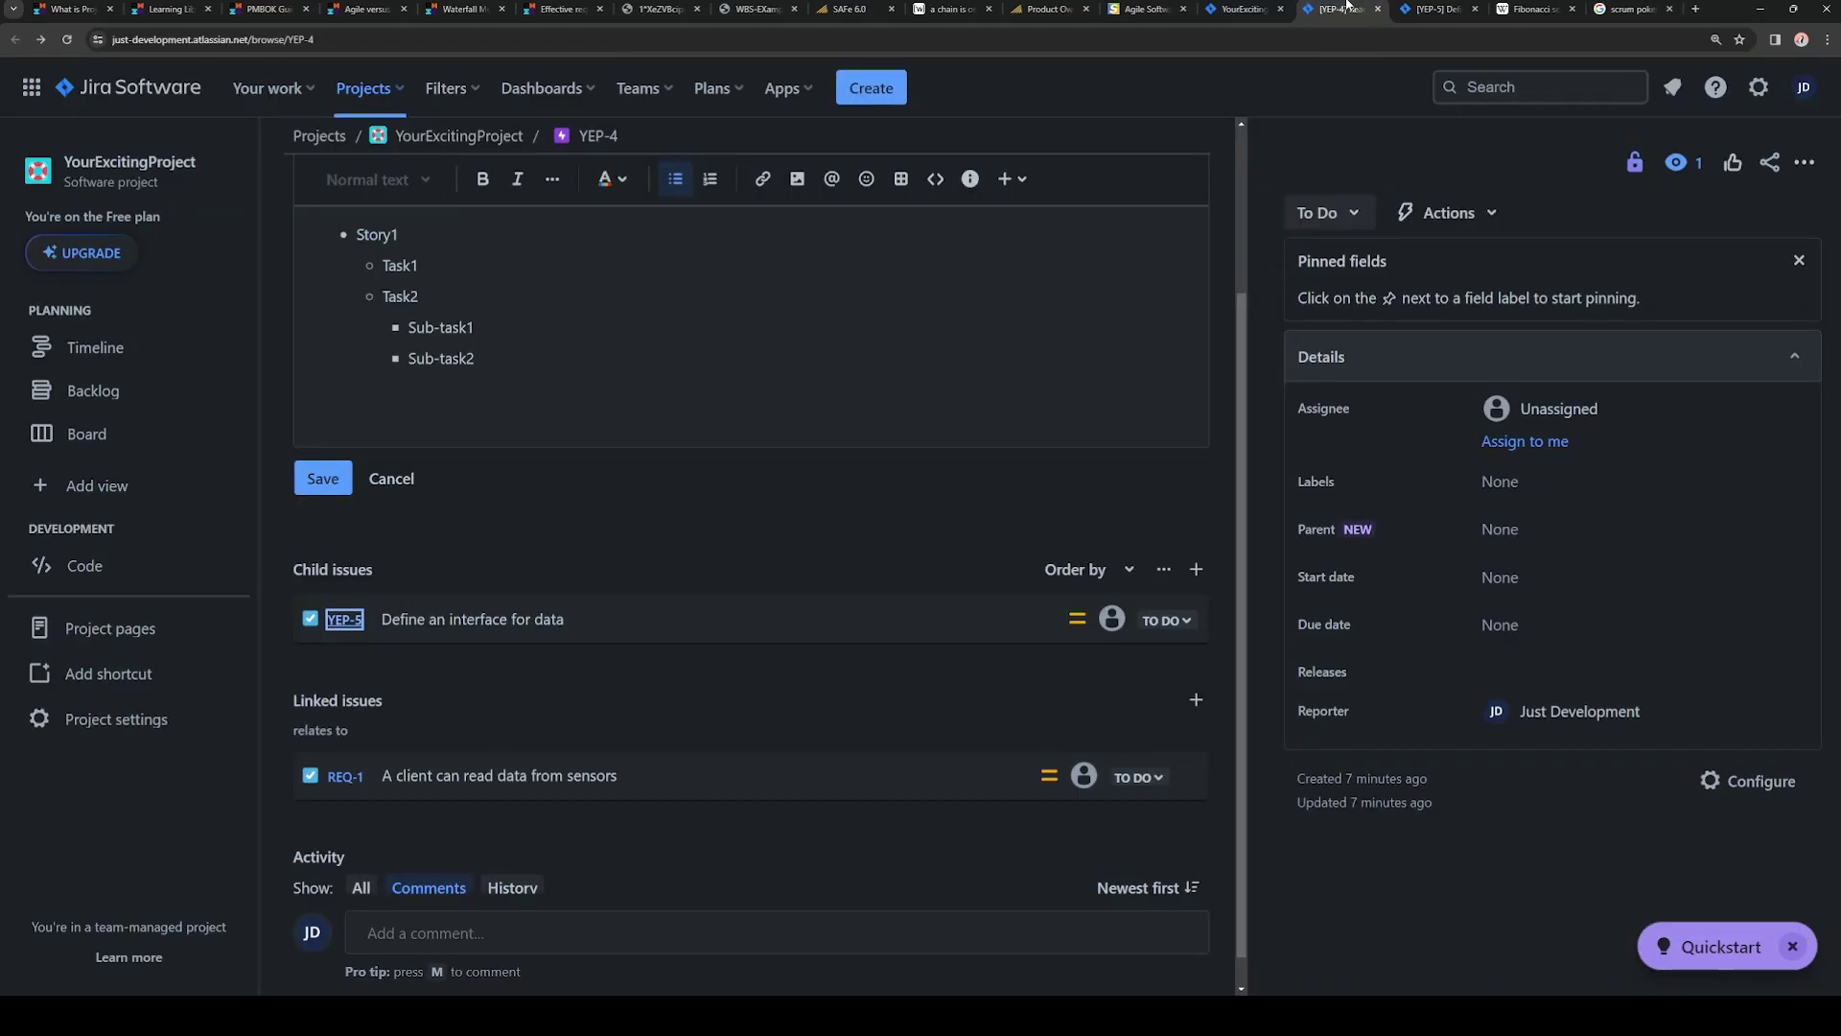
pyautogui.click(1434, 9)
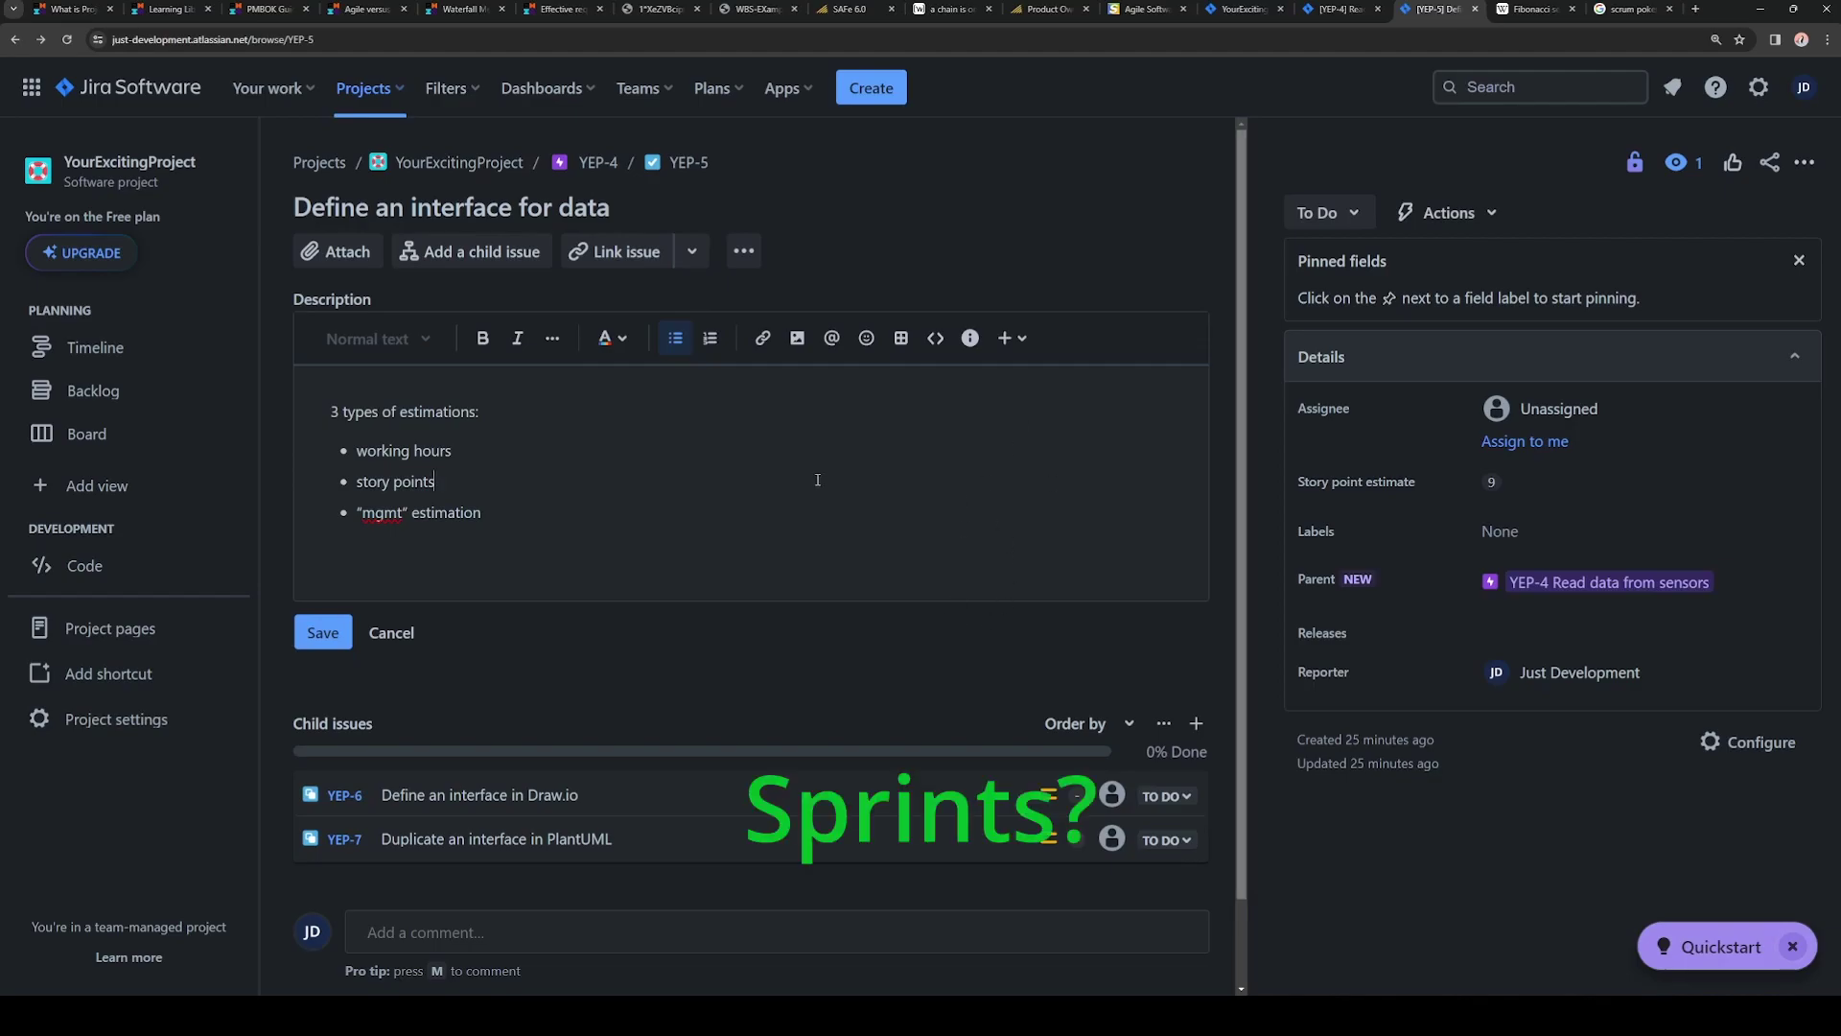
# - Review YourExcitingProject's backlog and the YEP-4 epic's child issues, and reopen task YEP-5
pyautogui.click(52, 388)
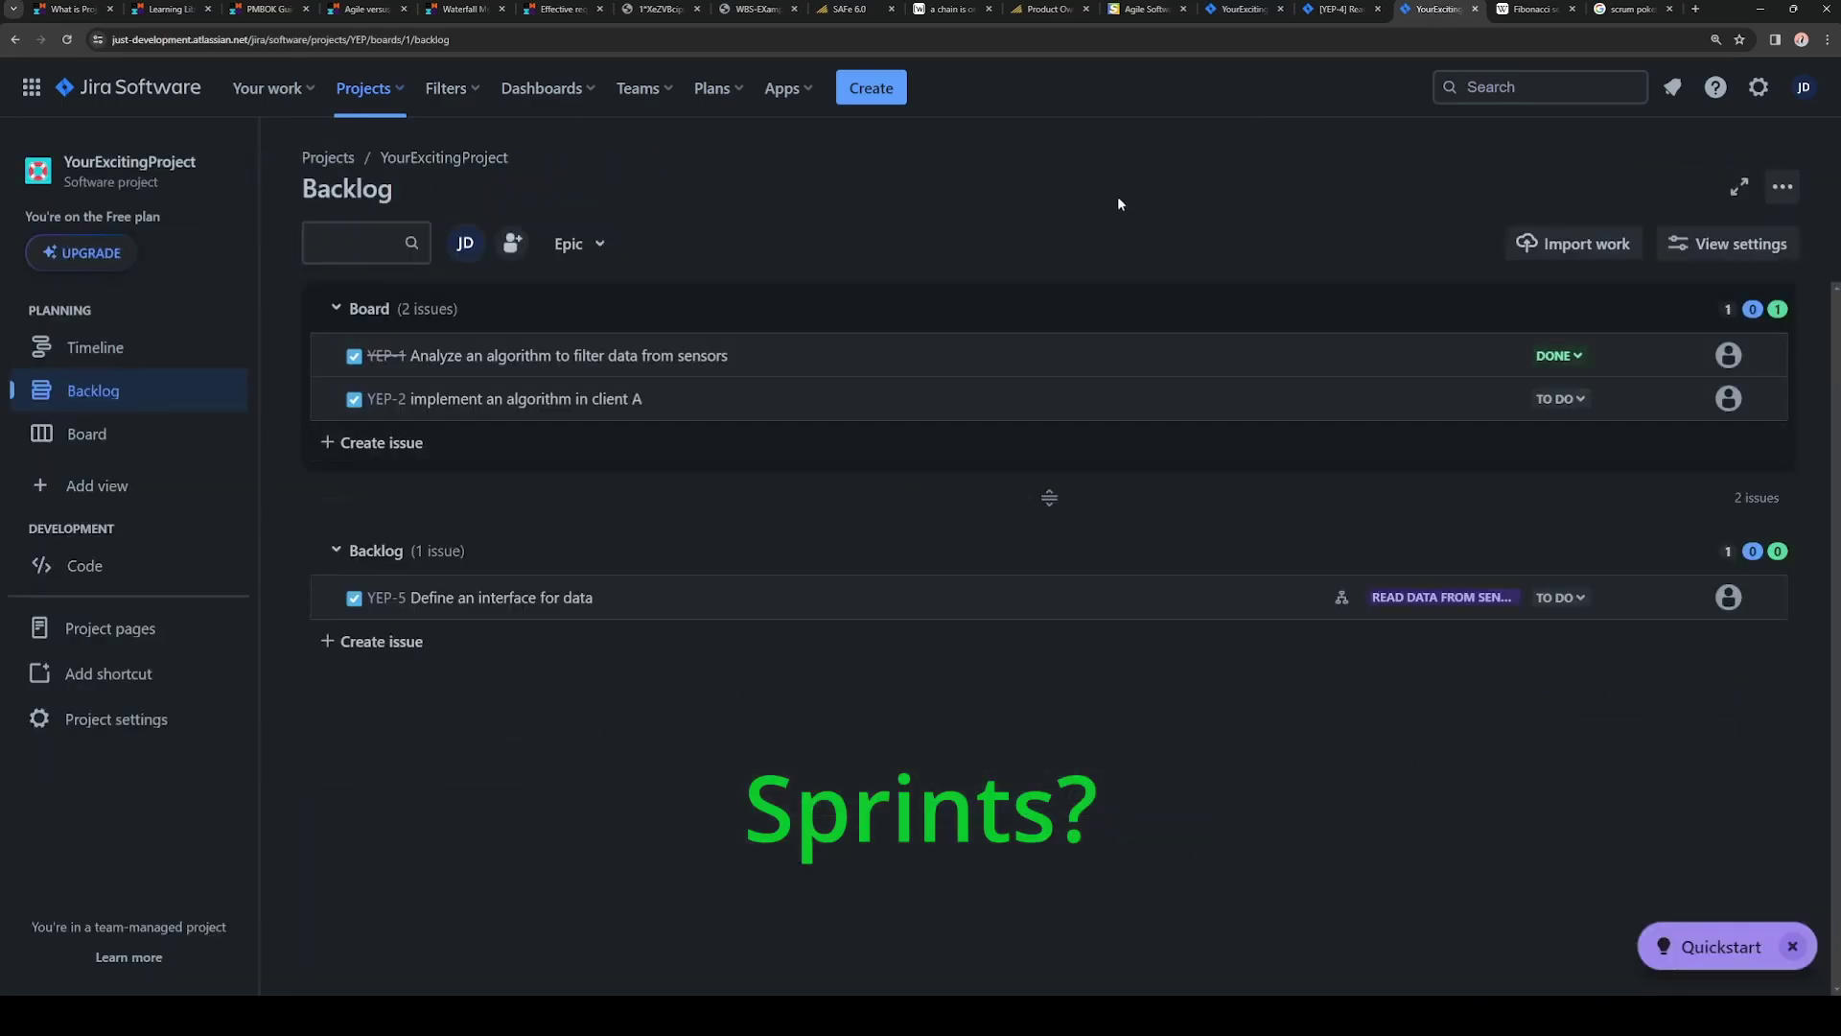
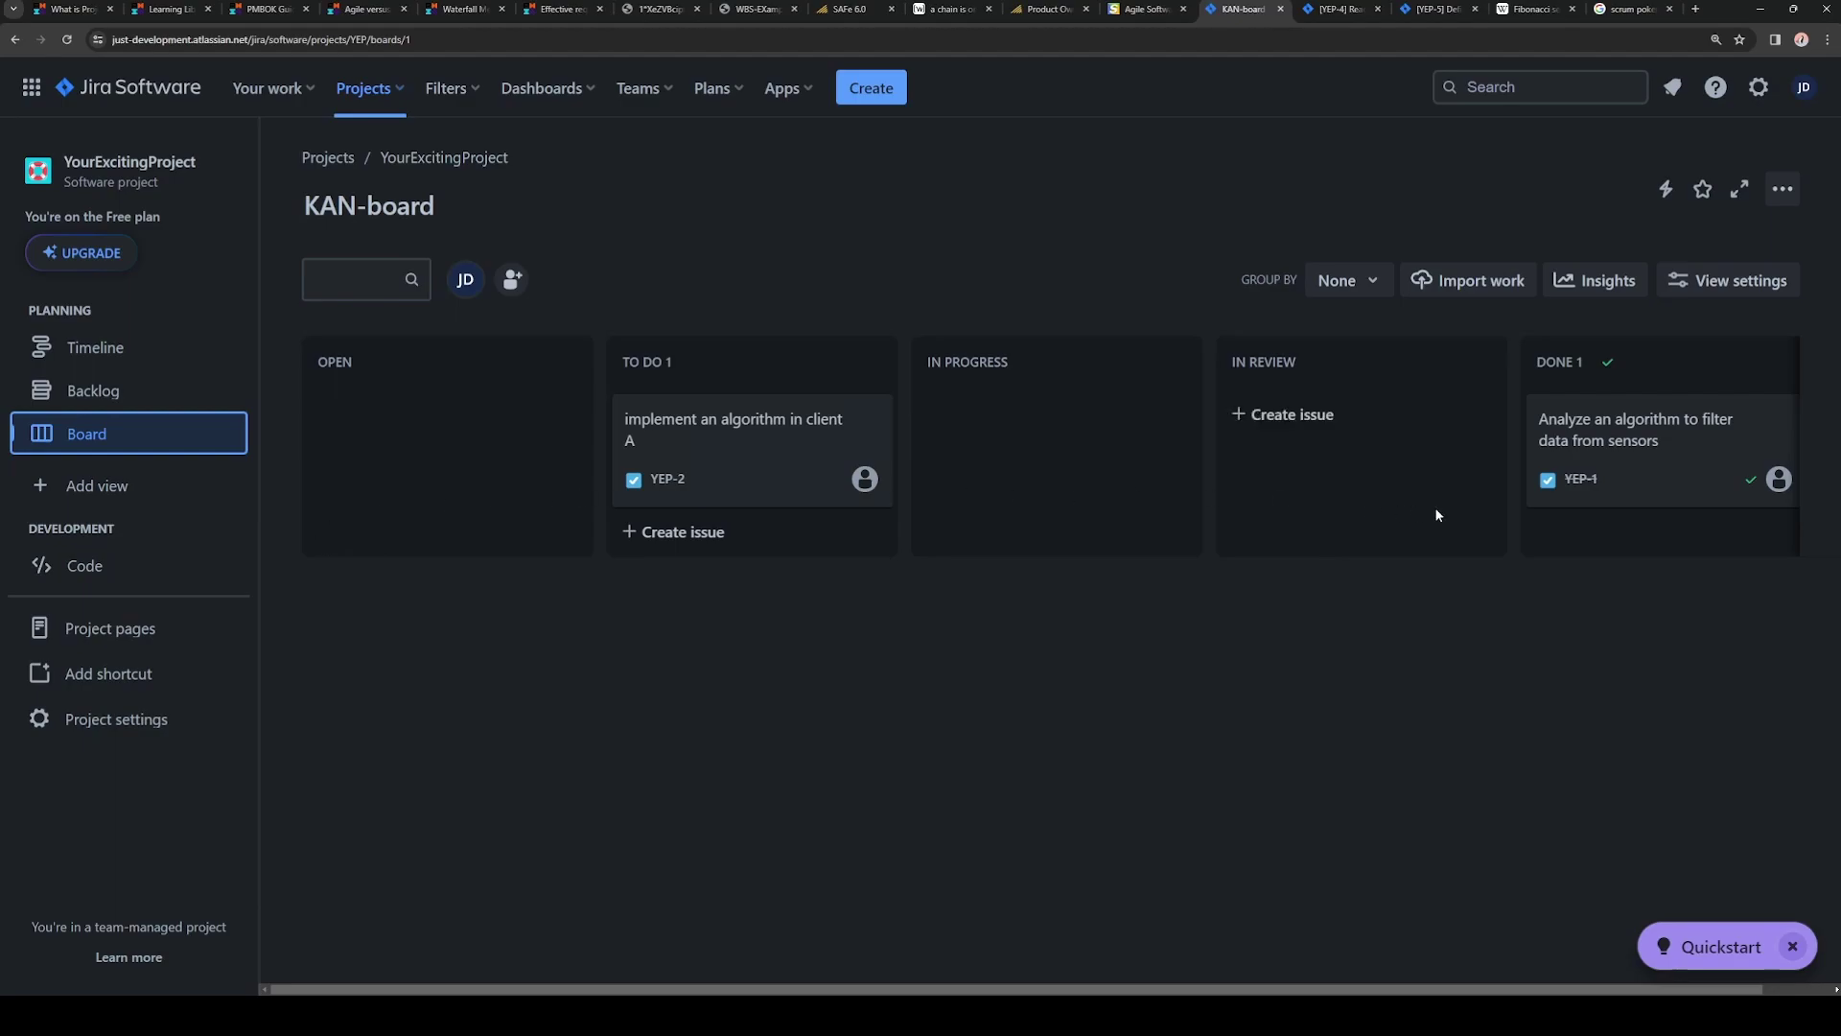
pyautogui.click(91, 390)
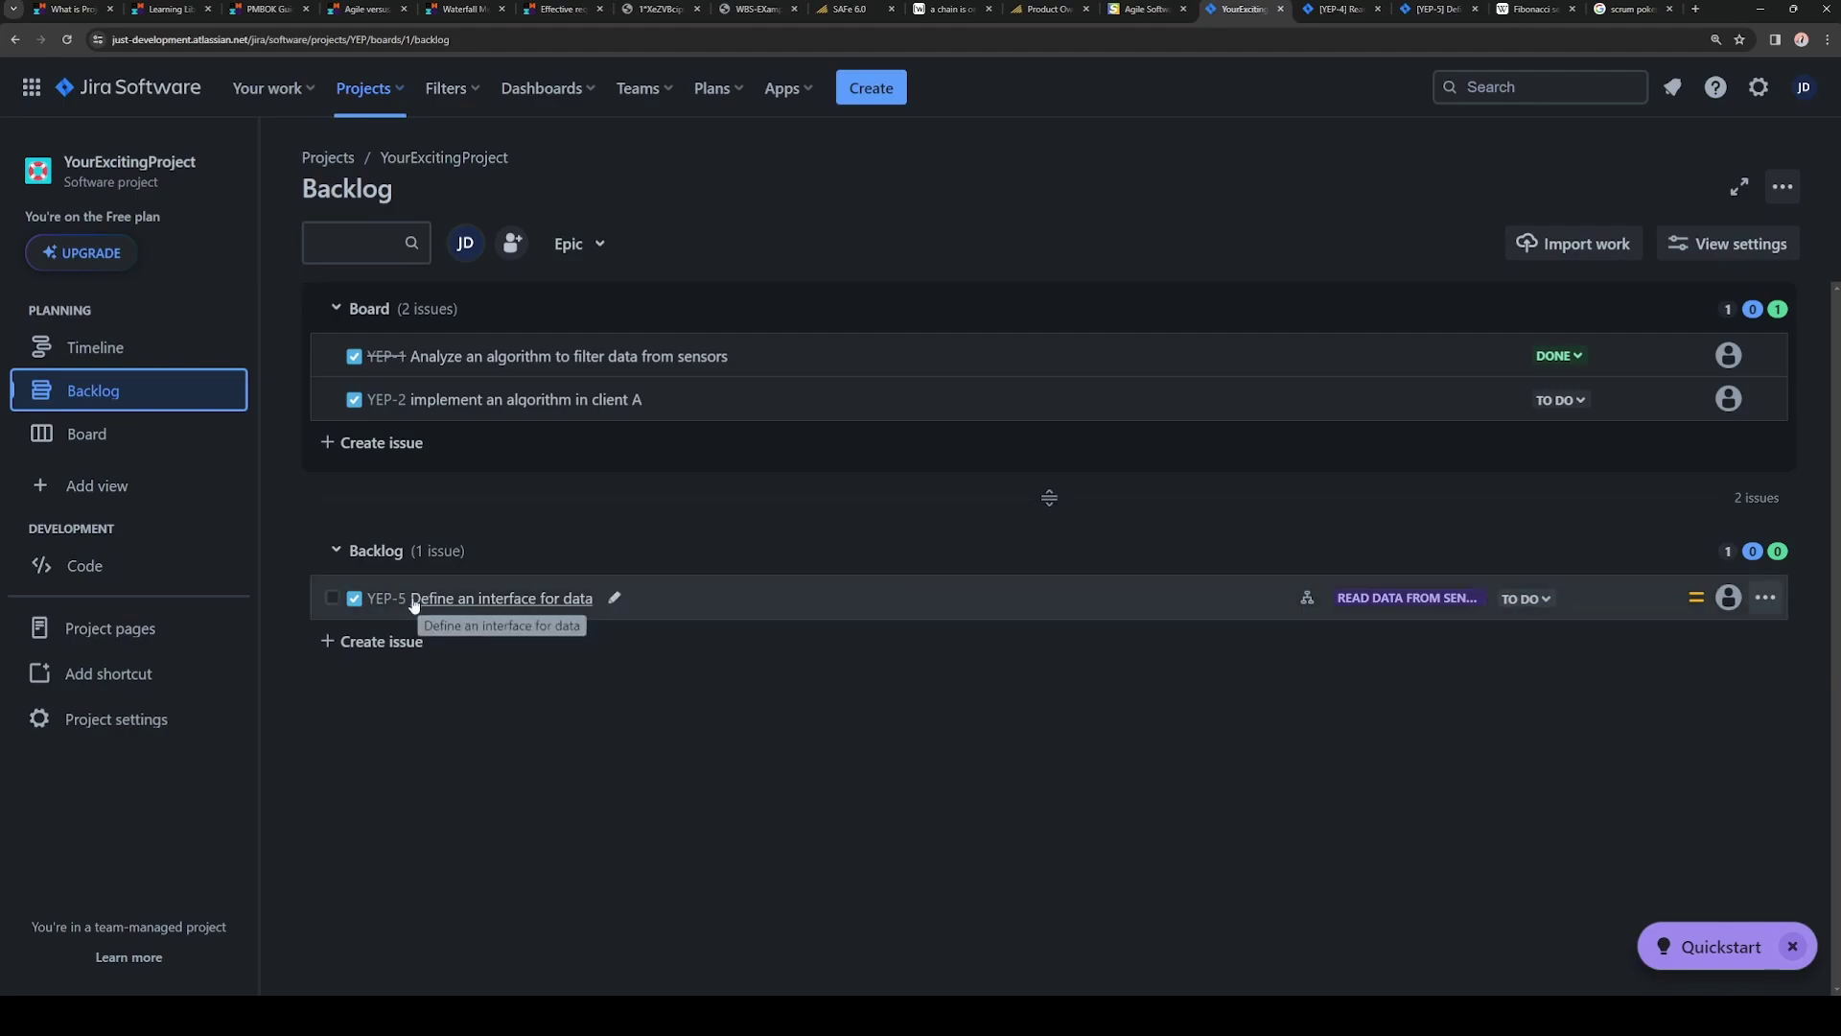
pyautogui.click(1340, 8)
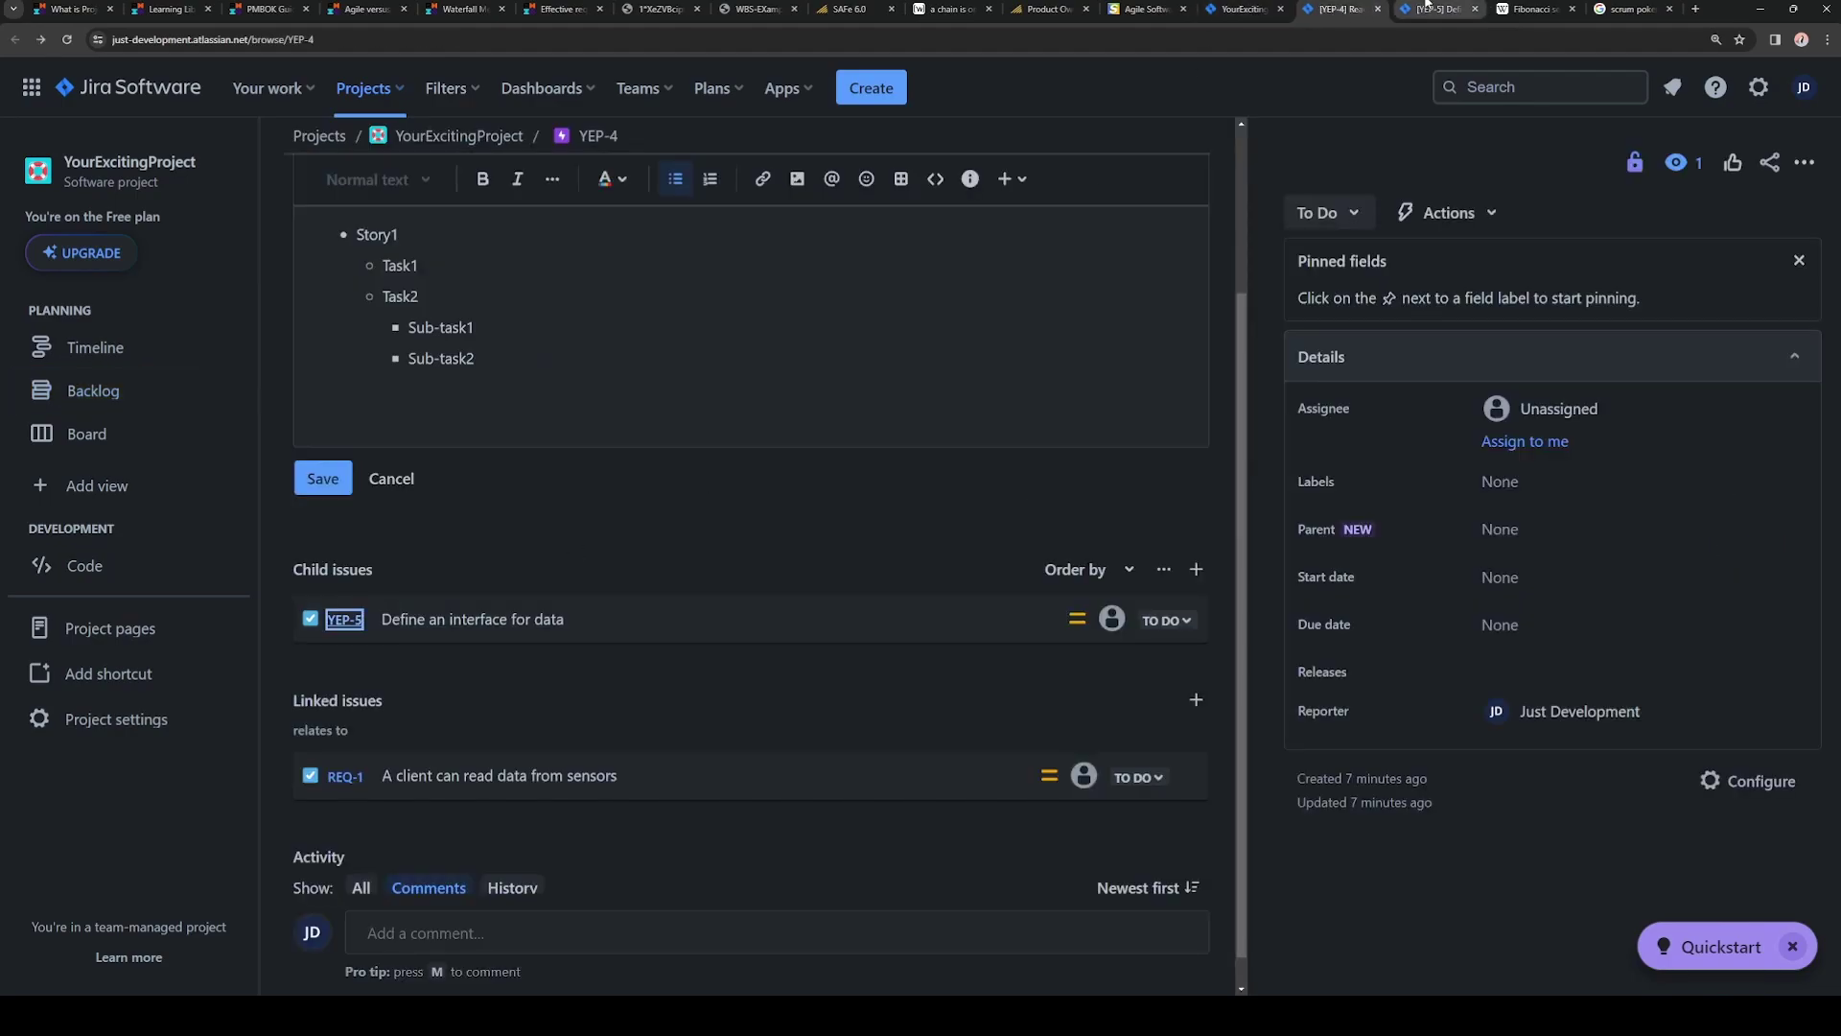
pyautogui.click(1436, 9)
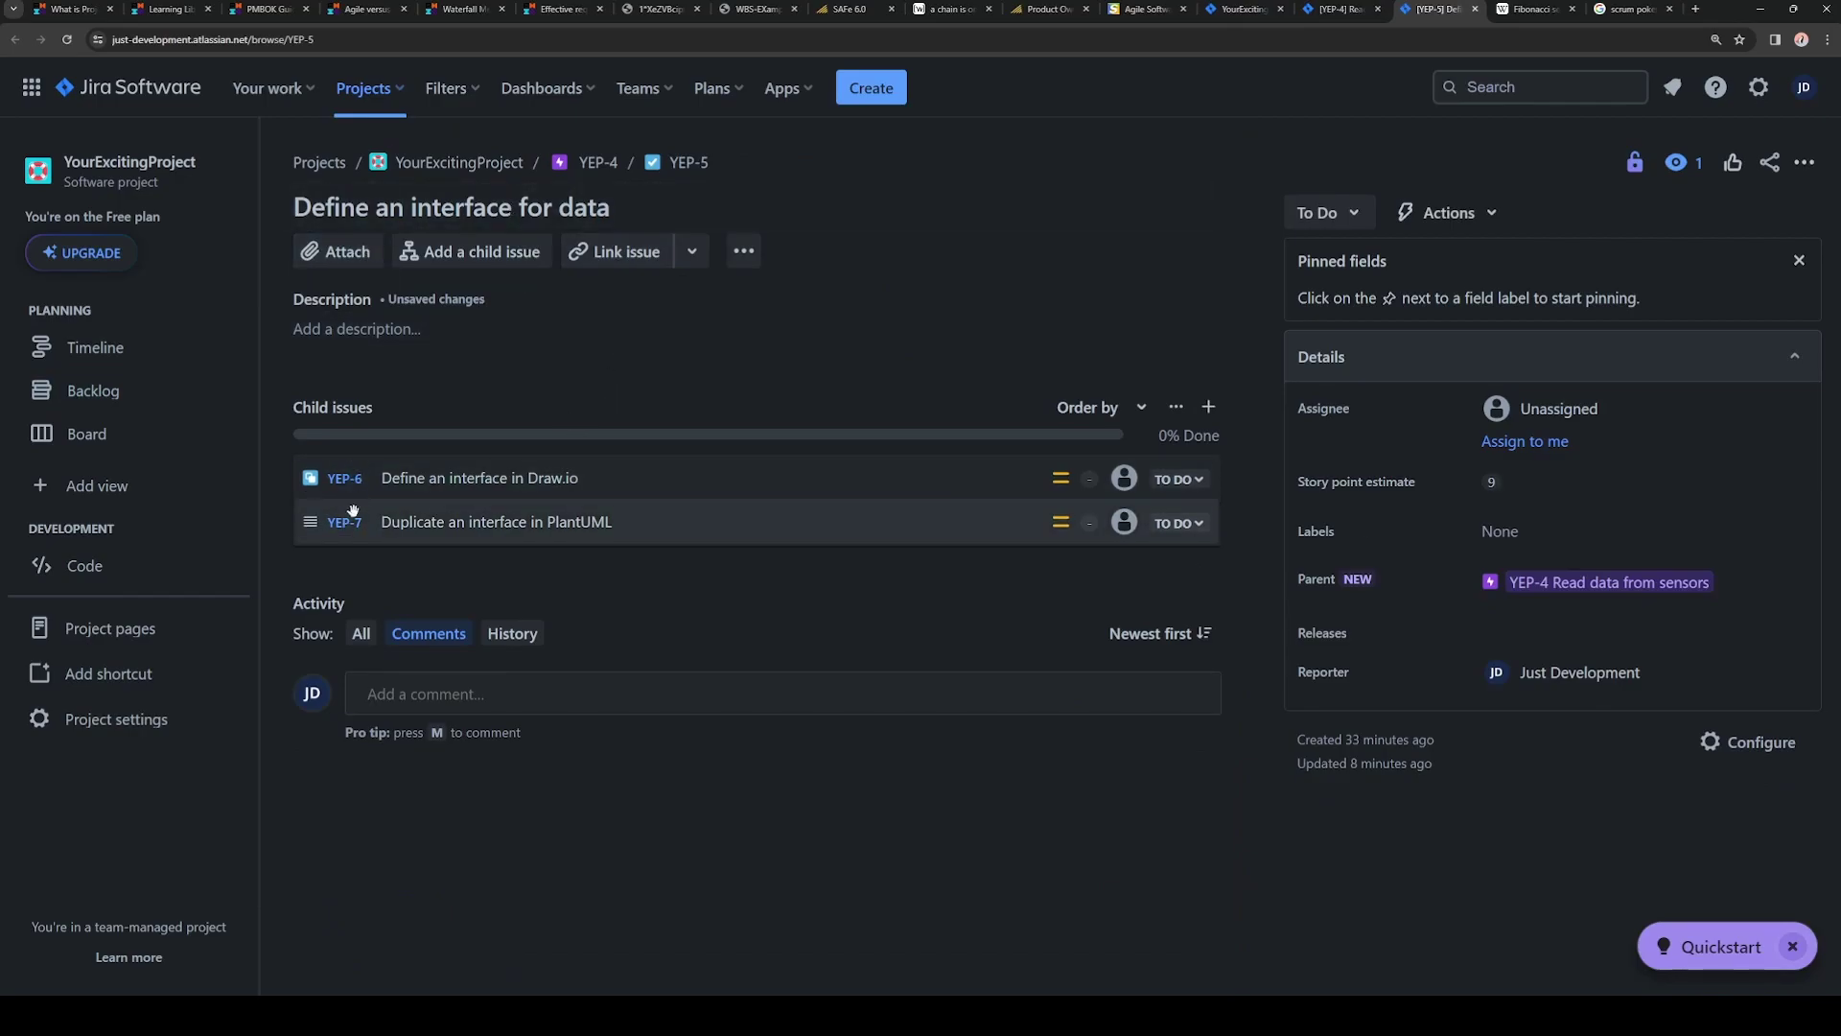
# - Link sub-task YEP-7 "Duplicate an interface in PlantUML" as blocked by YEP-6 "Define an interface in Draw.io", and open YEP-6 to check the link
pyautogui.moveTo(376, 490)
pyautogui.click(338, 522)
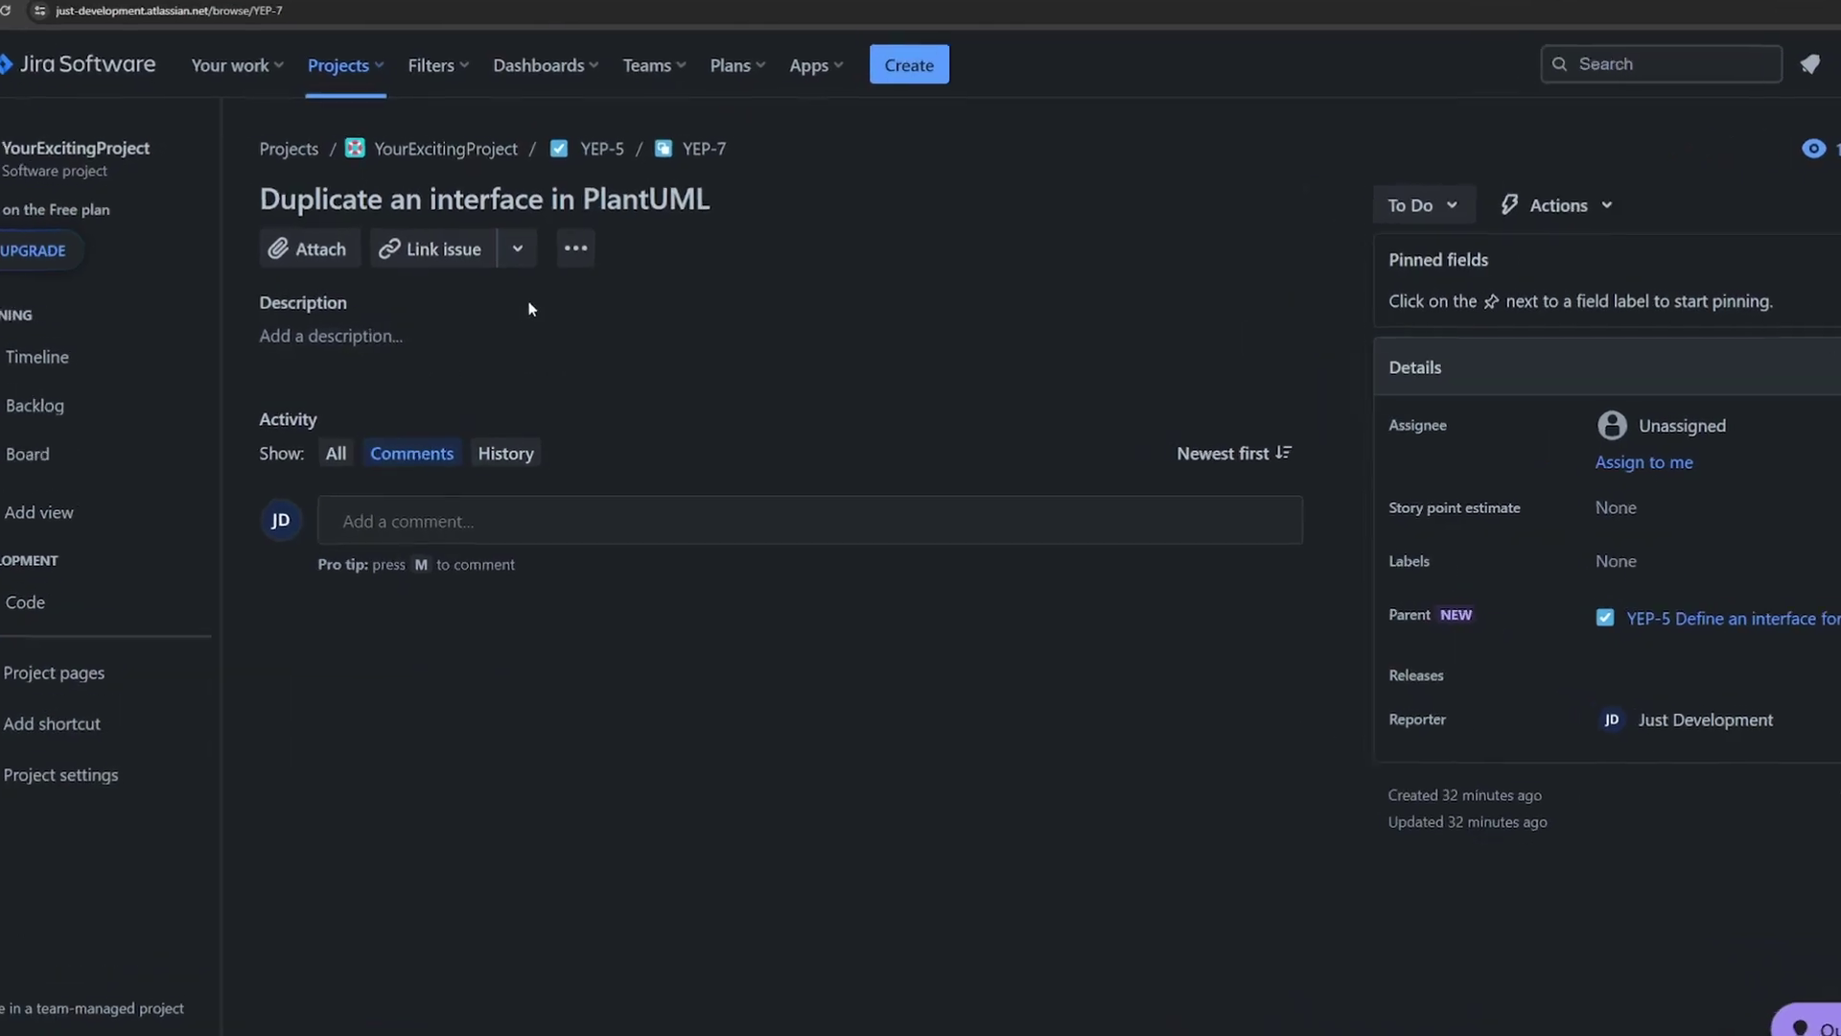
pyautogui.click(483, 259)
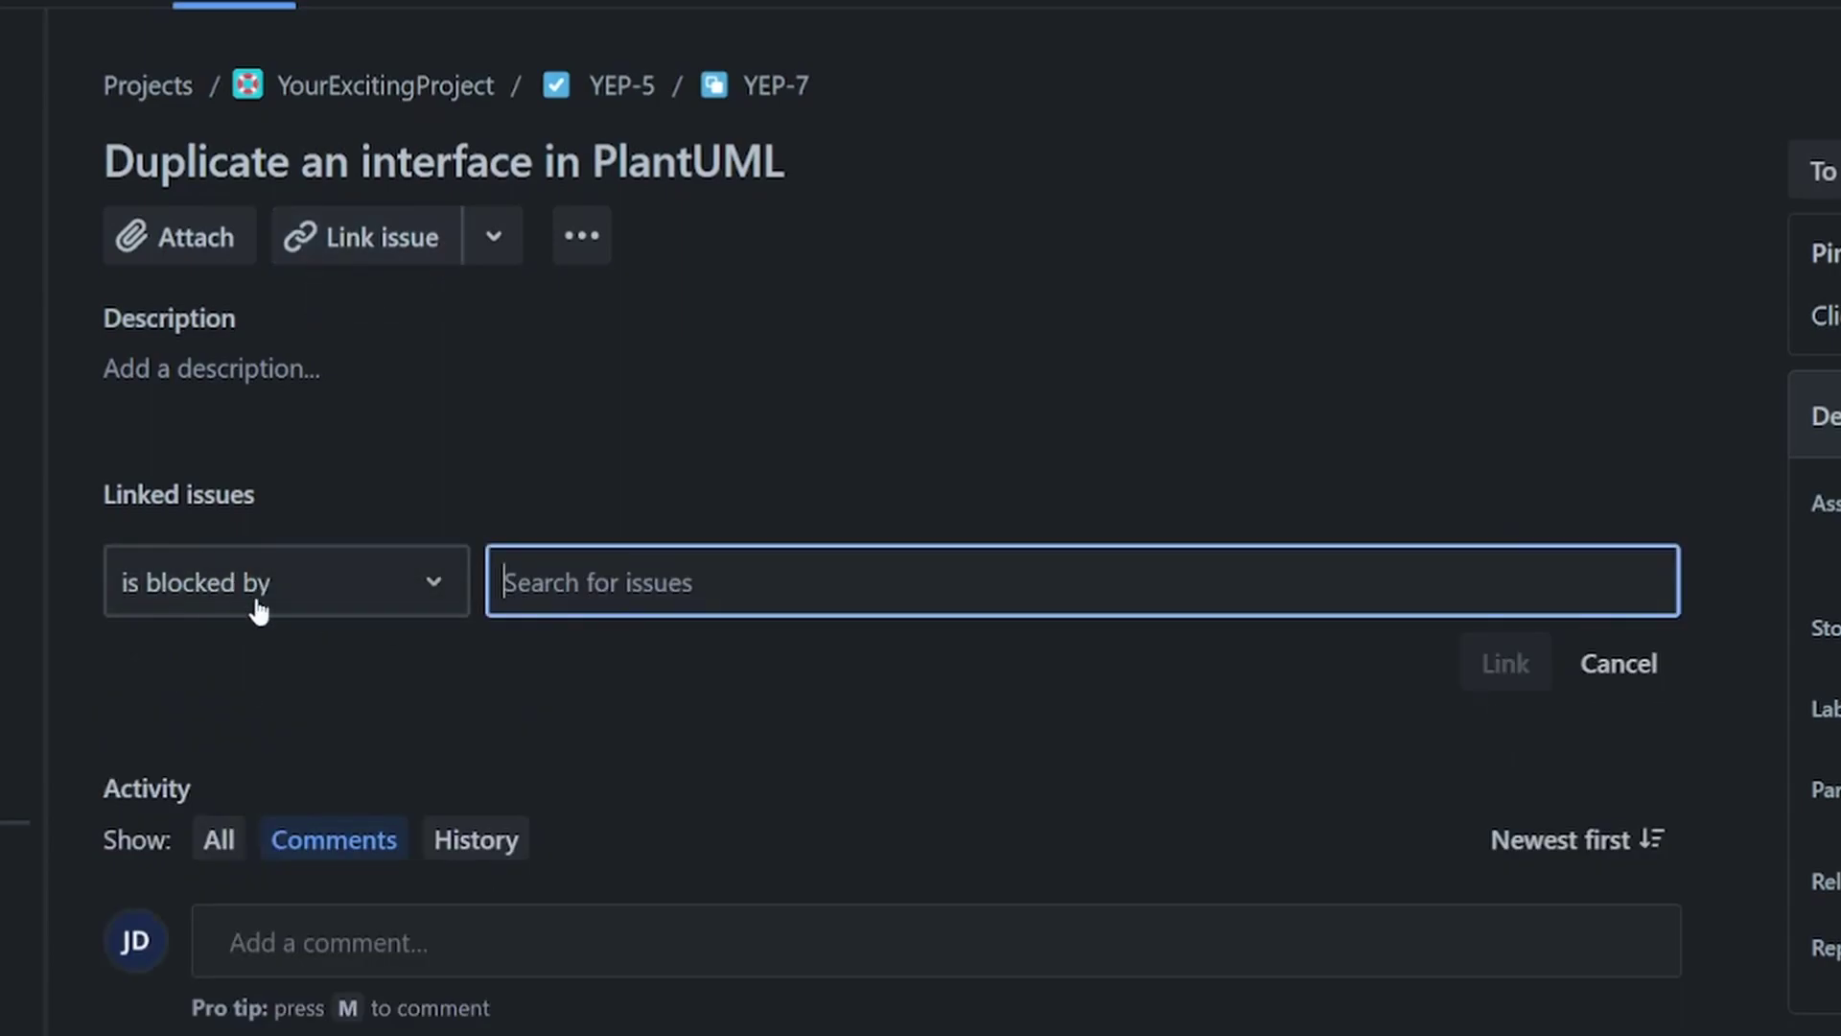
pyautogui.click(434, 585)
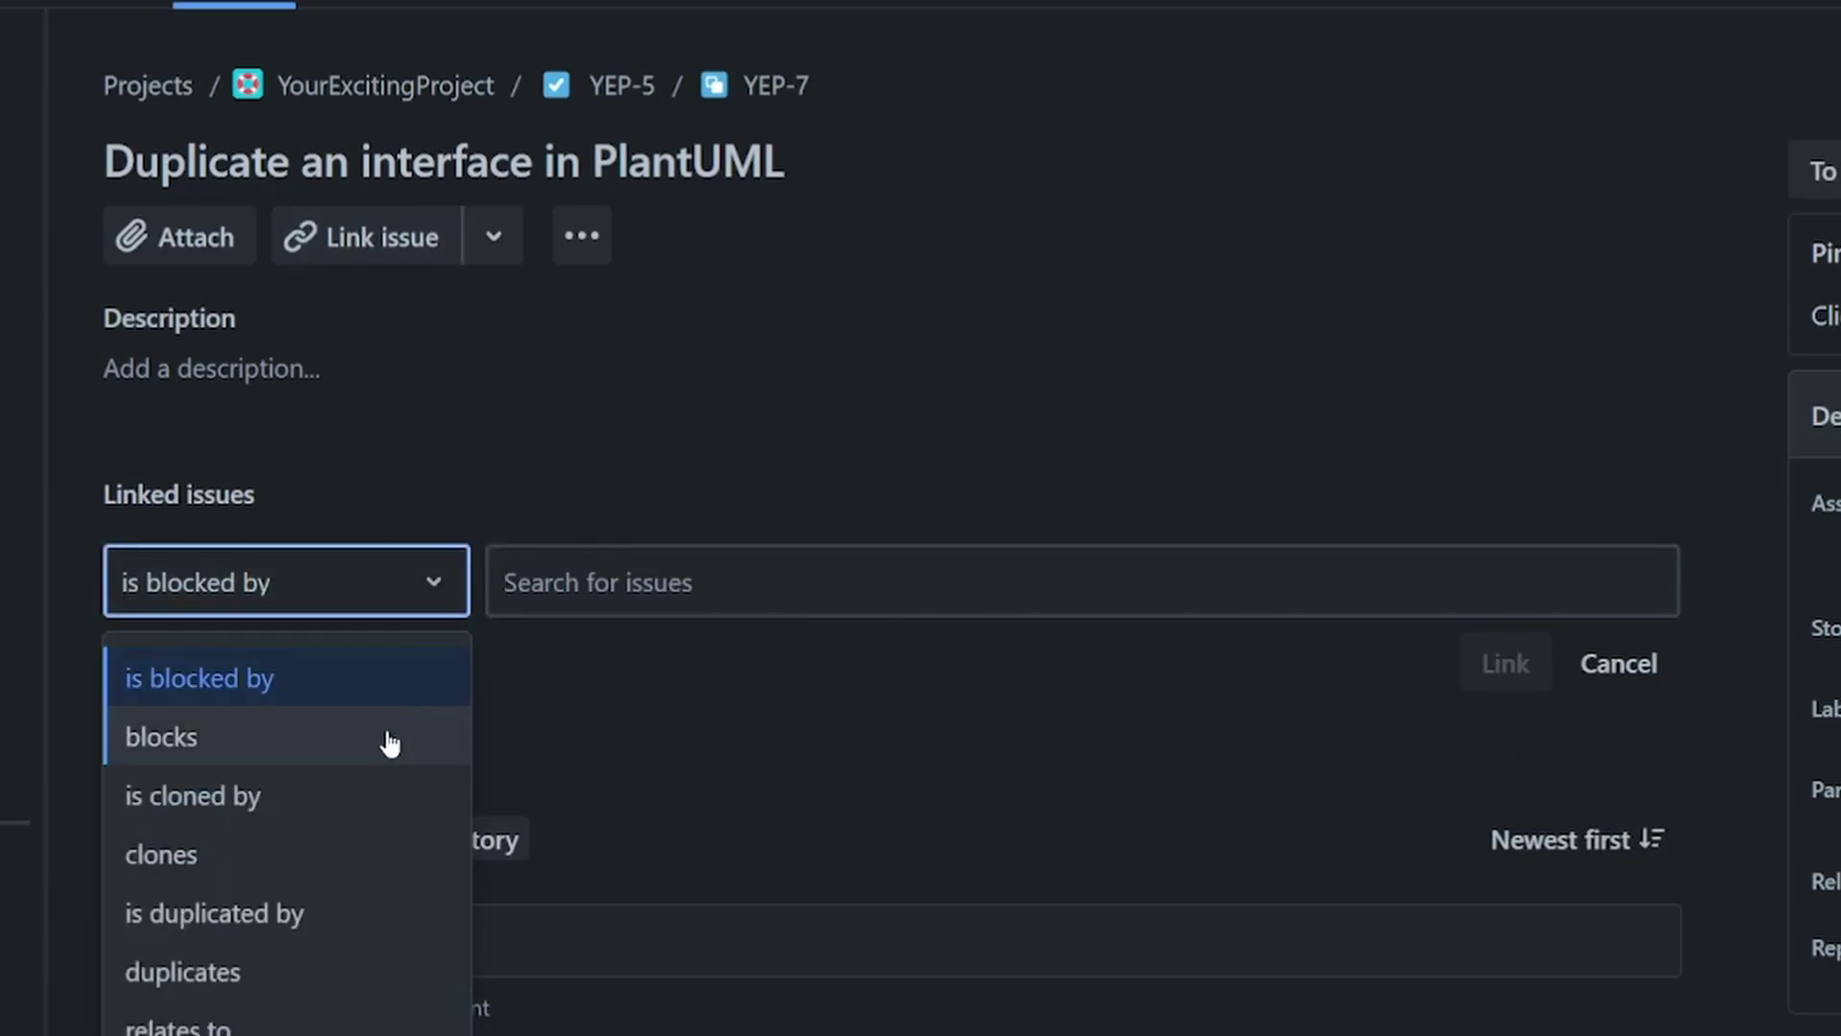
pyautogui.click(595, 579)
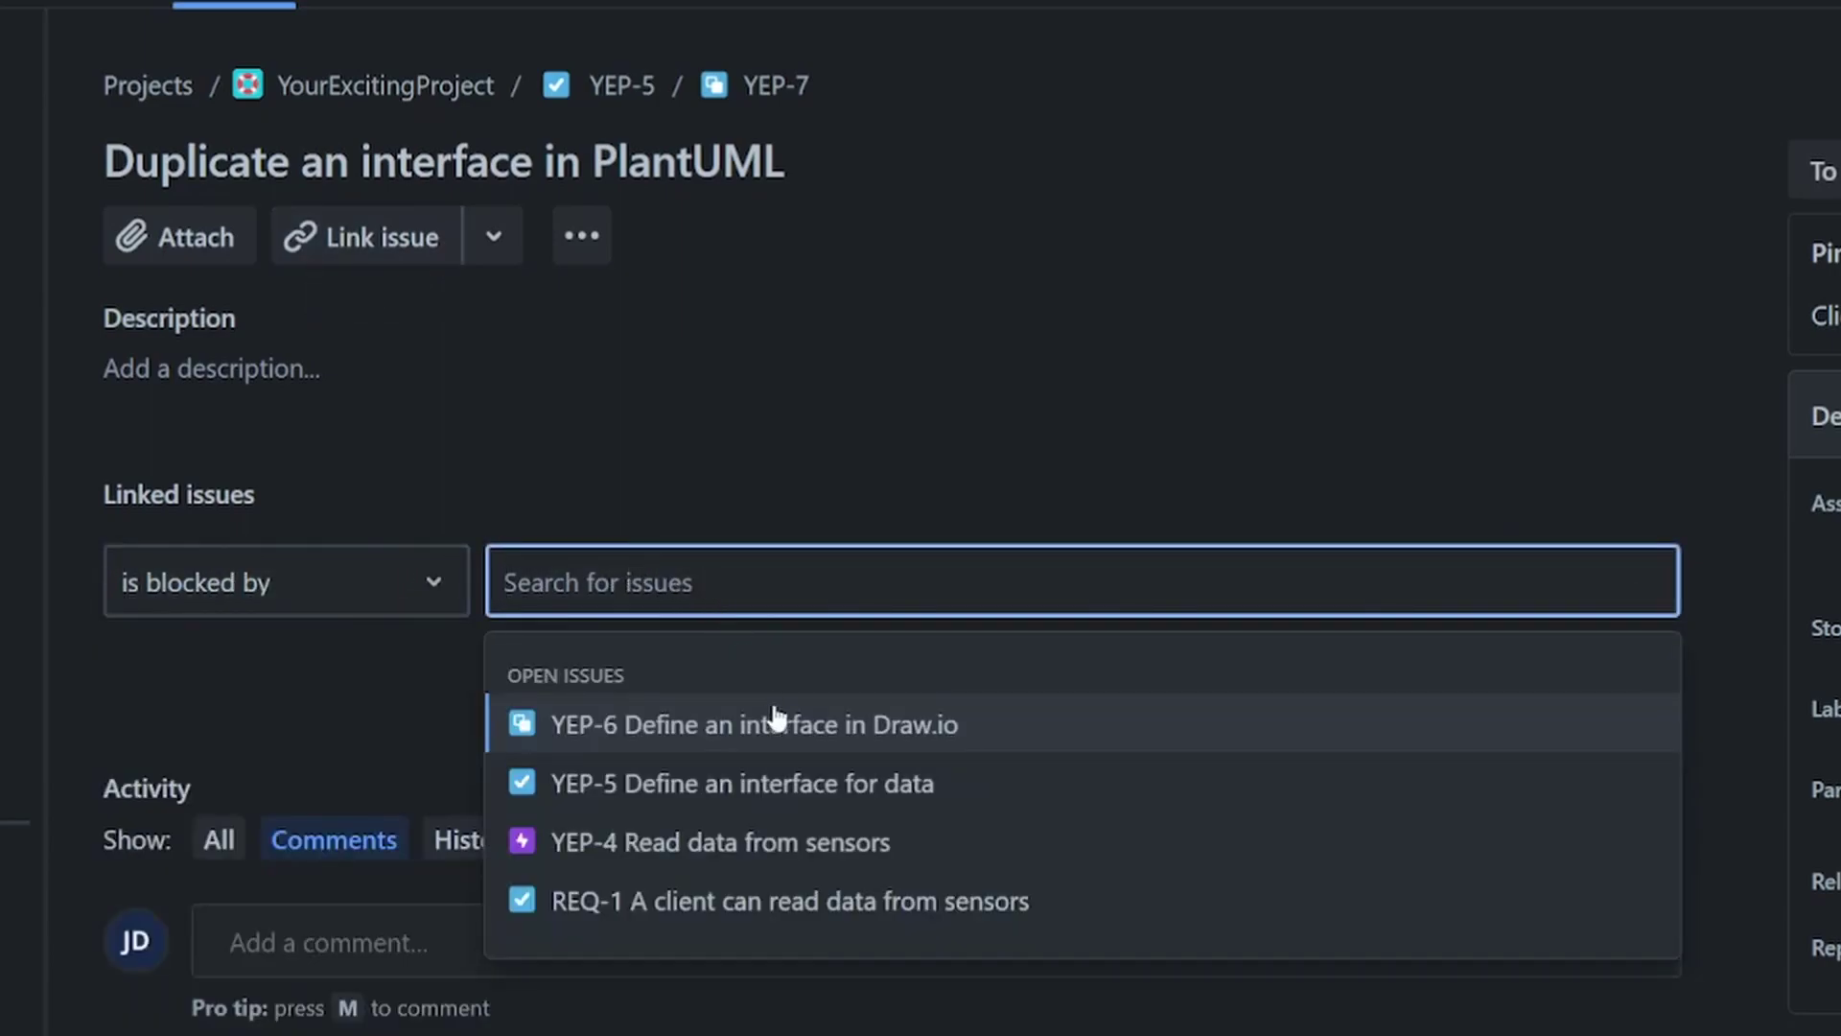
pyautogui.click(897, 746)
pyautogui.click(1496, 662)
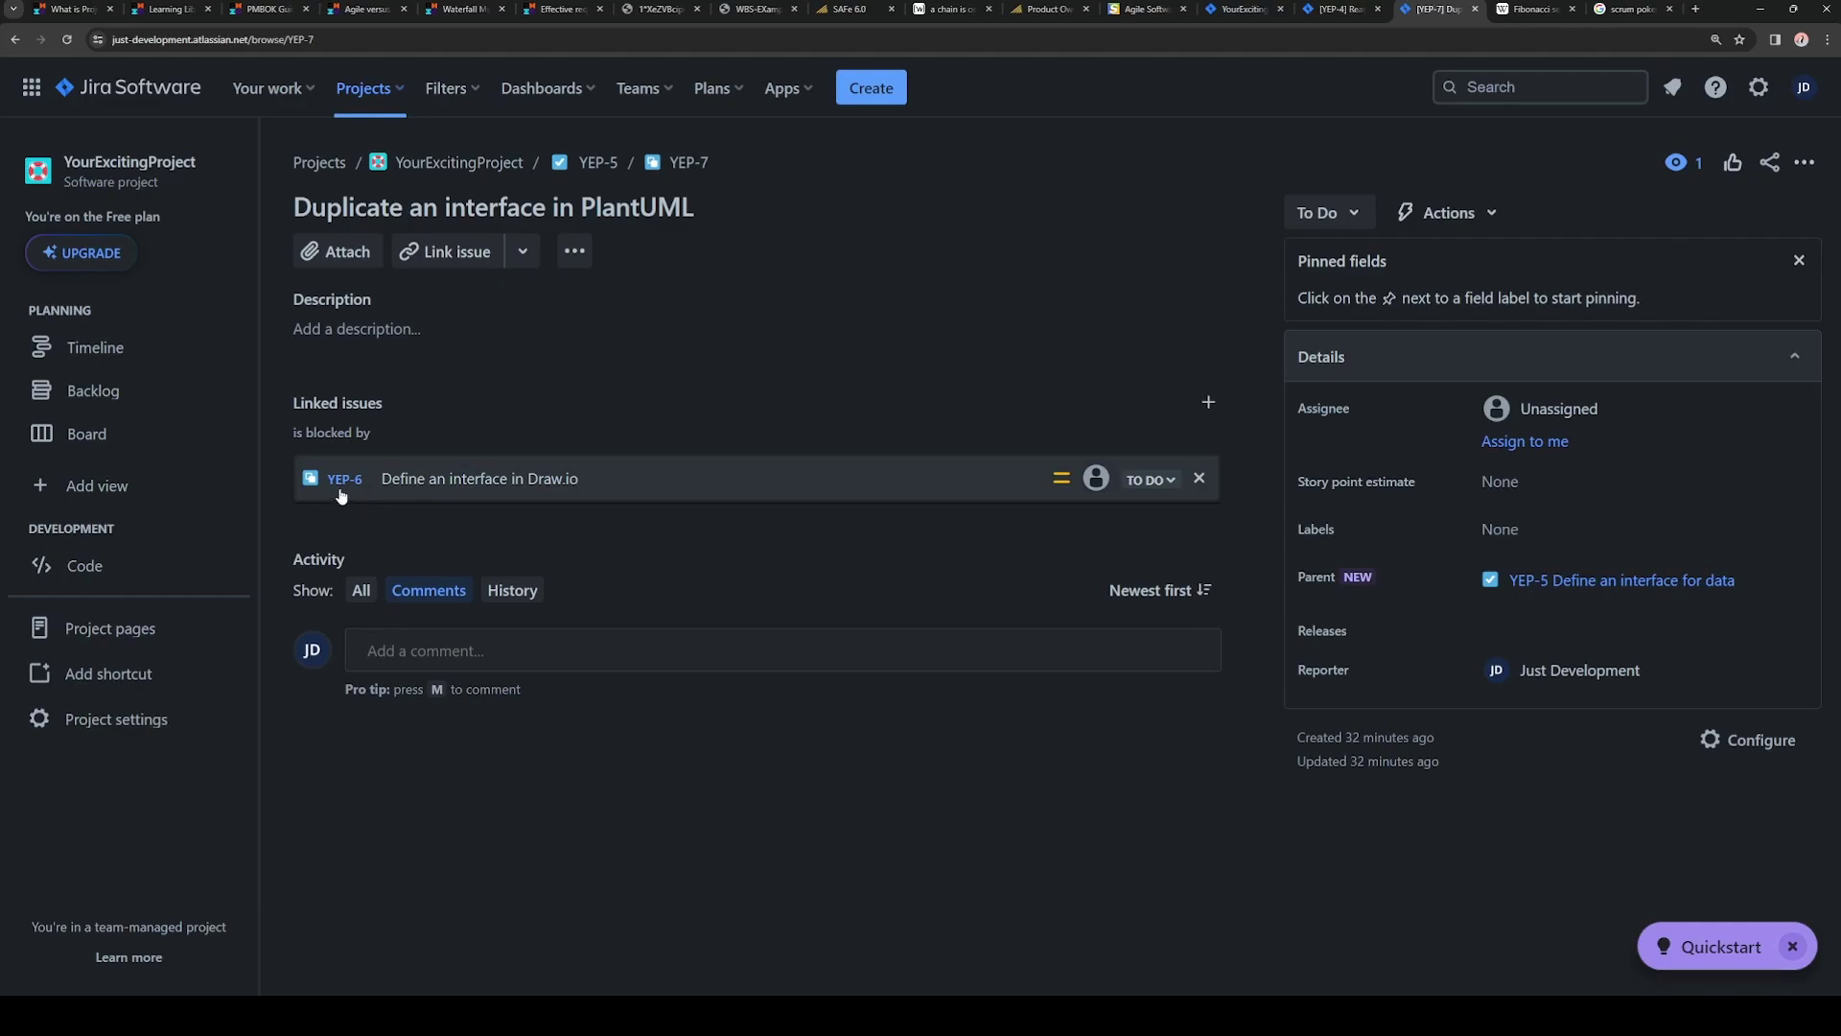
pyautogui.click(341, 484)
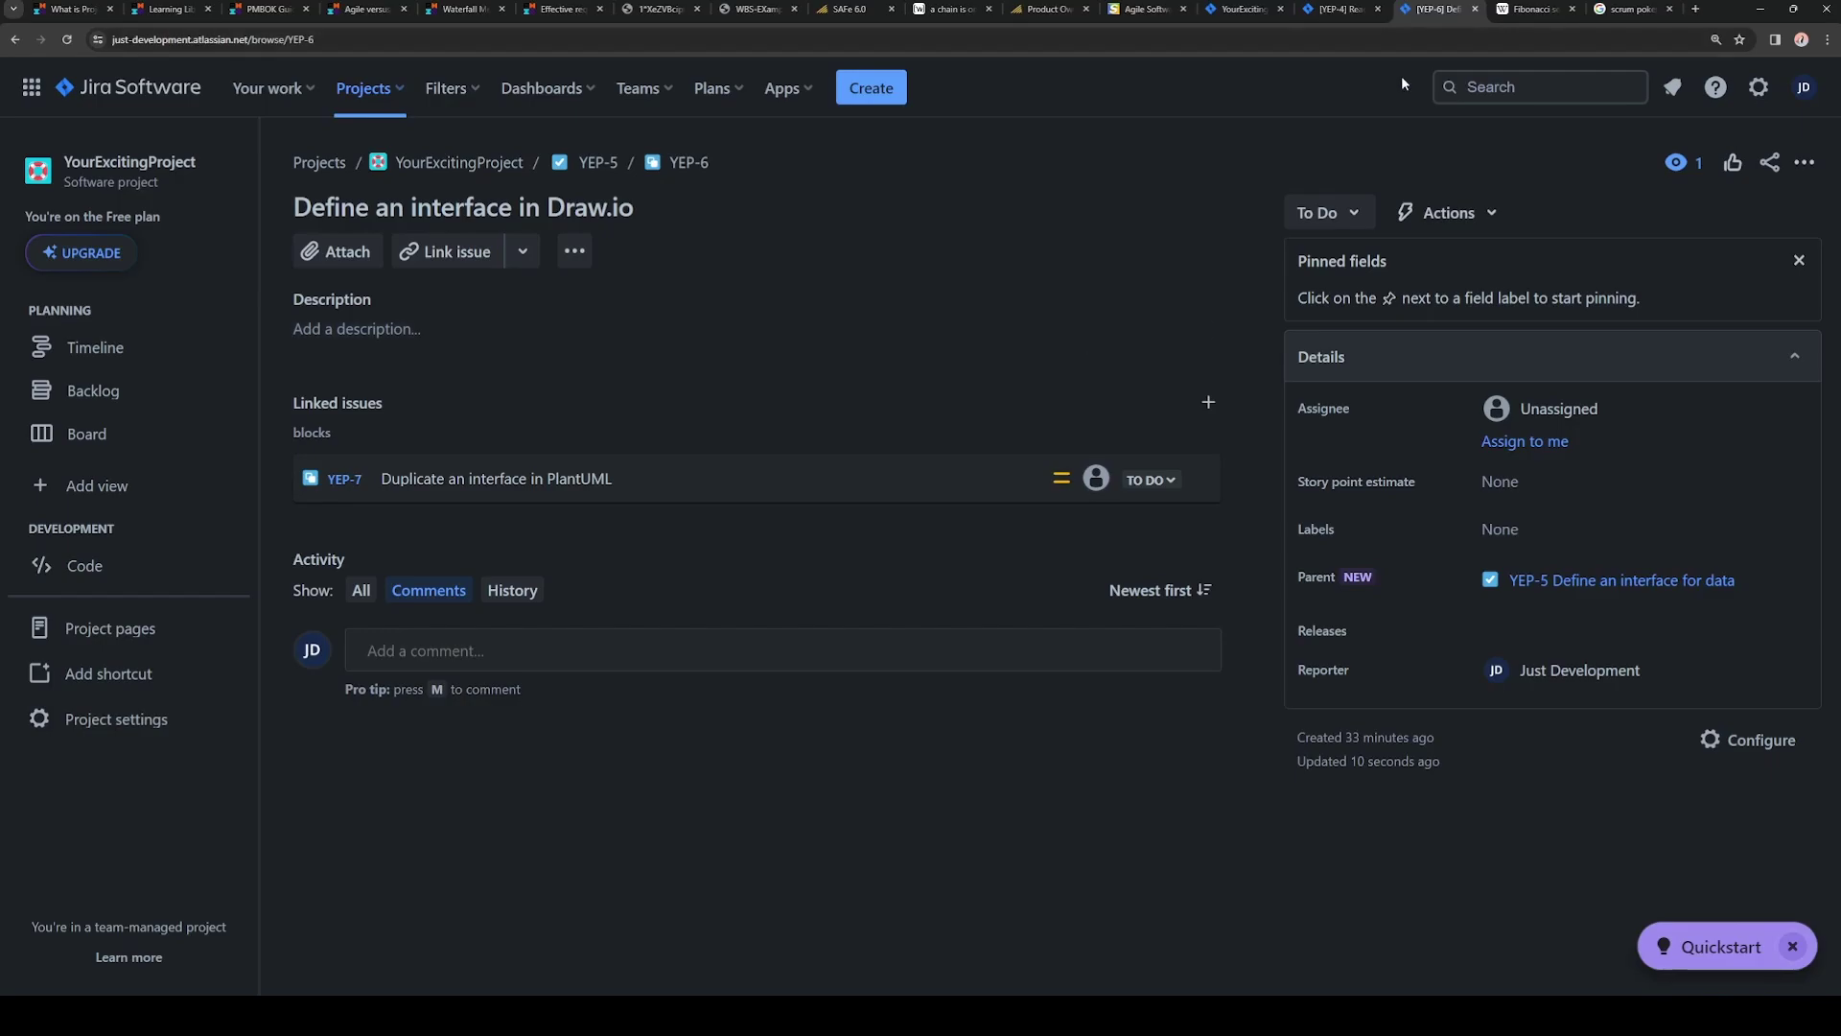
# - Move the "Define an interface for data" task from the backlog to the board, and open the KAN-board
pyautogui.click(87, 434)
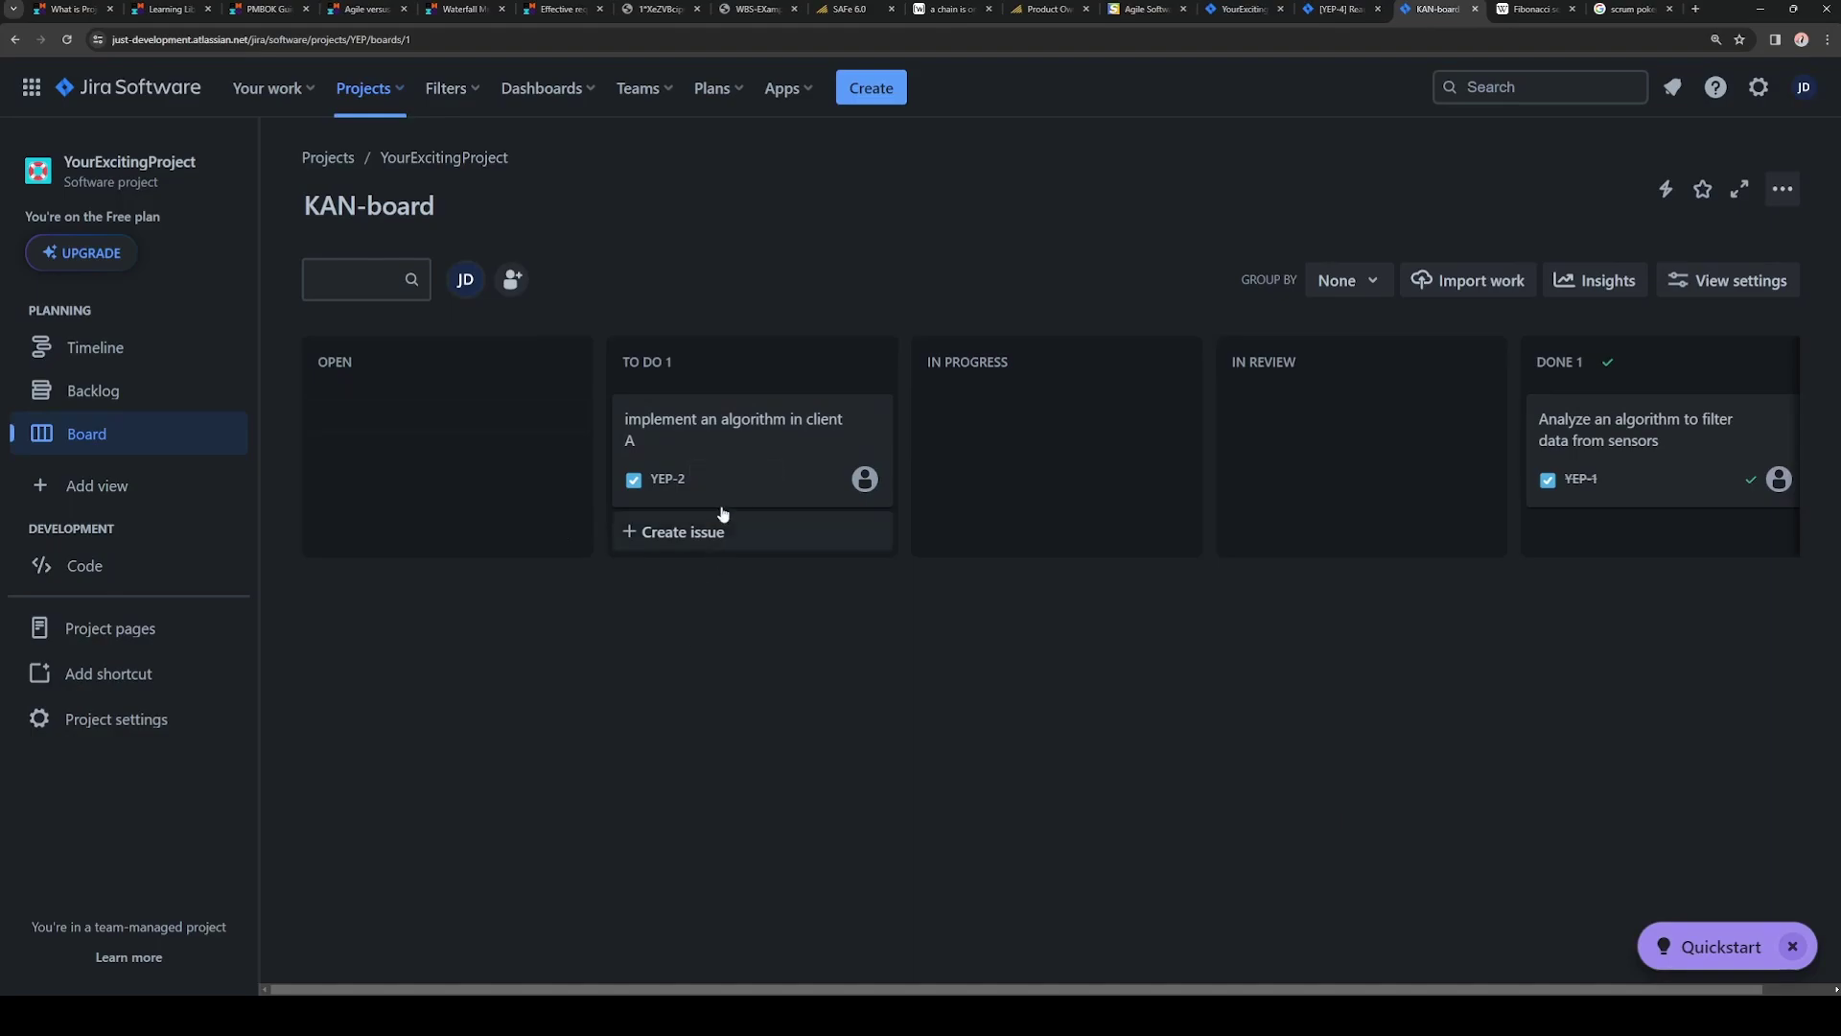
pyautogui.click(156, 402)
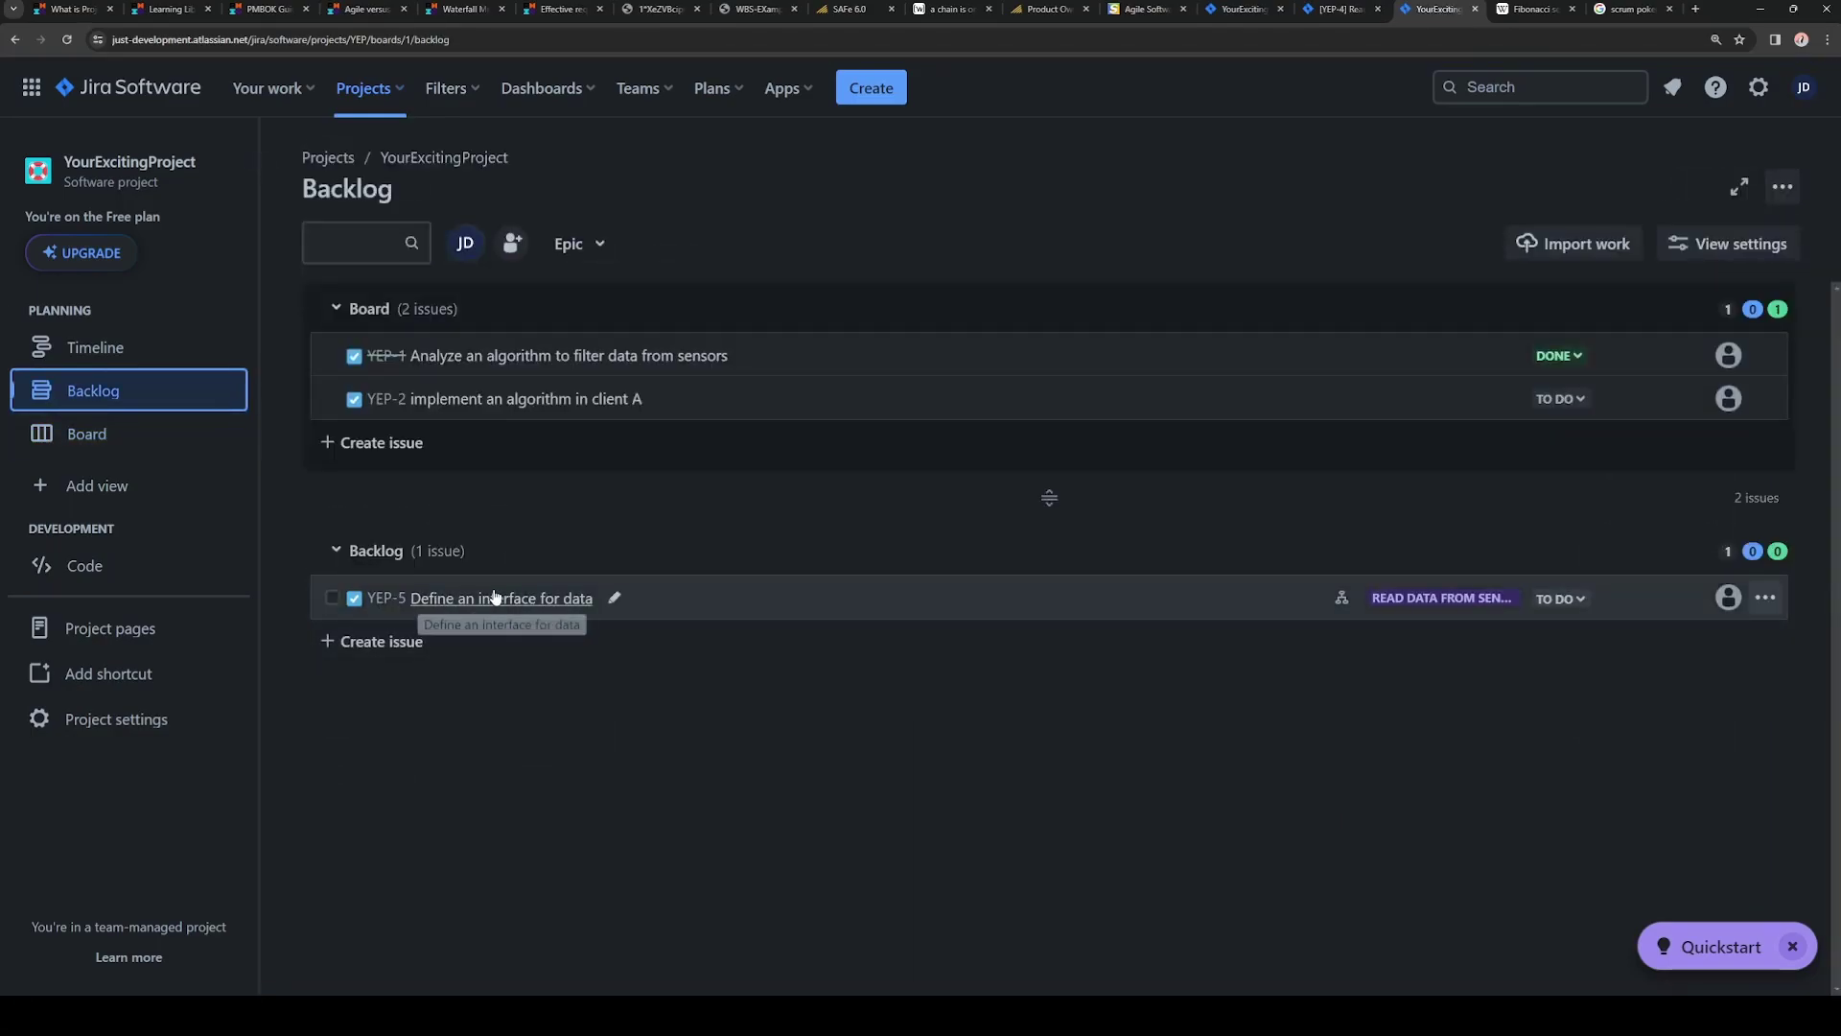
pyautogui.moveTo(494, 604); pyautogui.dragTo(494, 419)
pyautogui.click(96, 433)
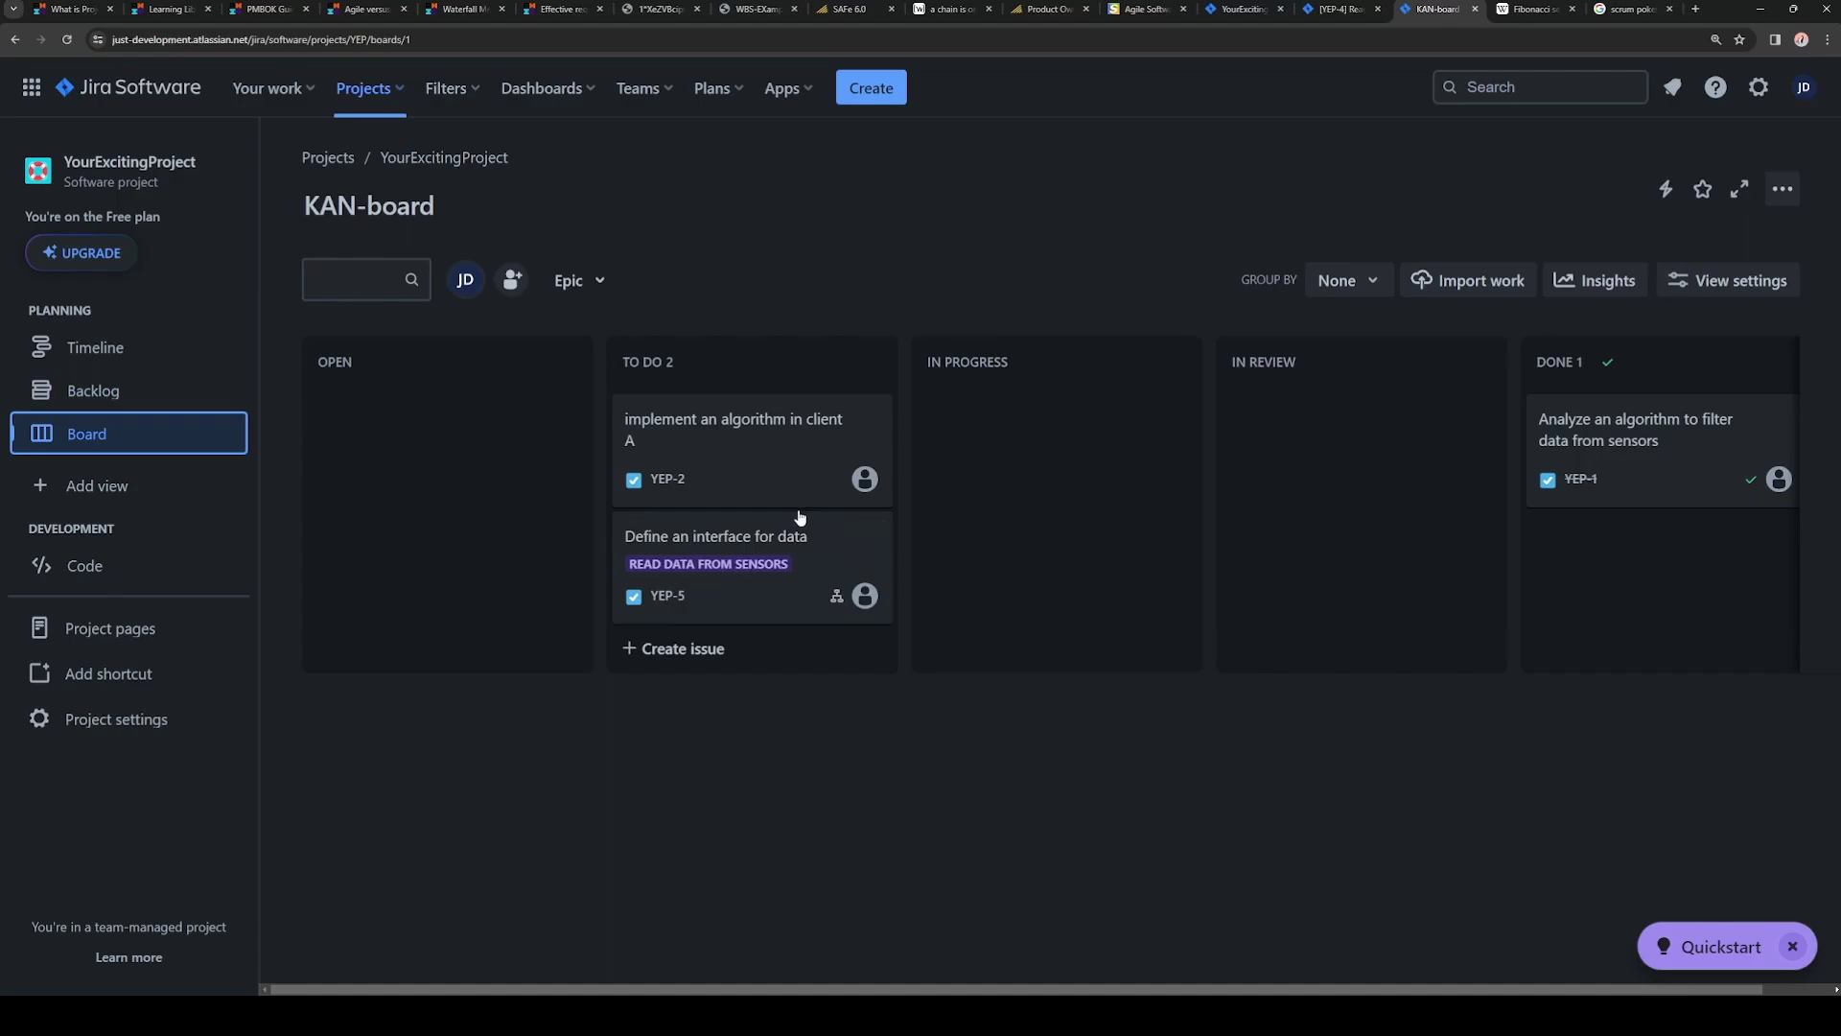
# - Open task YEP-5 from its board card and look into its sub-task "Duplicate an interface in PlantUML"
pyautogui.click(745, 617)
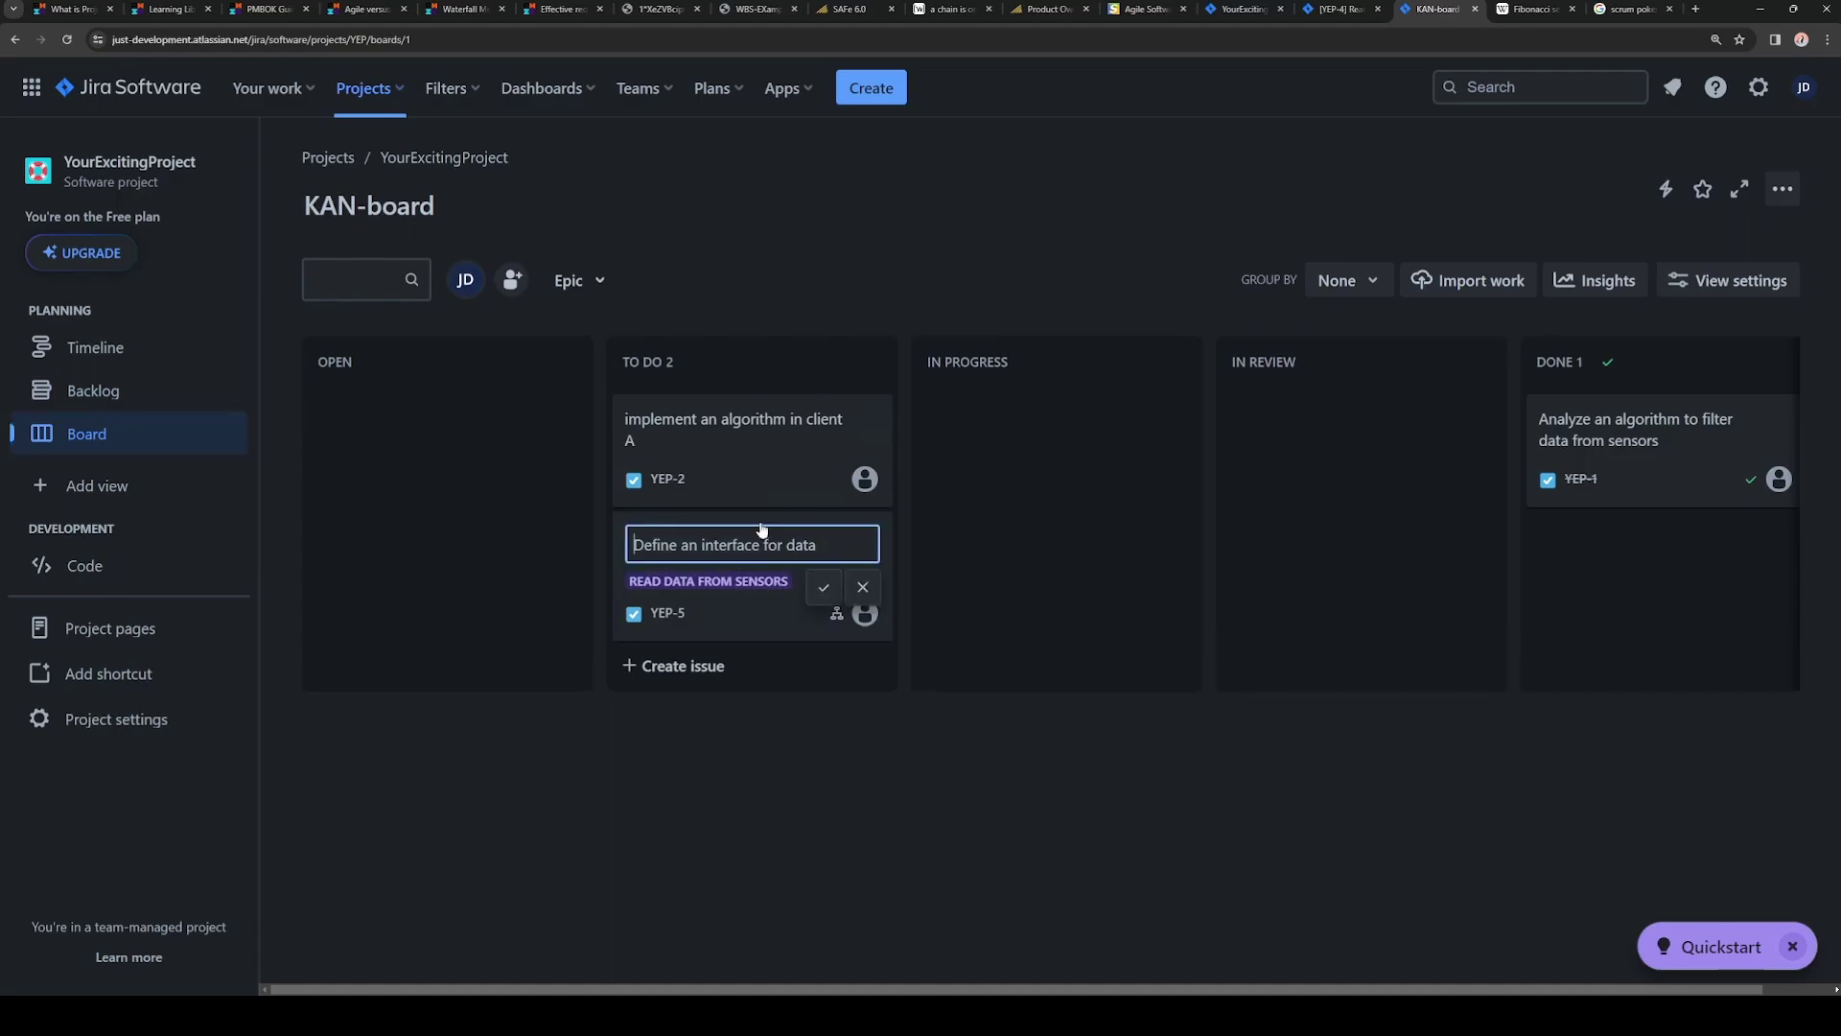
pyautogui.click(682, 595)
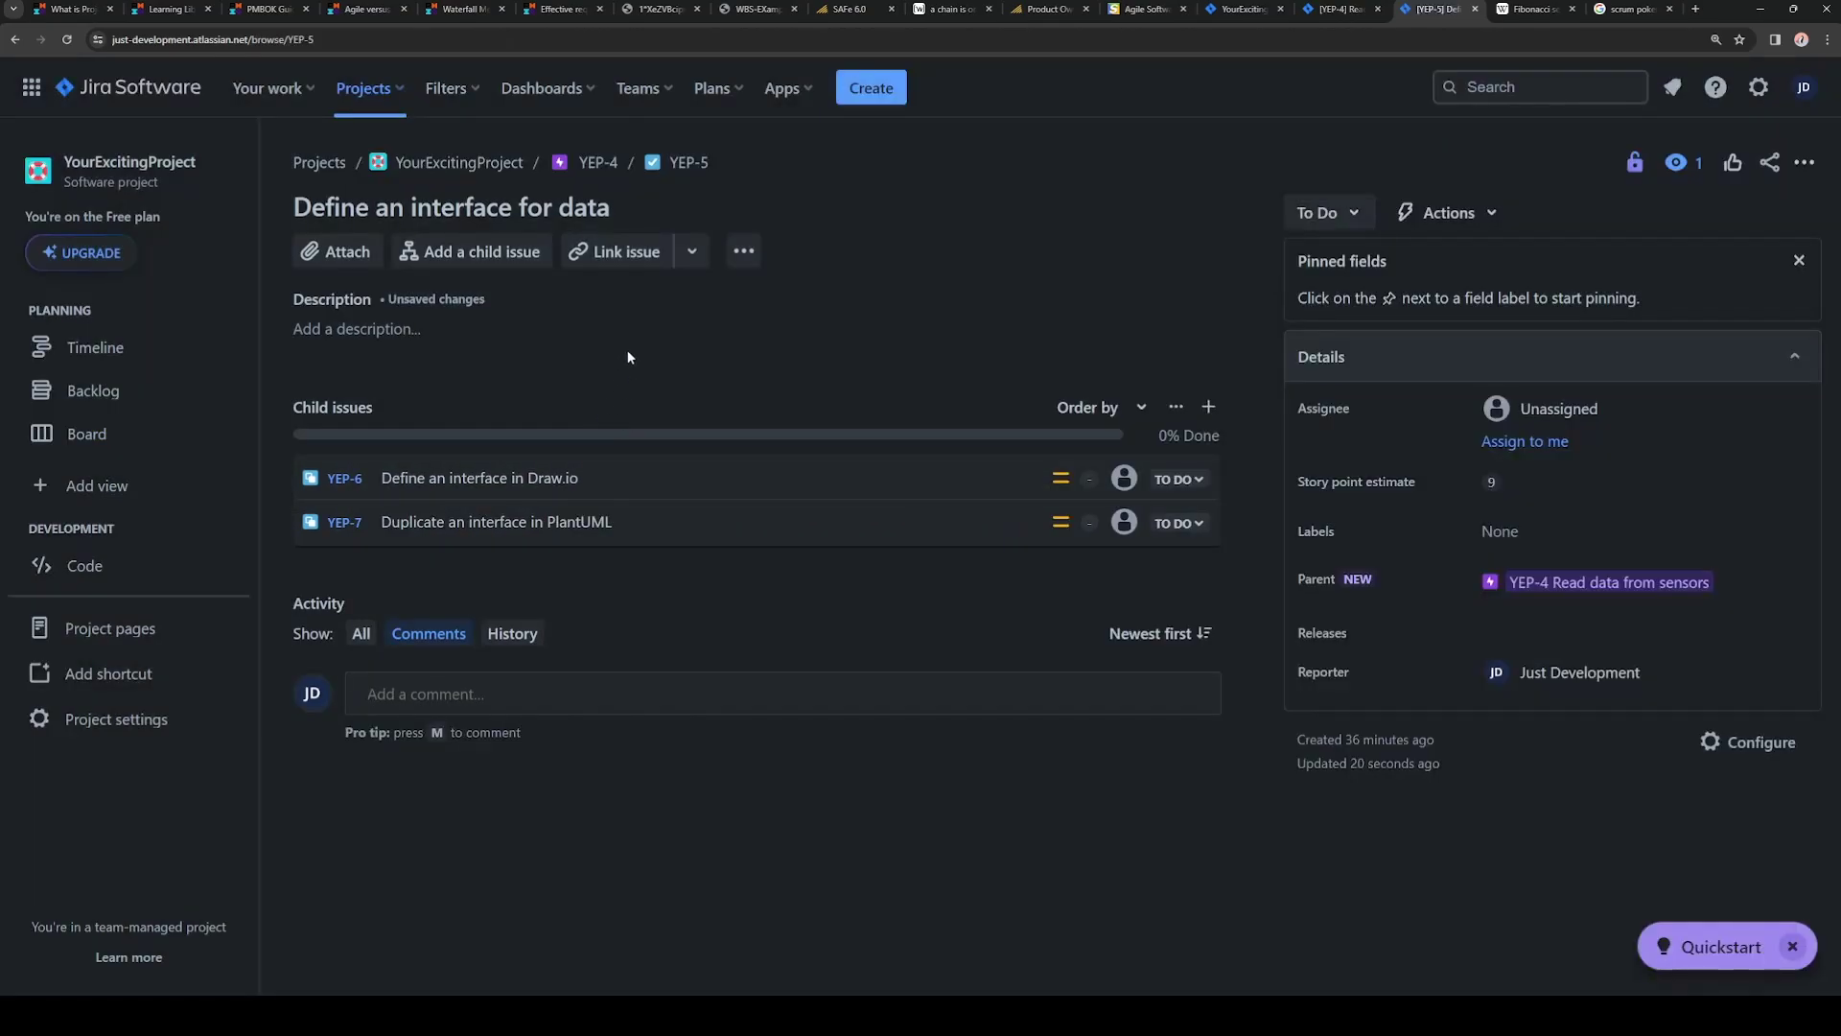
pyautogui.click(345, 522)
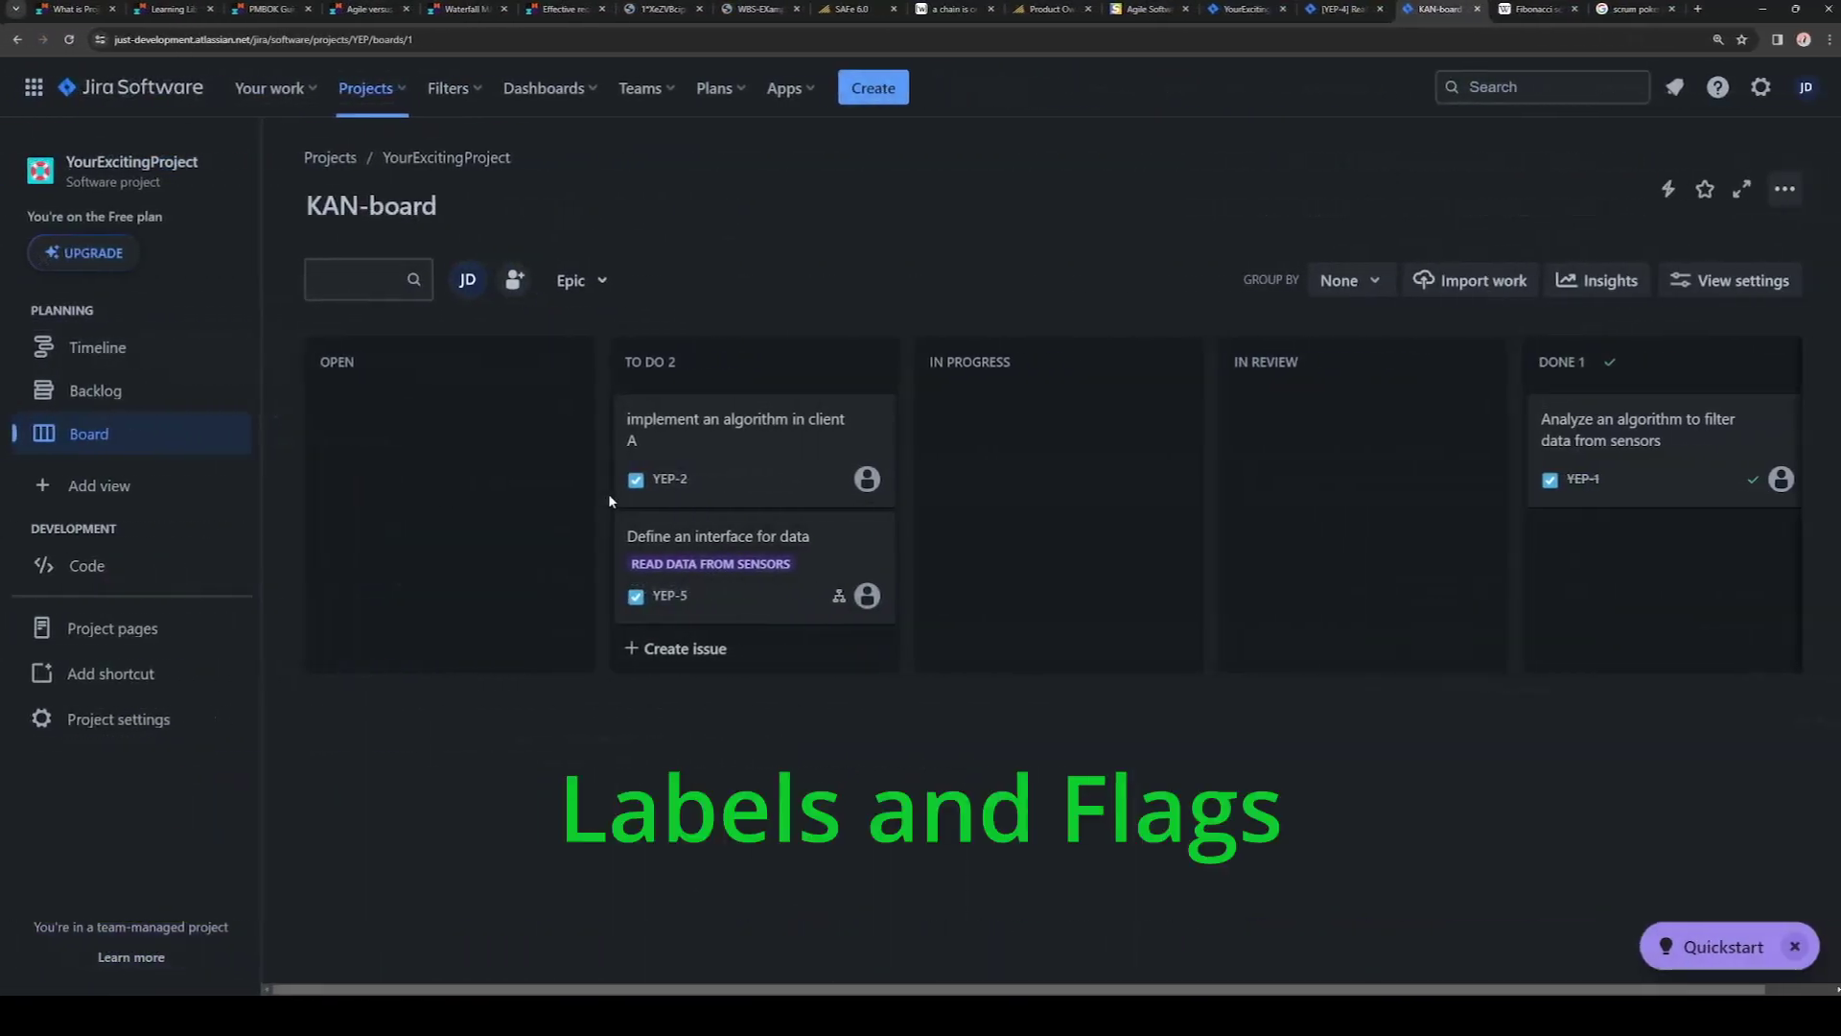
# - Examine the flag and label options available for the YEP-2 card in the board's To Do column
pyautogui.moveTo(545, 524)
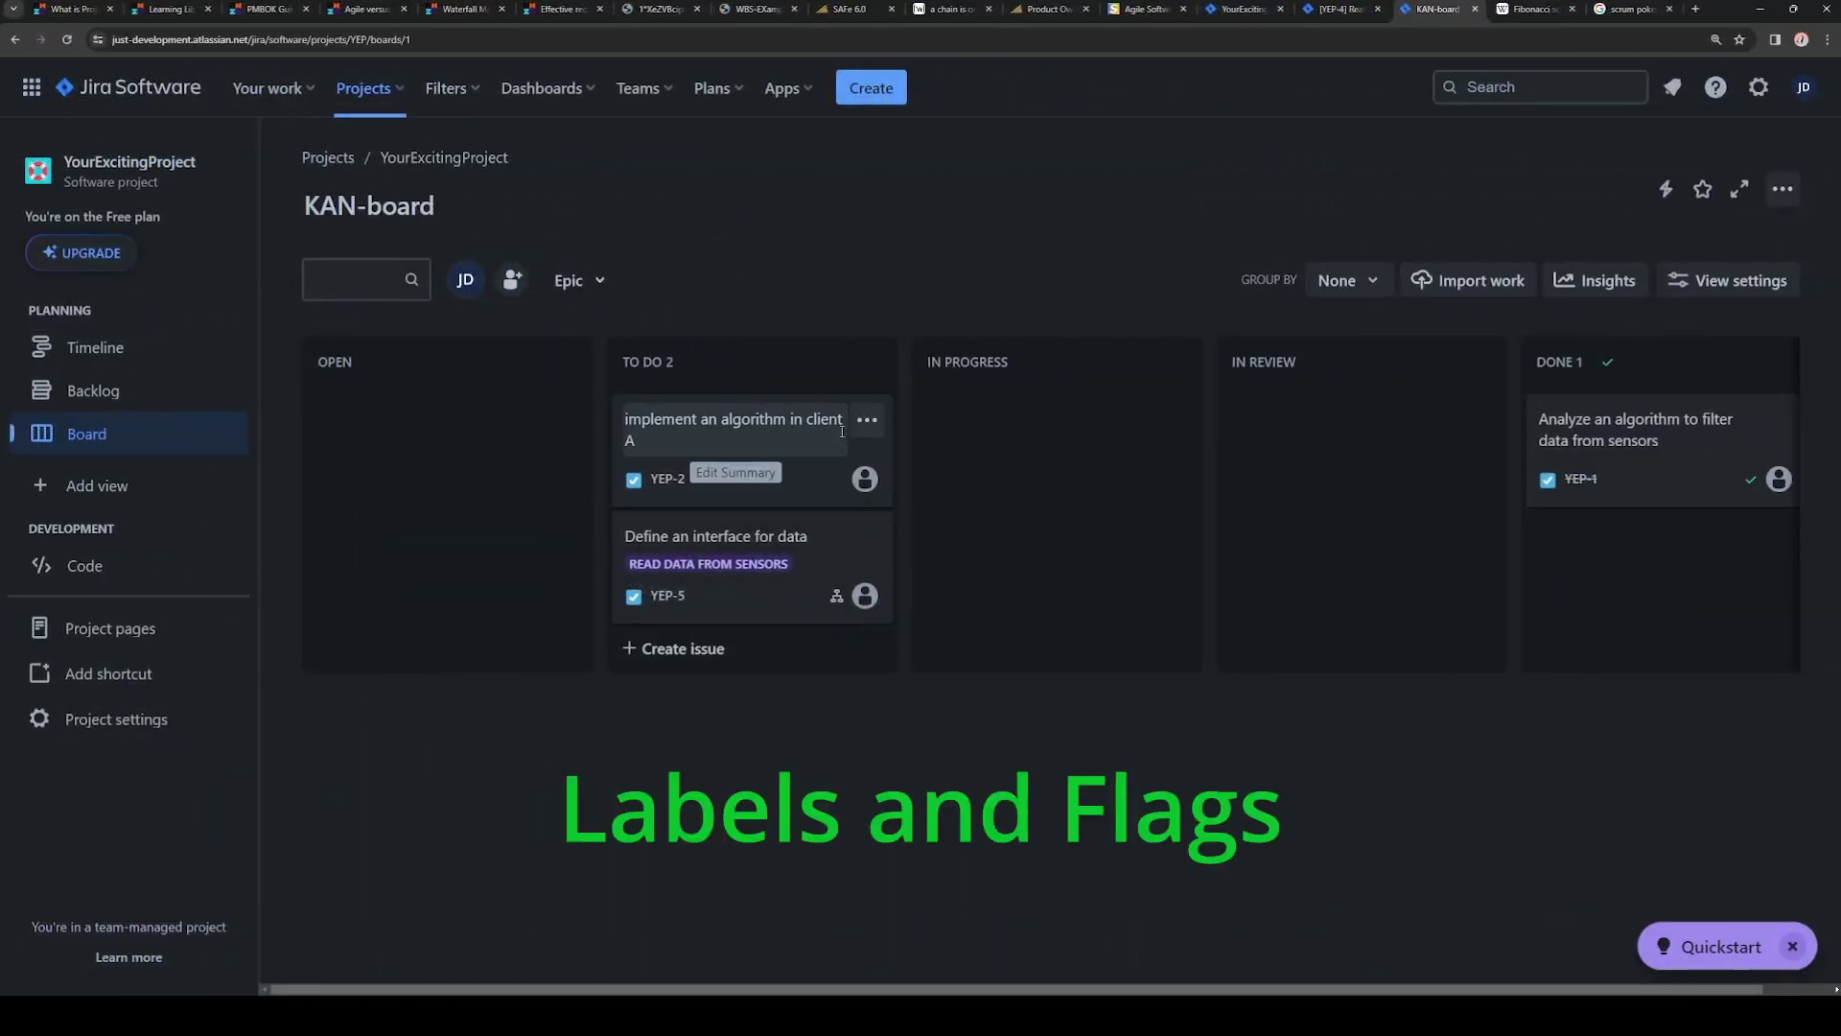
pyautogui.click(857, 427)
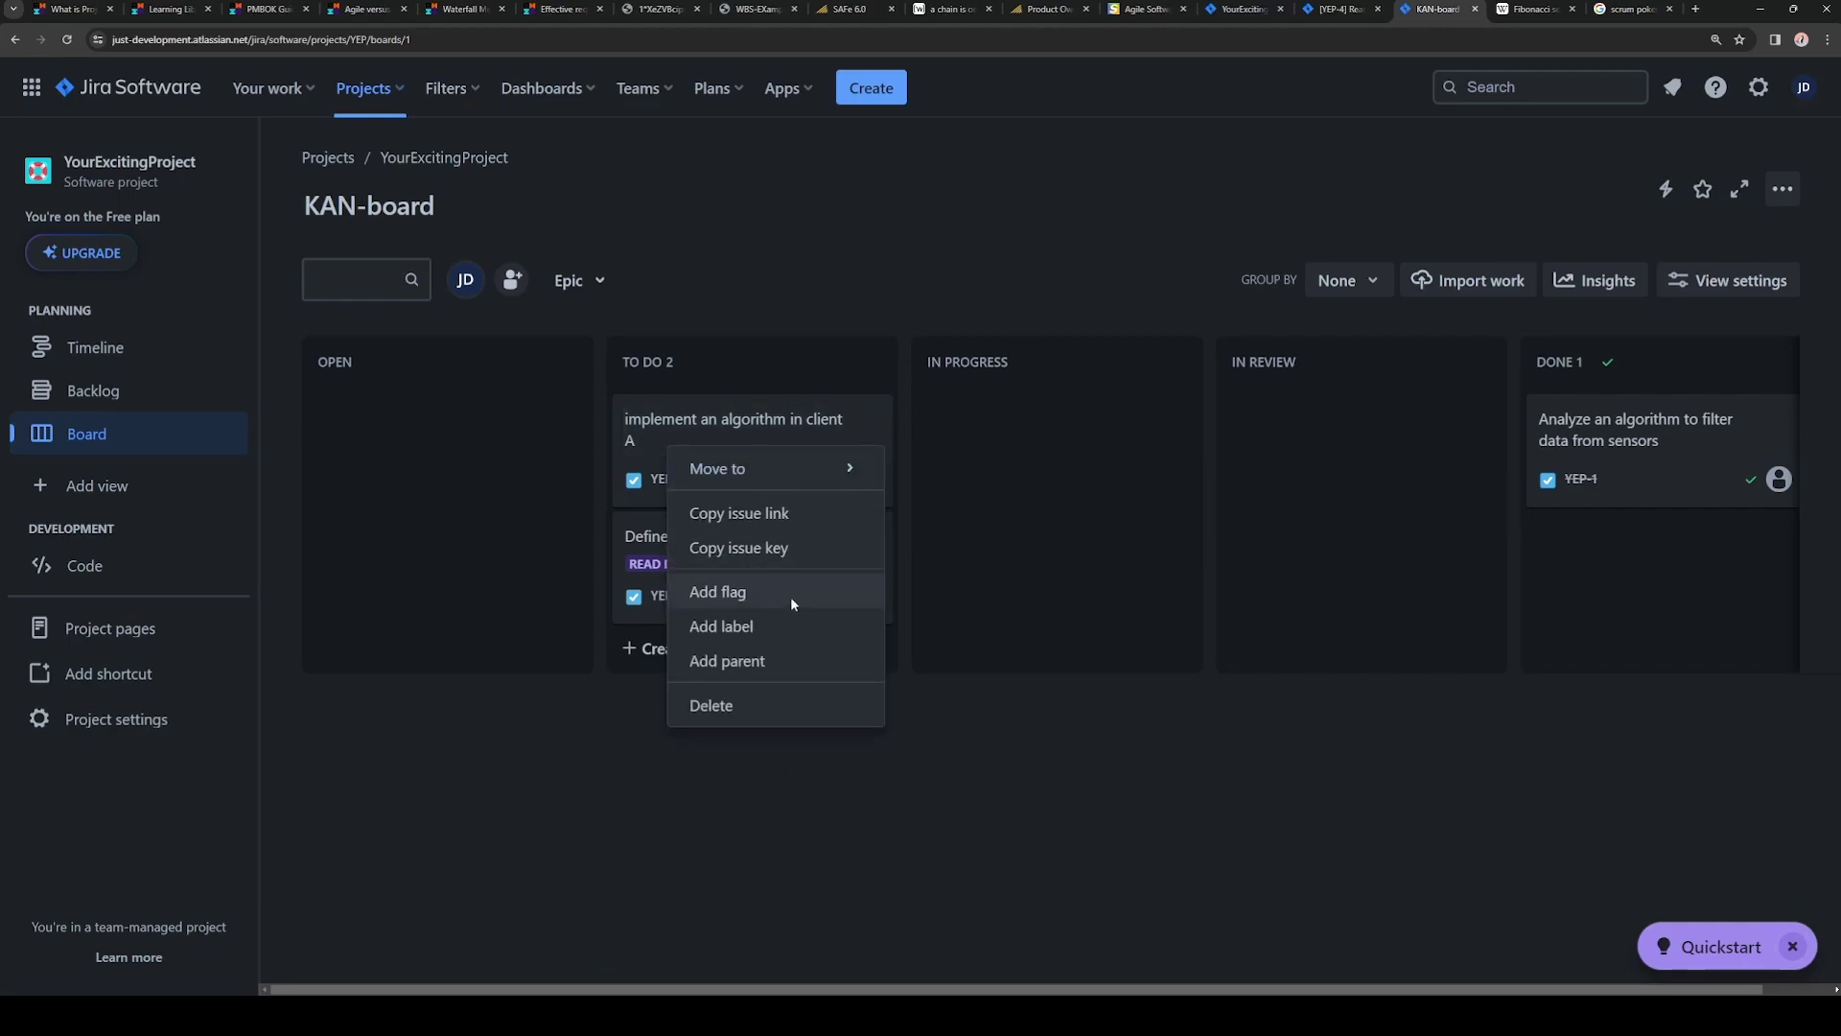
pyautogui.click(911, 706)
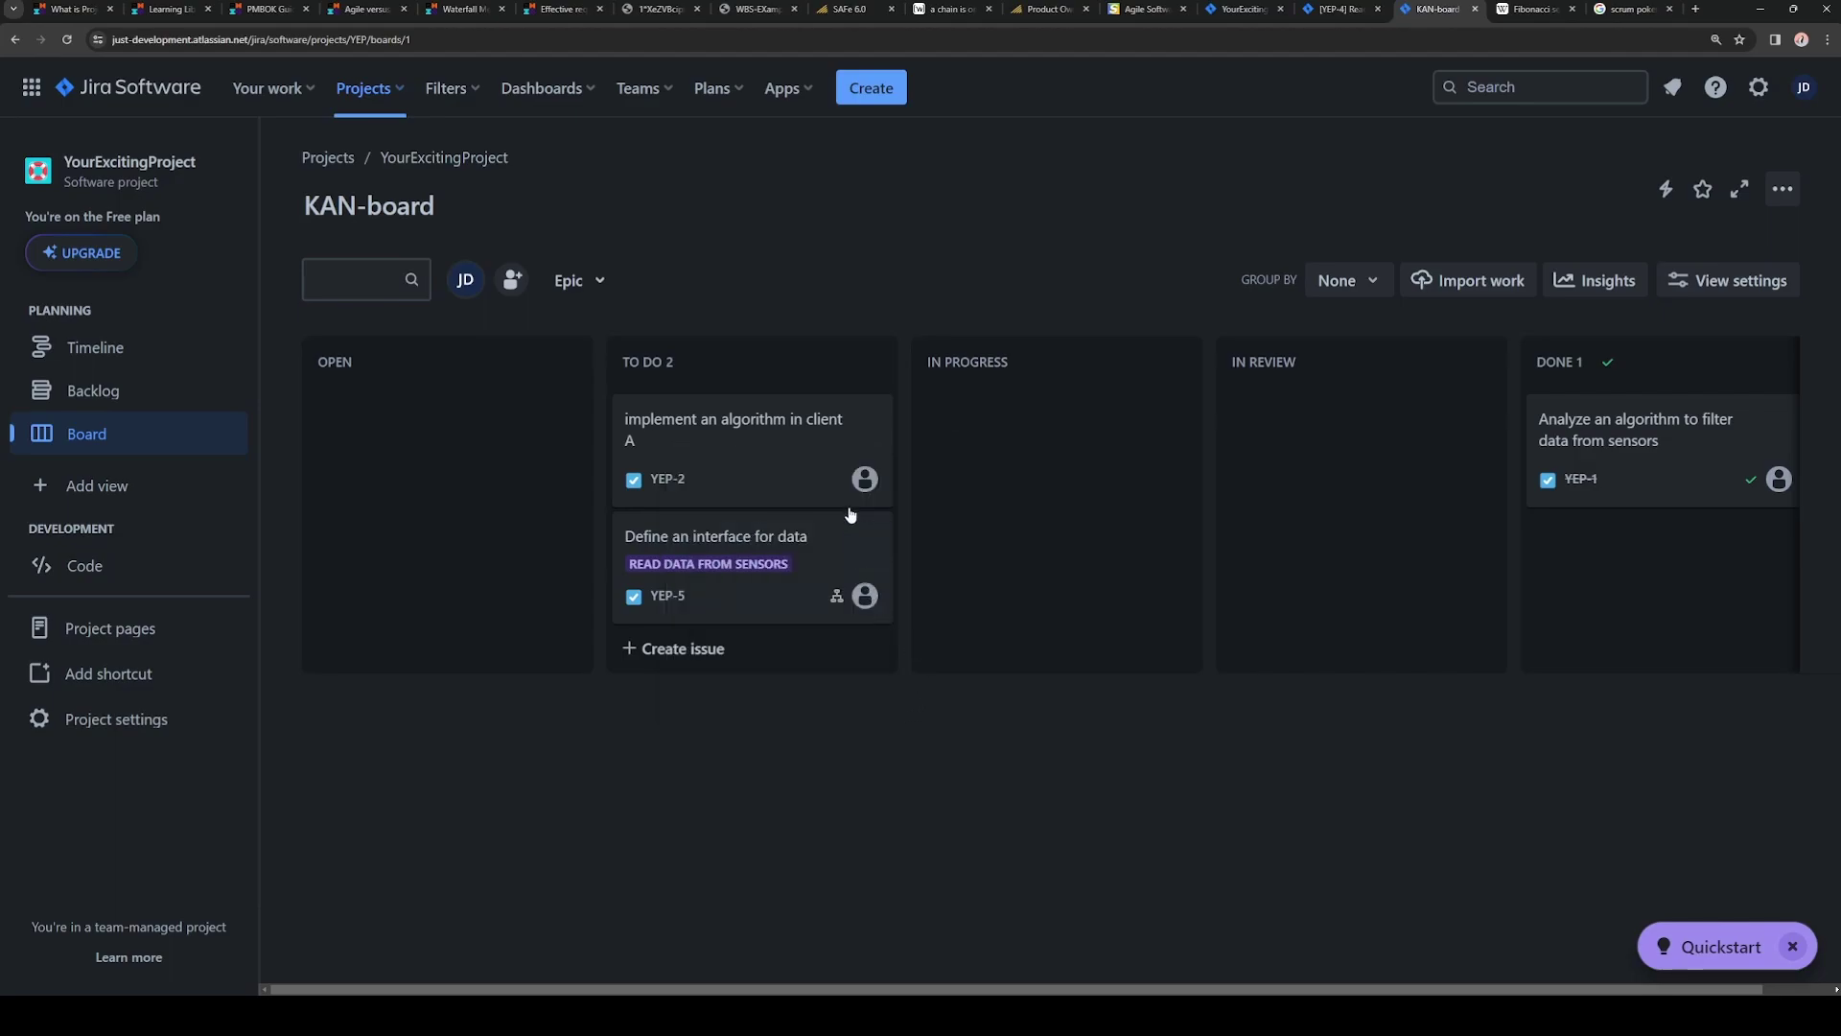
pyautogui.click(866, 441)
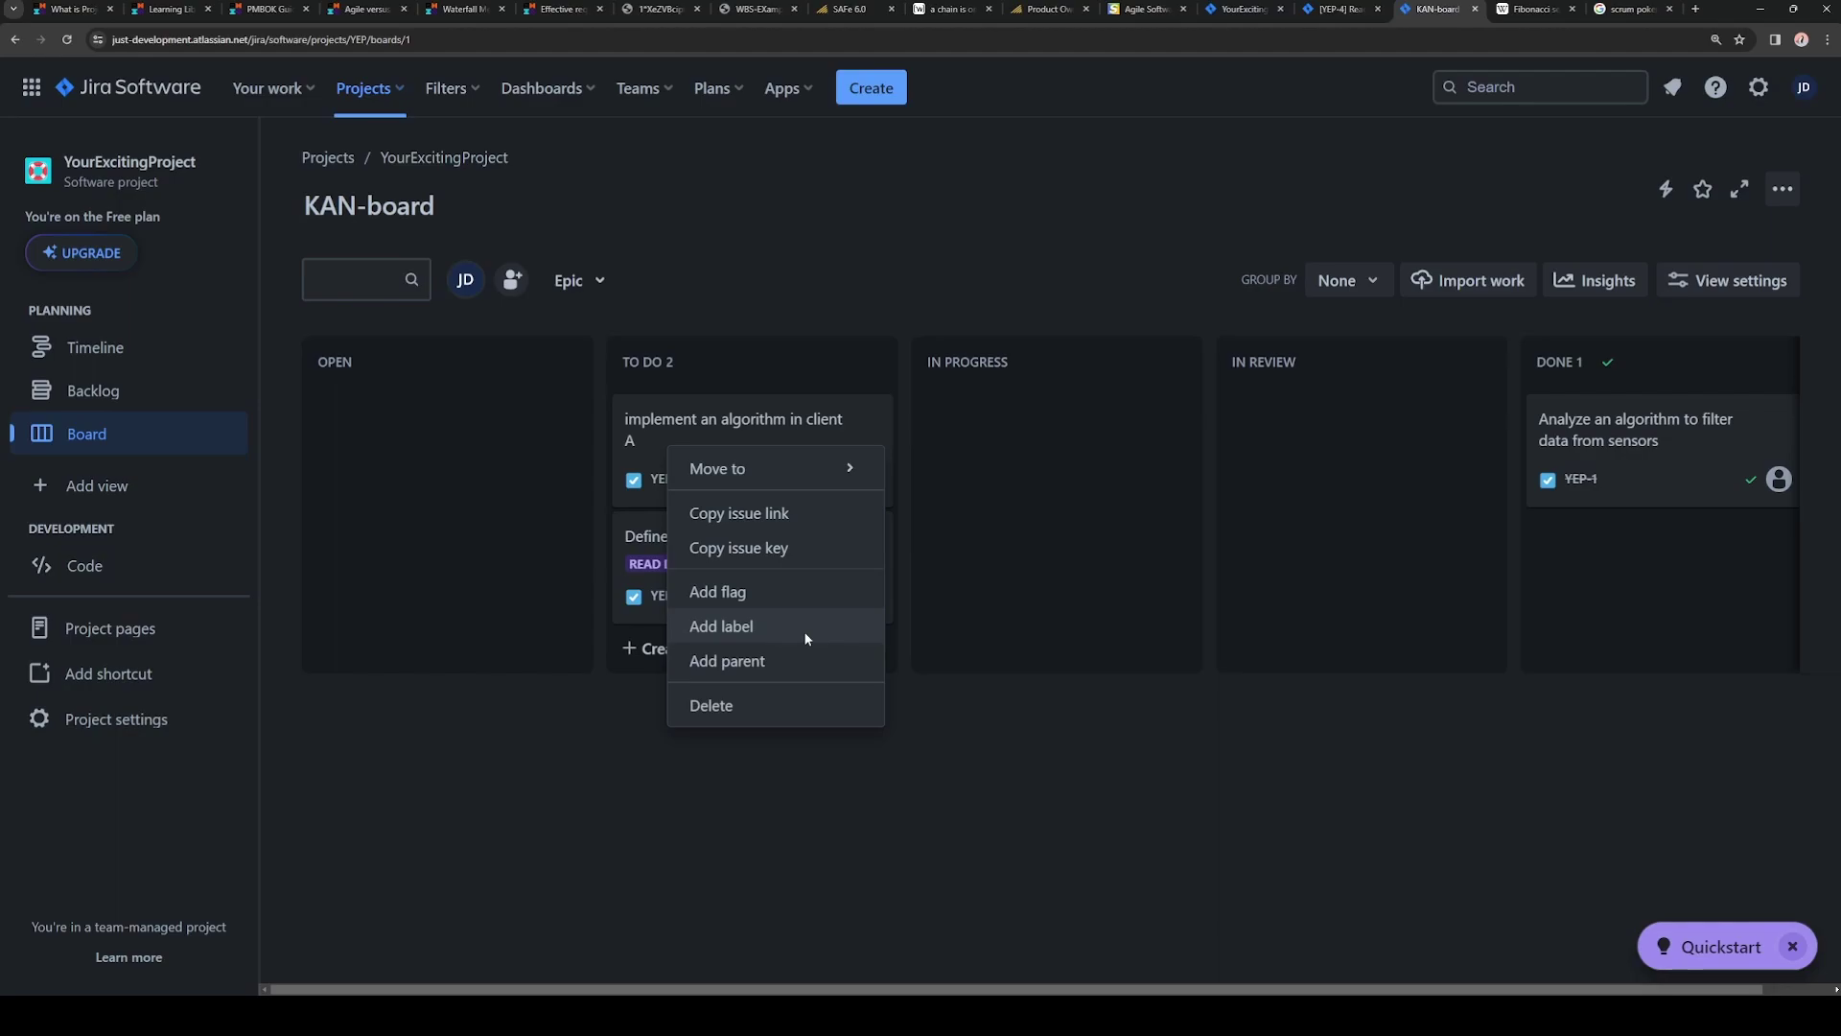
pyautogui.click(900, 212)
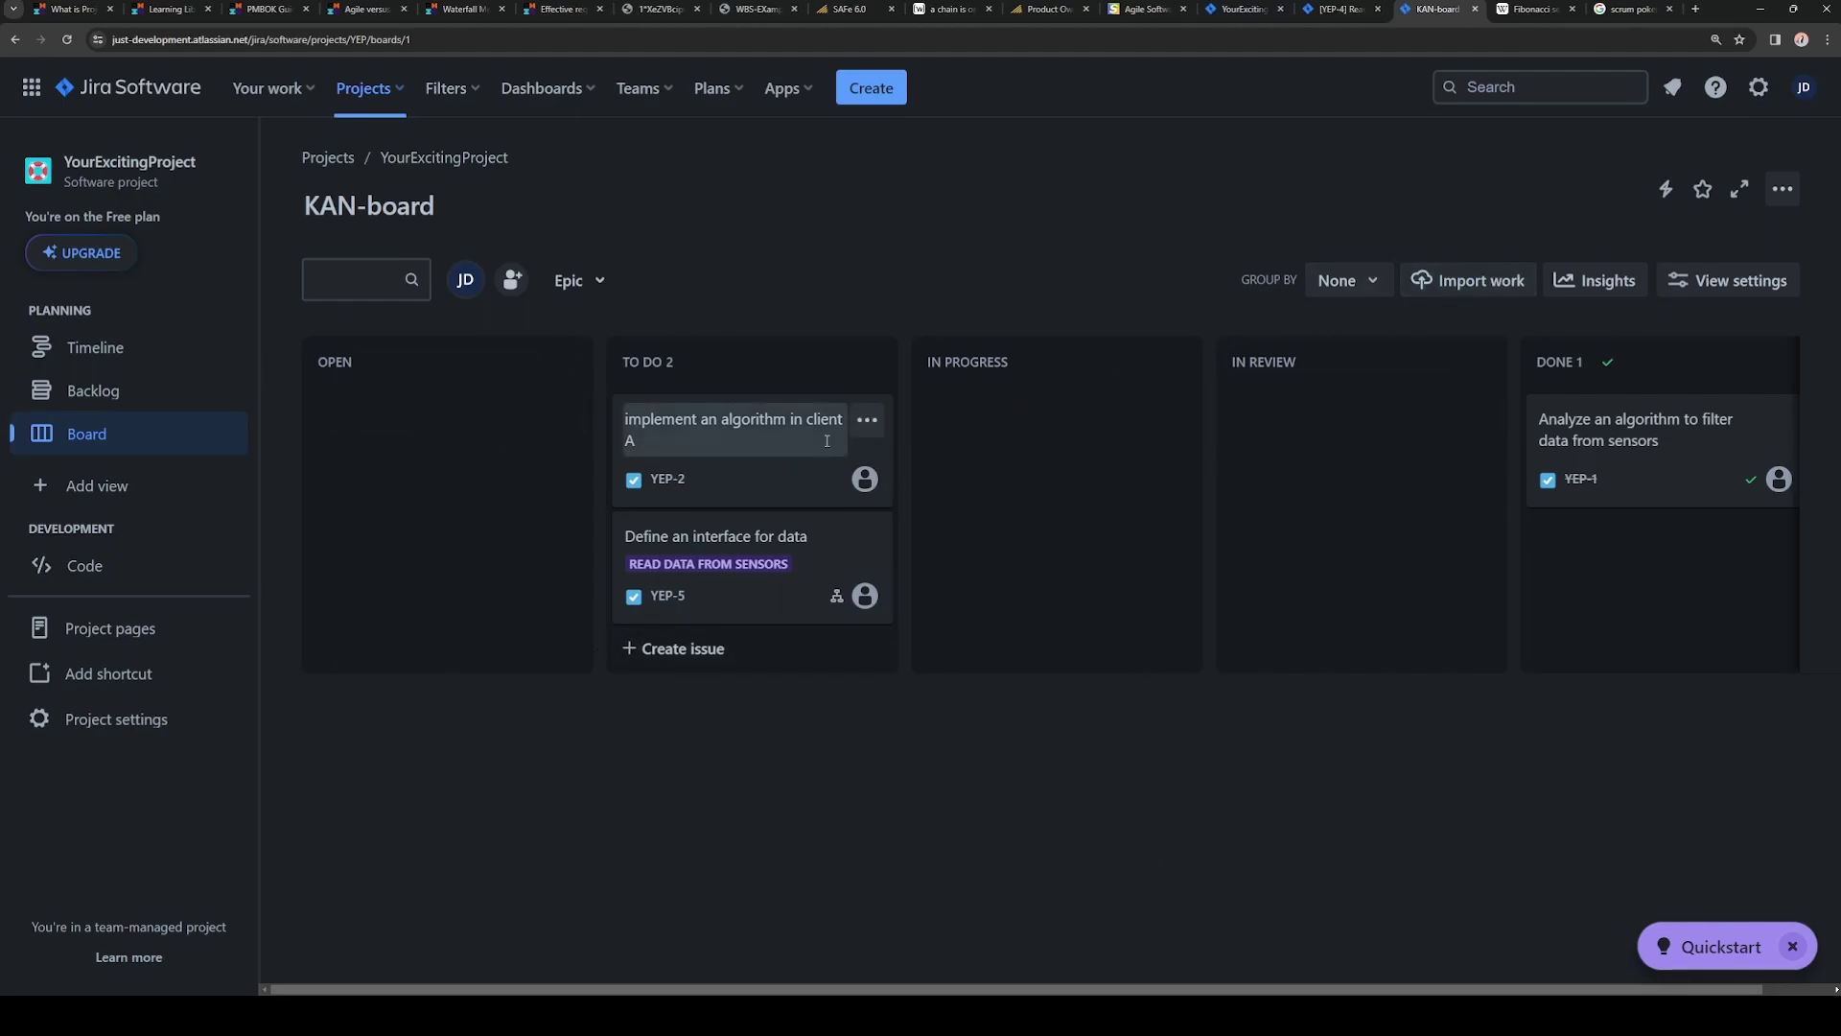
pyautogui.click(867, 419)
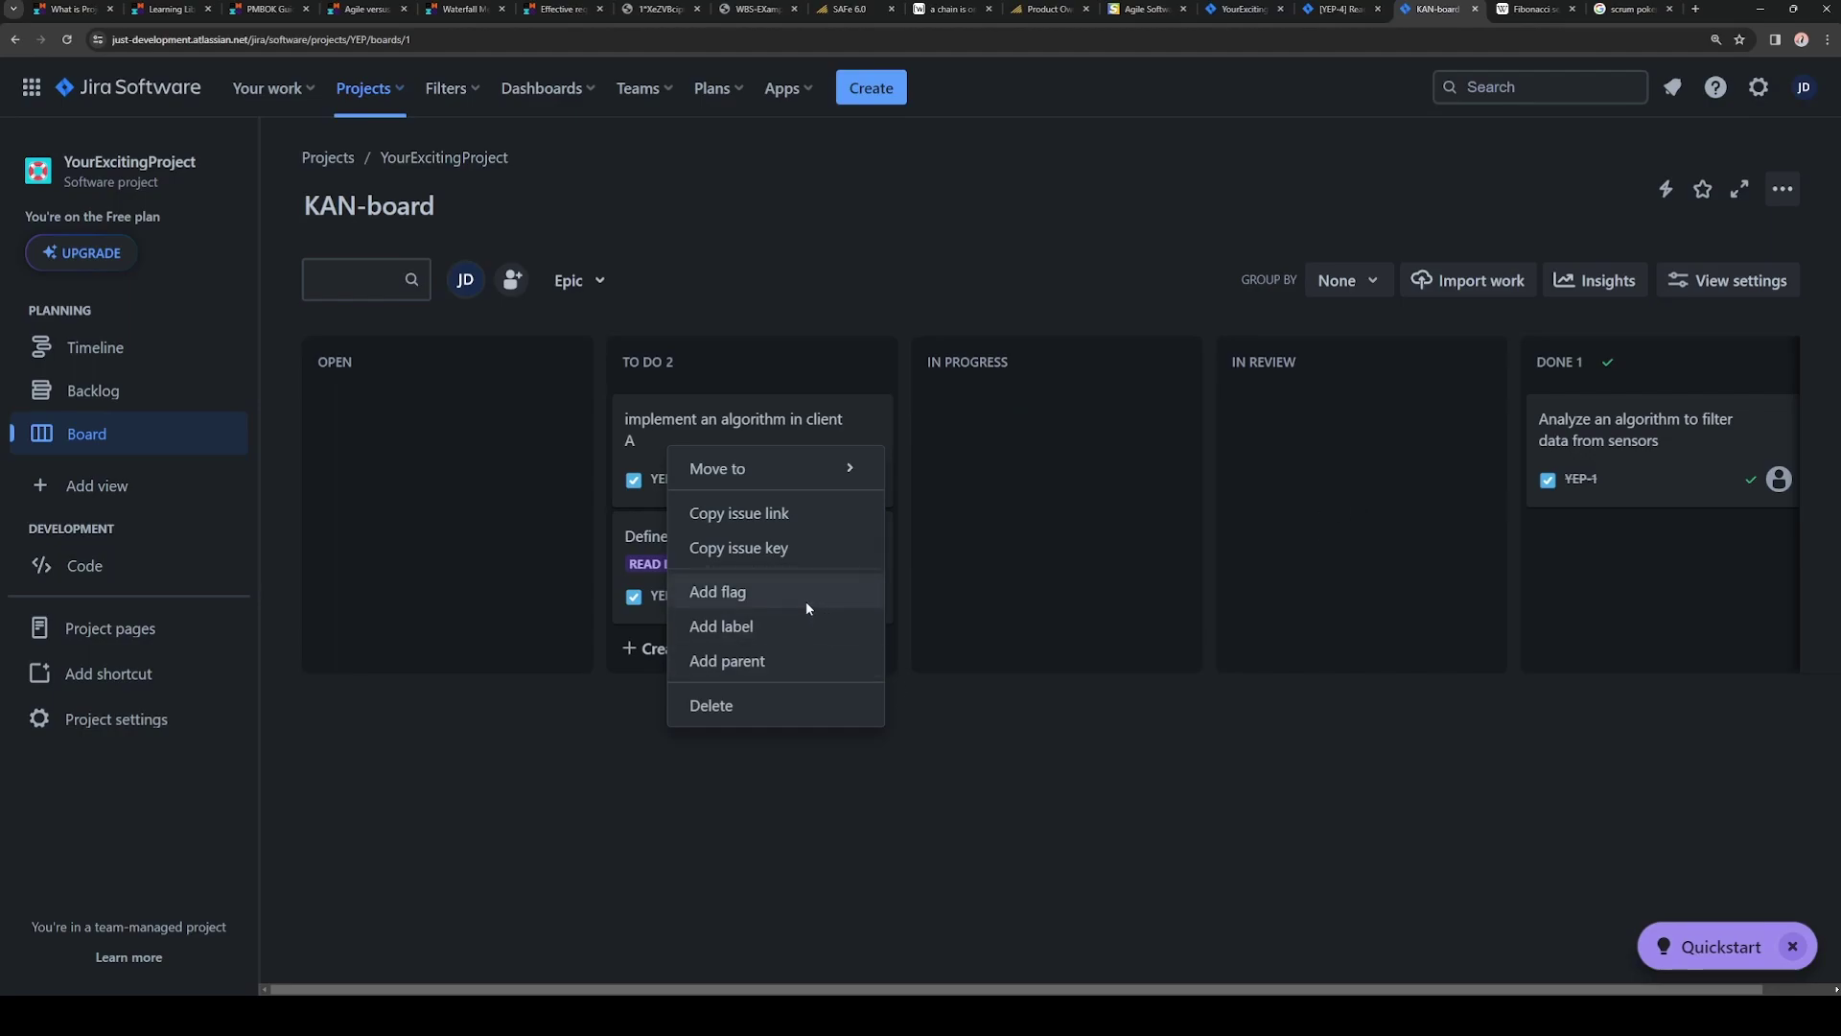
pyautogui.press('Escape')
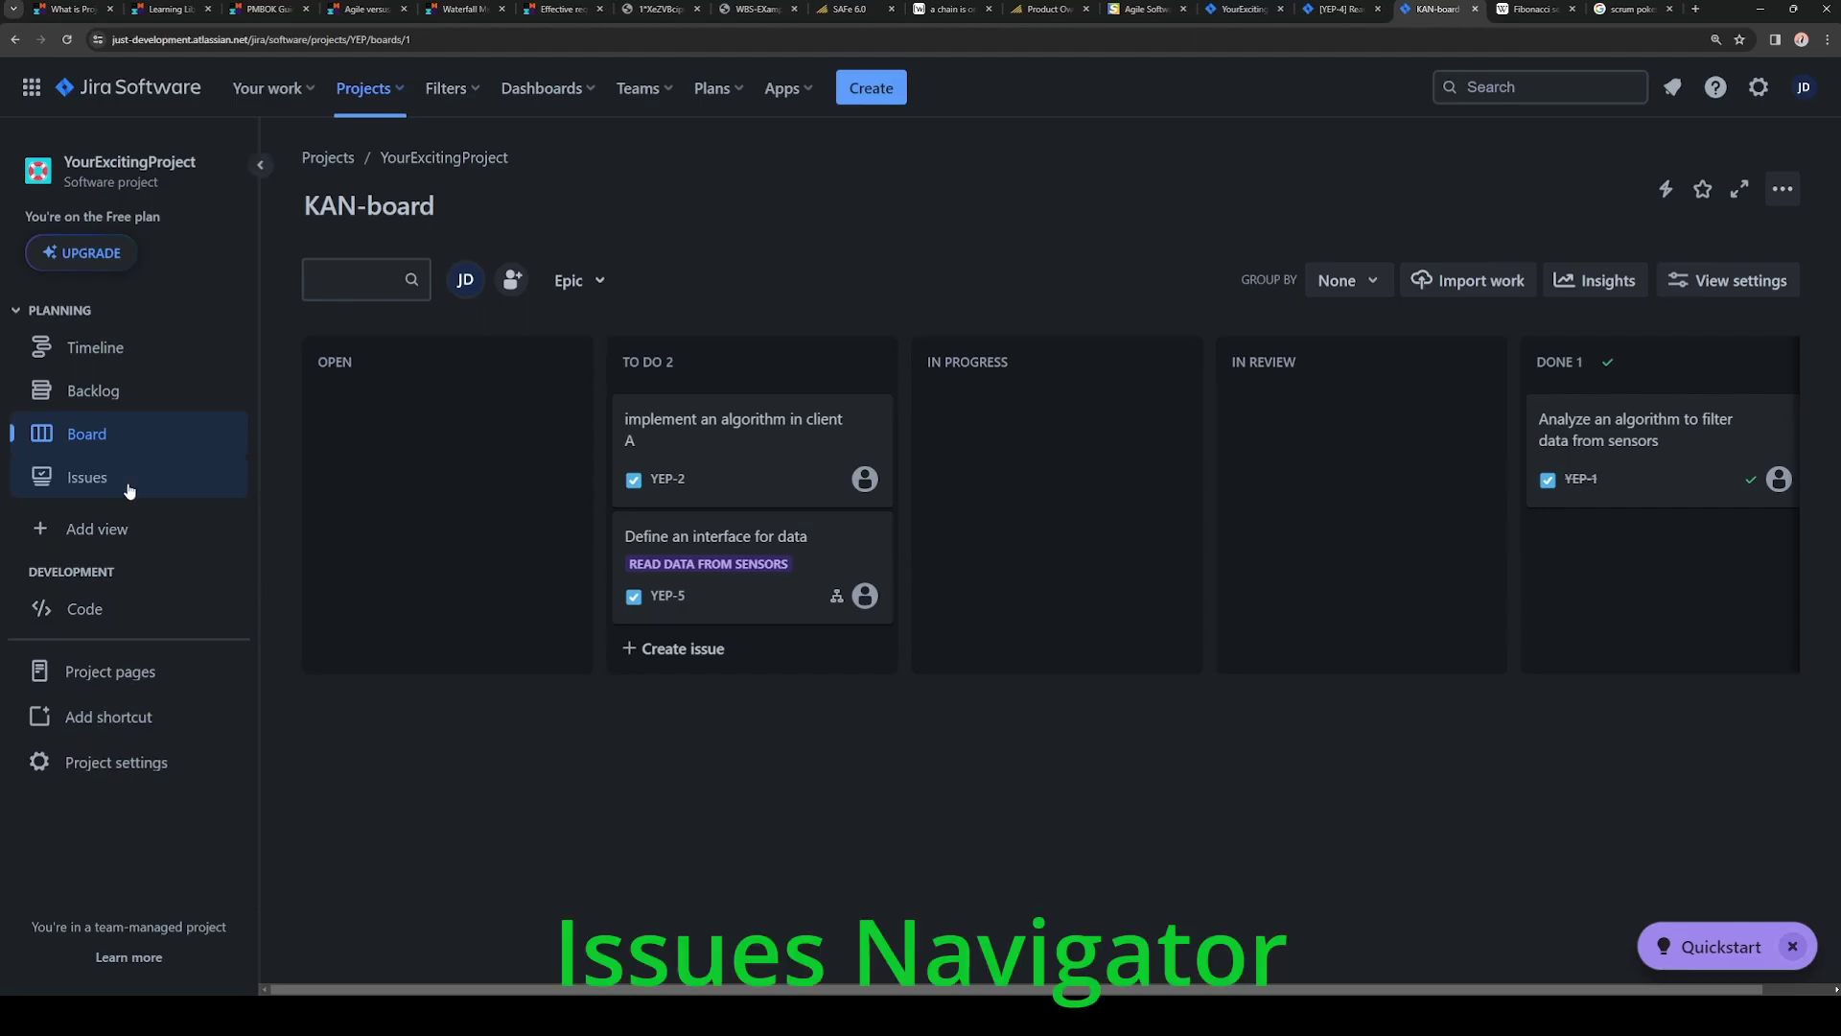
# - Open the project's issue navigator and try filtering the issues by the Epic type
pyautogui.click(126, 483)
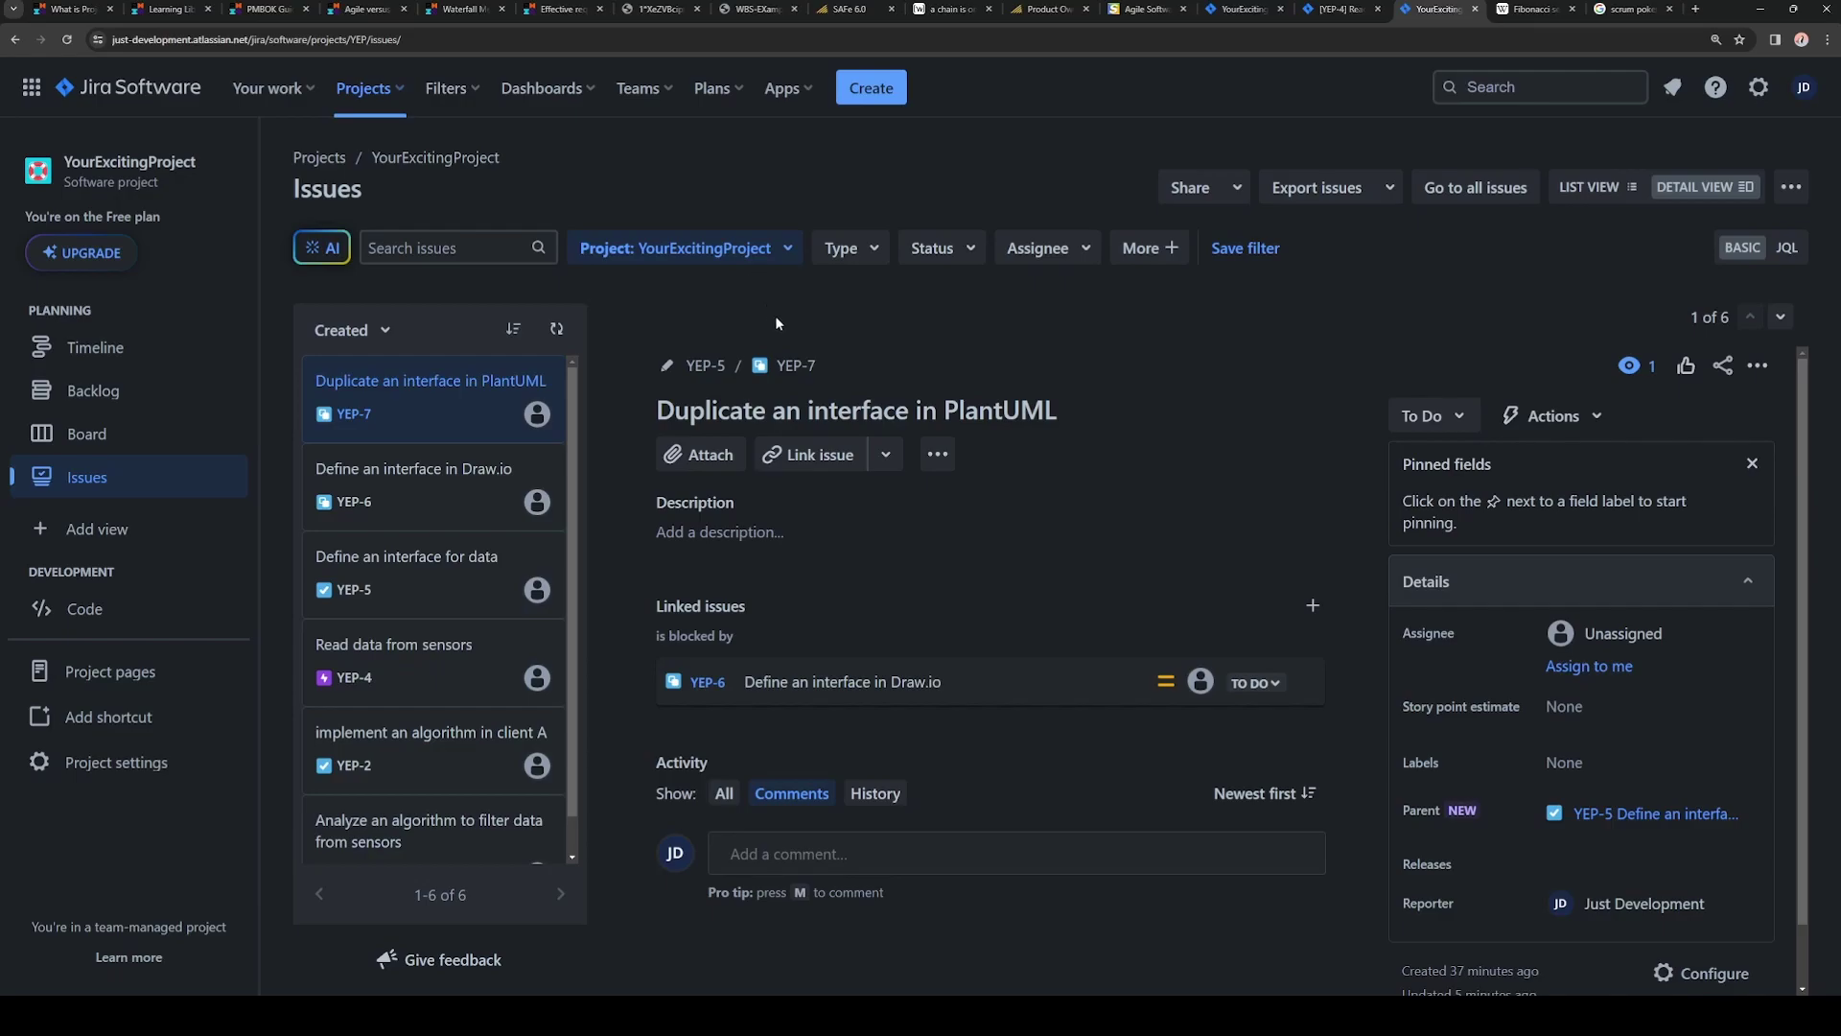
pyautogui.click(850, 254)
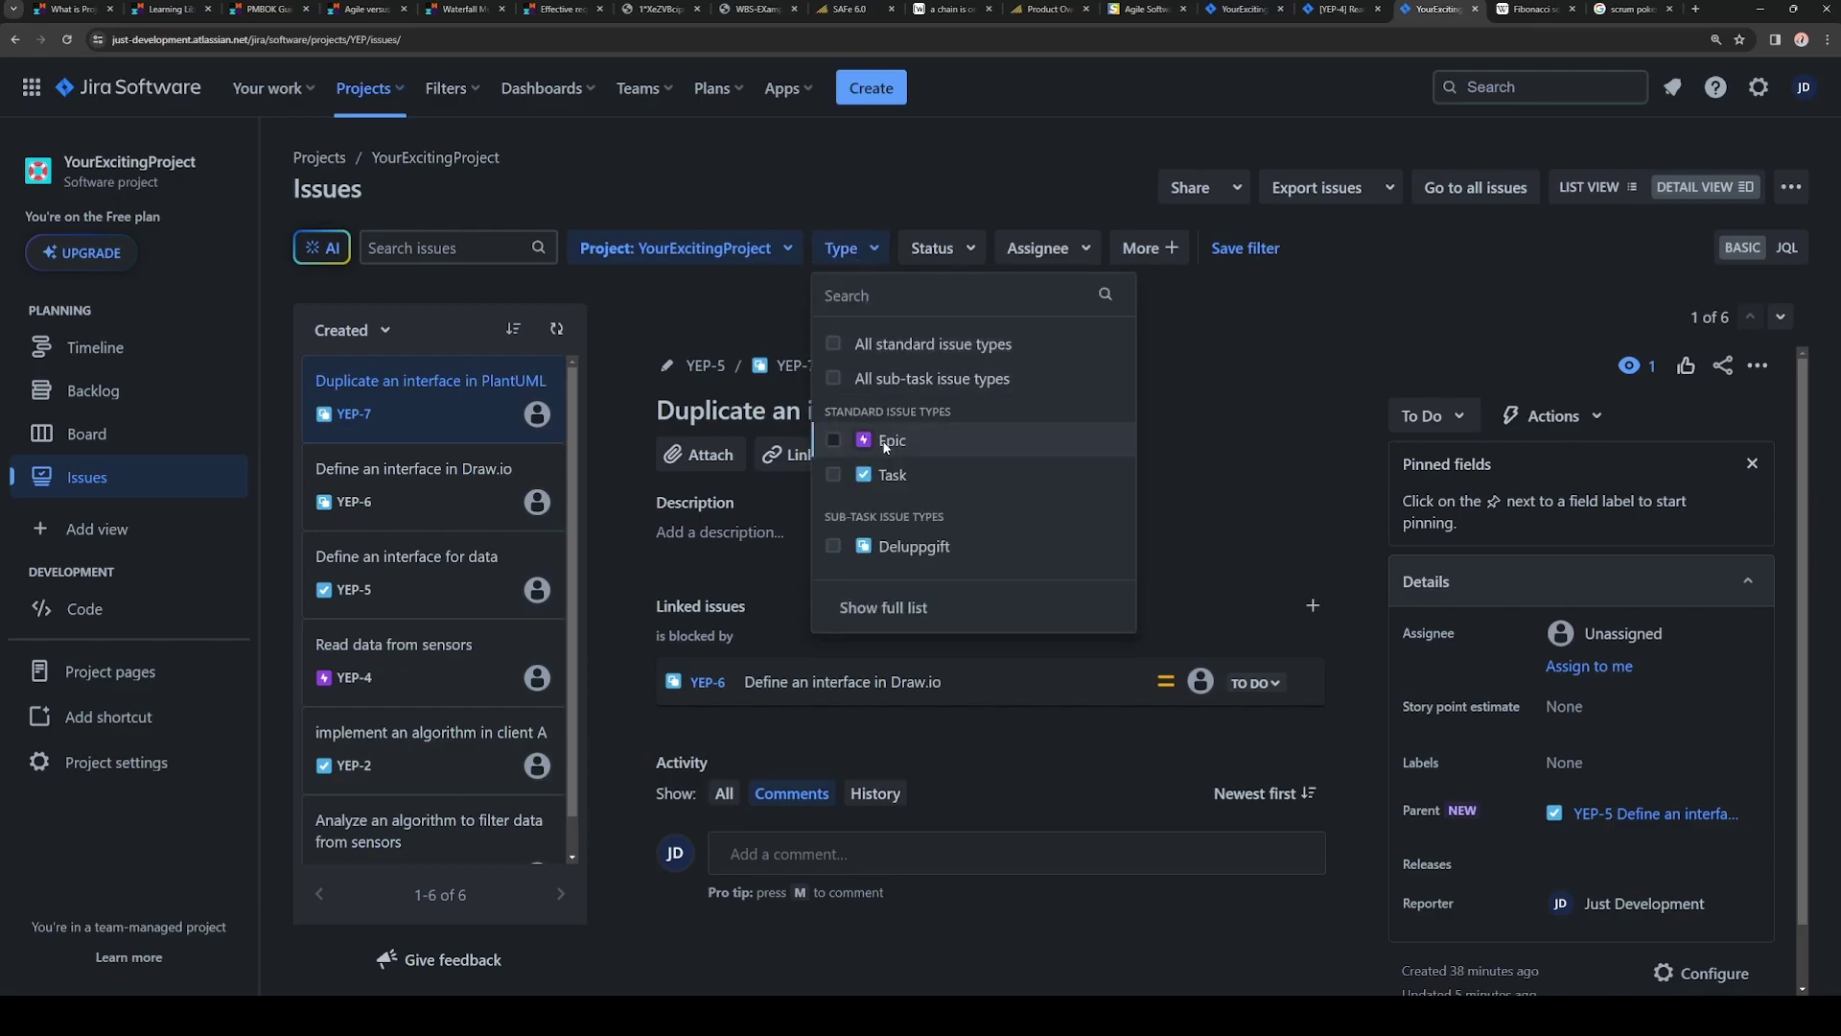
pyautogui.click(832, 440)
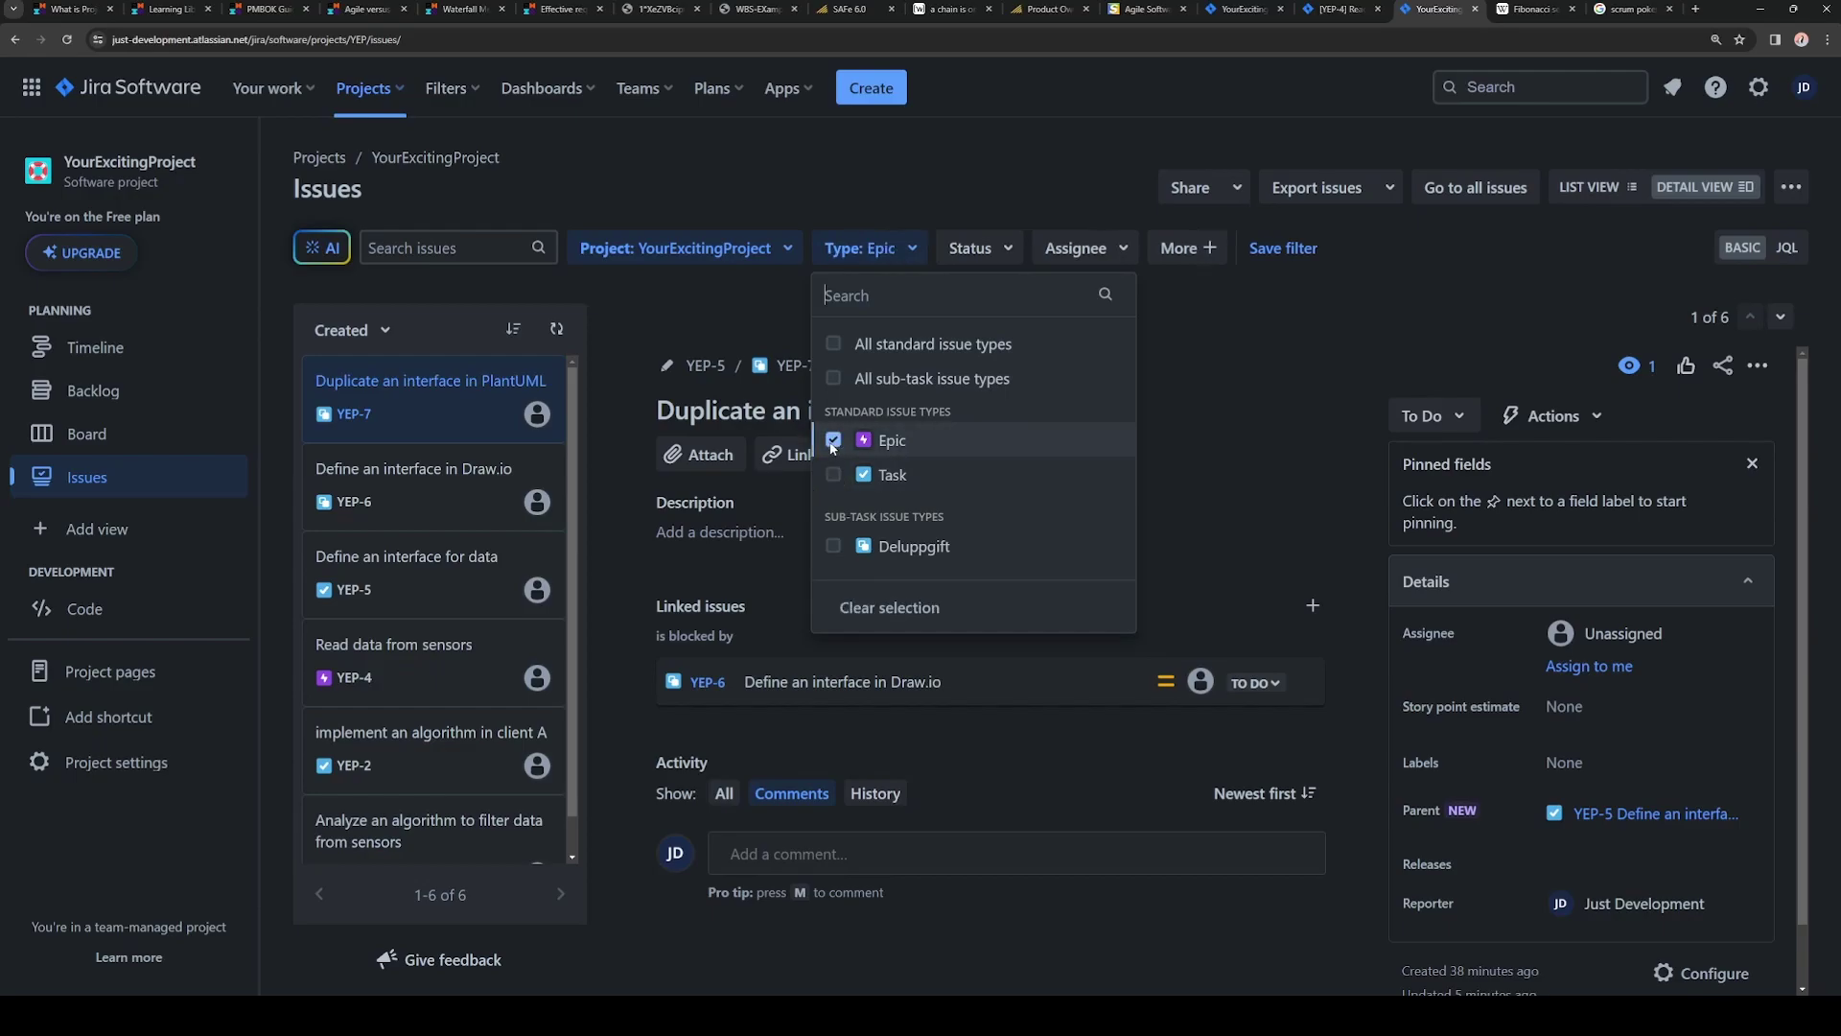
pyautogui.click(727, 295)
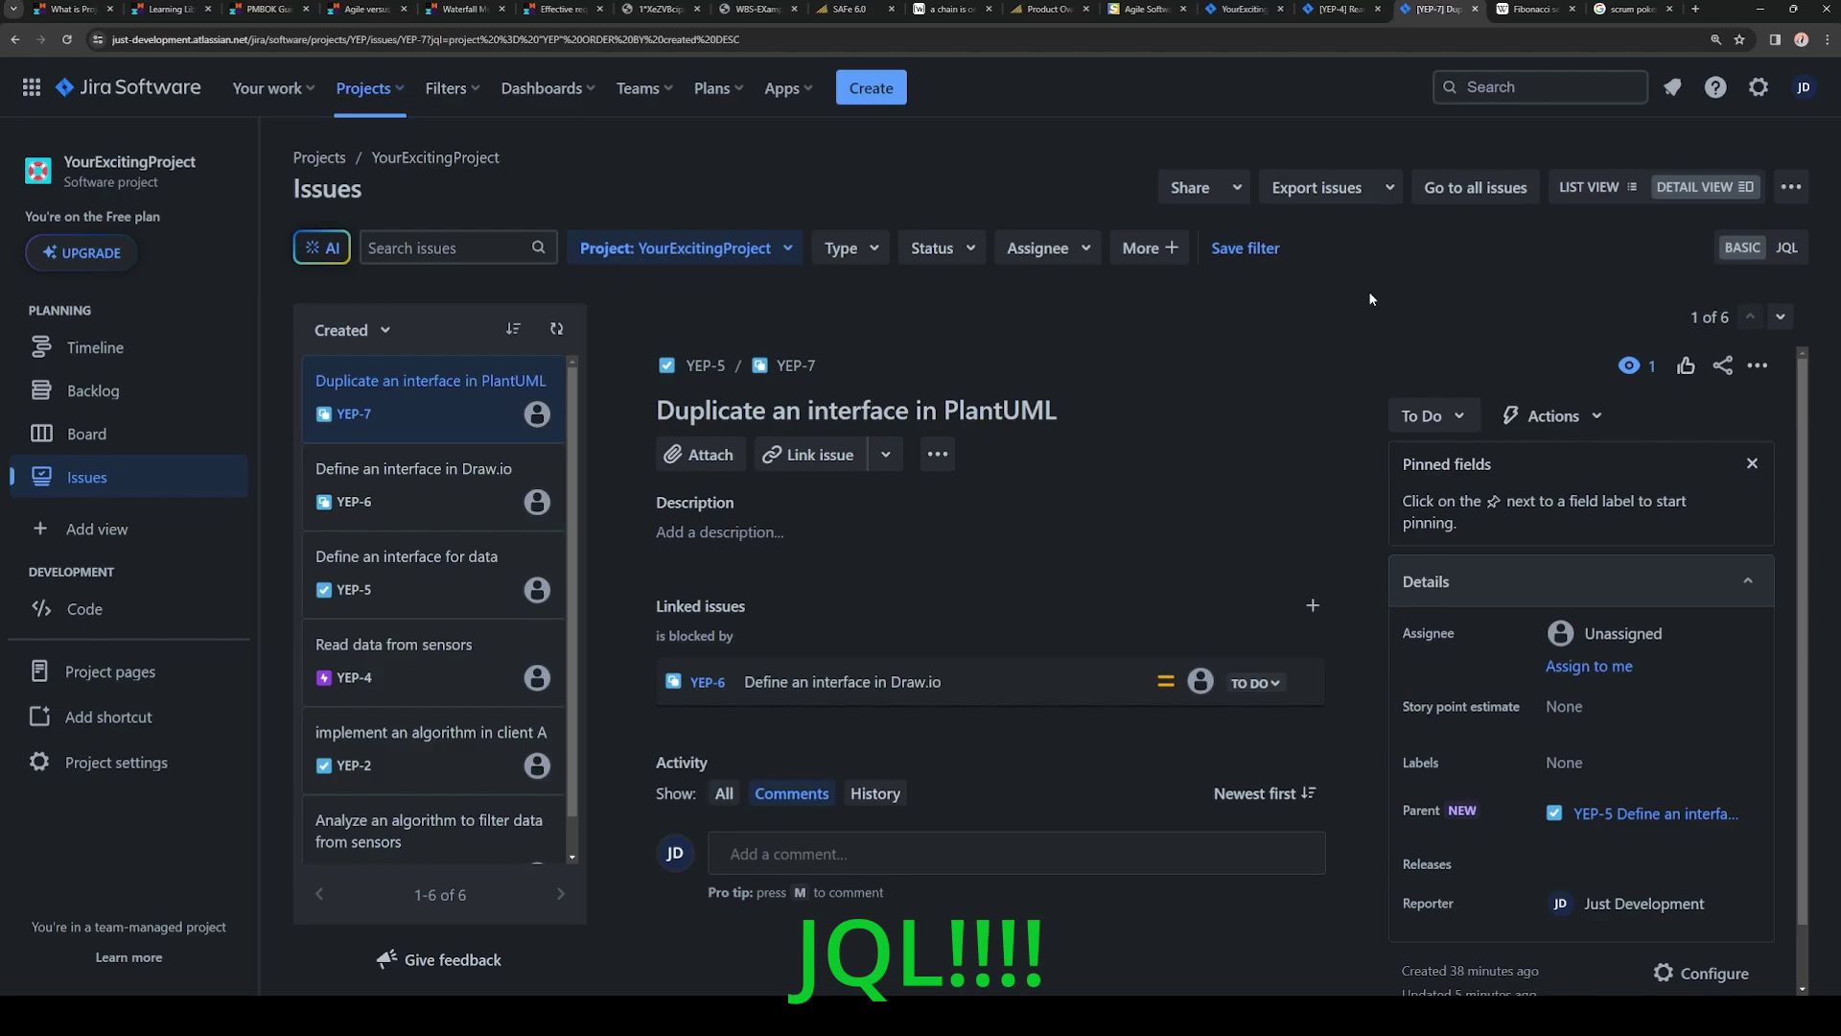
# - Switch the issue search to JQL mode and search Google for SQL in another browser tab
pyautogui.click(1787, 249)
pyautogui.click(976, 262)
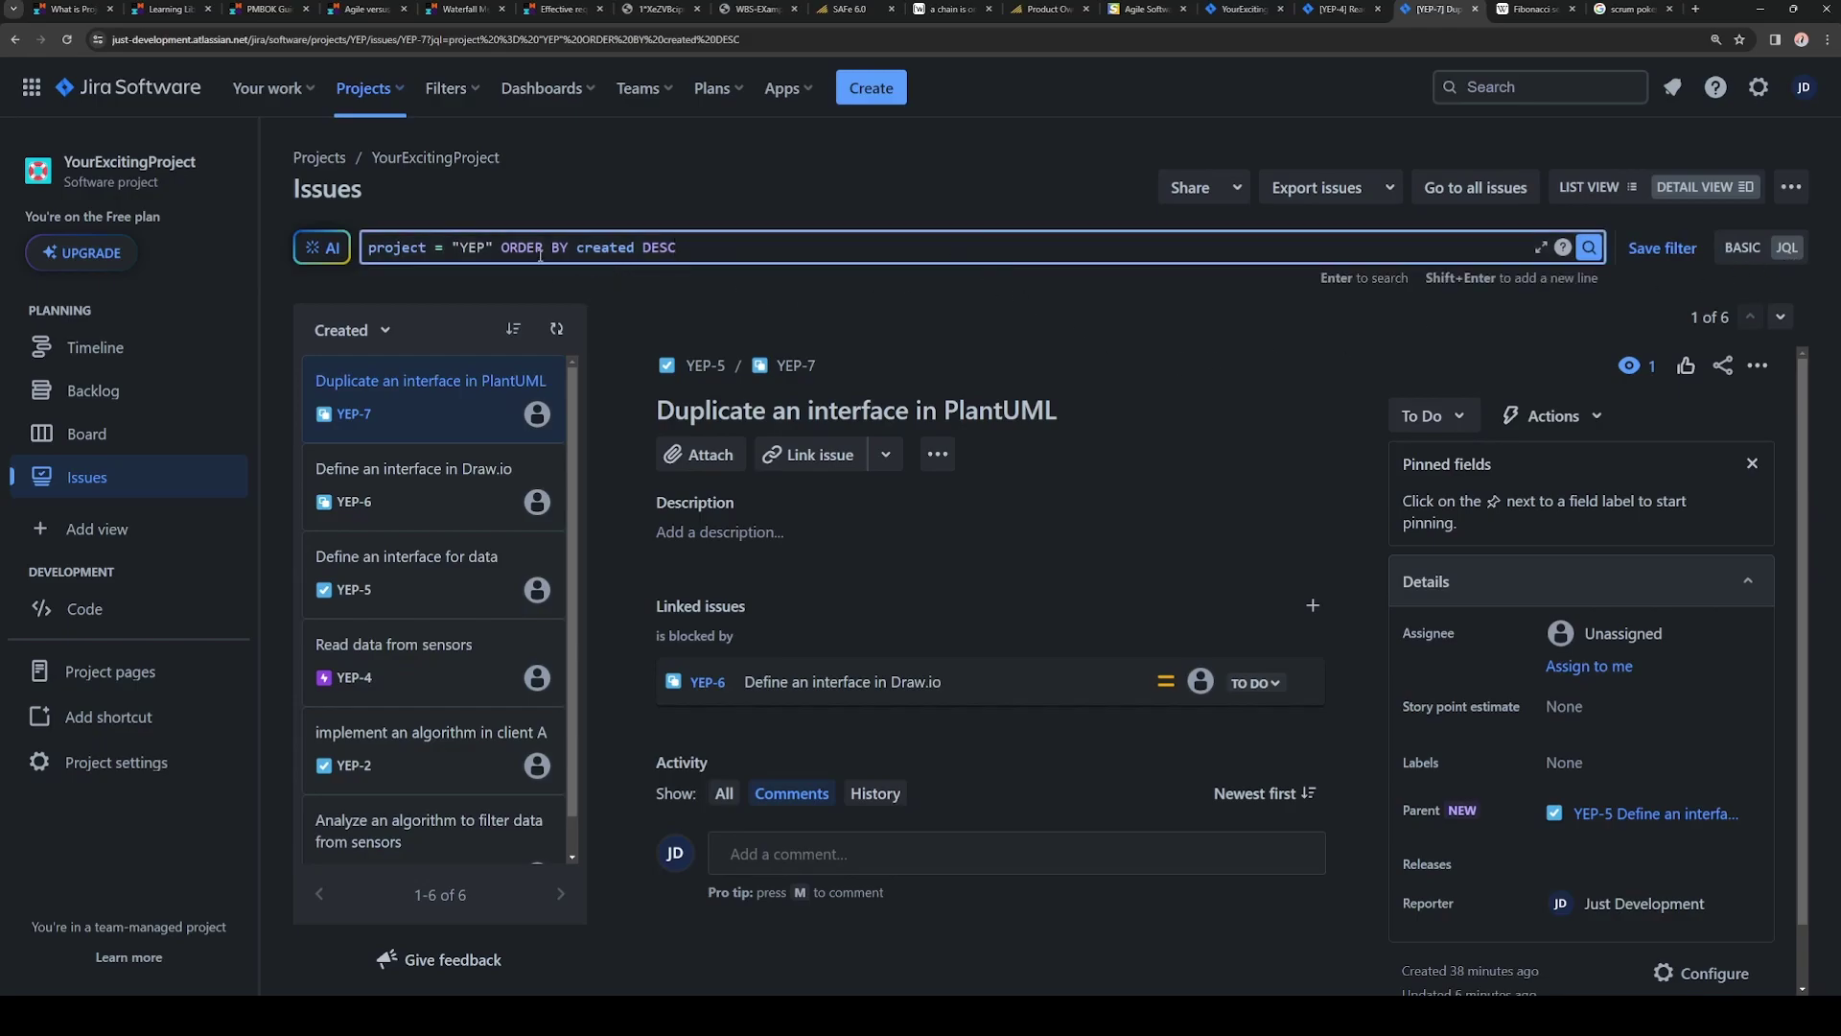
pyautogui.hotkey('ctrl', 'Tab')
pyautogui.hotkey('ctrl', 'Tab')
pyautogui.click(371, 89)
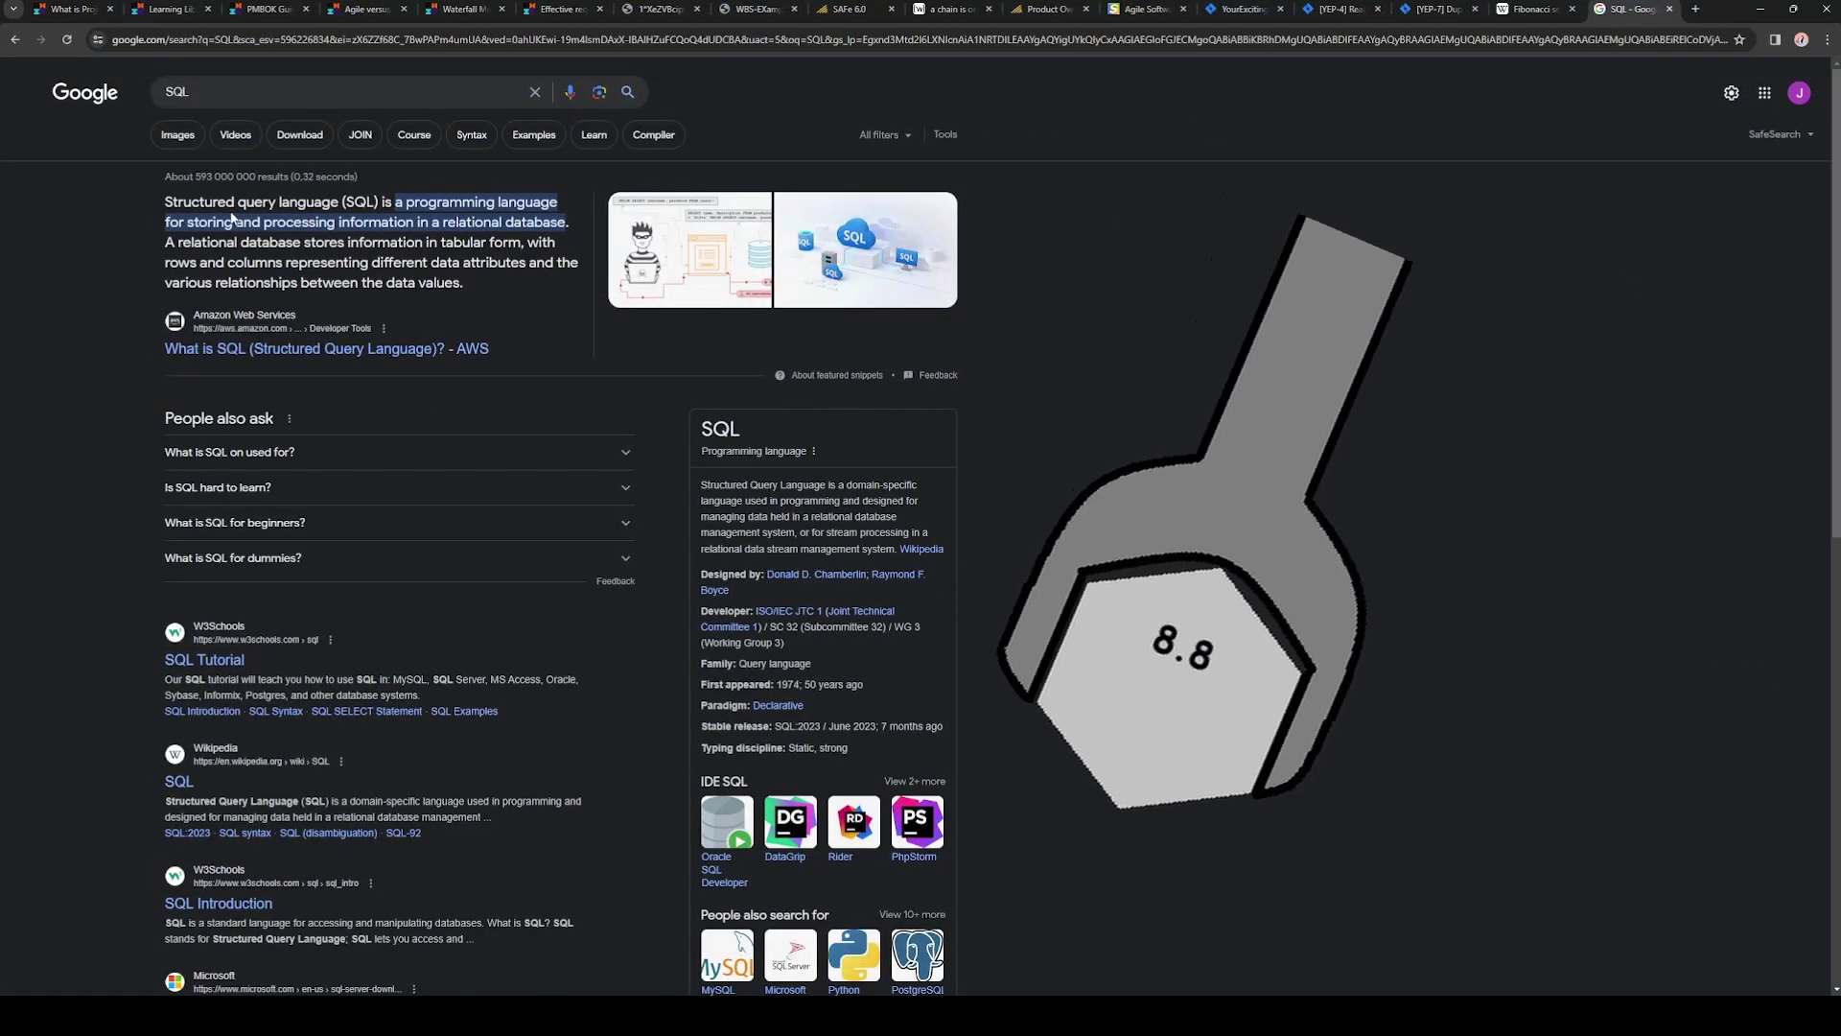
# - Return to Jira and examine the project condition and the ORDER BY clause of the JQL query
pyautogui.click(1438, 9)
pyautogui.click(544, 248)
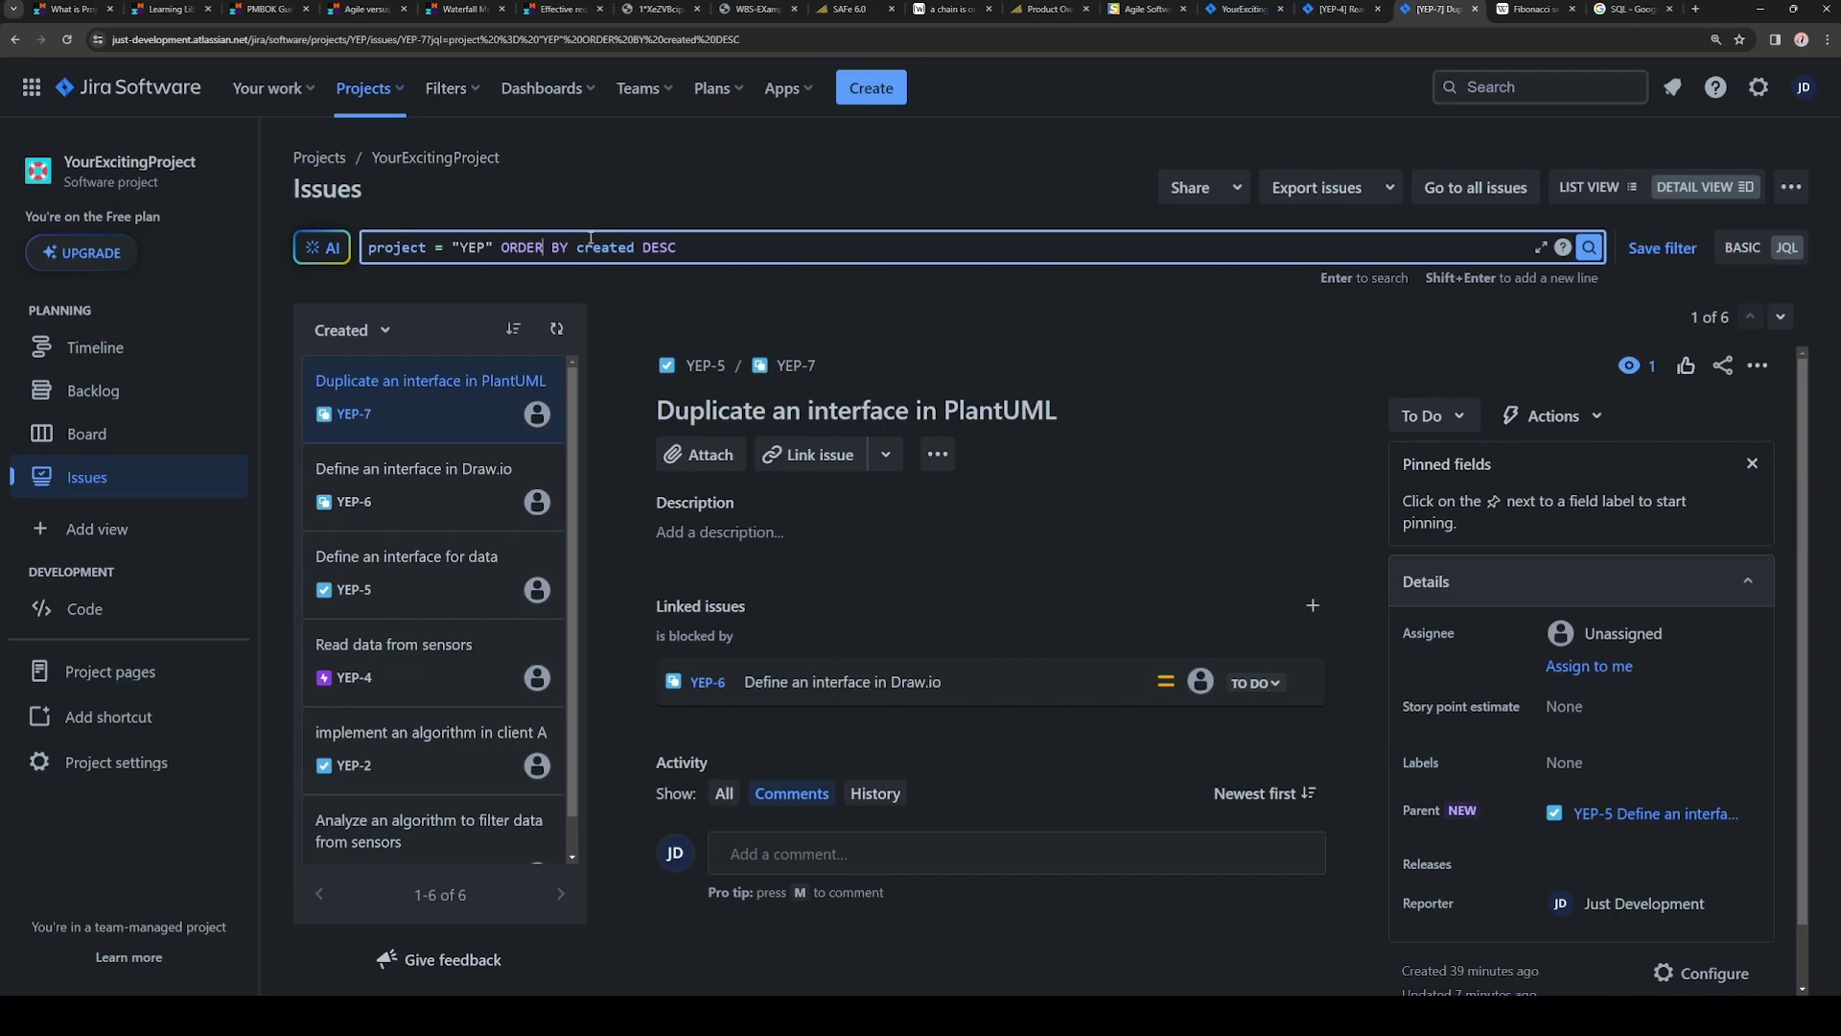
pyautogui.click(497, 246)
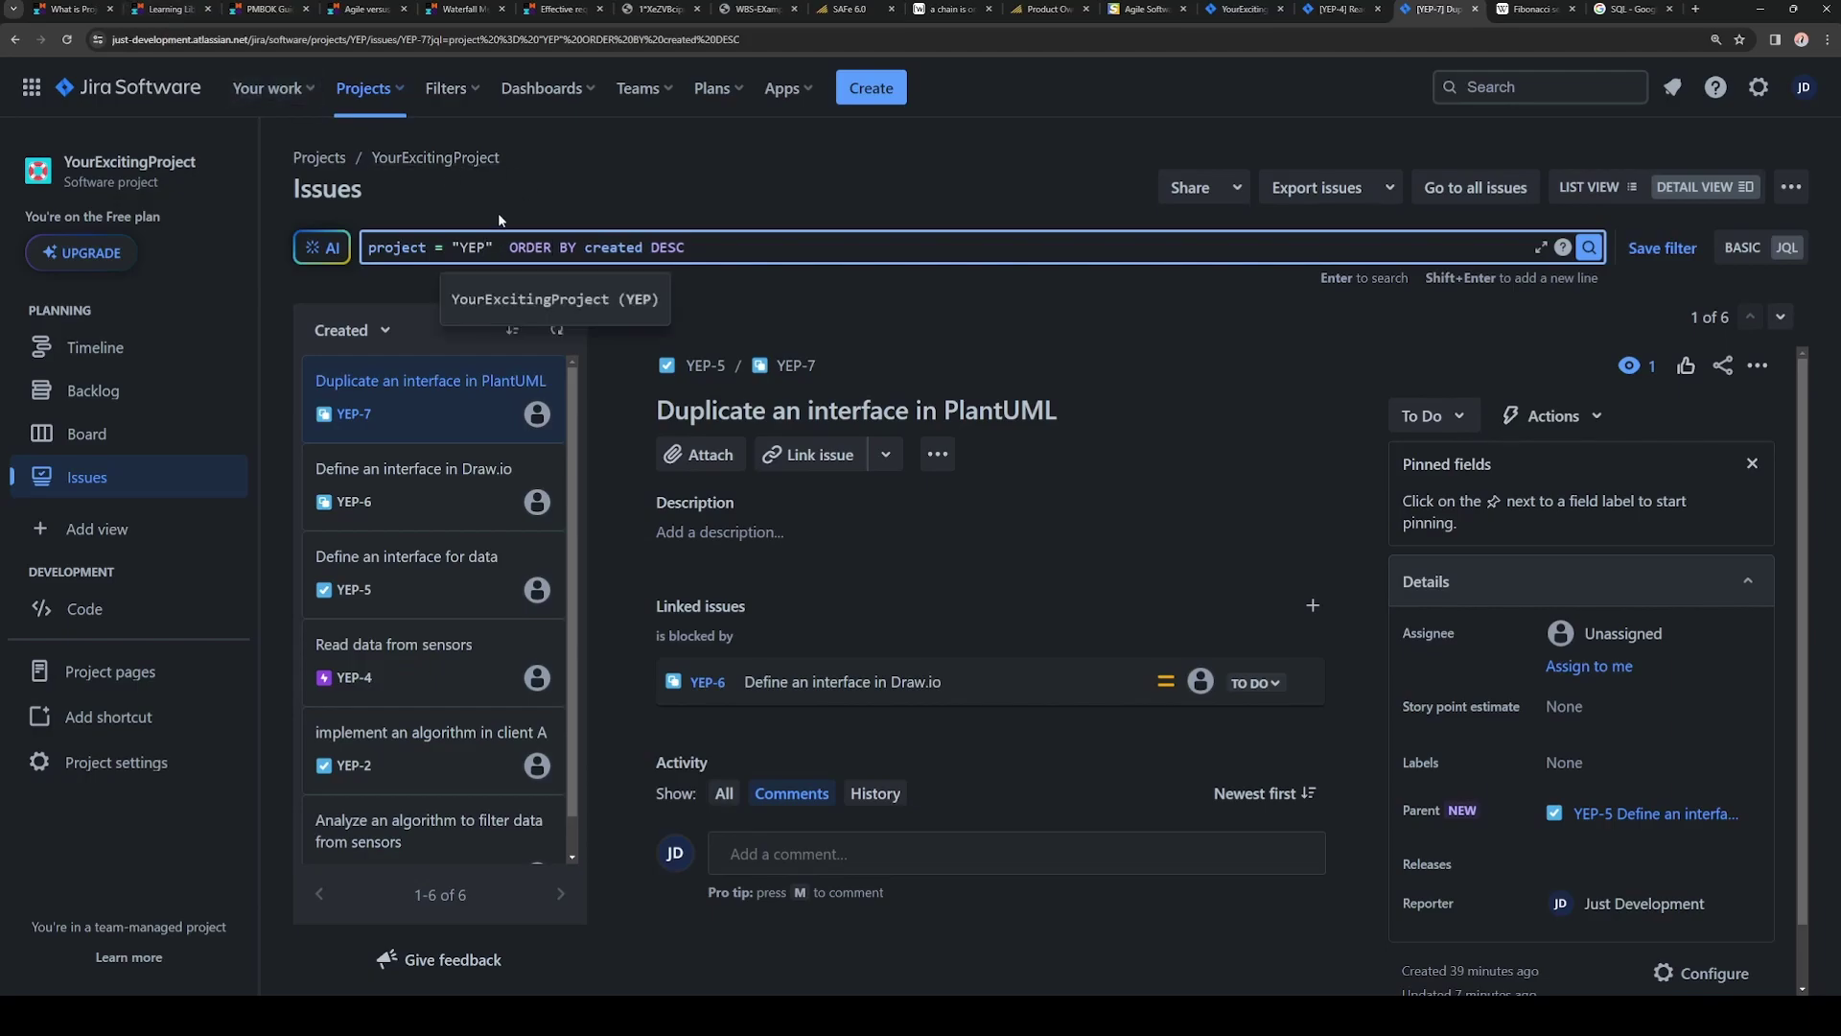
pyautogui.click(364, 252)
pyautogui.hotkey('shift', 'Right')
pyautogui.hotkey('shift', 'Right')
pyautogui.hotkey('shift', 'Right')
pyautogui.hotkey('shift', 'Right')
pyautogui.hotkey('shift', 'Right')
pyautogui.hotkey('shift', 'Right')
pyautogui.hotkey('shift', 'Right')
pyautogui.hotkey('shift', 'Right')
pyautogui.hotkey('shift', 'Right')
pyautogui.hotkey('shift', 'Right')
pyautogui.hotkey('shift', 'Right')
pyautogui.hotkey('shift', 'Right')
pyautogui.hotkey('shift', 'Right')
pyautogui.hotkey('shift', 'Right')
pyautogui.hotkey('shift', 'Right')
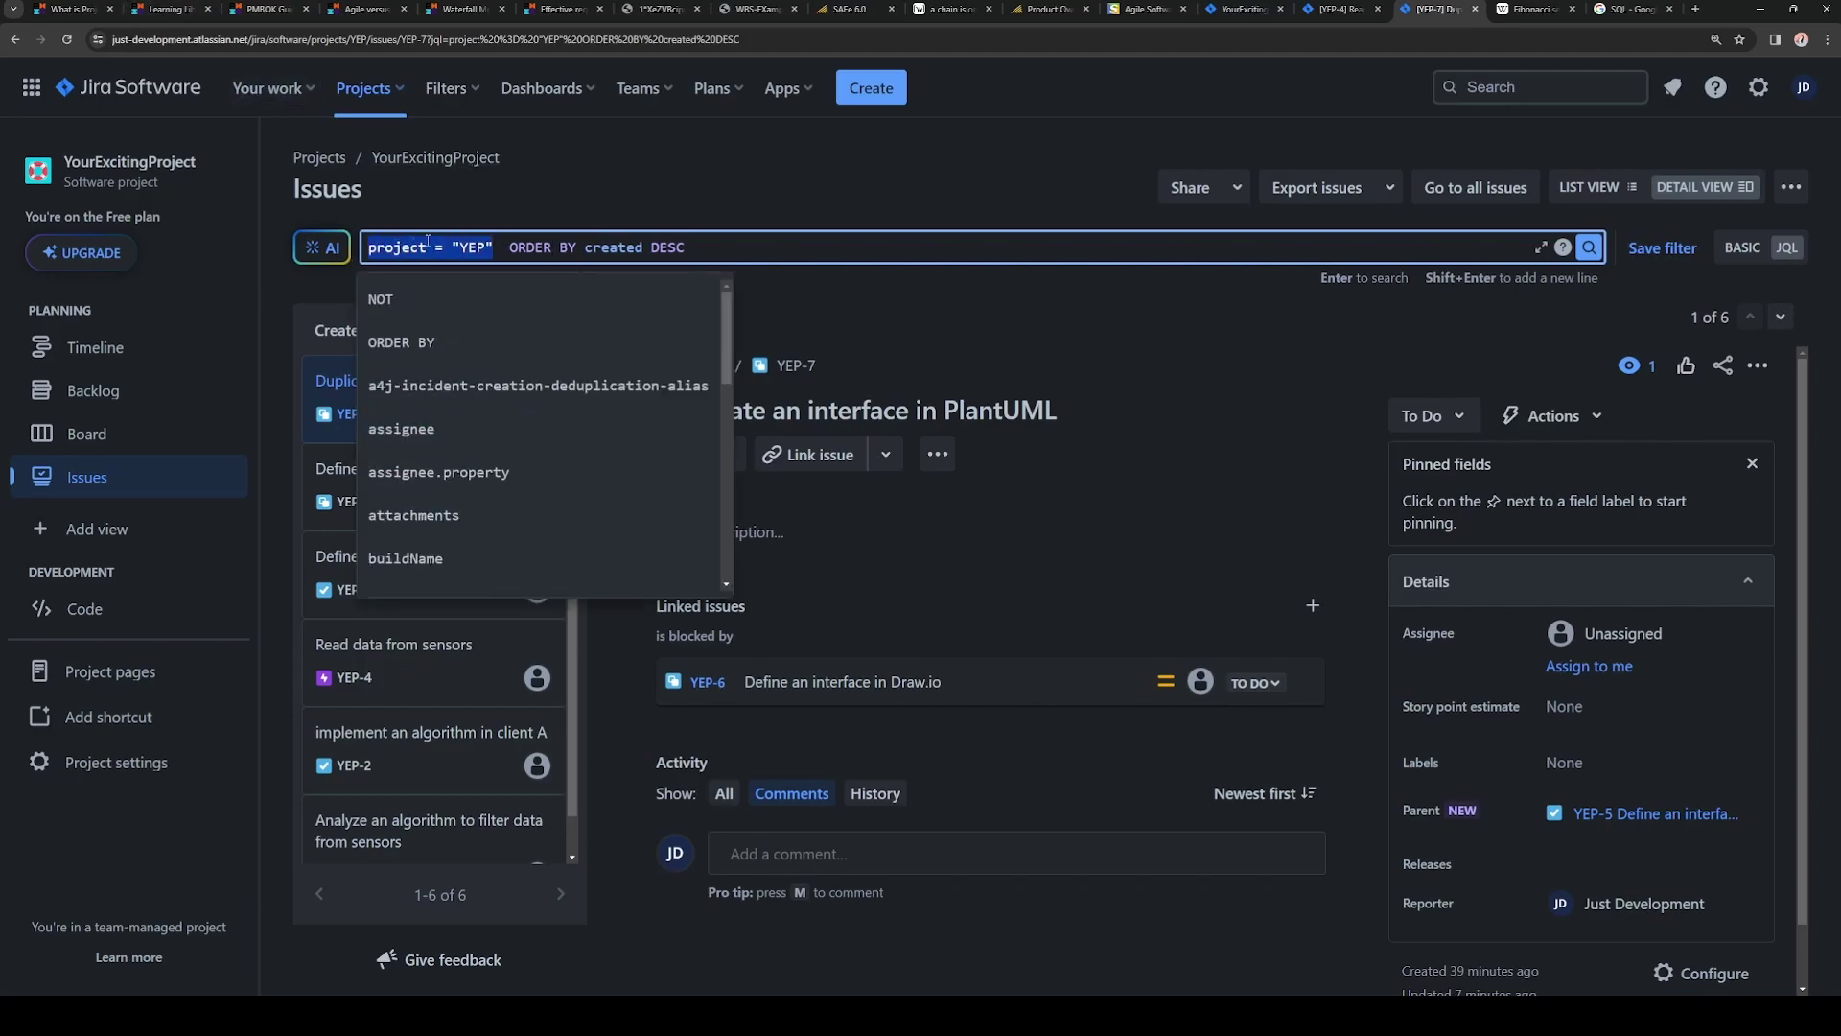
pyautogui.click(502, 247)
pyautogui.moveTo(503, 248); pyautogui.dragTo(690, 245)
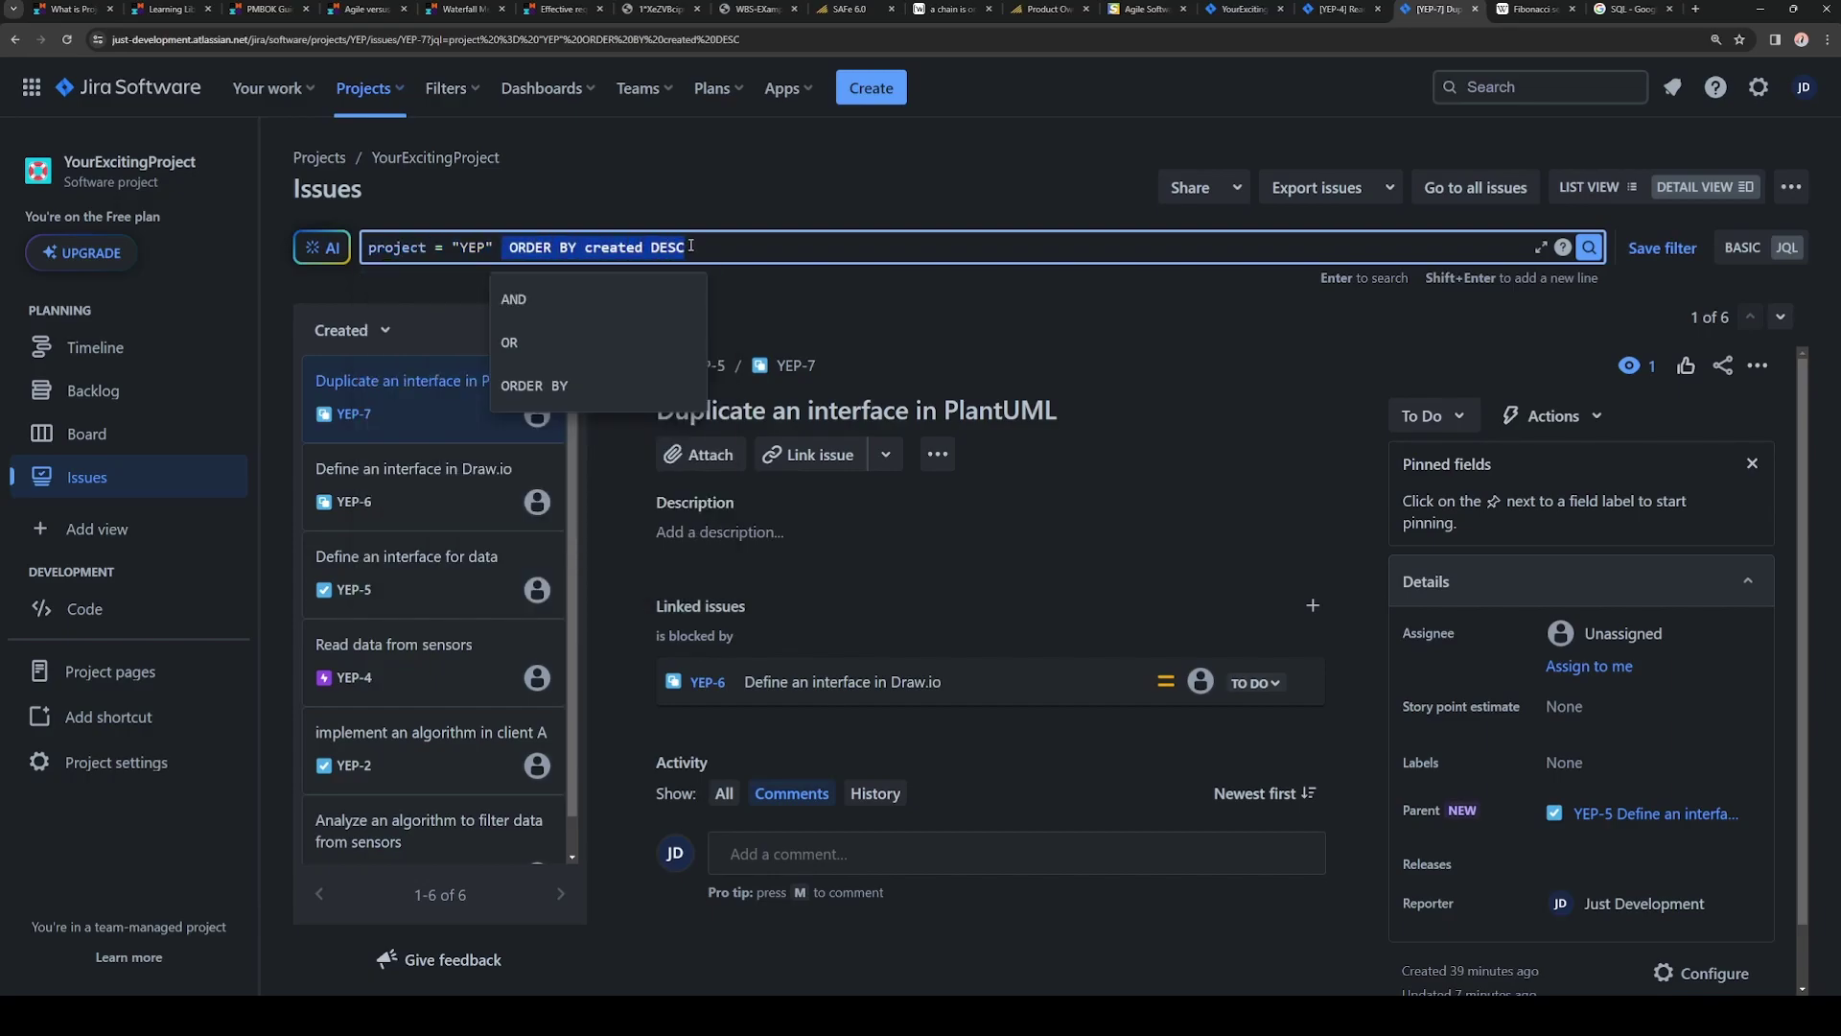
# - Extend the JQL query with OR project = "RequirementsForYEP" after the YEP project condition
pyautogui.click(497, 248)
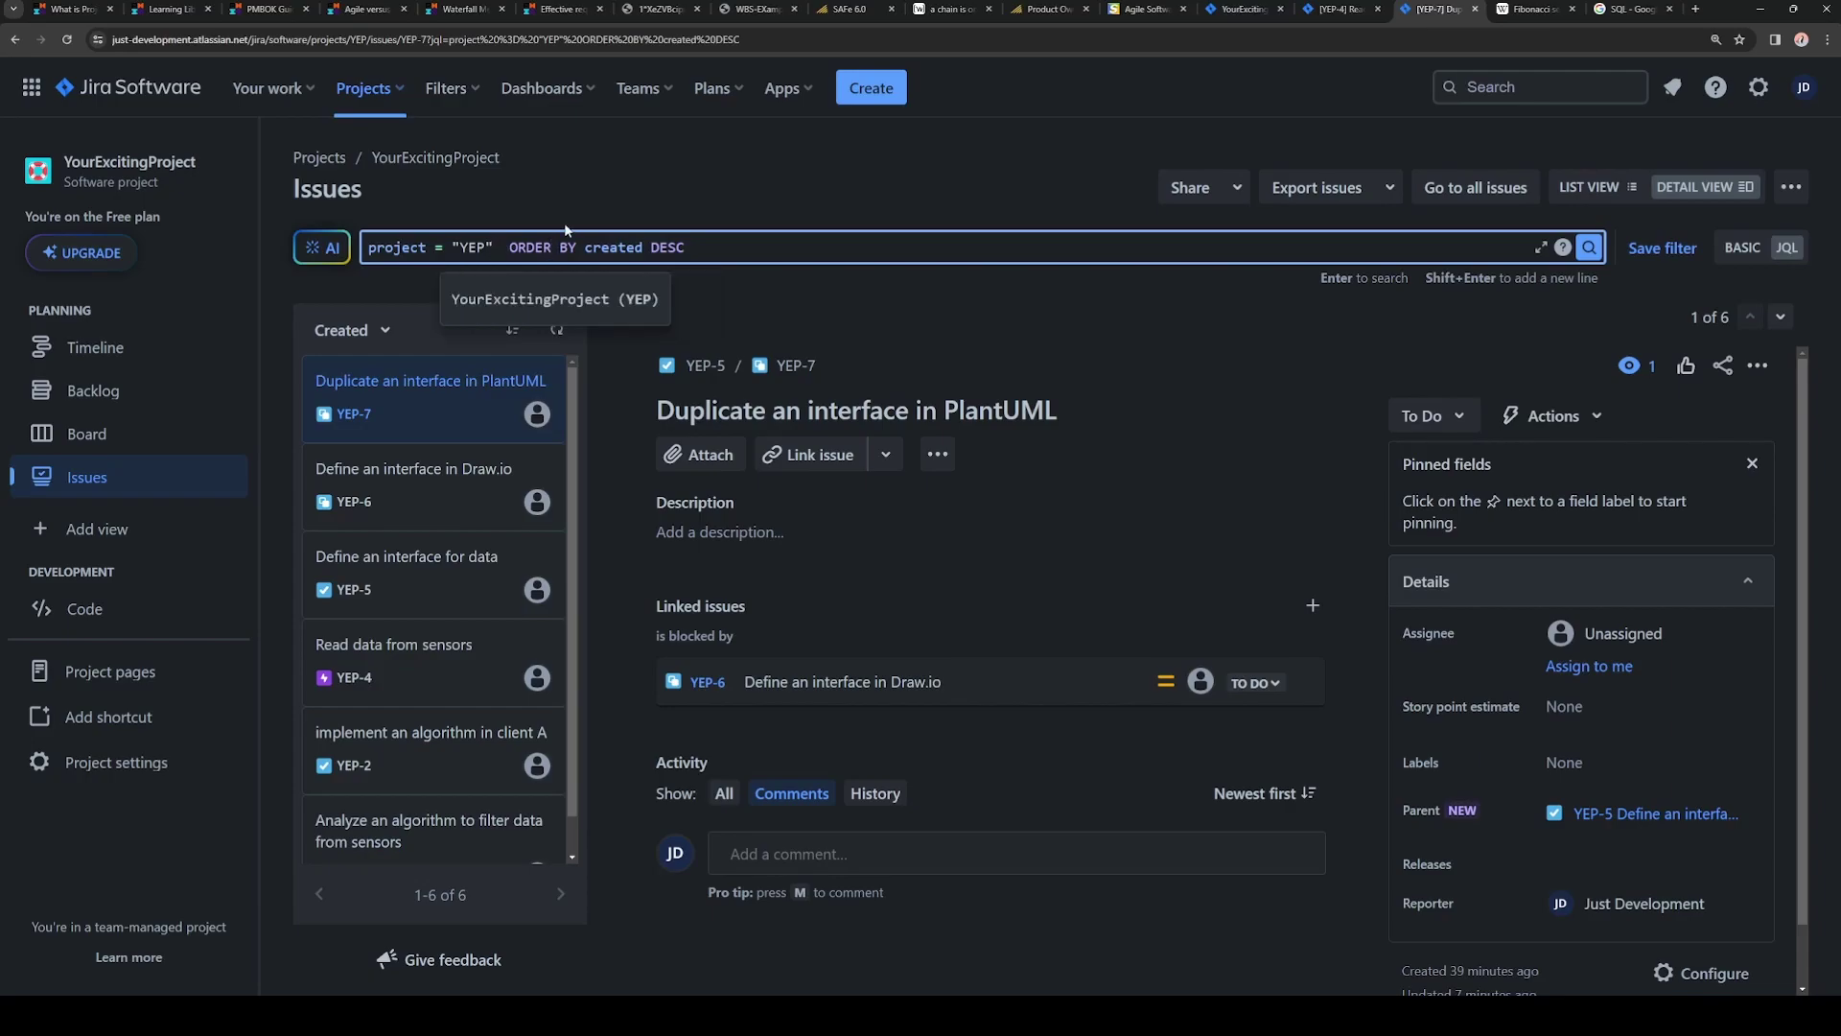
pyautogui.write('OR proj')
pyautogui.press('Return')
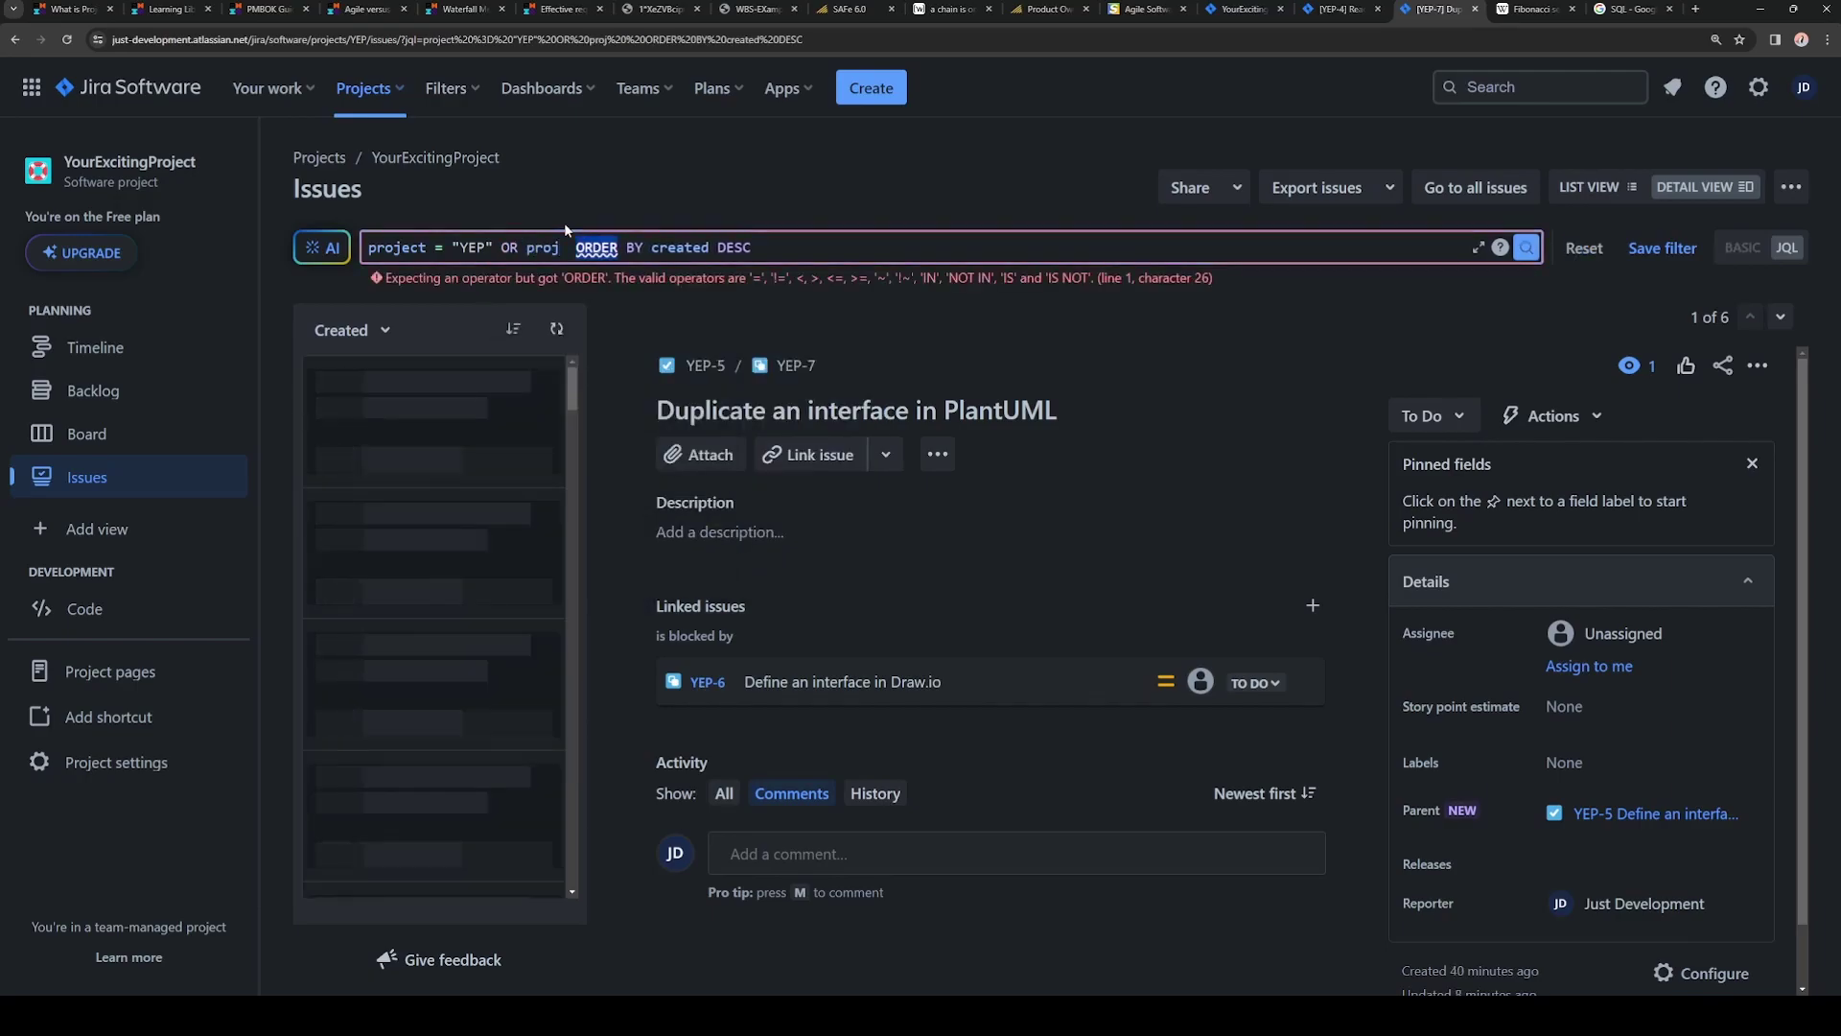
pyautogui.write('ect = "')
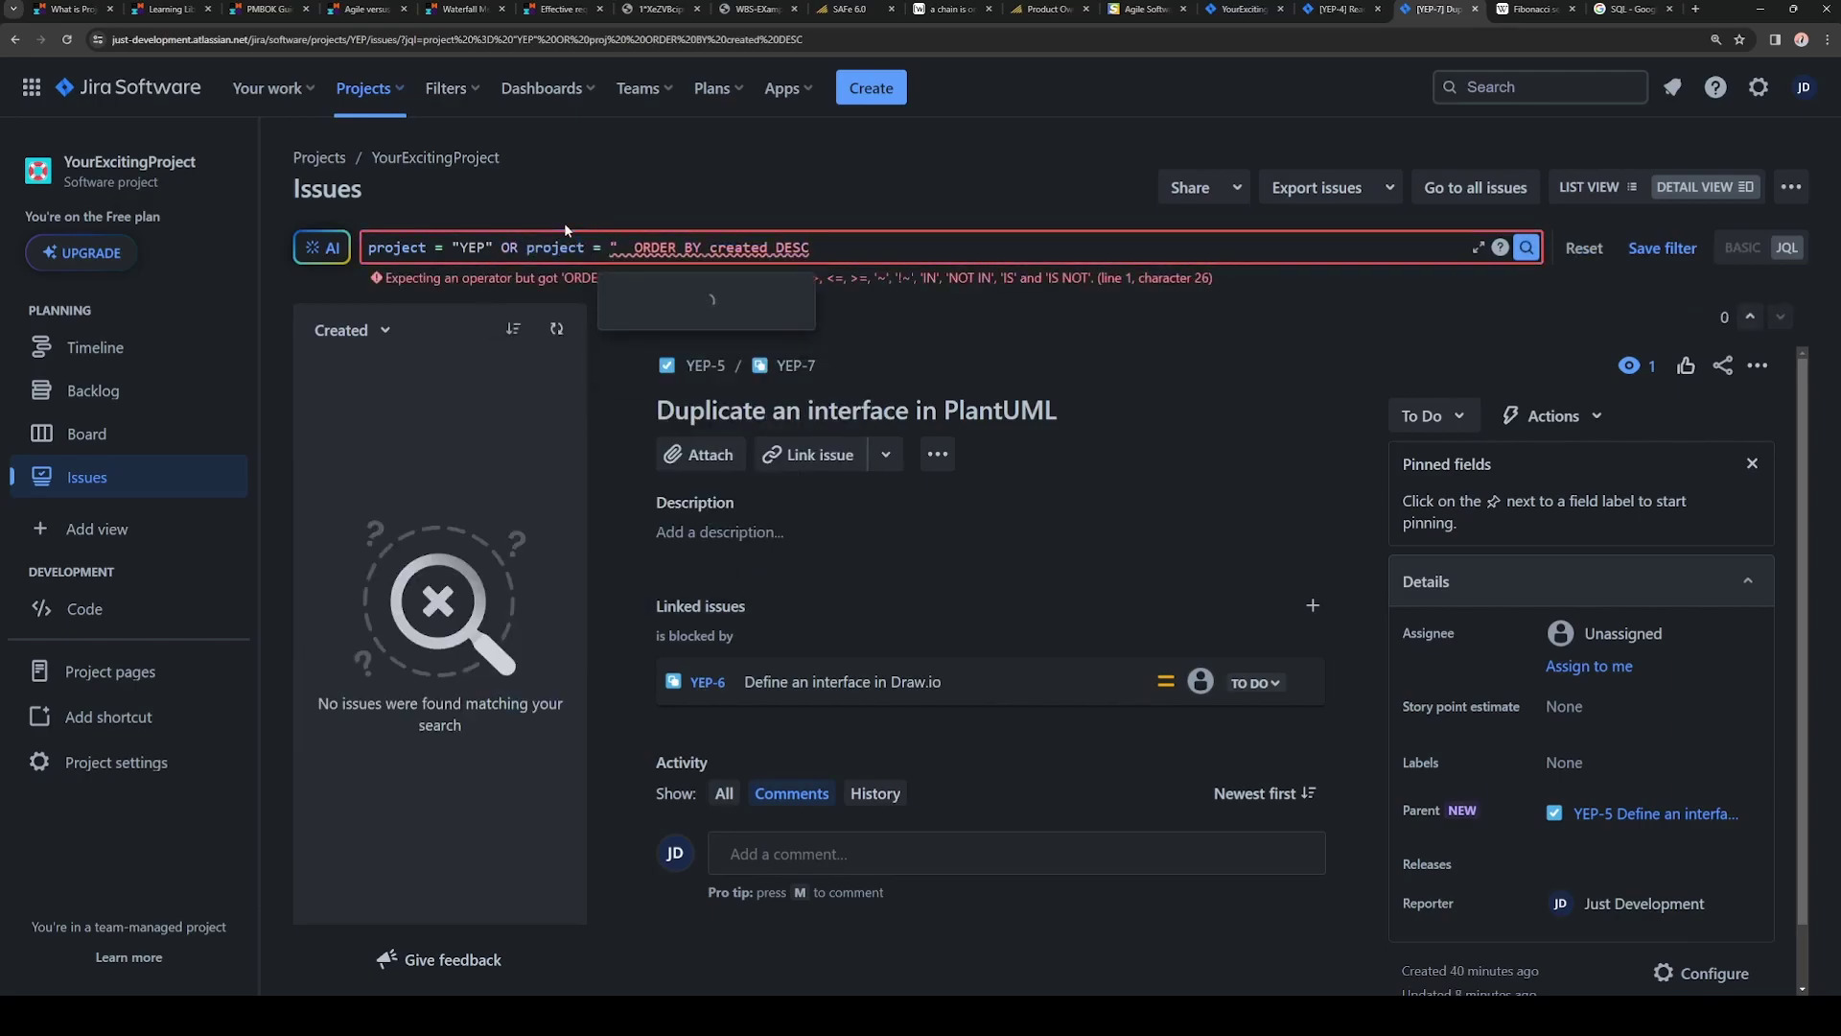
pyautogui.click(671, 299)
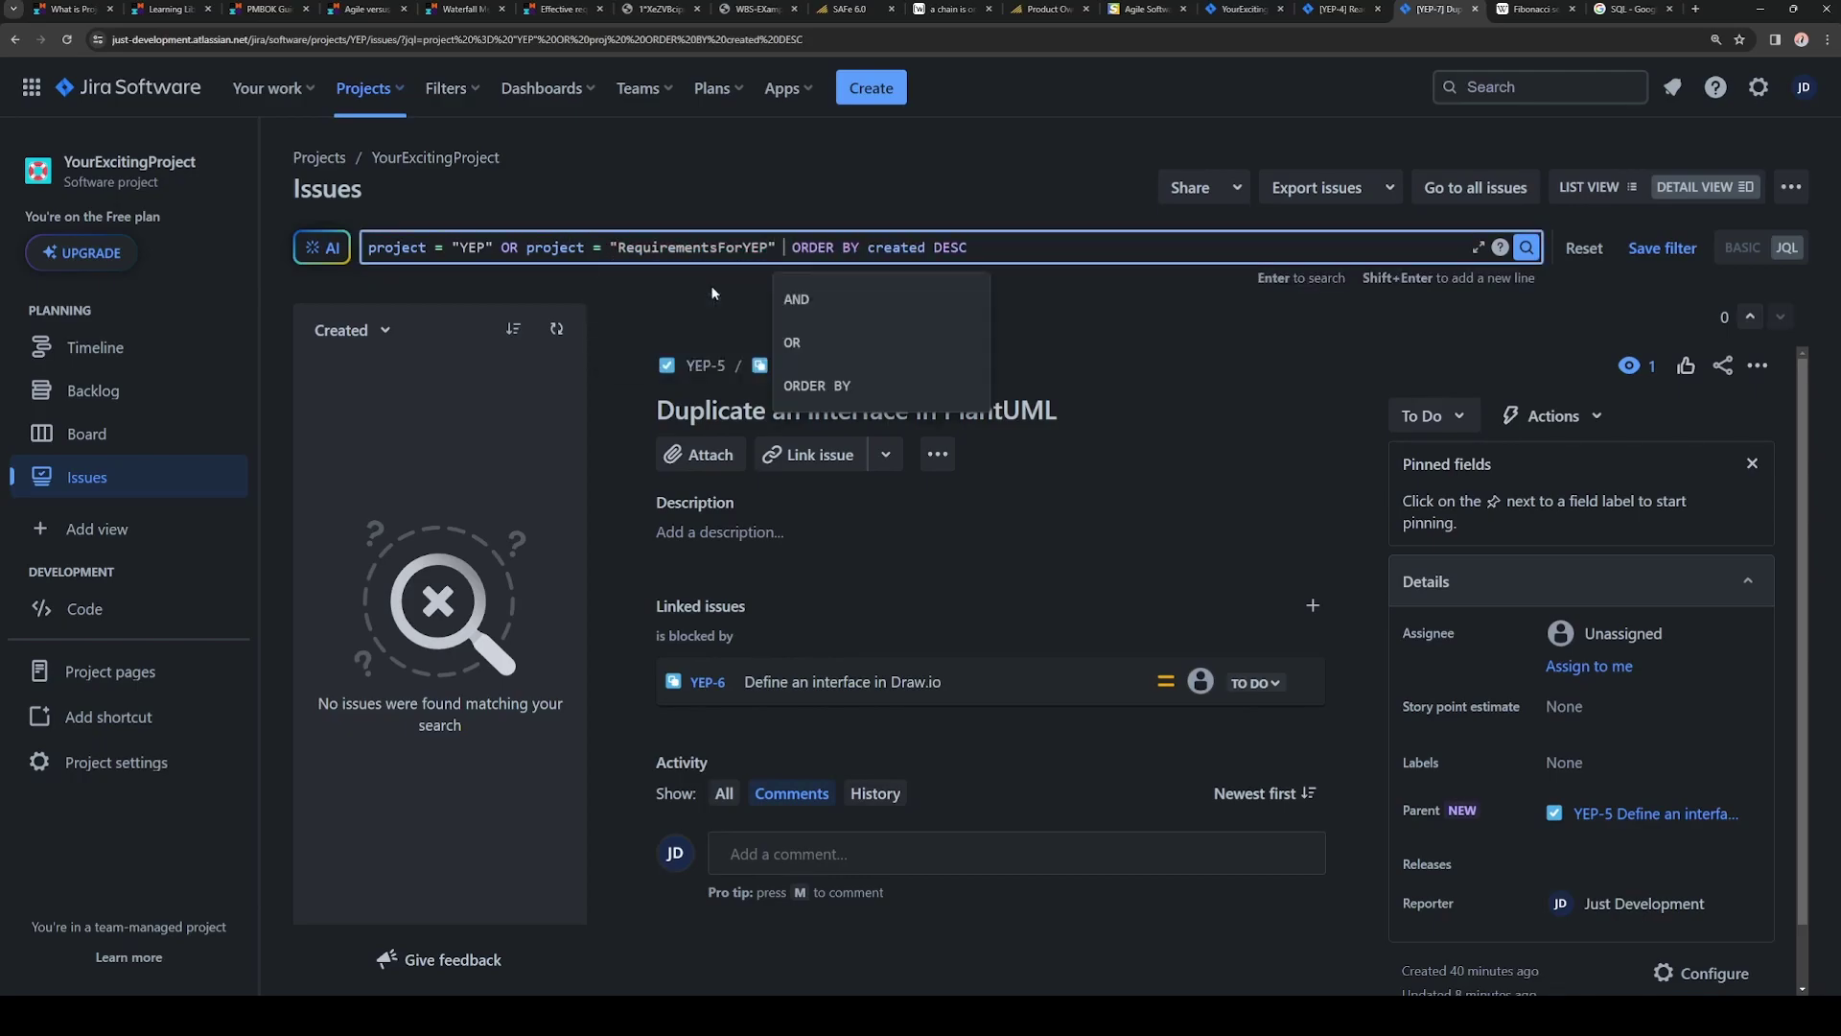
# - Add the condition AND description IS NOT EMPTY before the ORDER BY clause and run the query
pyautogui.write('AND ')
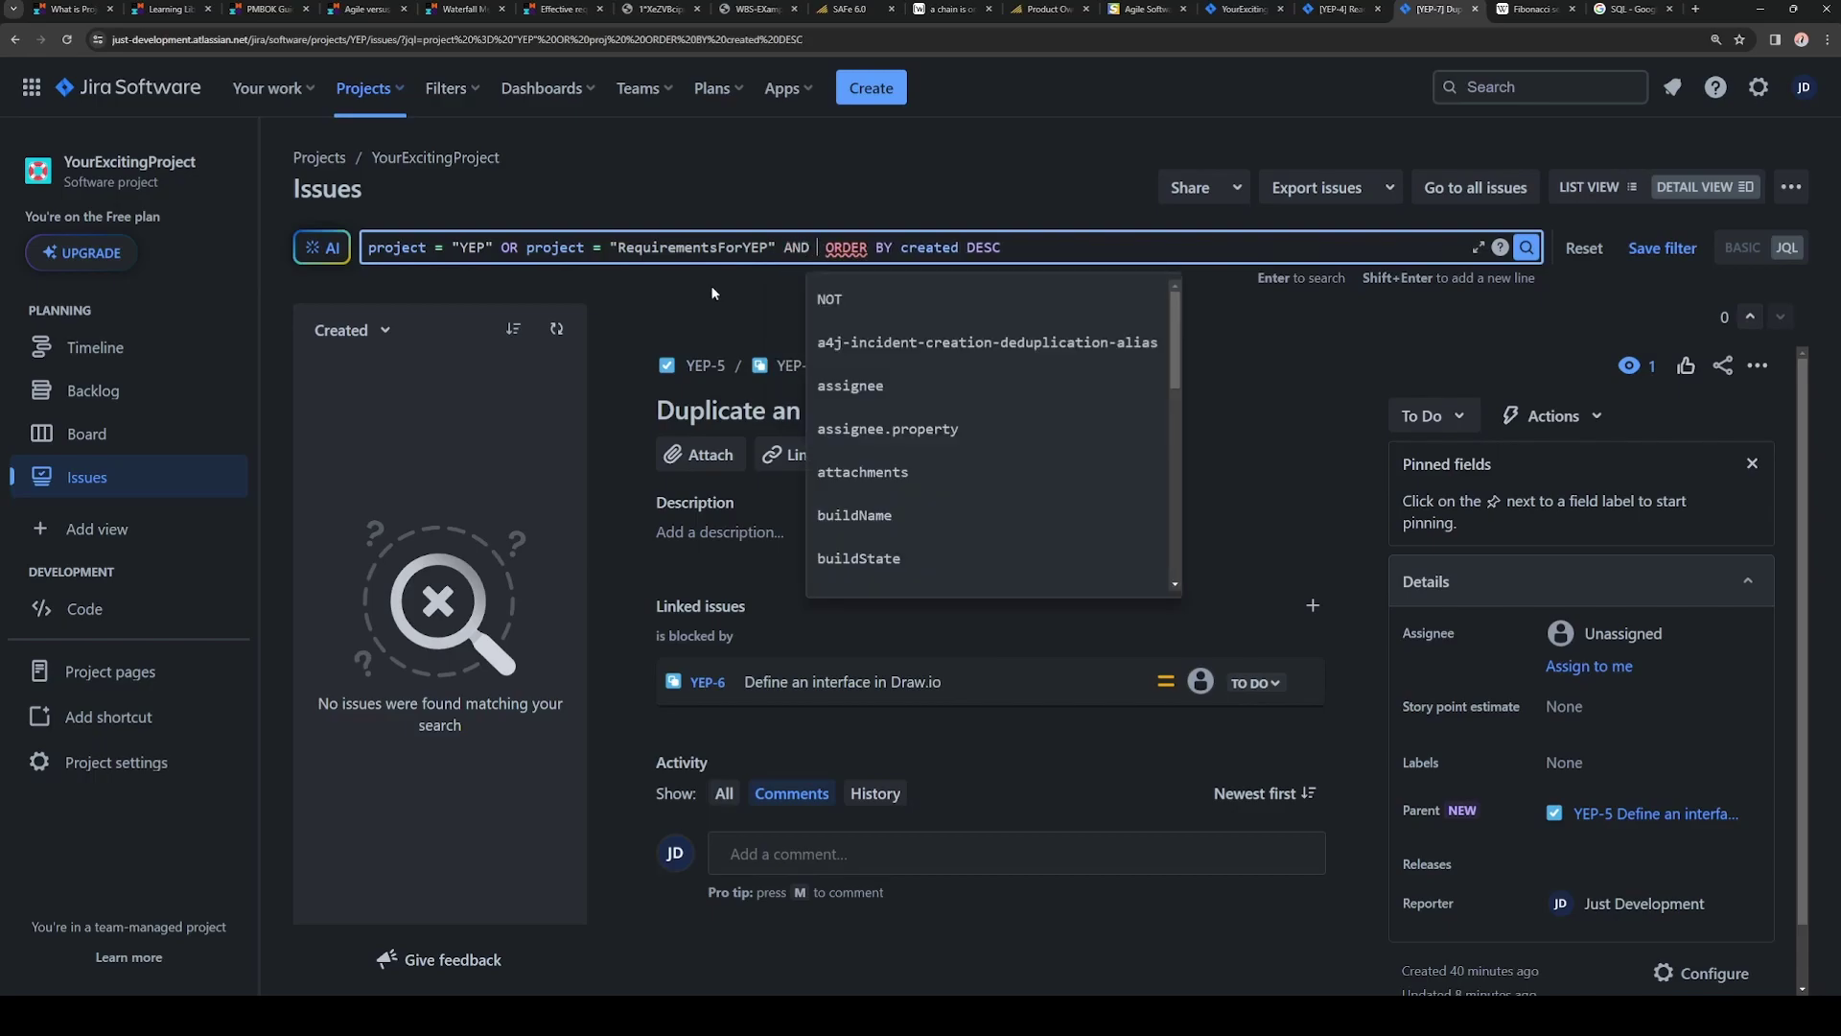
pyautogui.write('description')
pyautogui.press('Down')
pyautogui.press('Down')
pyautogui.press('Down')
pyautogui.press('Down')
pyautogui.press('Return')
pyautogui.write('EMPTY')
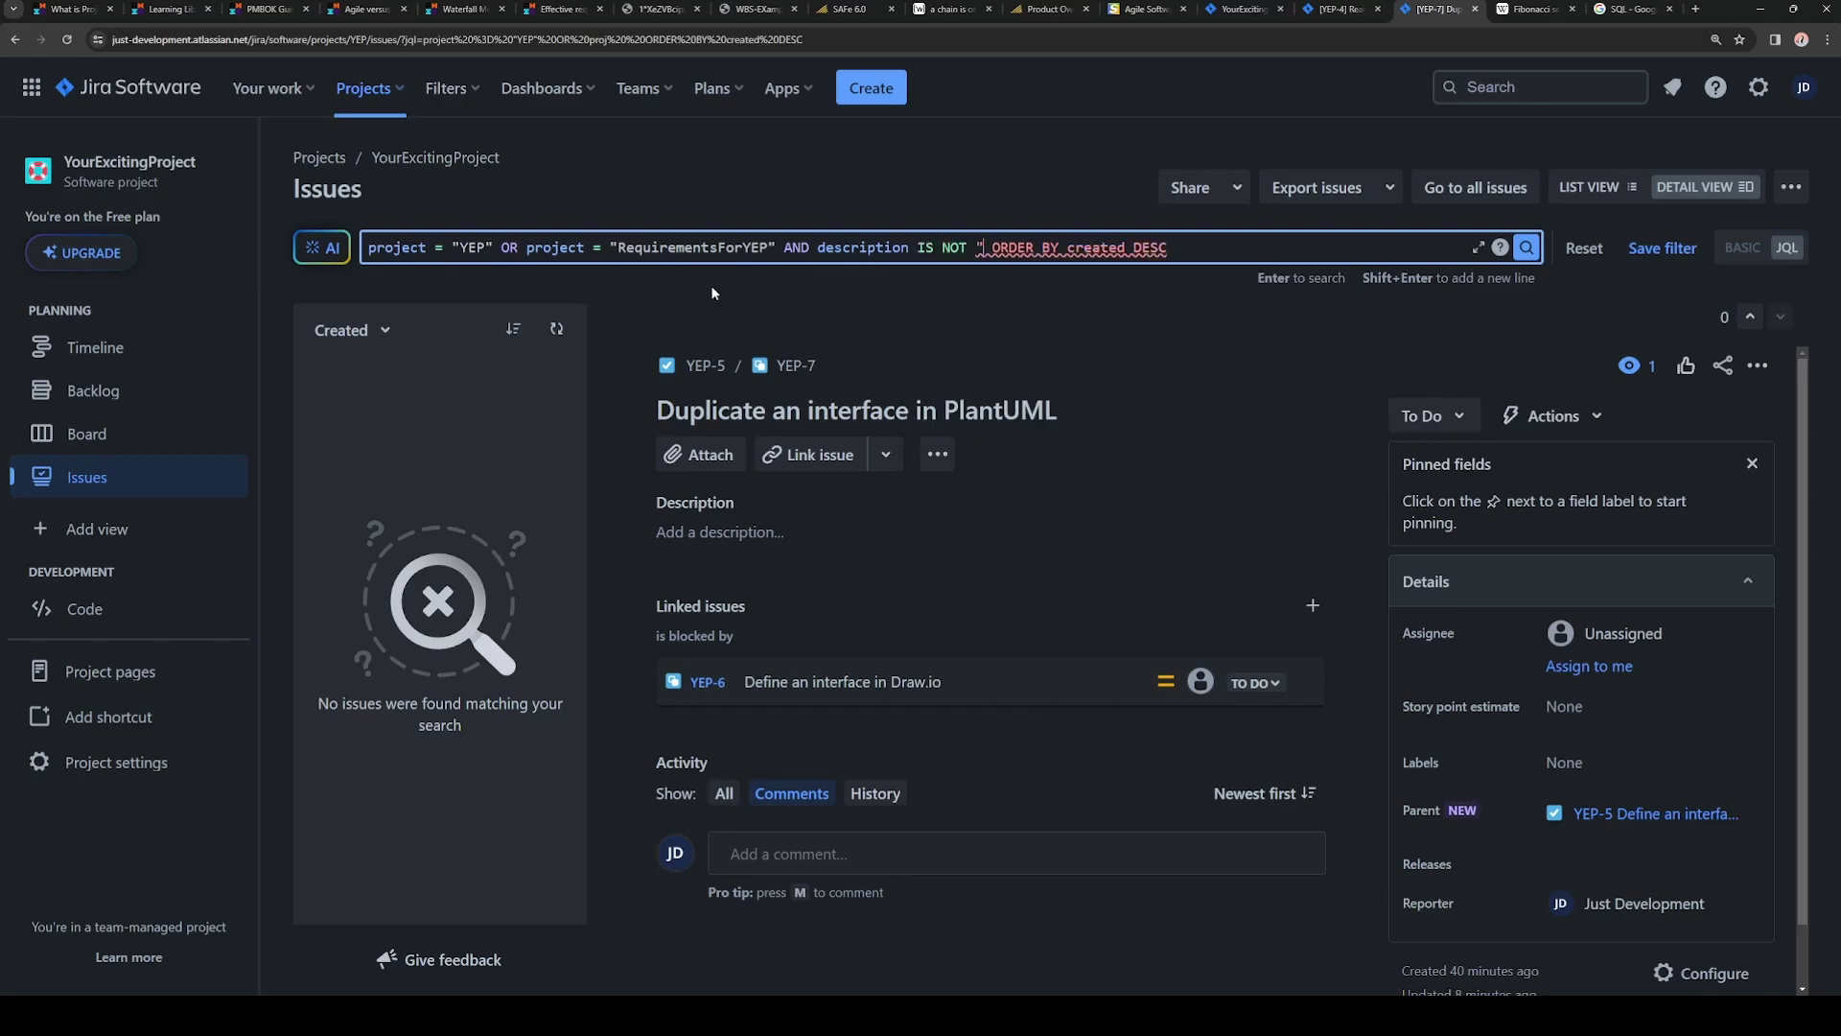
pyautogui.press('Return')
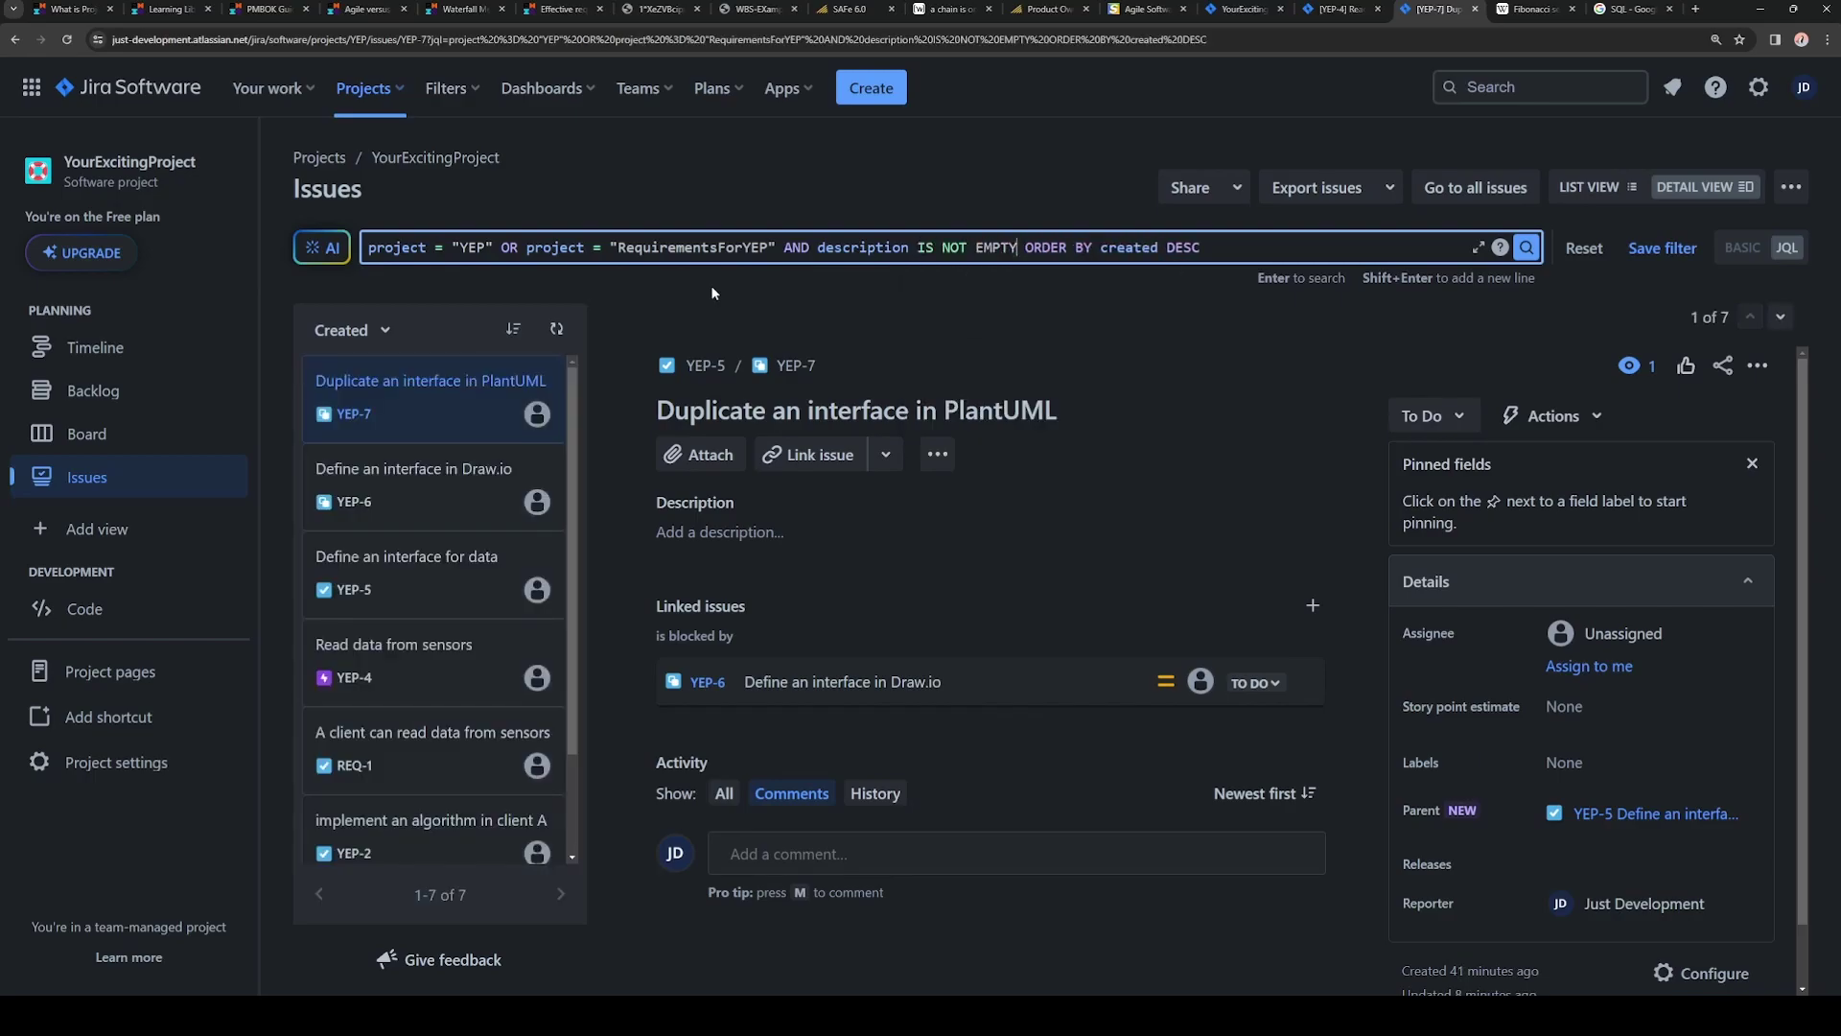
# - Check YEP-5's description, undo the removal of the RequirementsForYEP condition from the query, and rerun it
pyautogui.click(412, 561)
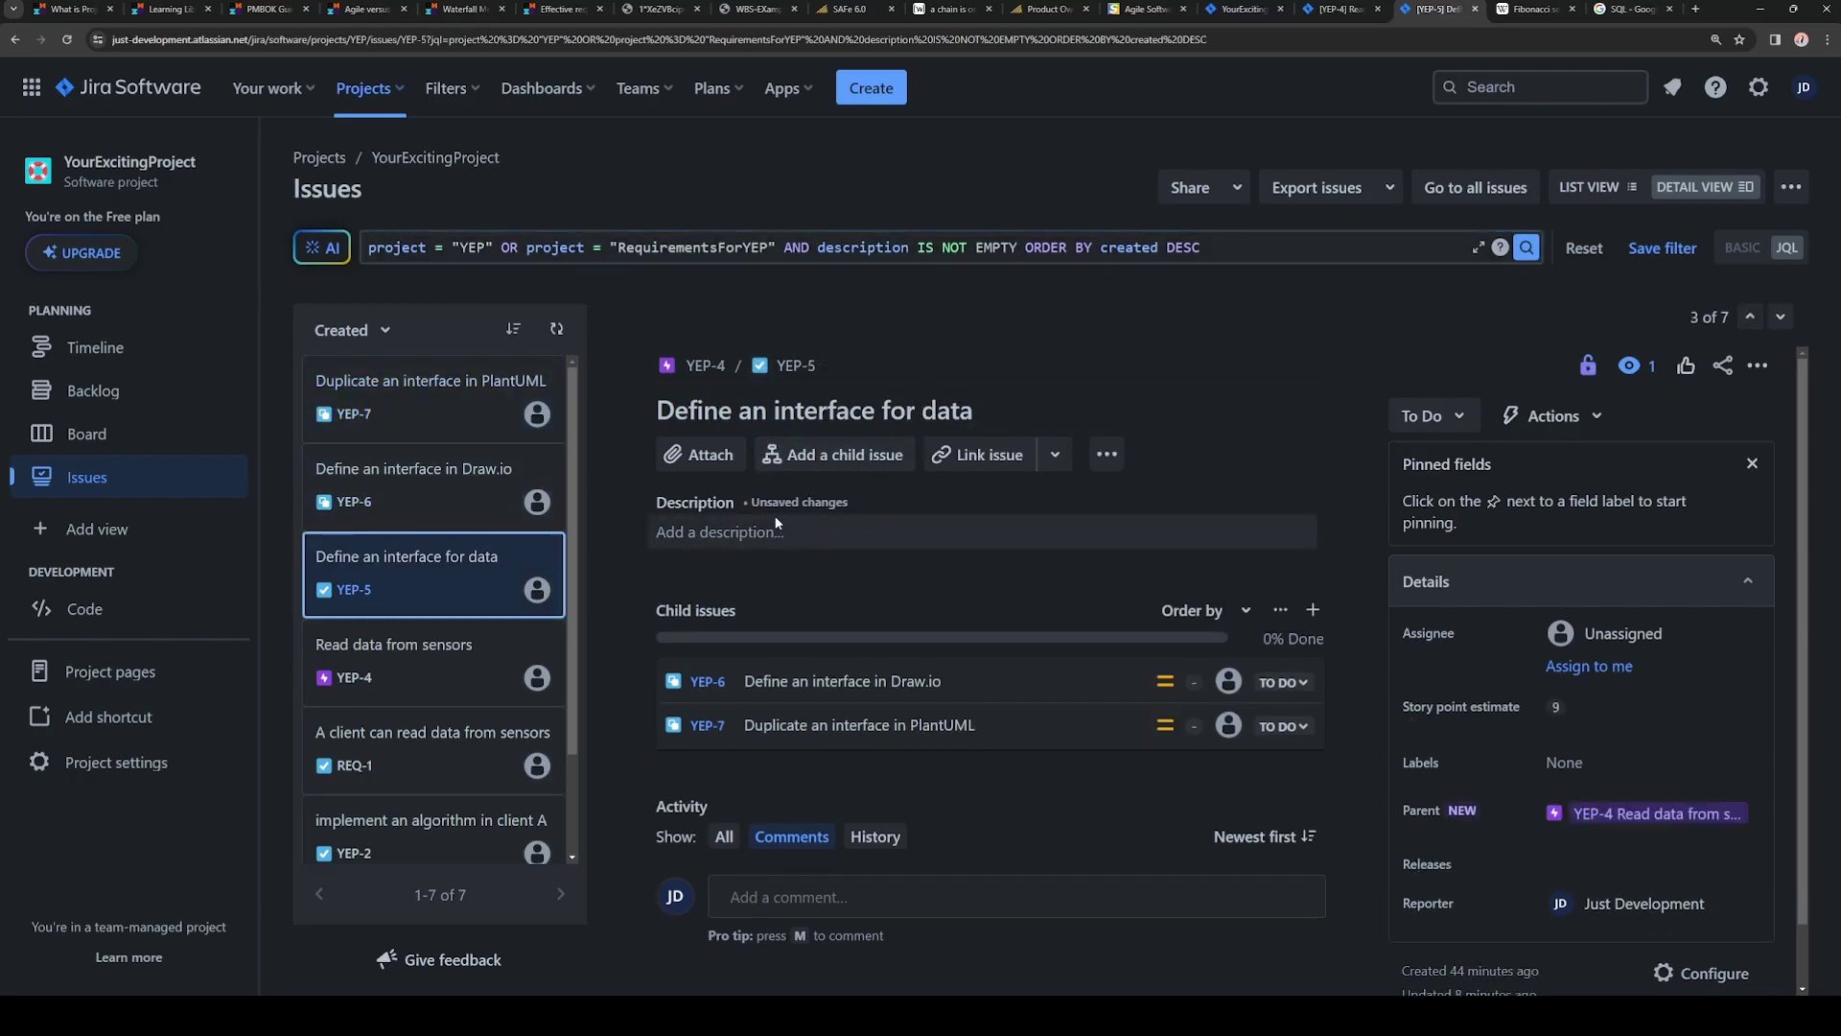
pyautogui.click(494, 508)
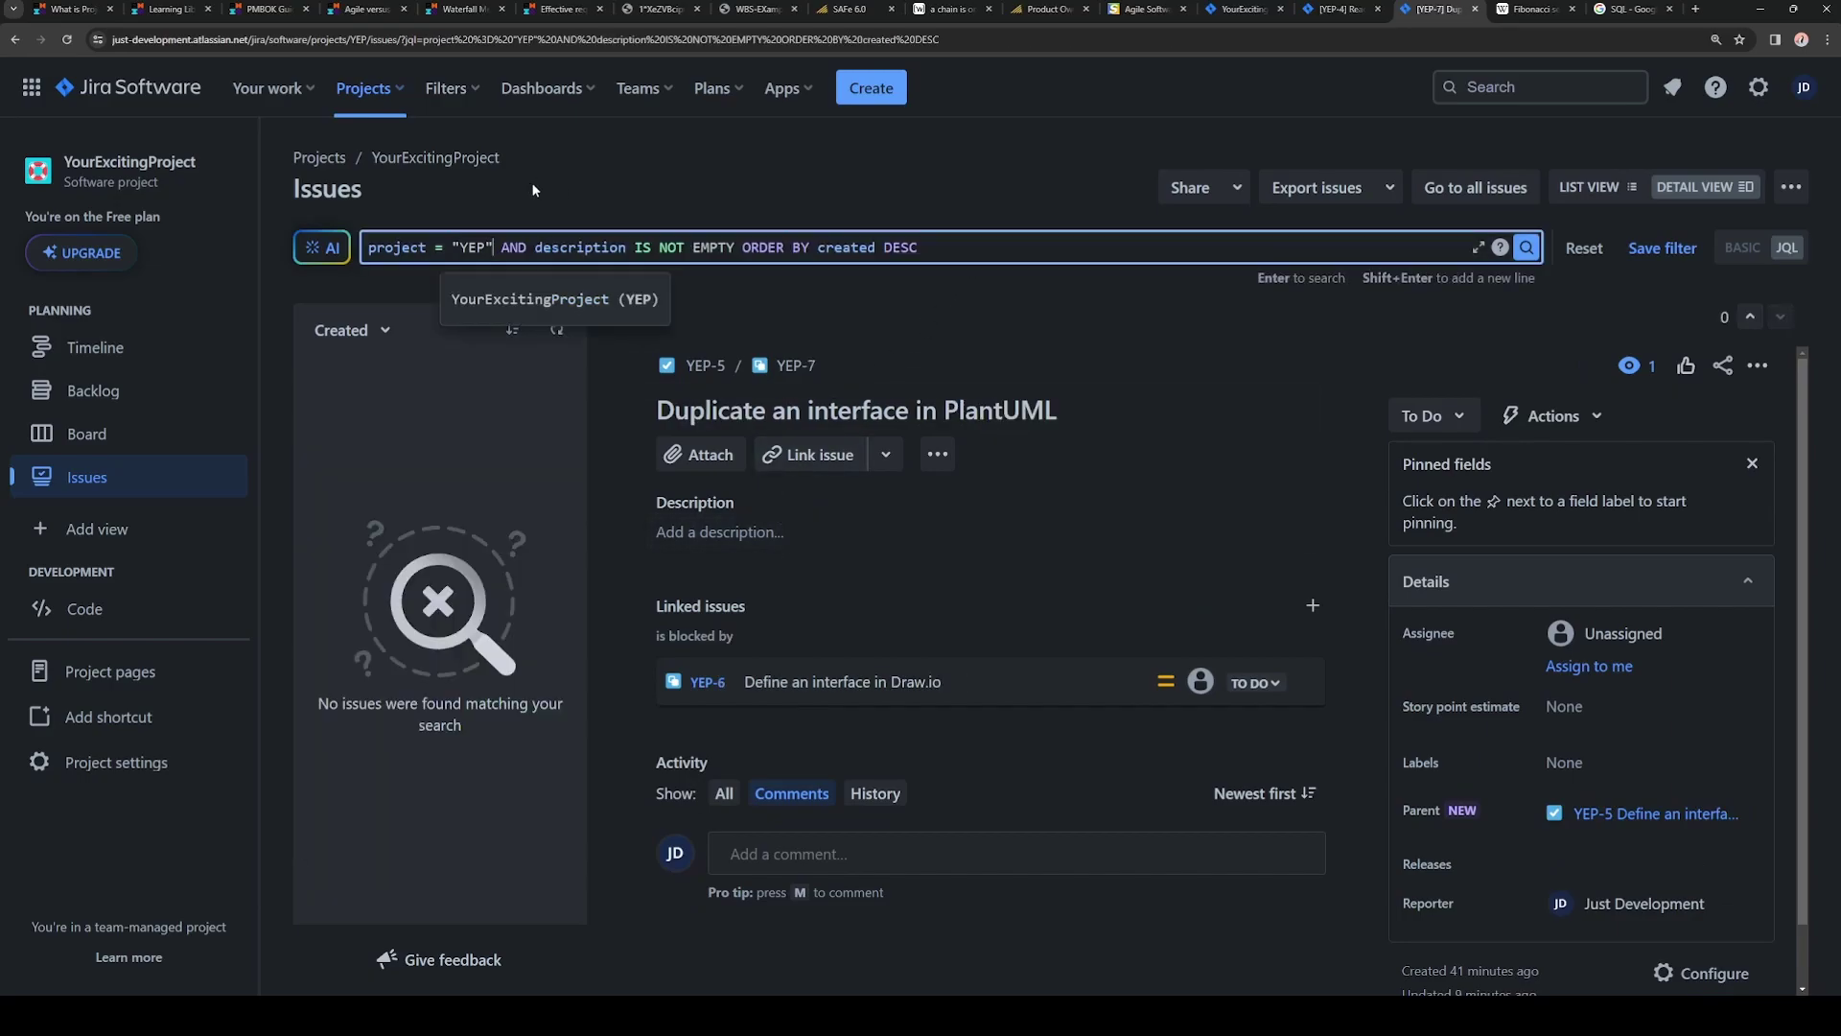
pyautogui.hotkey('ctrl', 'z')
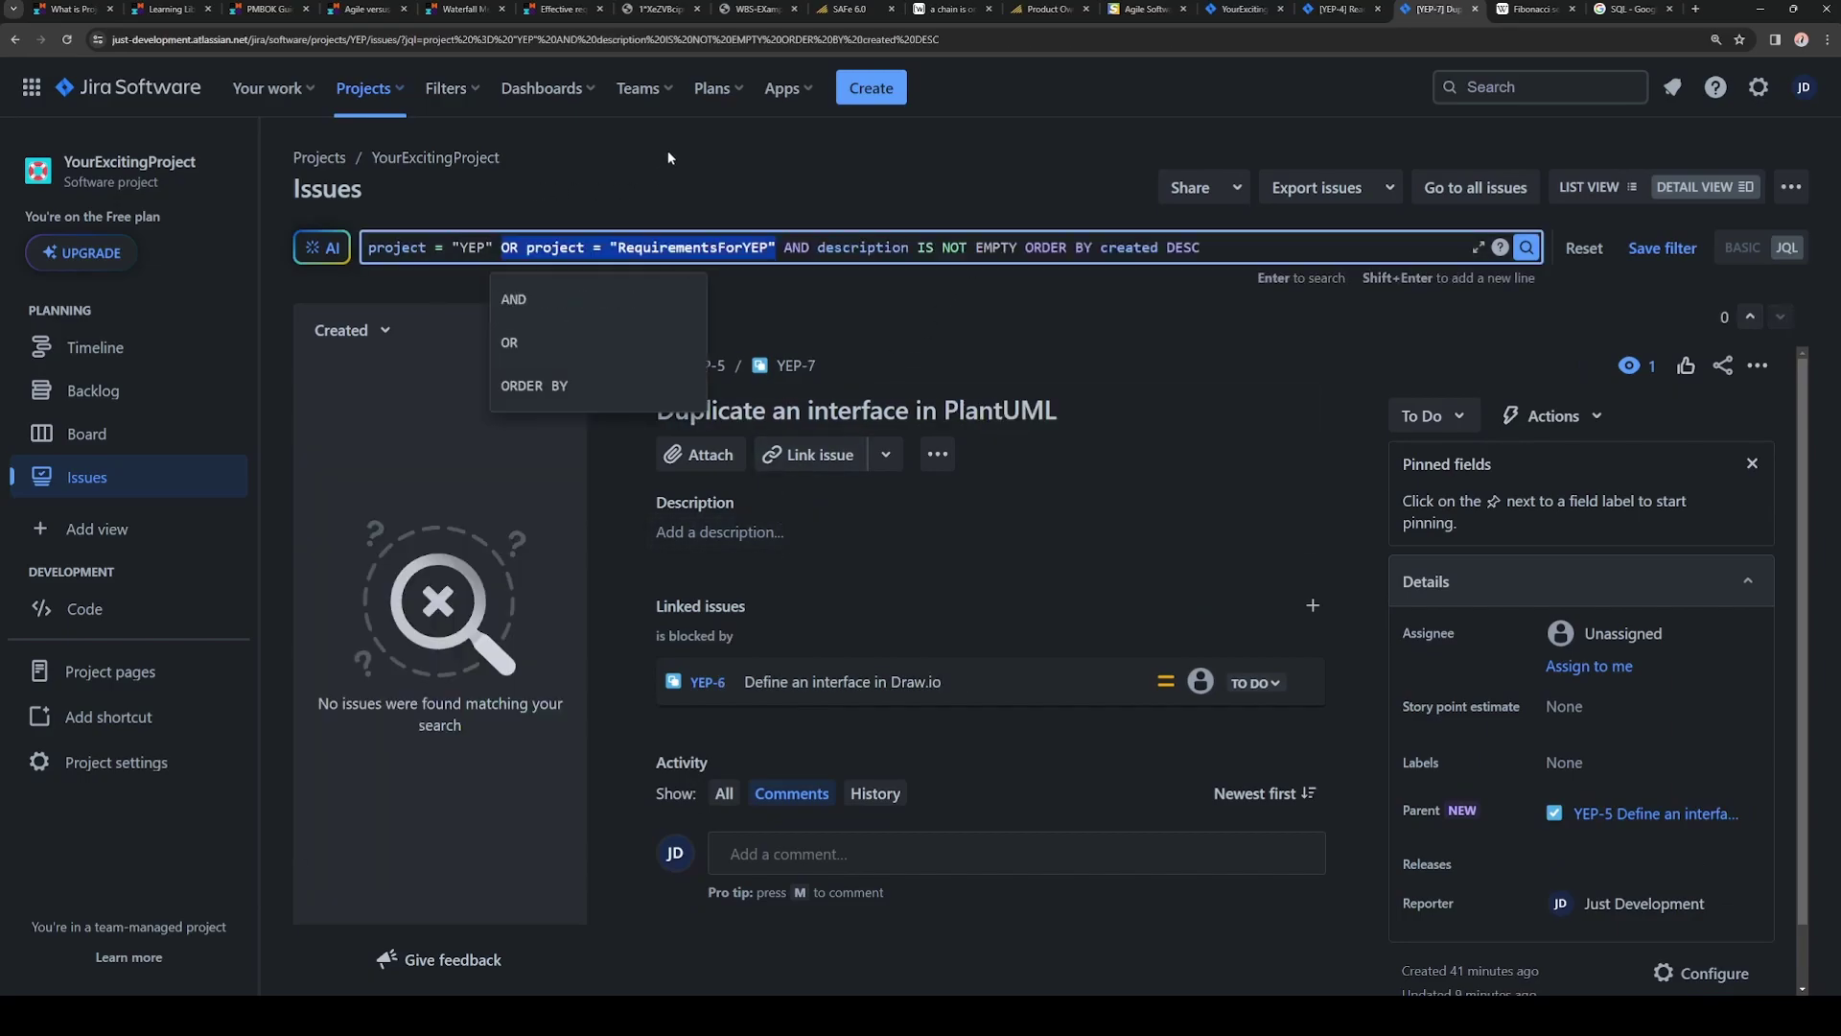
pyautogui.click(987, 249)
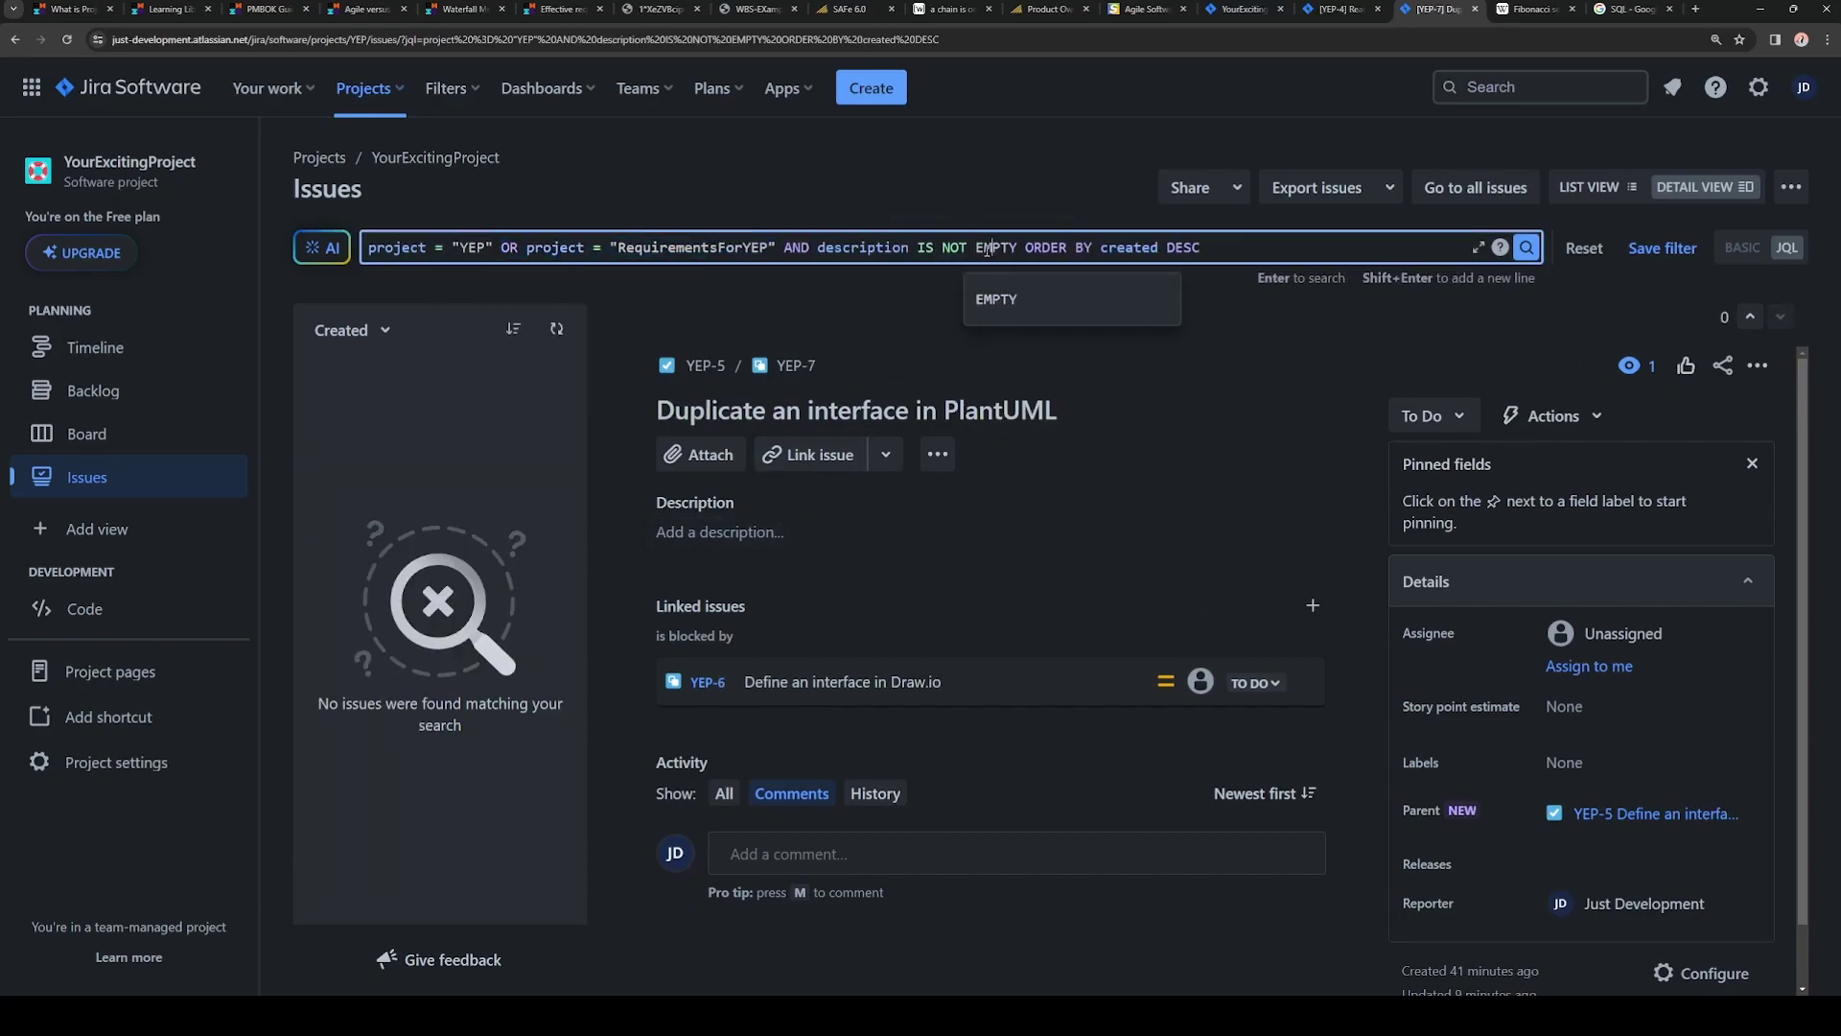
pyautogui.press('Return')
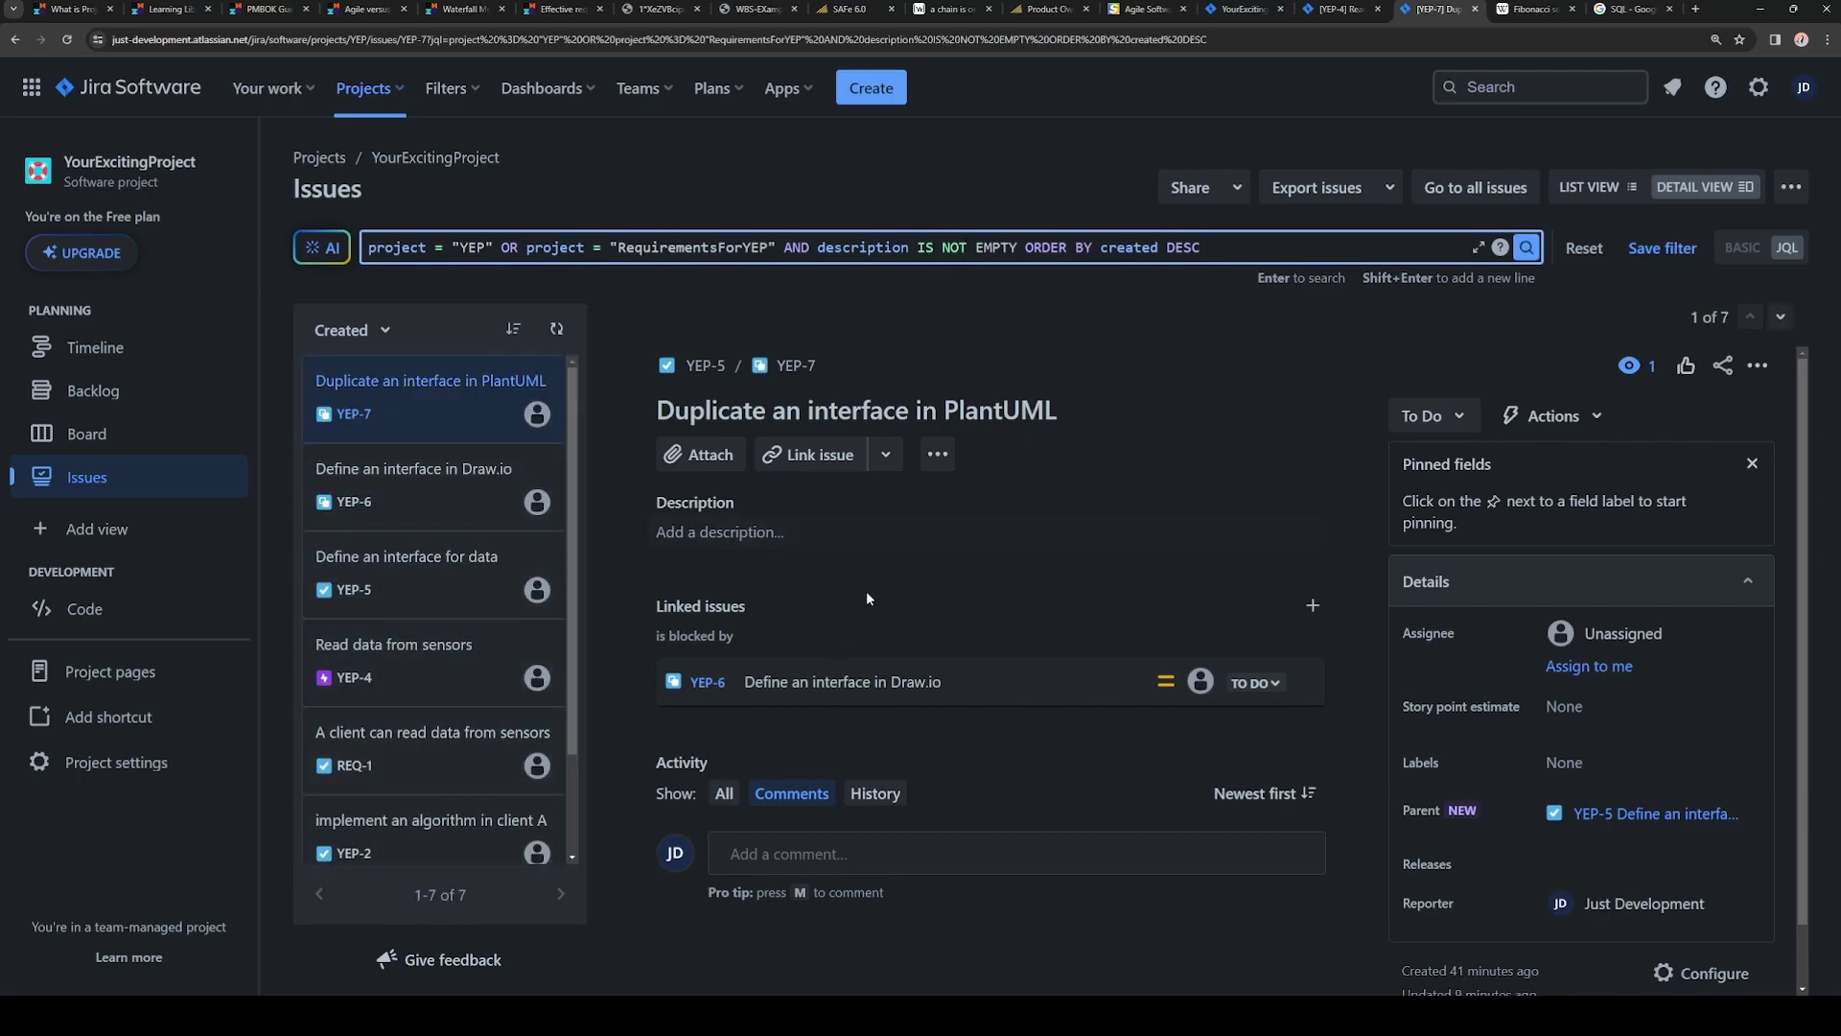
# - Group the two OR-joined project conditions in parentheses and rerun the JQL query
pyautogui.click(512, 241)
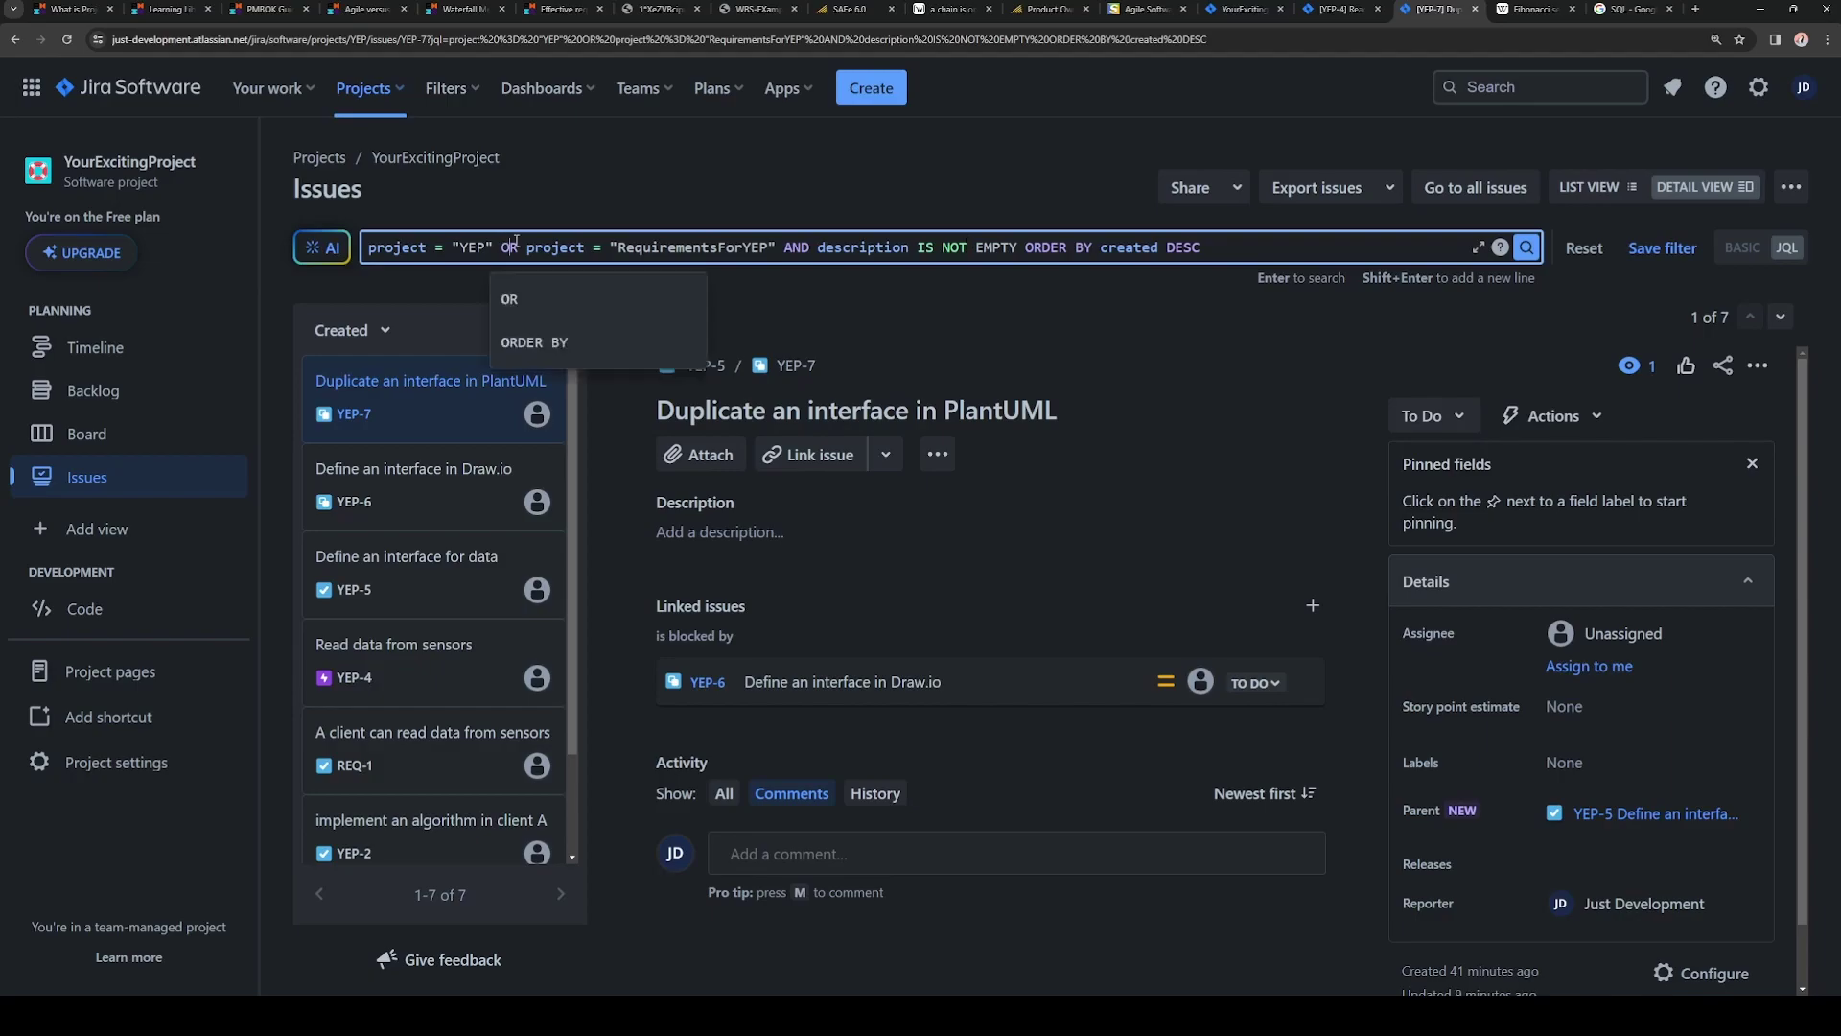
pyautogui.click(673, 241)
pyautogui.press('Home')
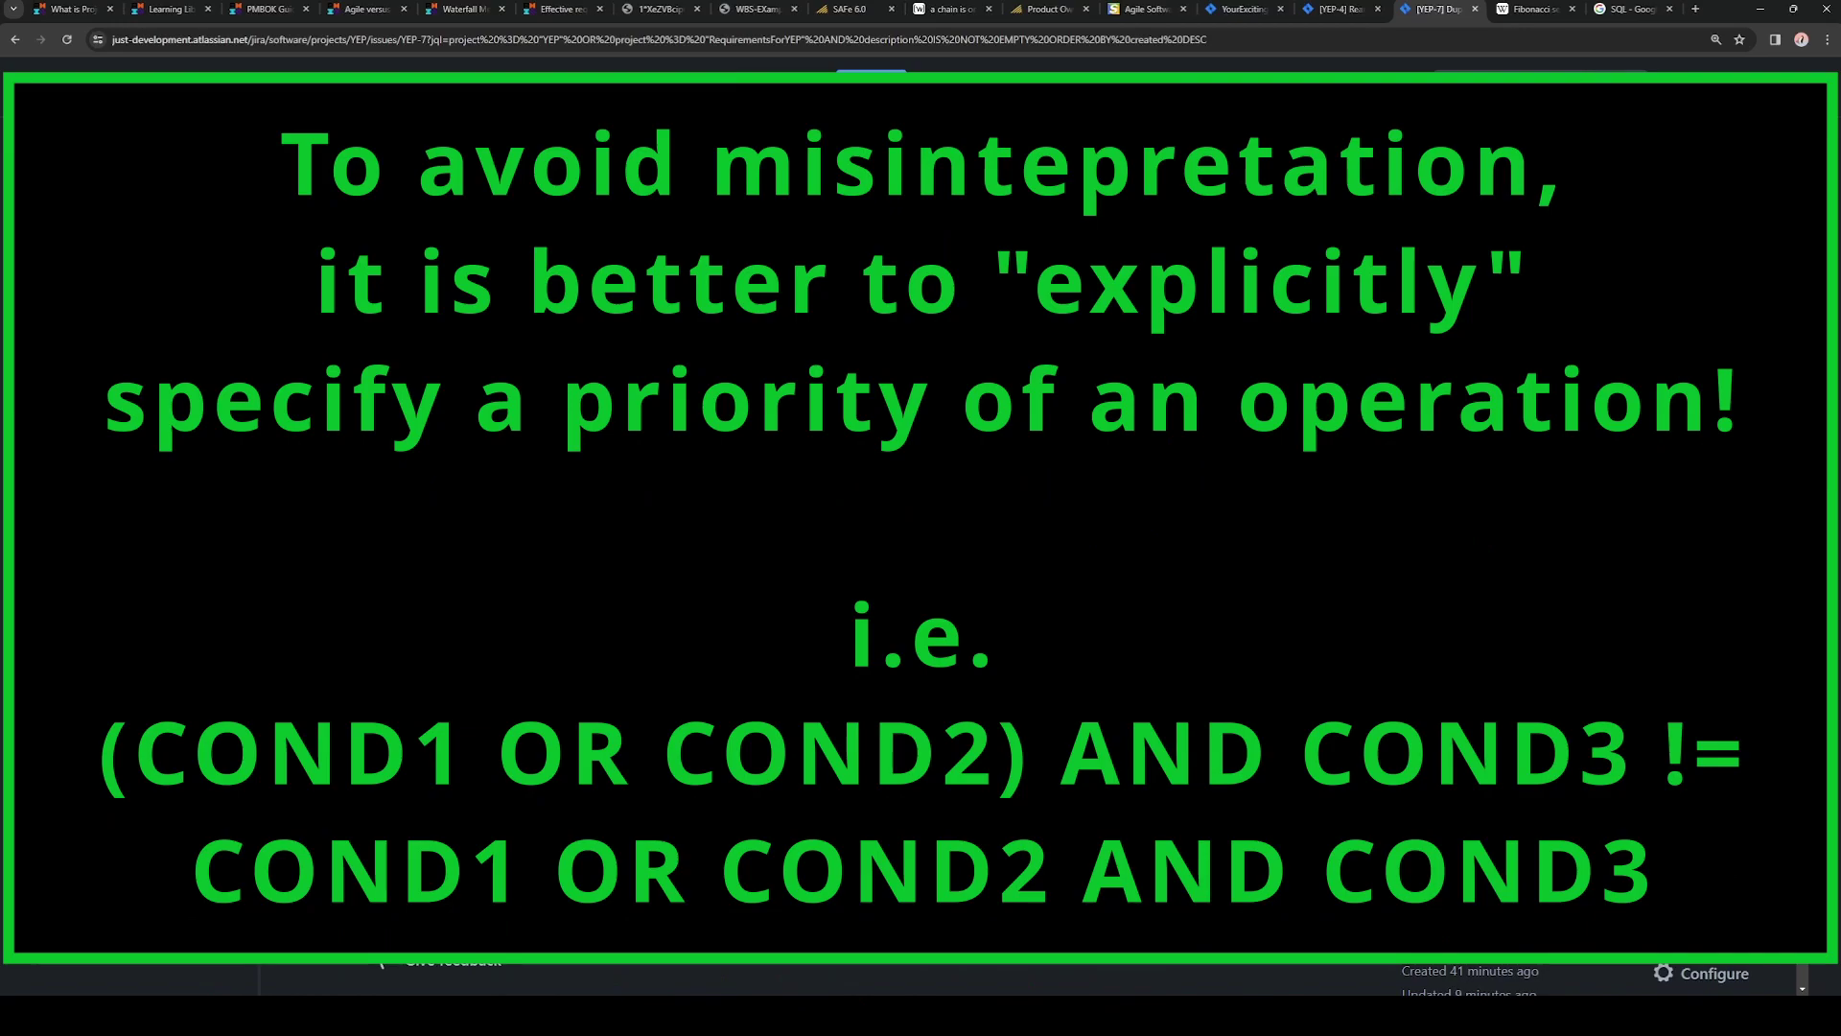
pyautogui.press('Return')
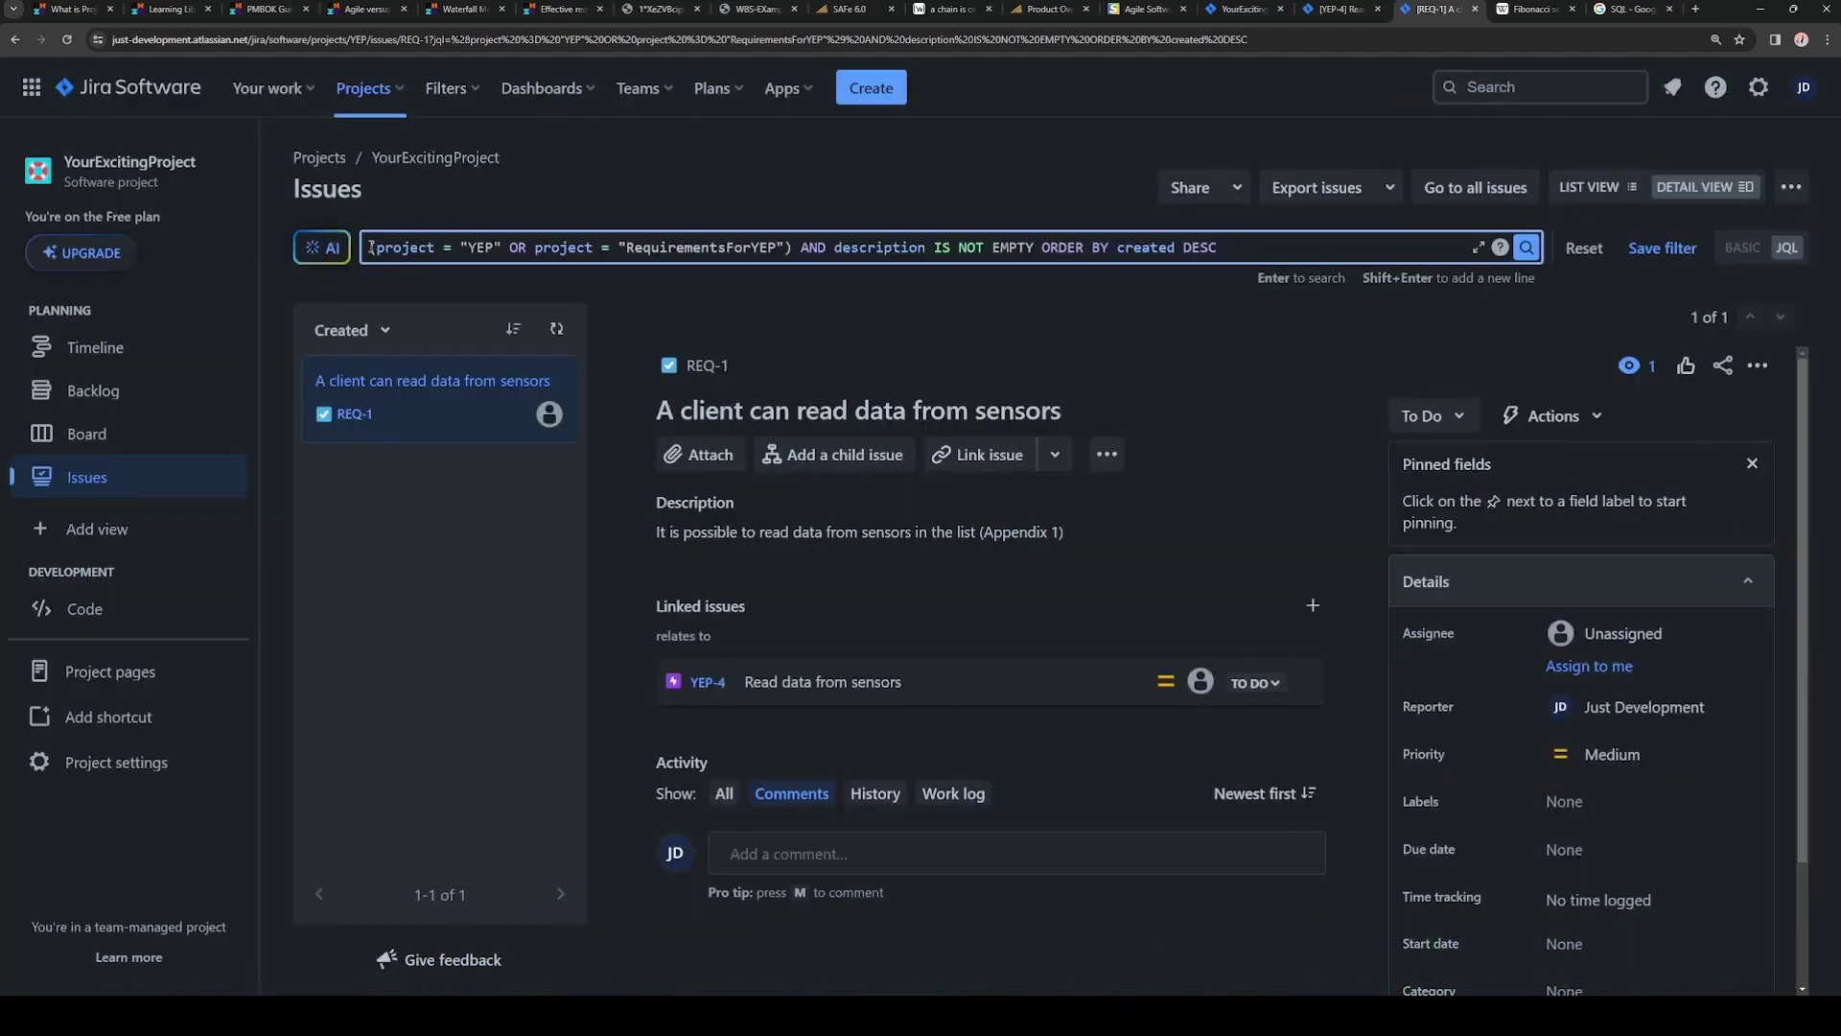
# - Save the search as the filter "Items with description" and copy its full JQL query
pyautogui.click(794, 246)
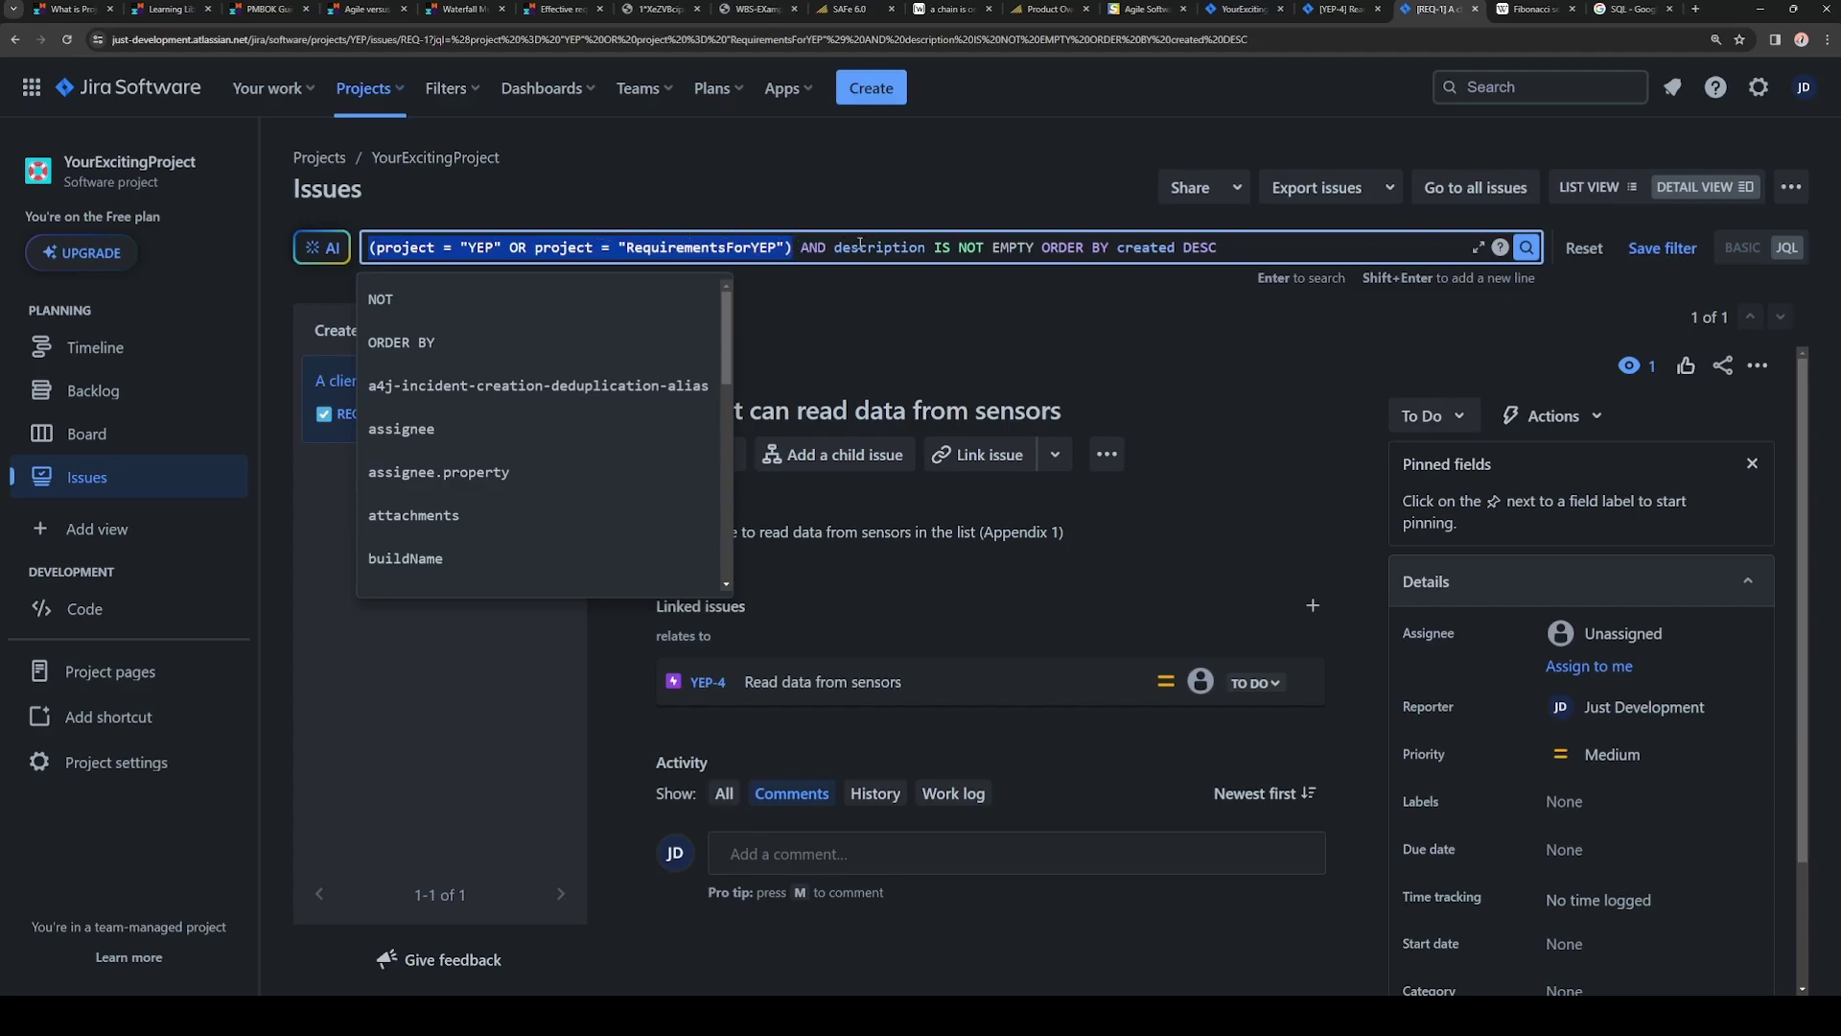
pyautogui.press('Right')
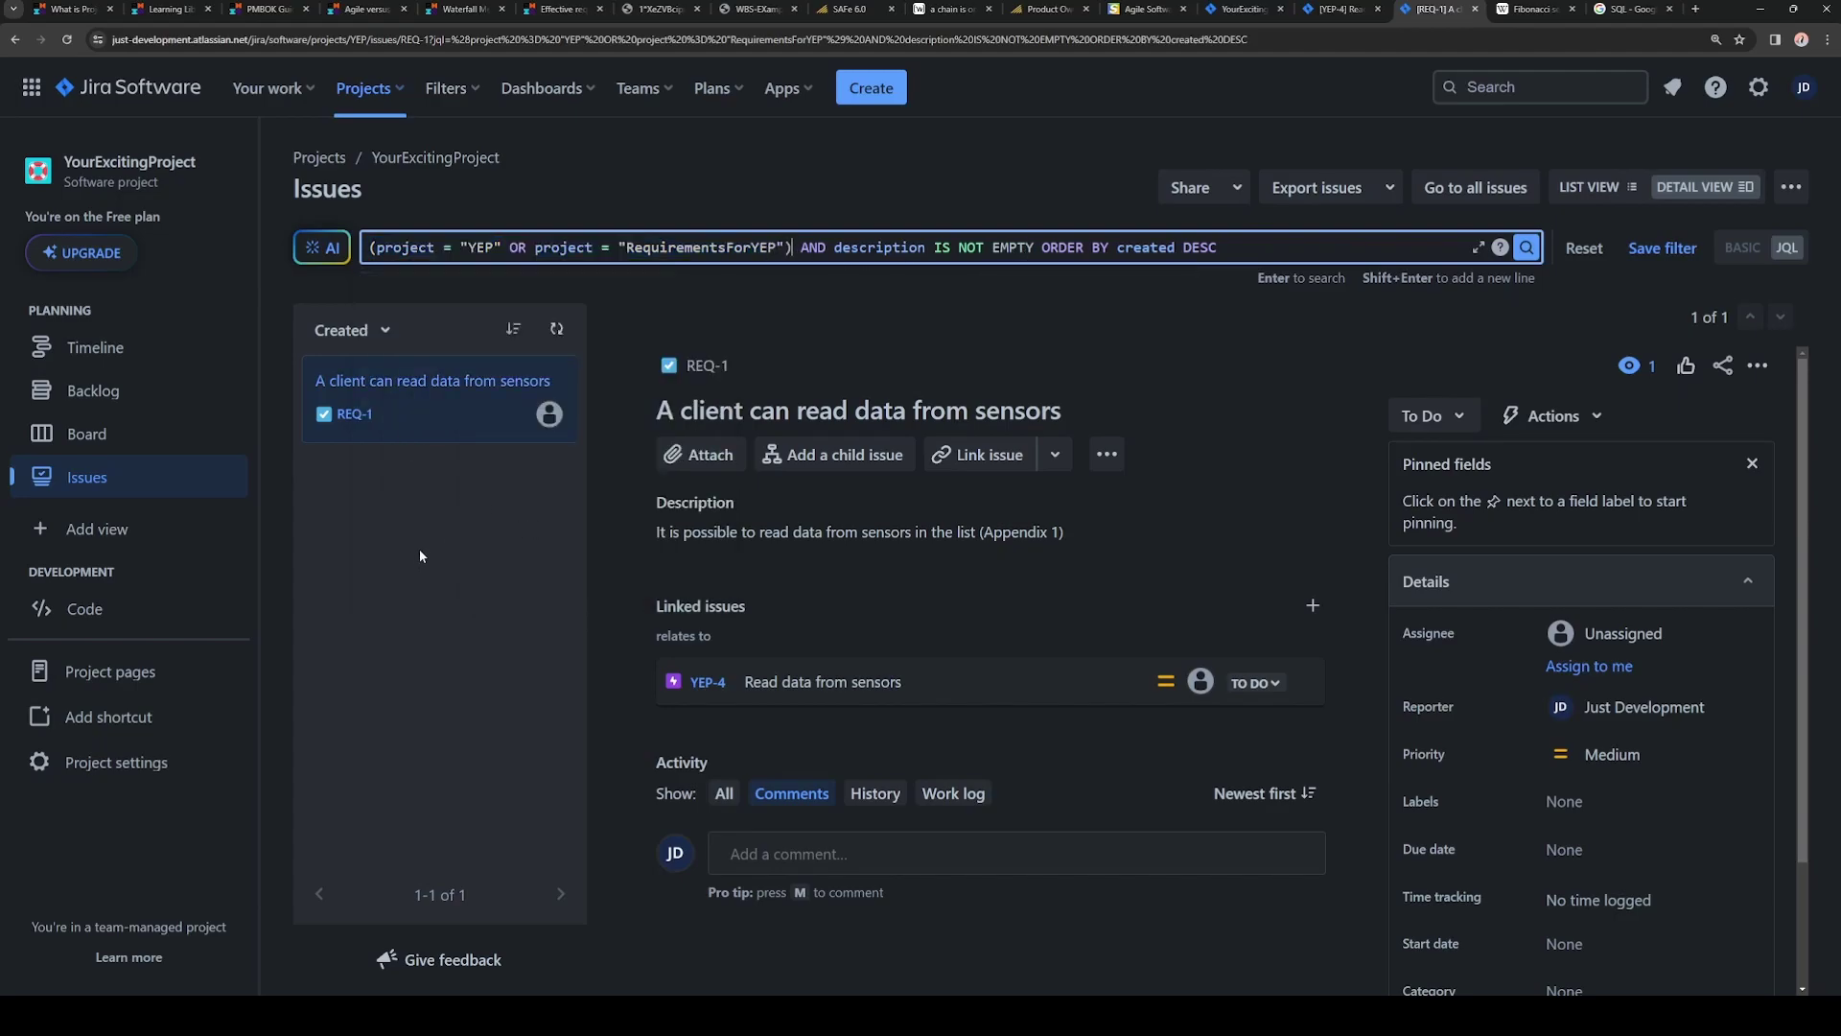
pyautogui.tripleClick(1235, 256)
pyautogui.hotkey('ctrl', 'c')
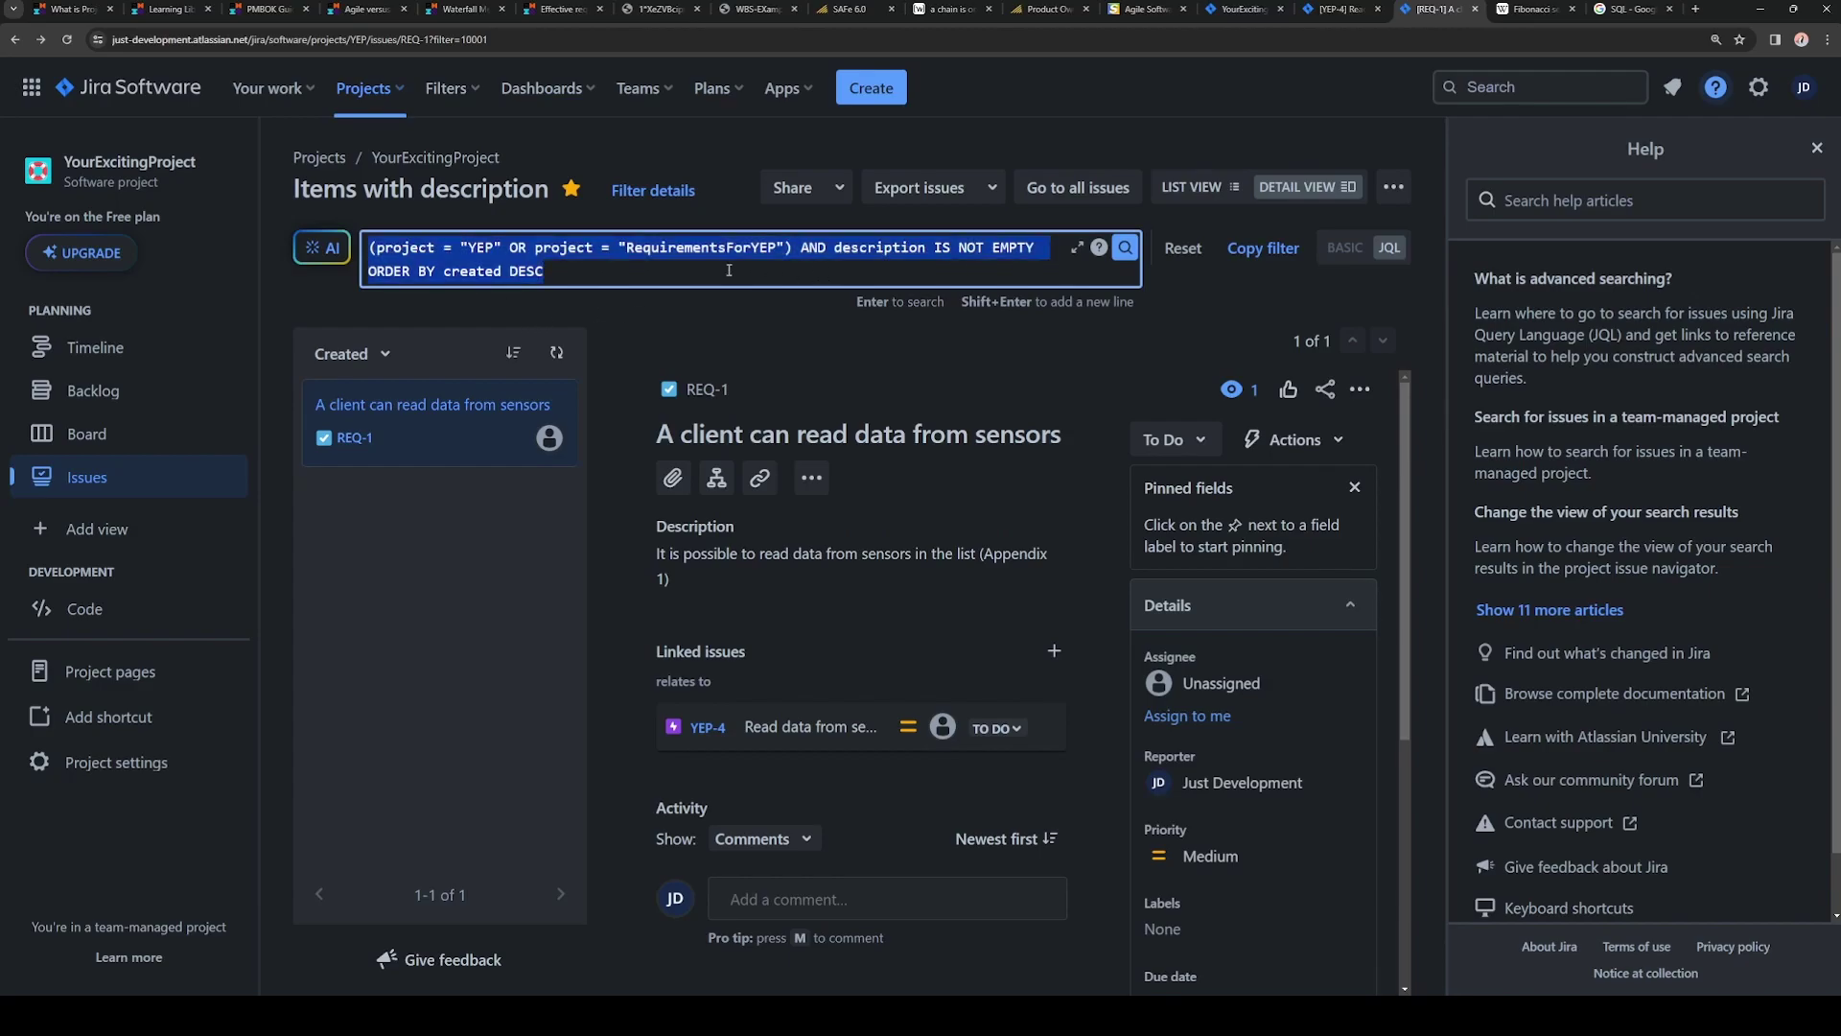
# - Create a custom filter for the backlog named DisplayStoriesWithDescription, using the copied JQL query as its filter query
pyautogui.click(122, 393)
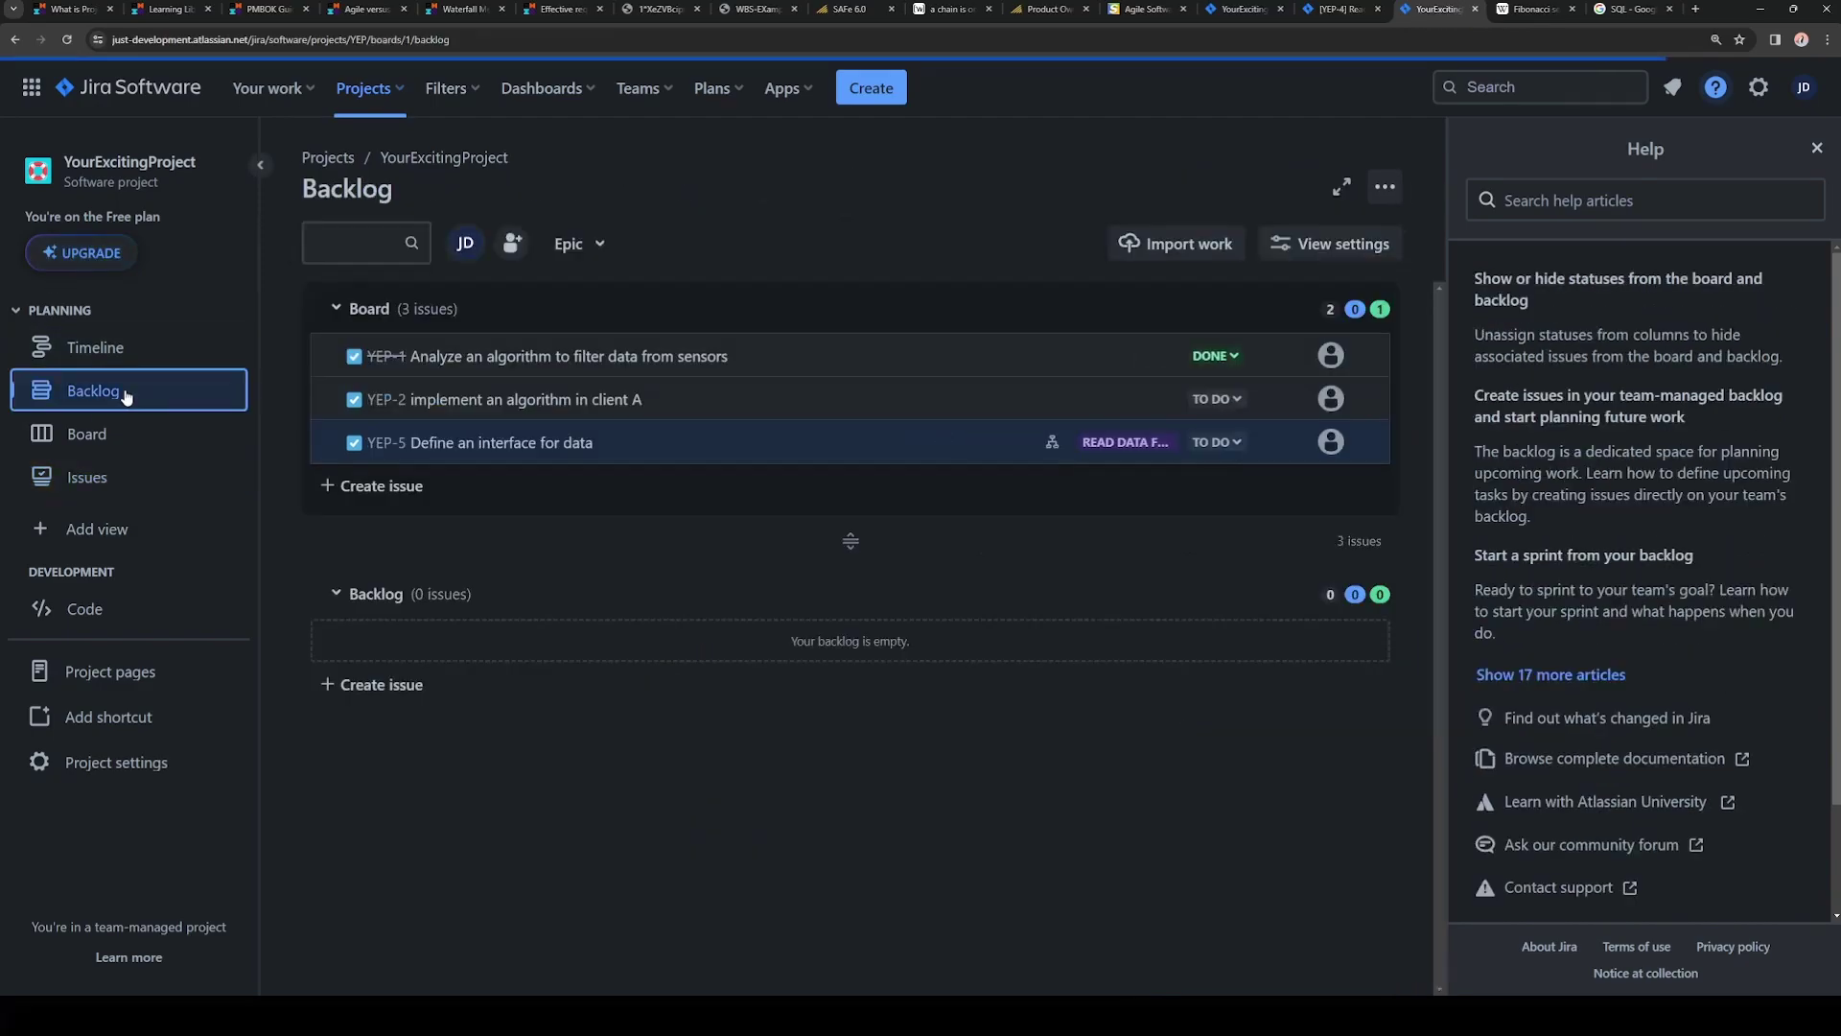
pyautogui.click(1384, 187)
pyautogui.click(1350, 236)
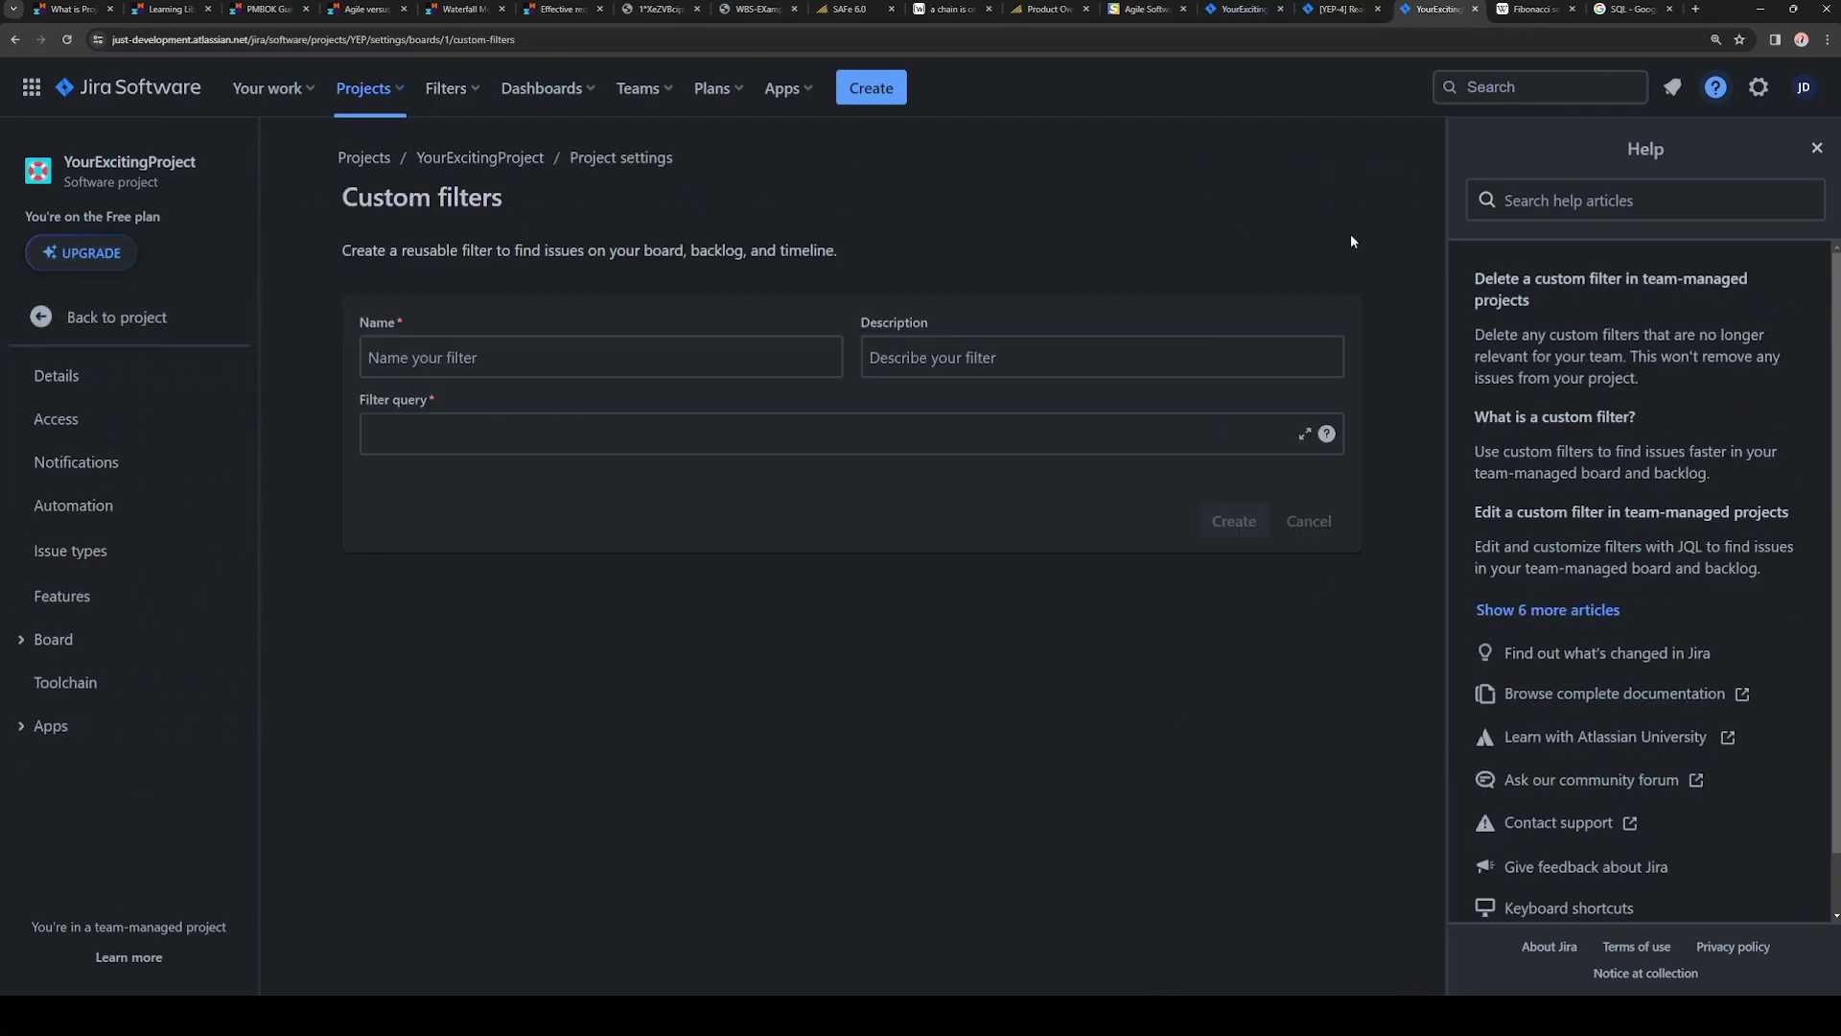
pyautogui.click(649, 434)
pyautogui.hotkey('ctrl', 'v')
pyautogui.click(622, 371)
pyautogui.write('DisplayStoriesWith')
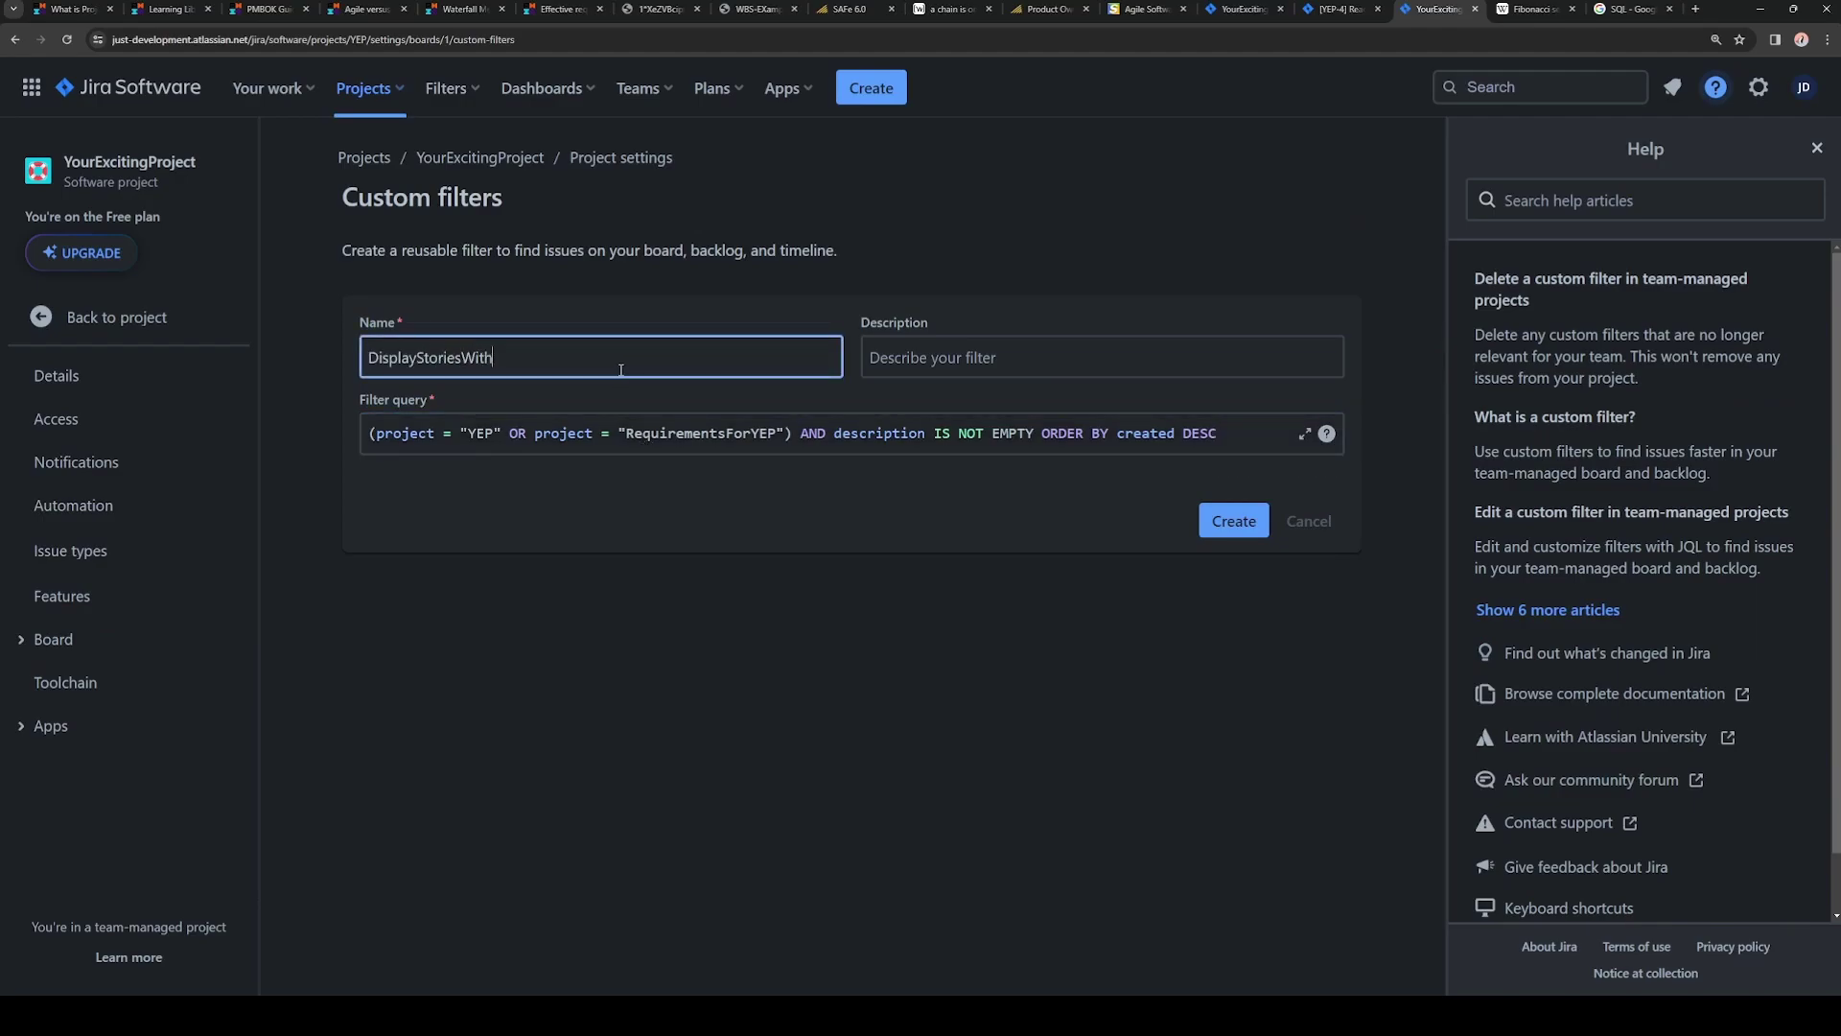
pyautogui.write('Description')
pyautogui.click(1233, 520)
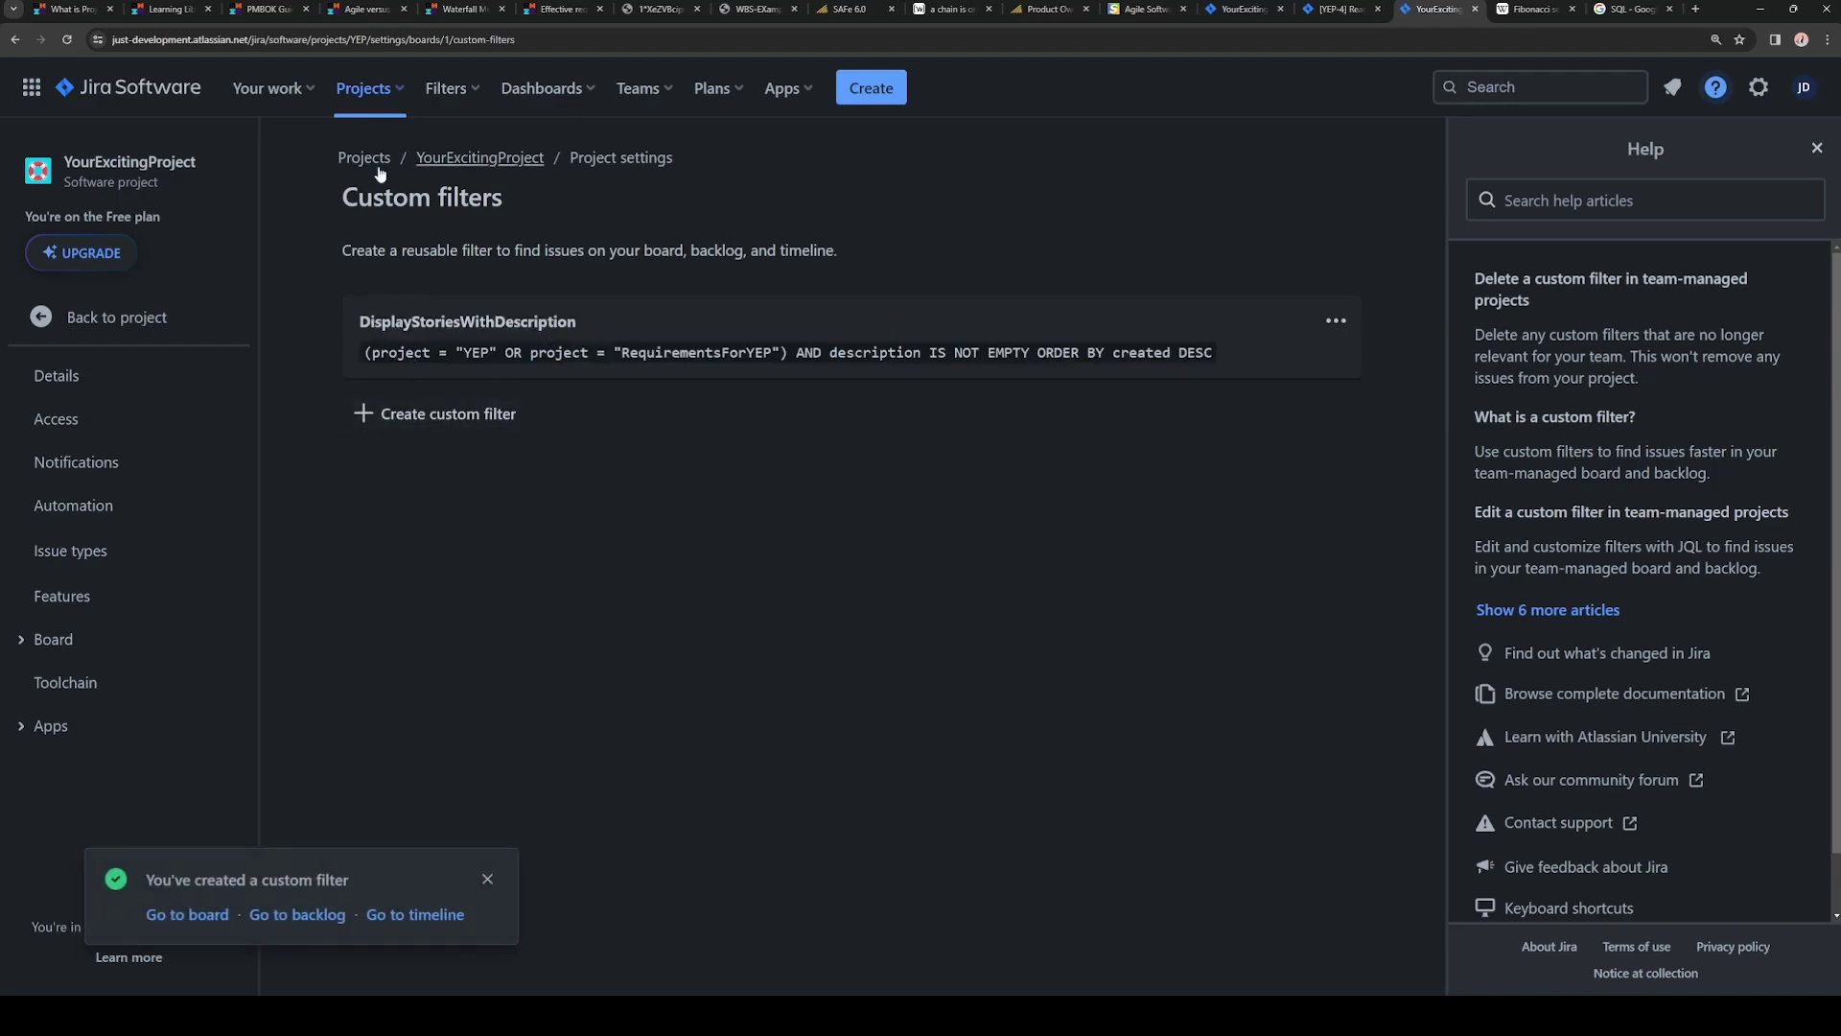
# - Preview the backlog with the DisplayStoriesWithDescription custom filter applied, and clear the filter again
pyautogui.click(144, 321)
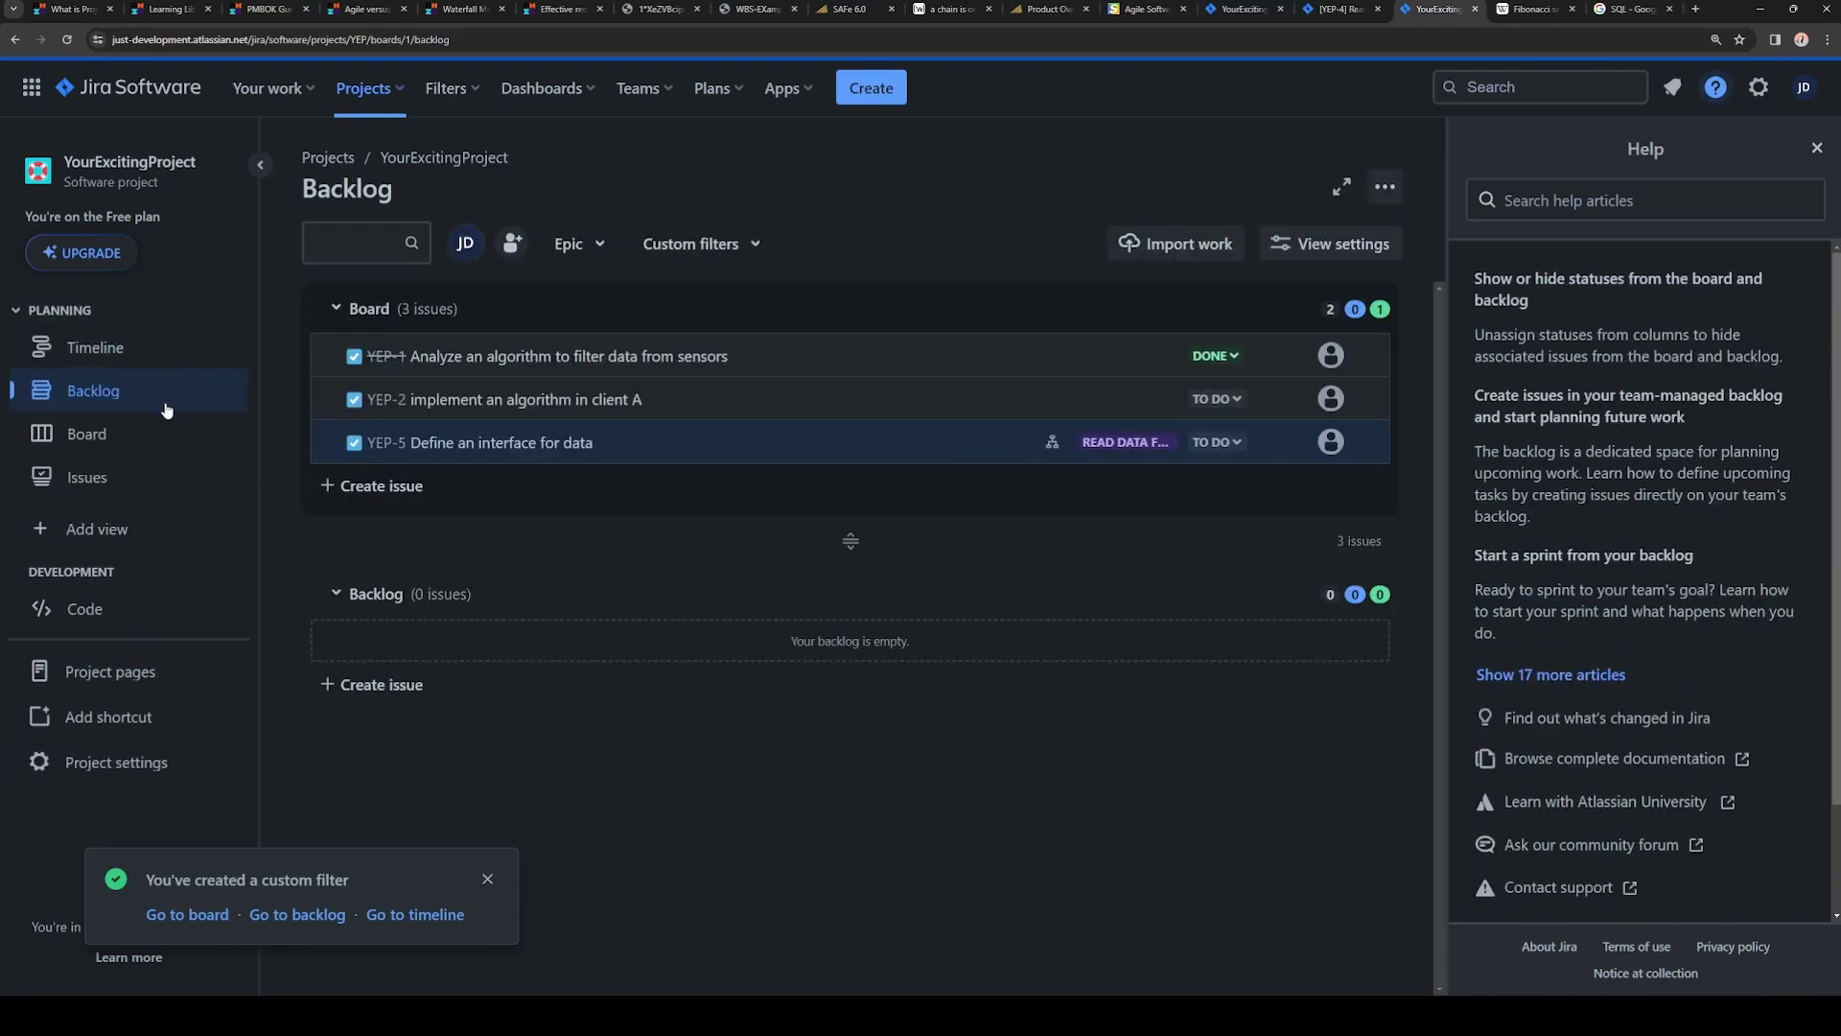
pyautogui.click(758, 249)
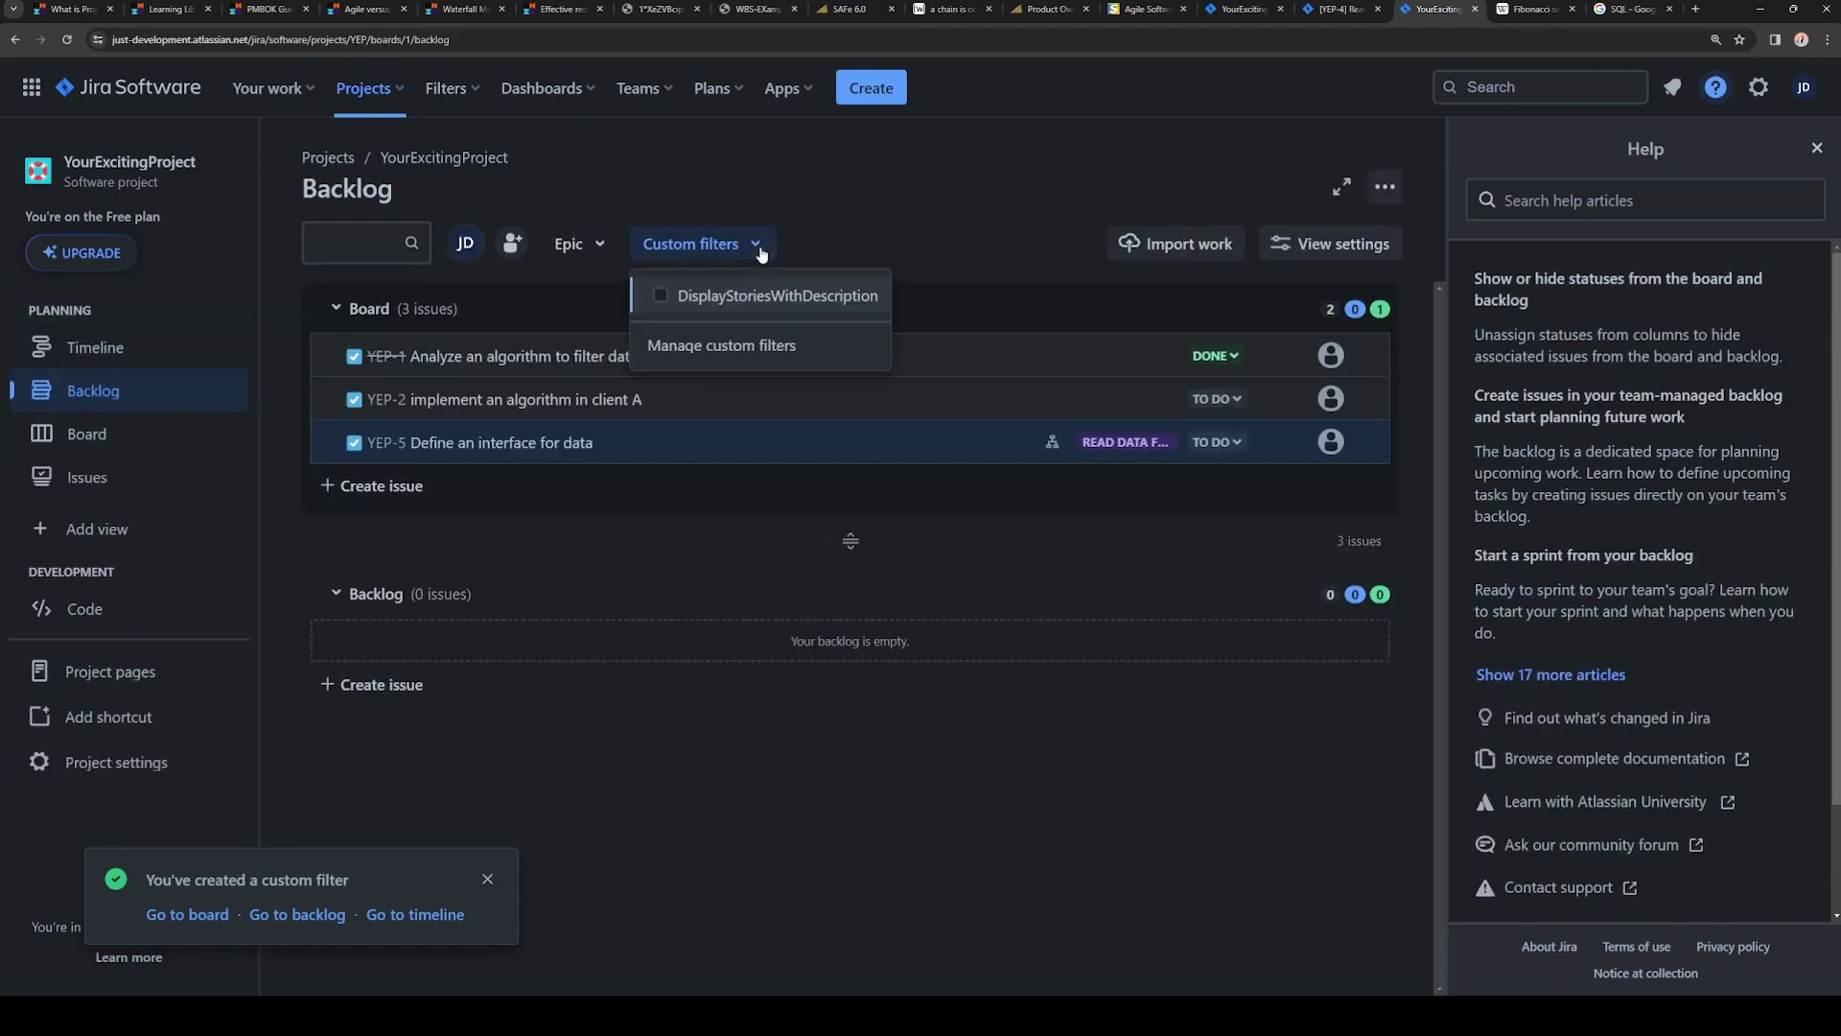
pyautogui.click(747, 297)
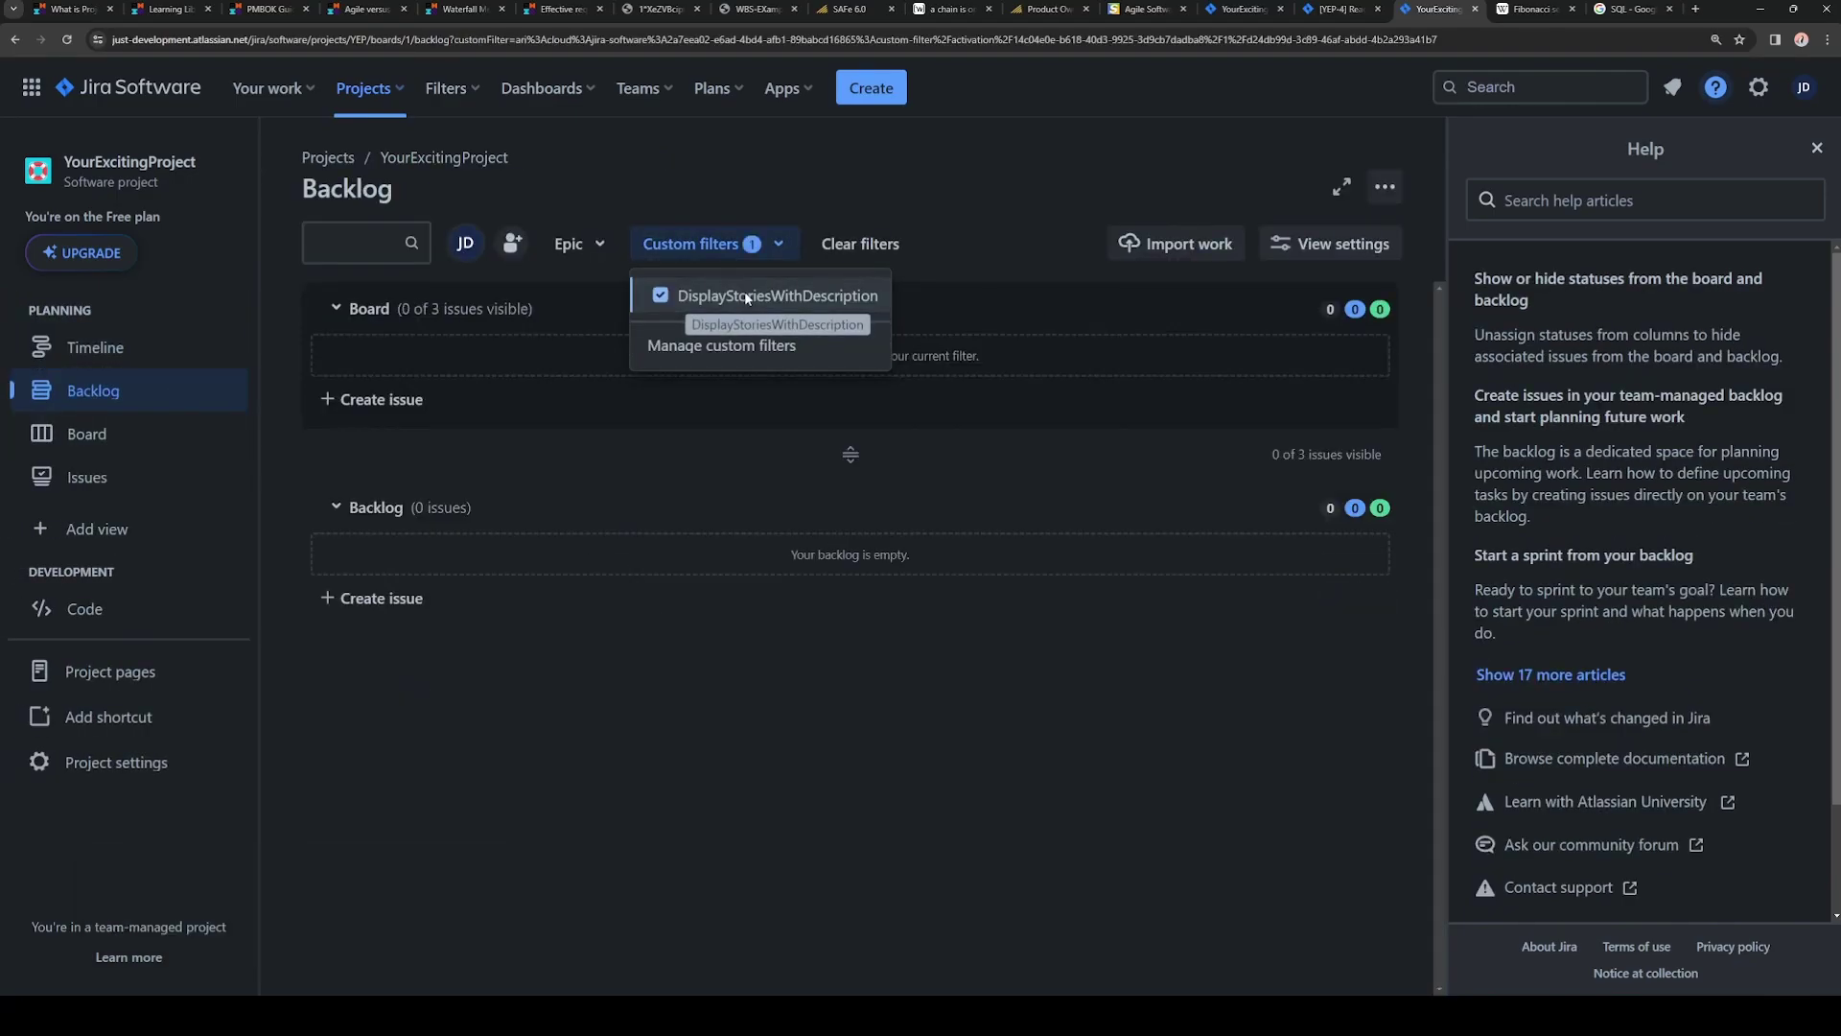
pyautogui.click(652, 470)
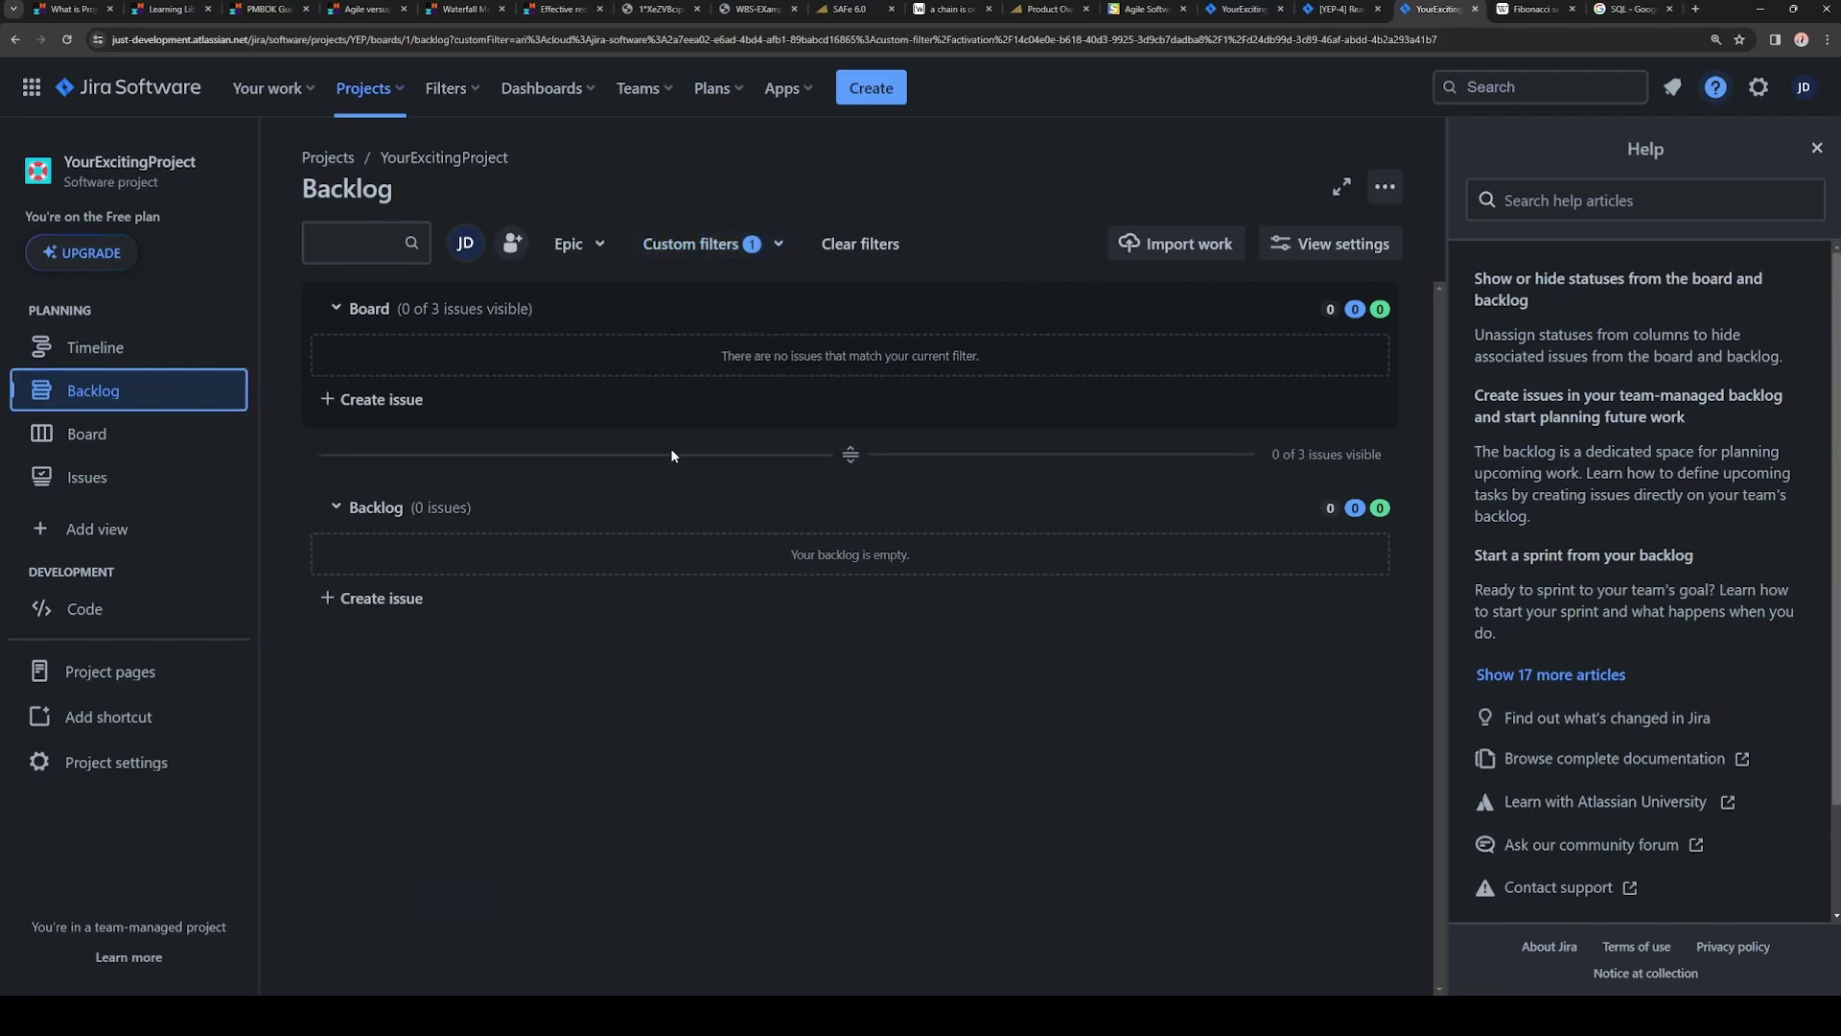
pyautogui.click(827, 245)
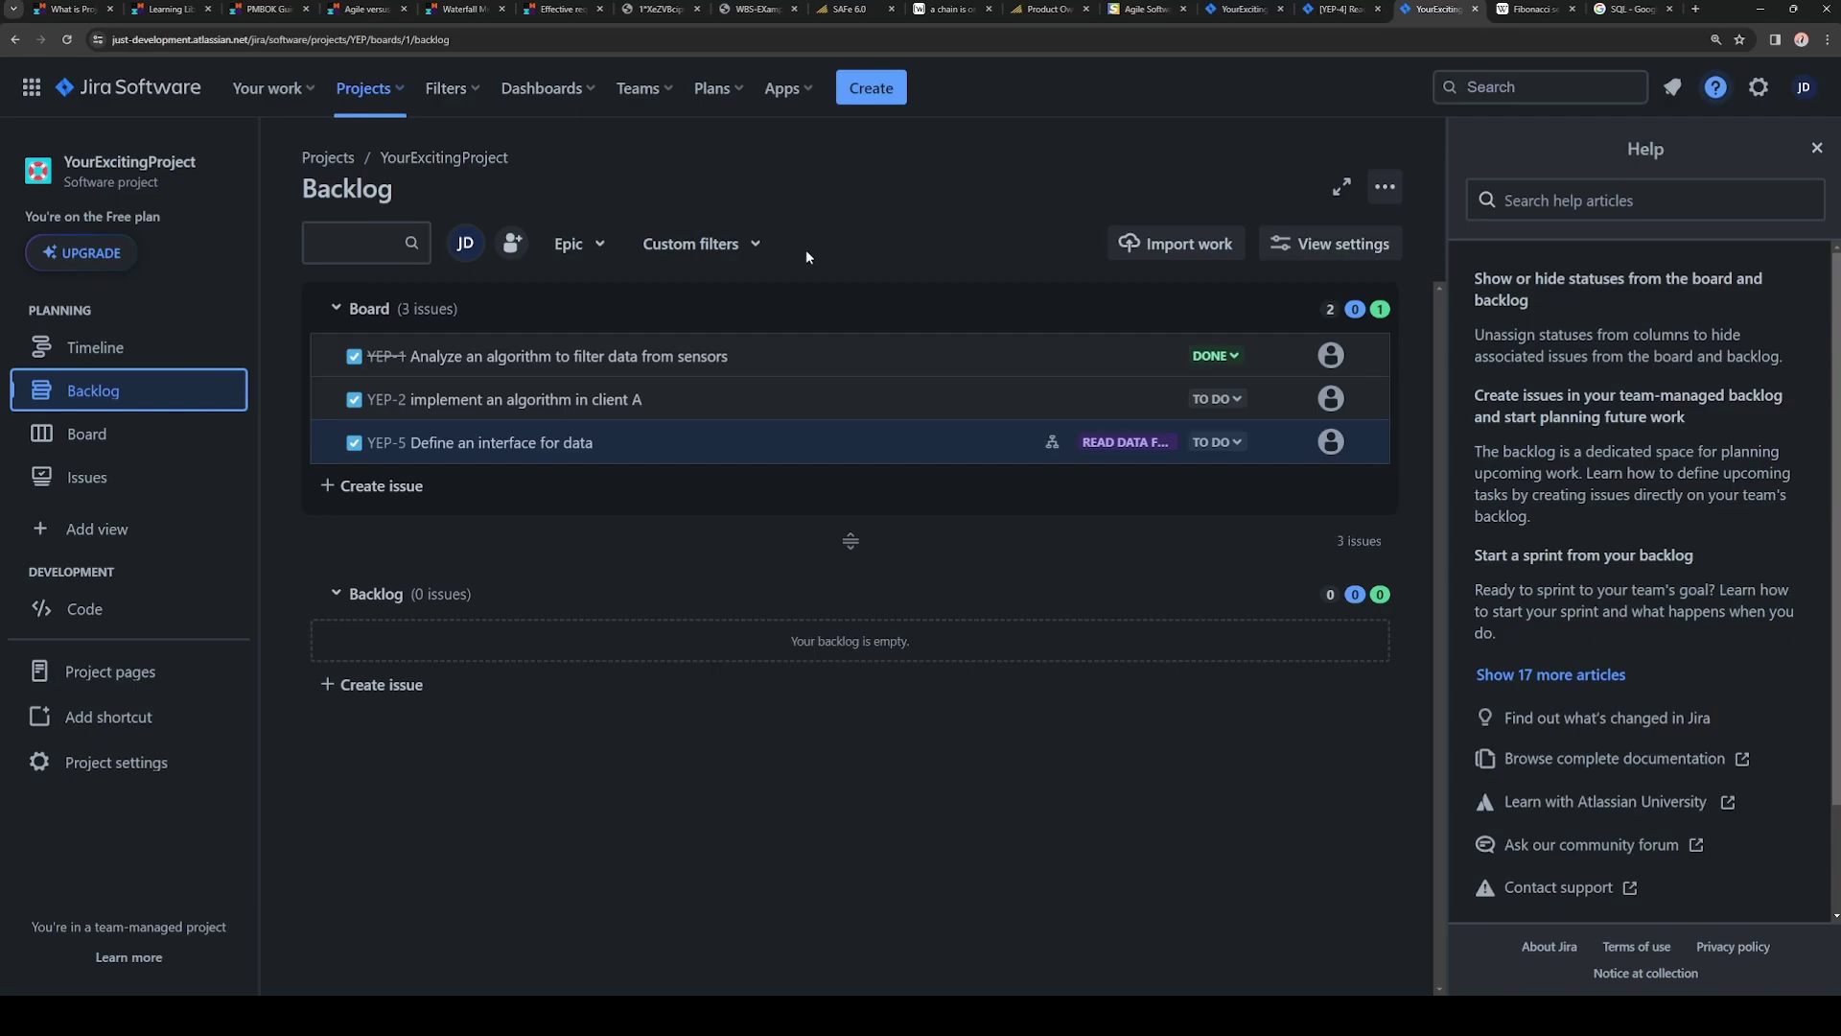
pyautogui.click(758, 251)
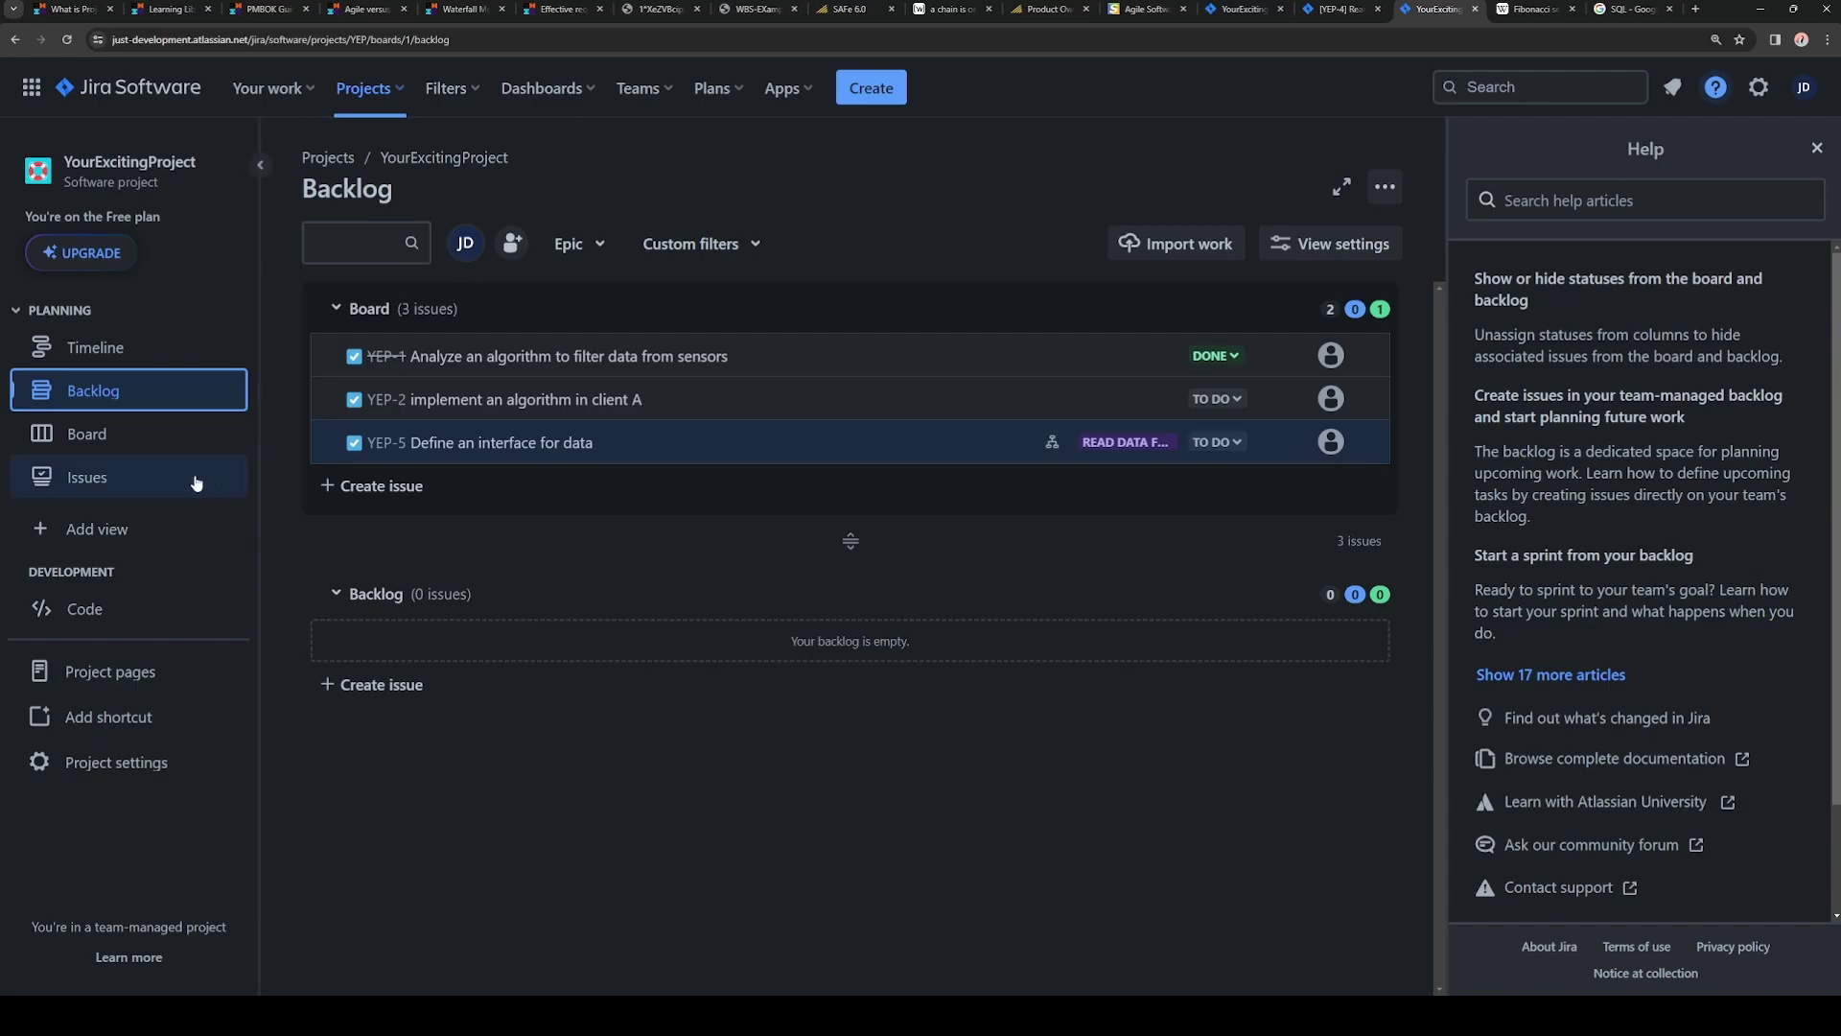
# - Show the project's issues search in JQL mode and select the entire query
pyautogui.click(87, 477)
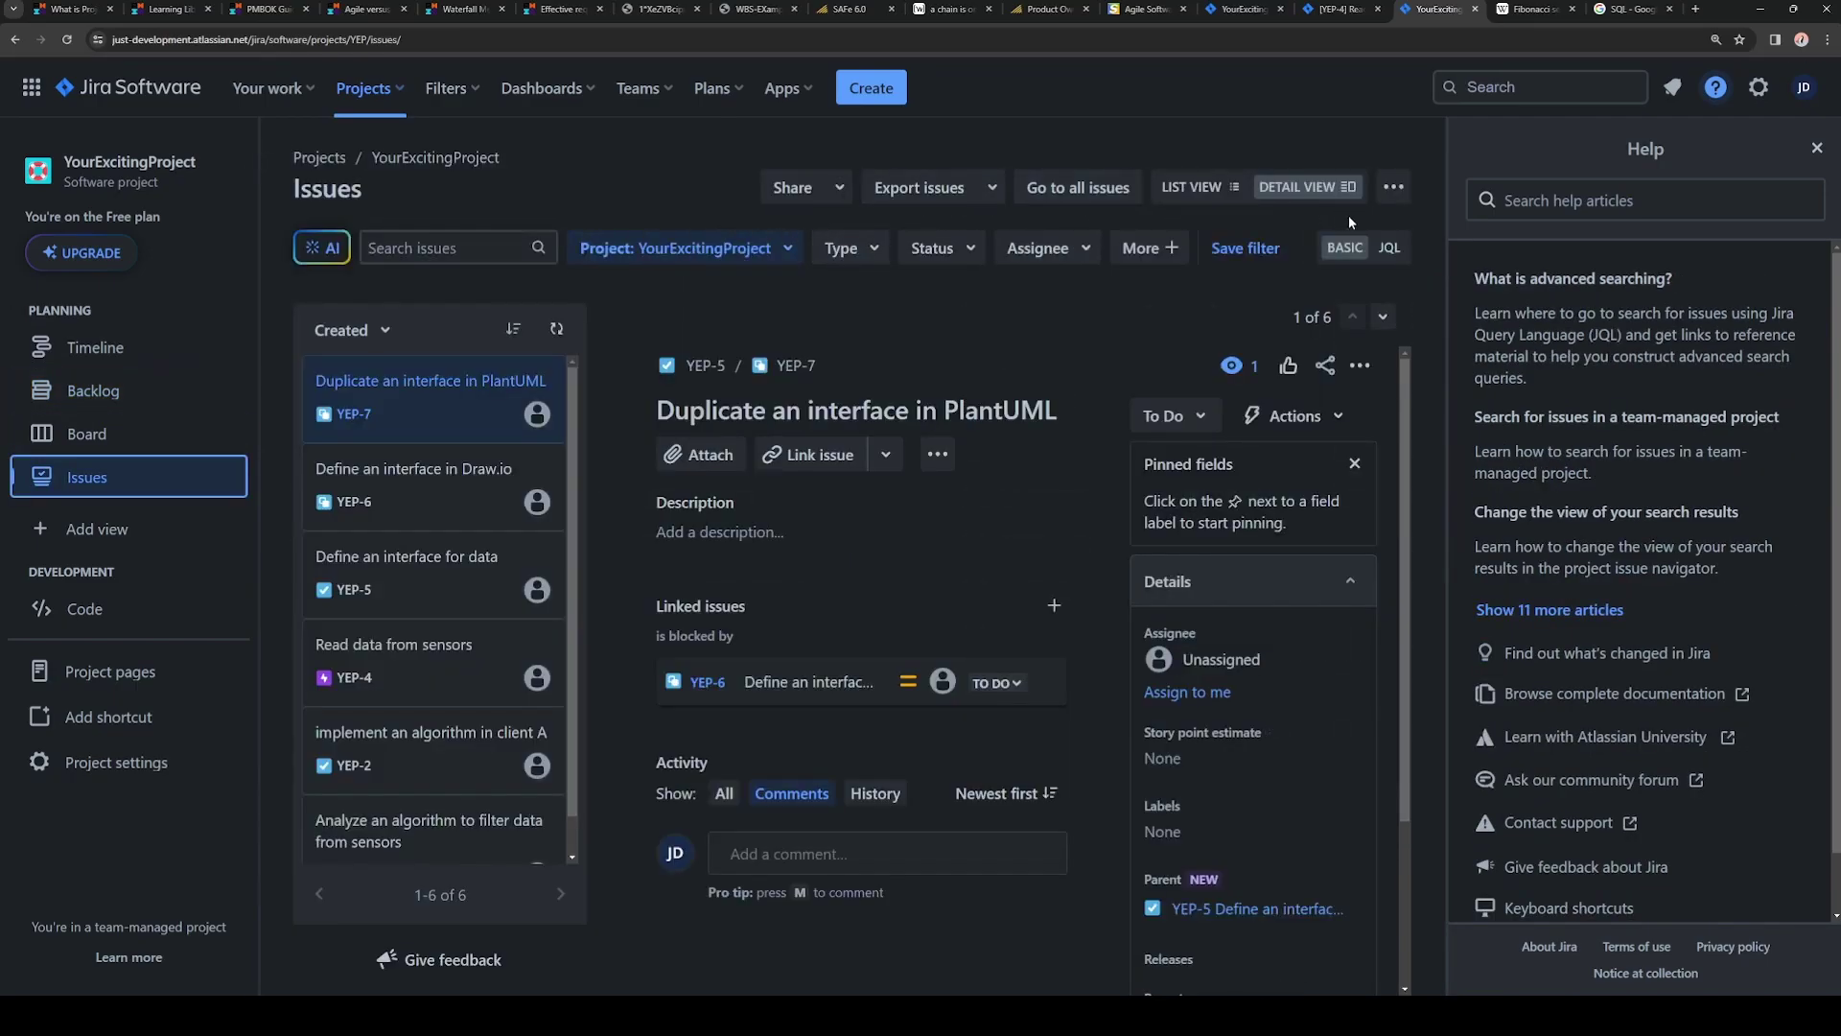
pyautogui.click(1389, 248)
pyautogui.tripleClick(908, 250)
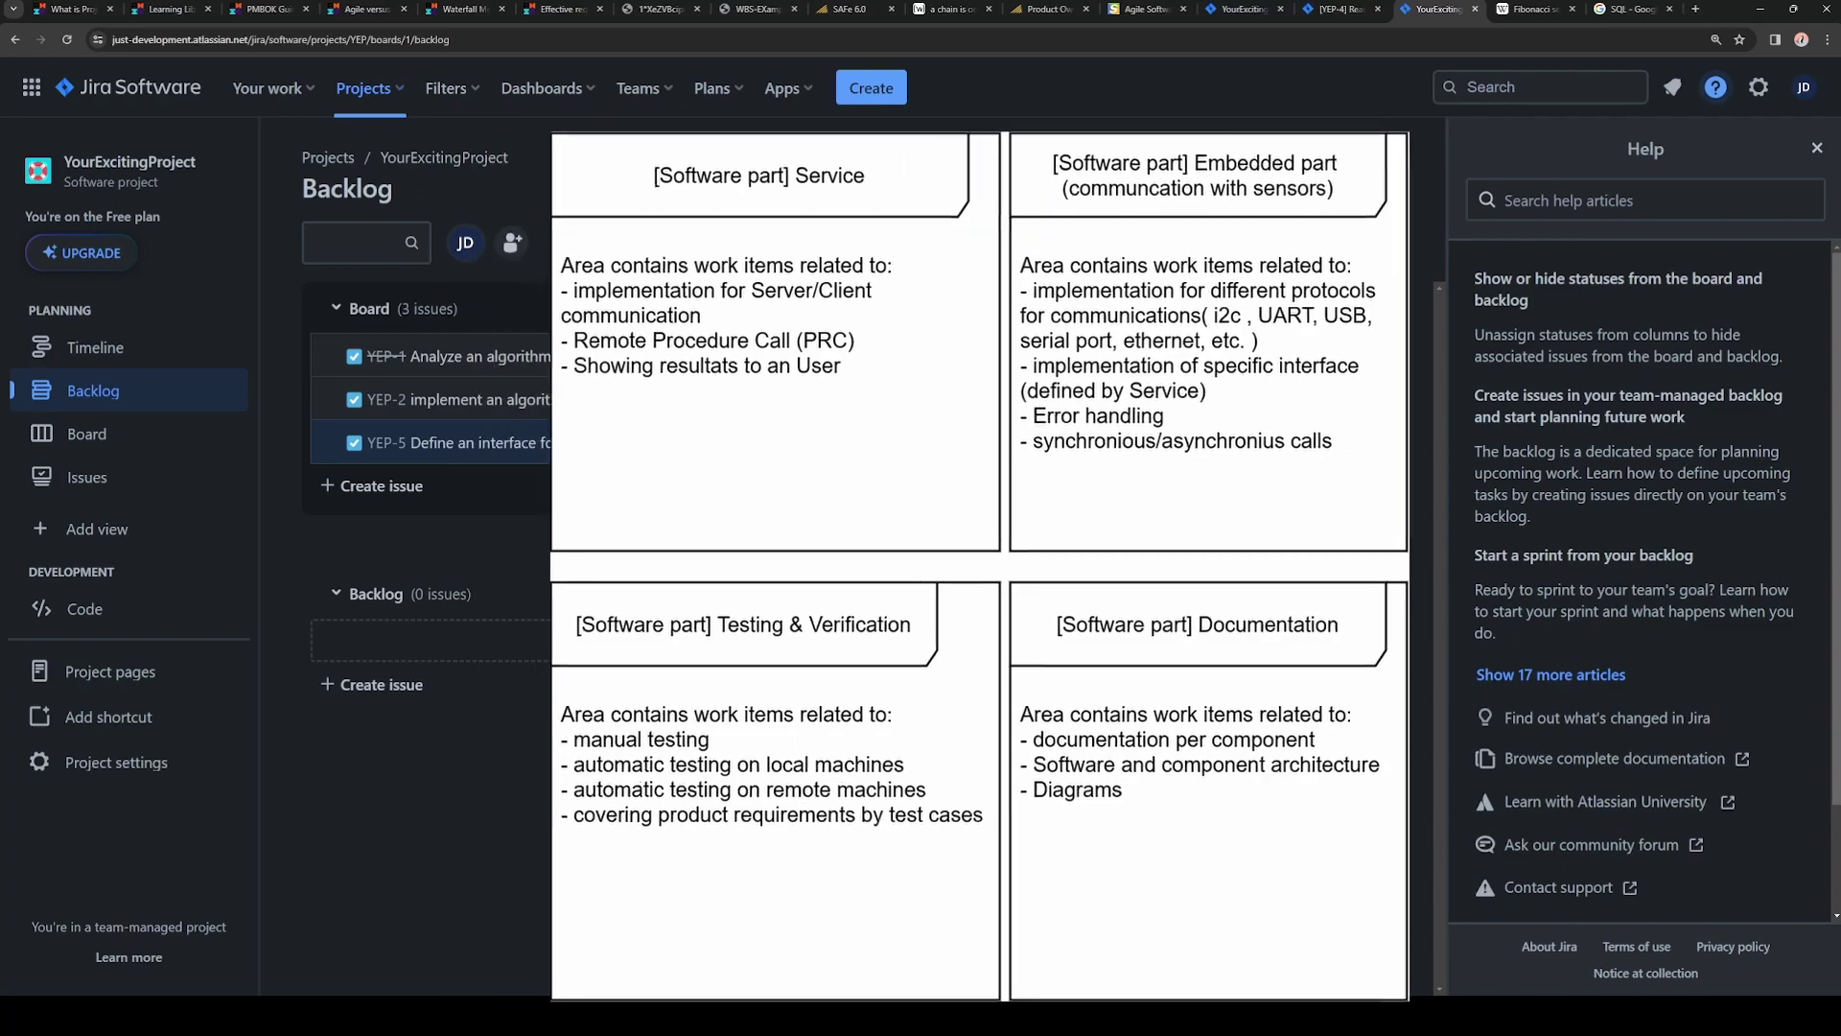
# - Create the backlog tasks "Implement App to collect data", "Write Unit Tests for client and App" and "Document code written"
pyautogui.click(374, 684)
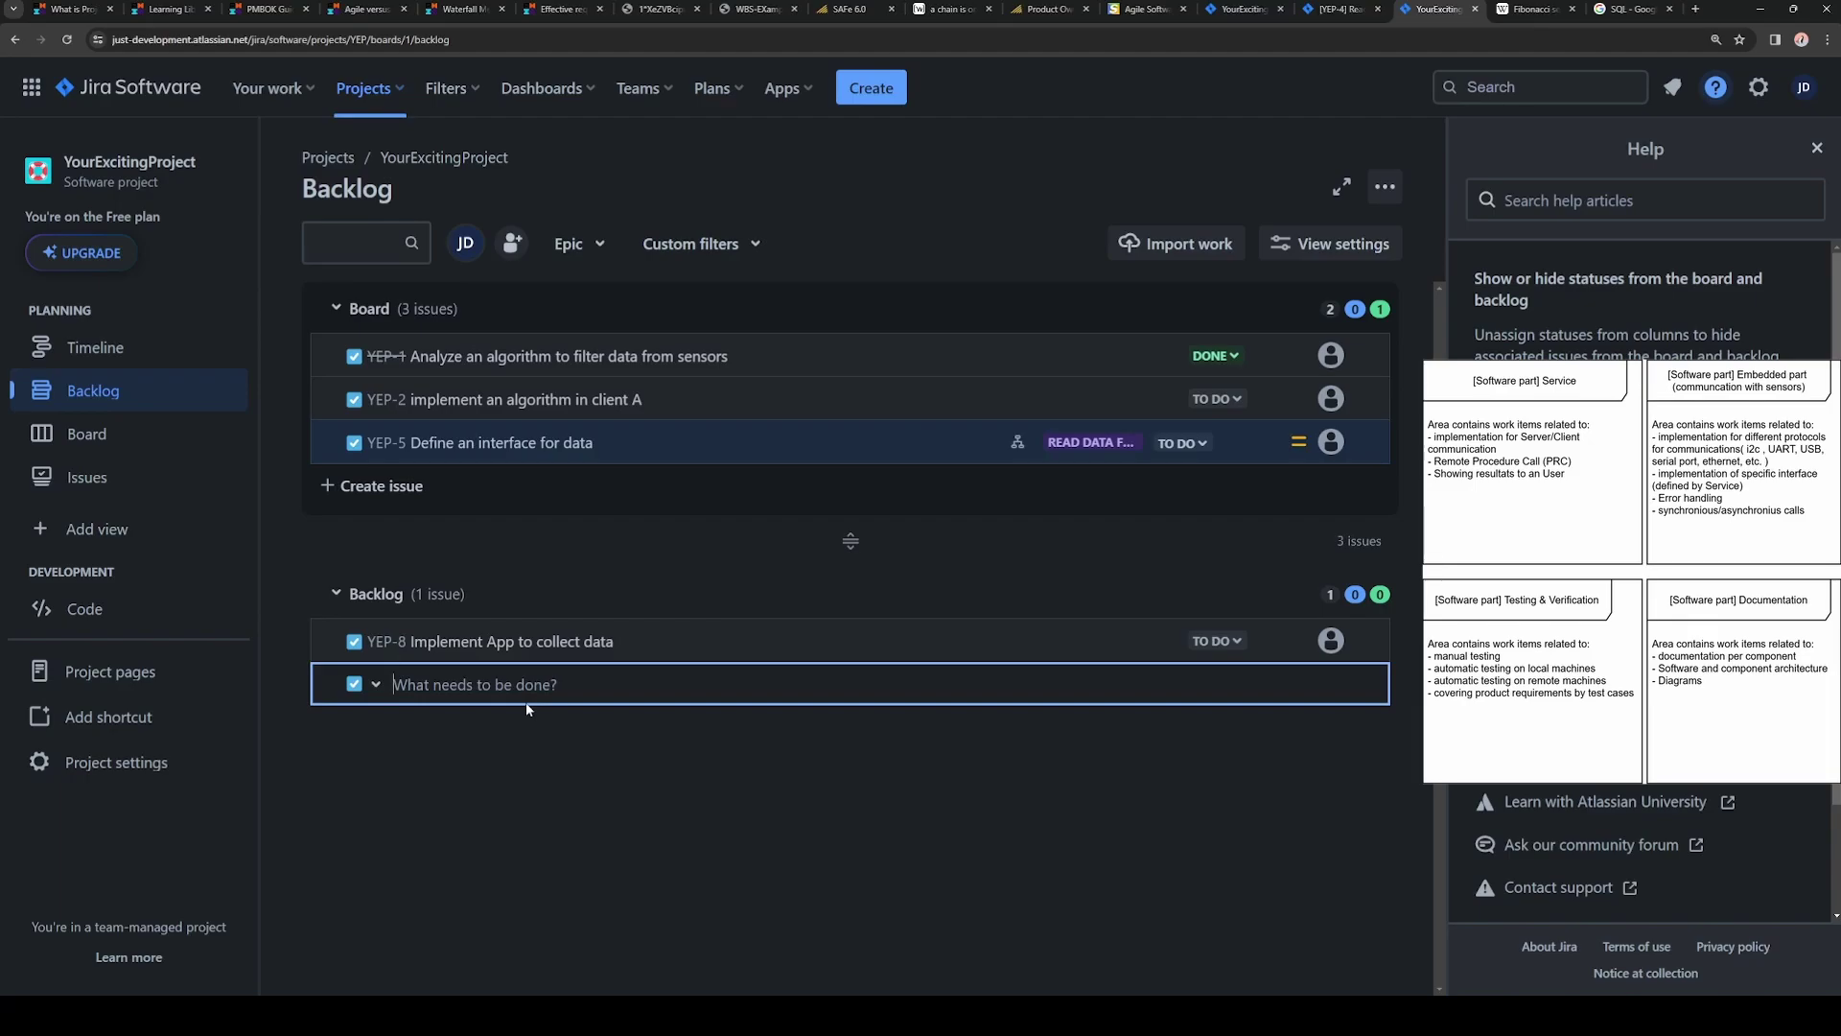
pyautogui.write('Write Unit Tests for client and App')
pyautogui.press('Return')
pyautogui.write('Document code written')
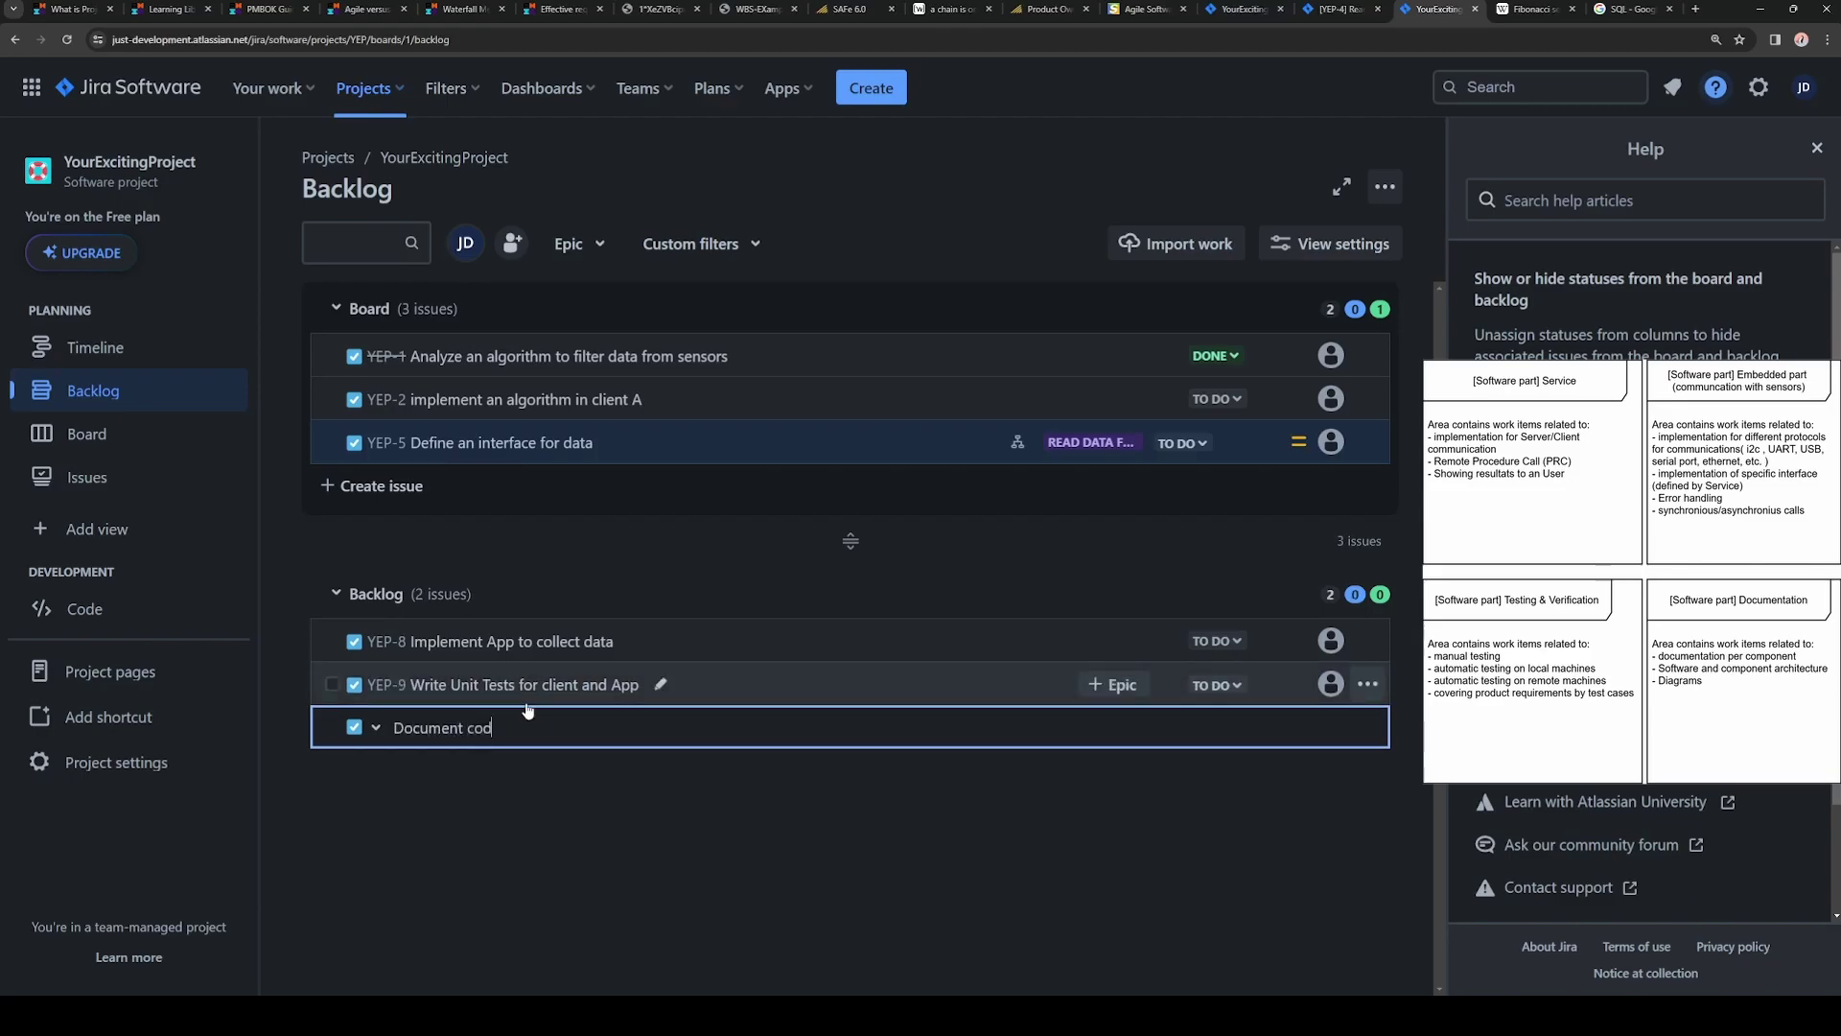
pyautogui.press('Return')
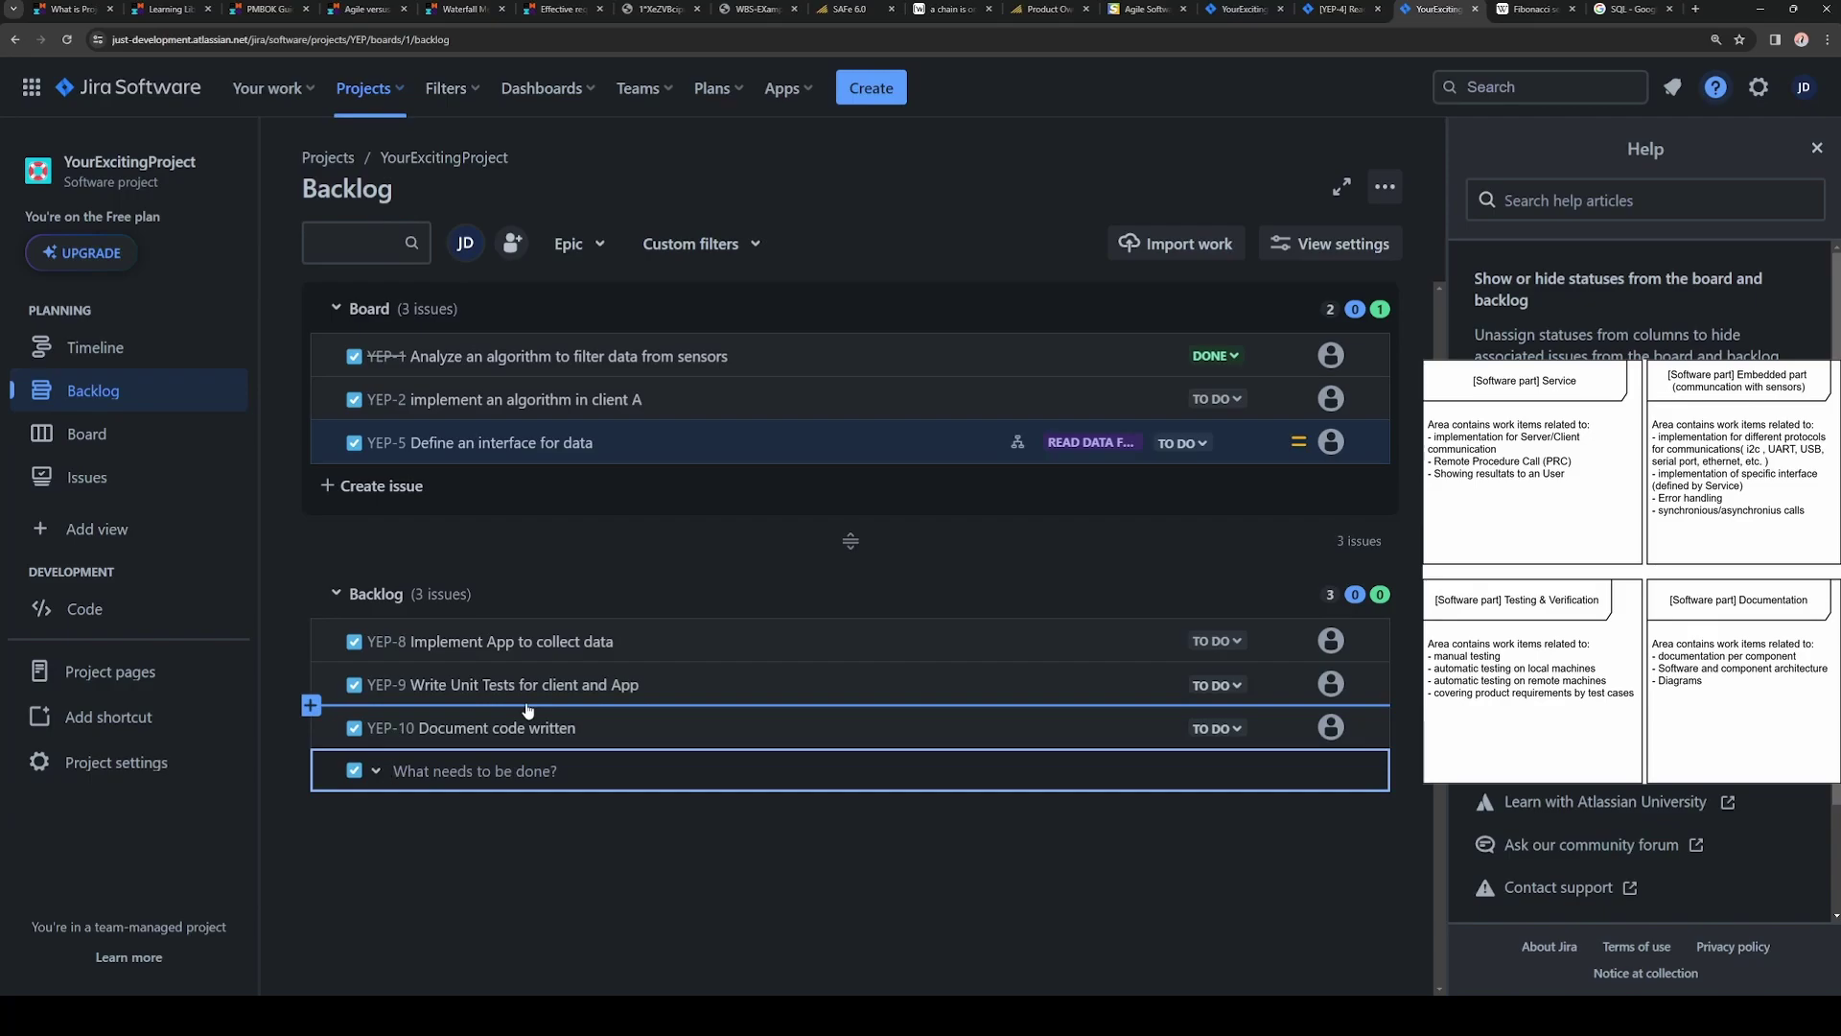
# - Add the tasks "Enable CI in Github" and "Introduce a client with UT and CI" to the backlog
pyautogui.write('Enable CI in Git')
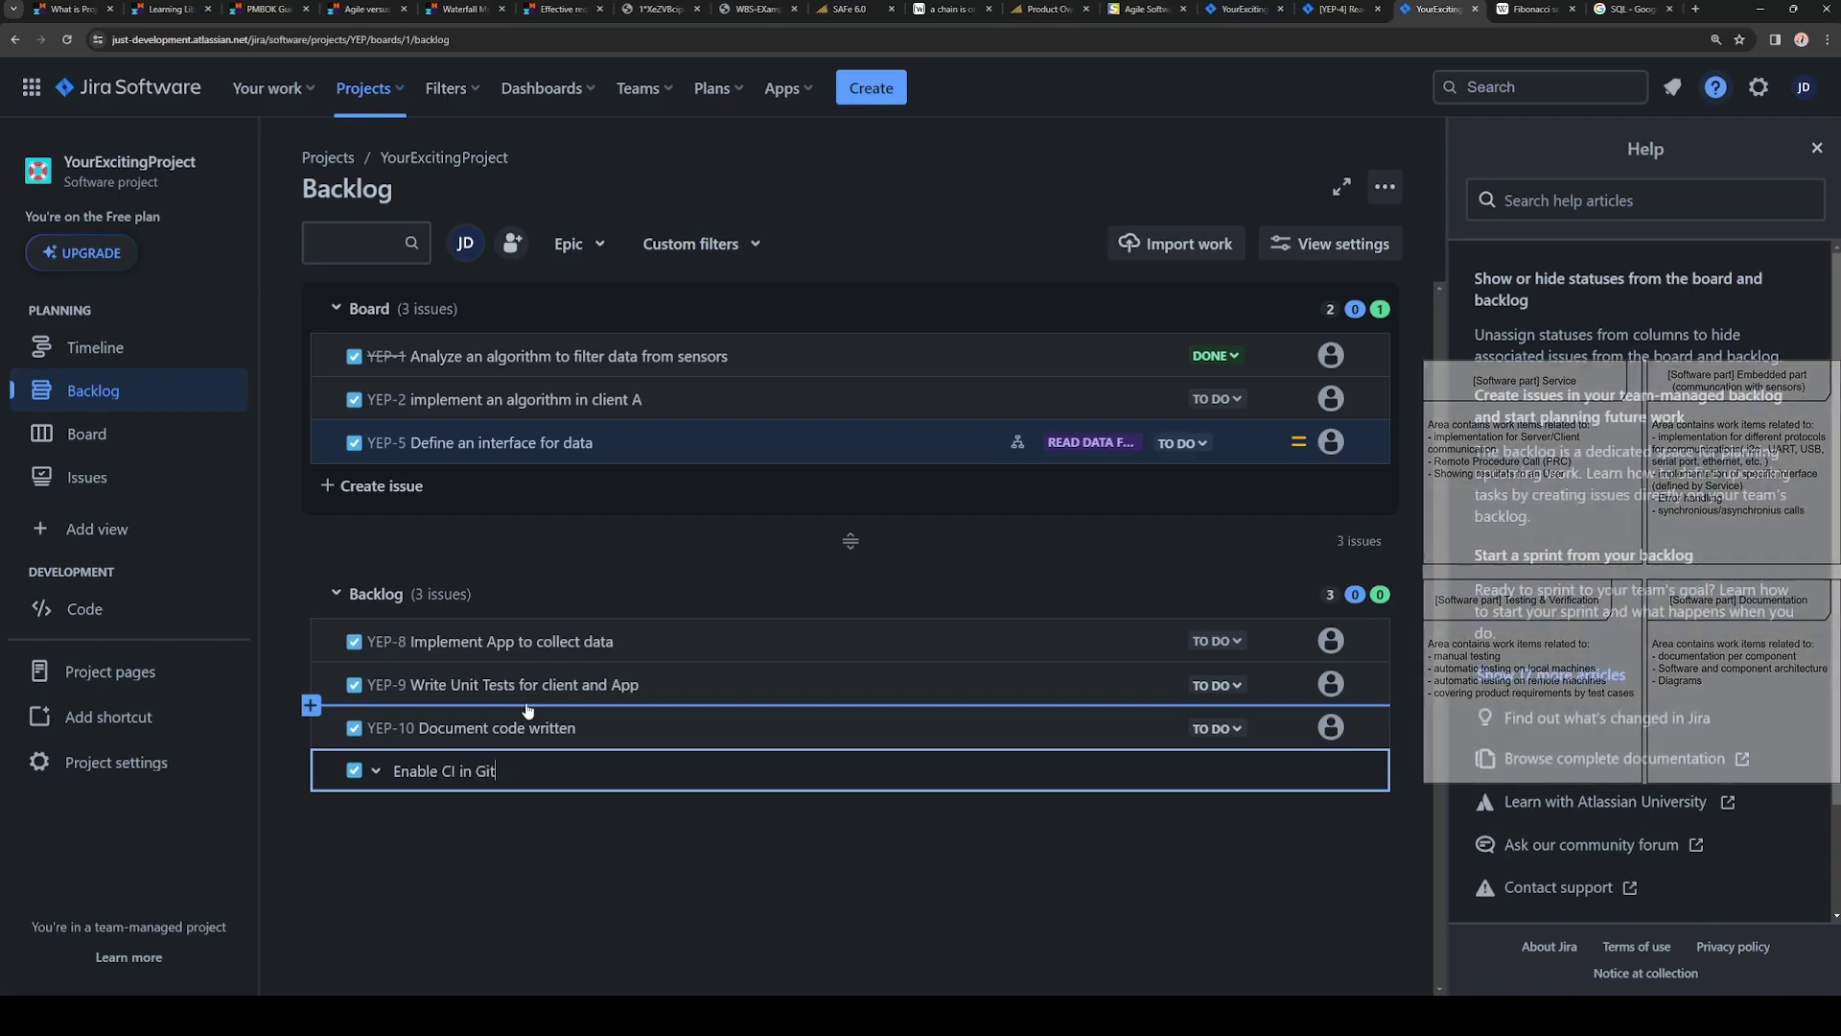
pyautogui.write('hub')
pyautogui.press('Return')
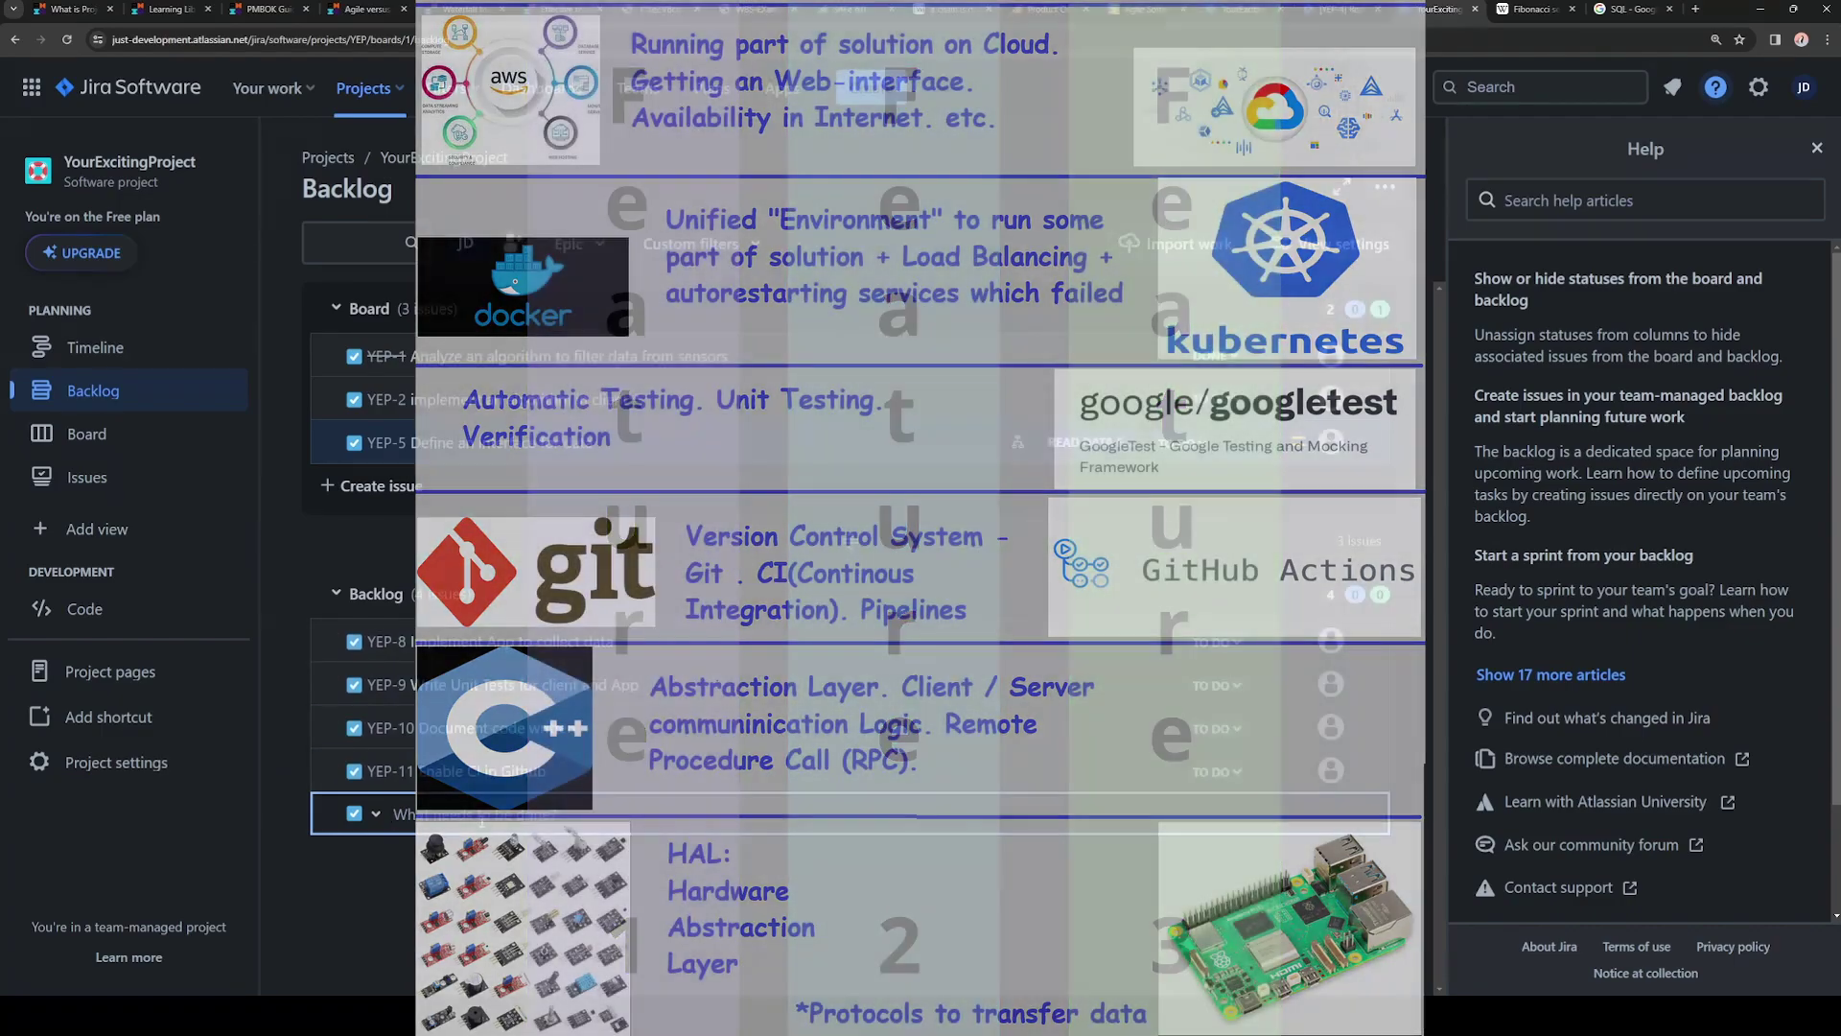
pyautogui.write('Introduce a c')
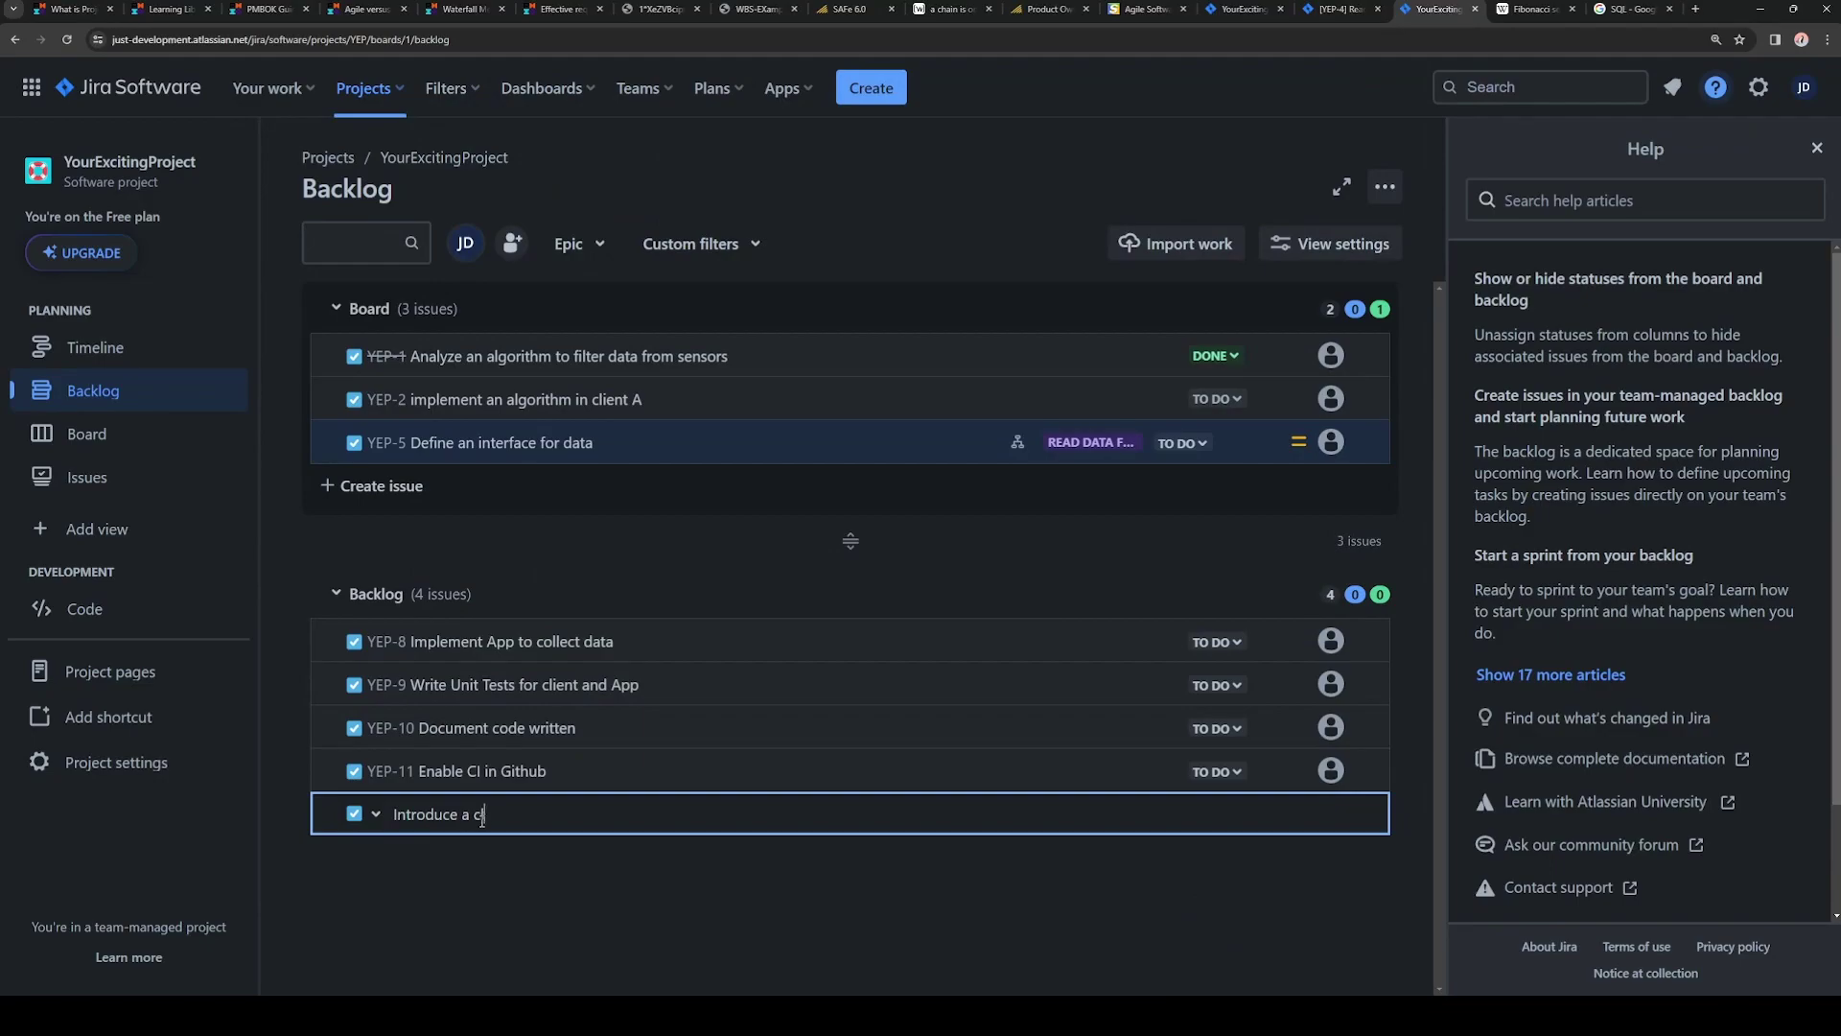
pyautogui.write('lient with UT and CI')
pyautogui.press('Return')
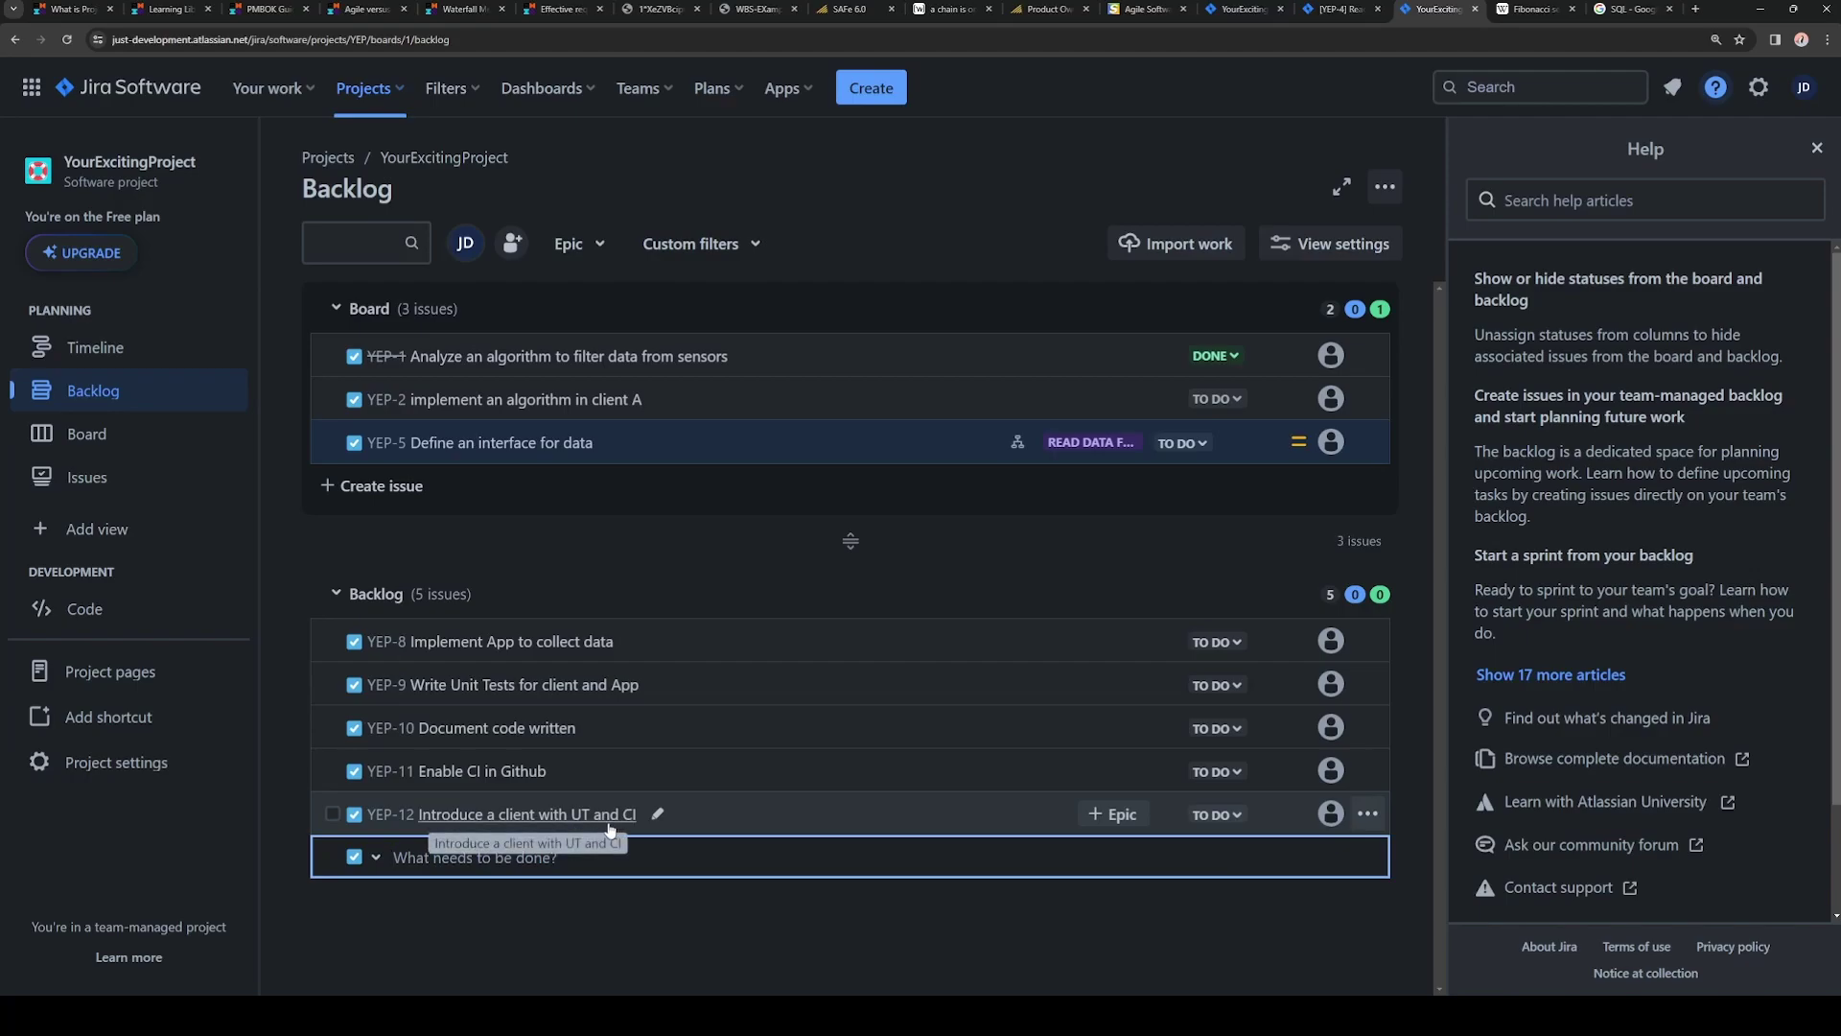
# - Start splitting the issue "Introduce a client with UT and CI" and shorten its summary to "Introduce a client with UT"
pyautogui.click(787, 822)
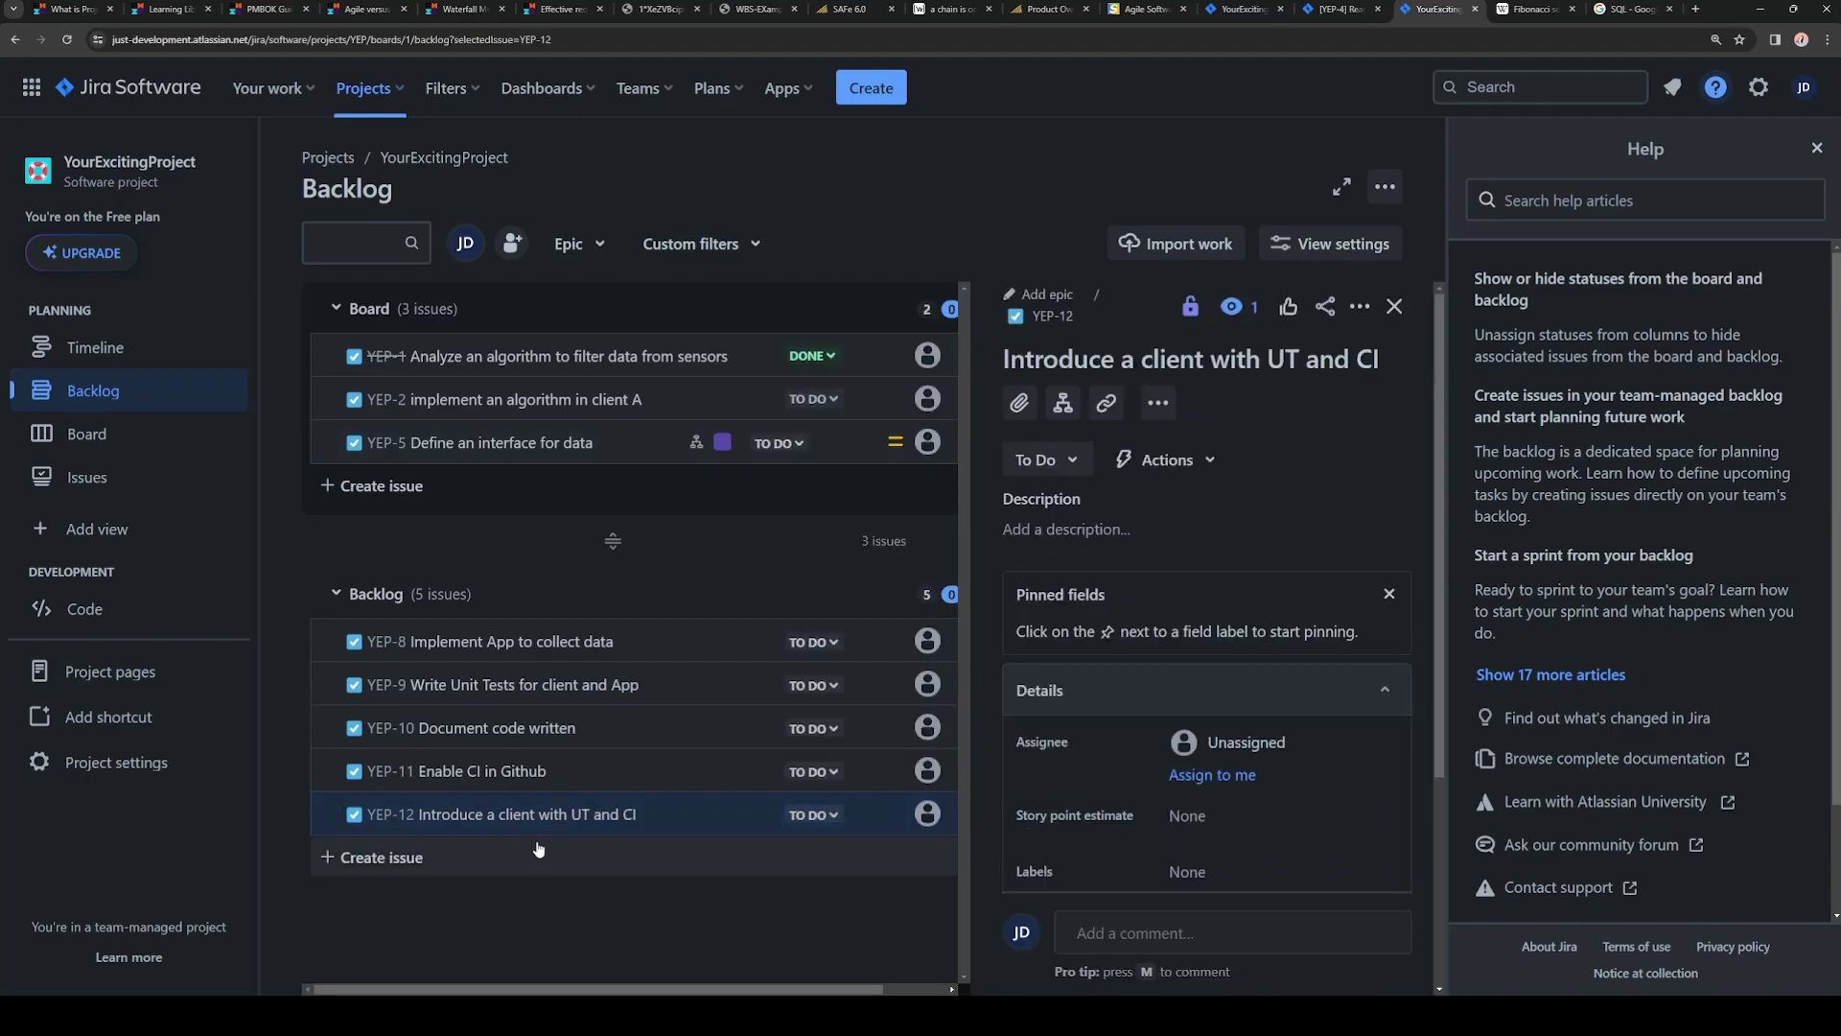
pyautogui.scroll(-1, 1112, 790)
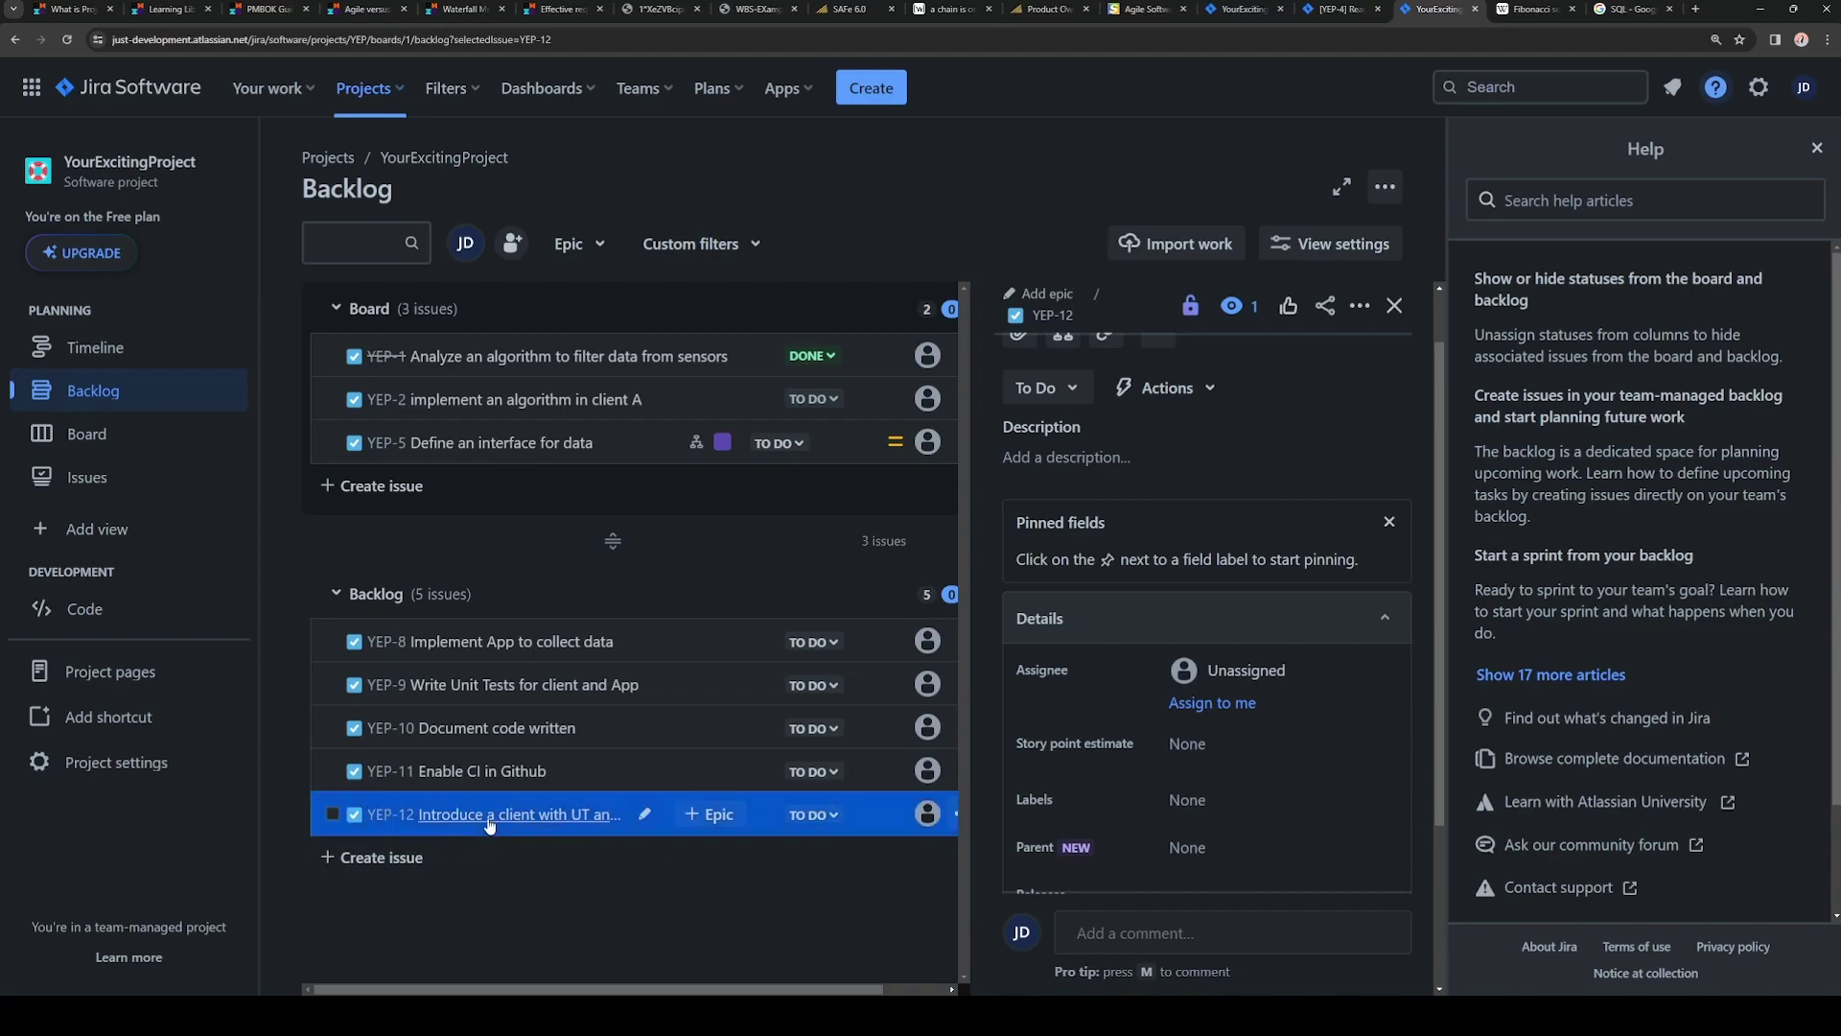
pyautogui.scroll(1, 1214, 474)
pyautogui.click(1158, 403)
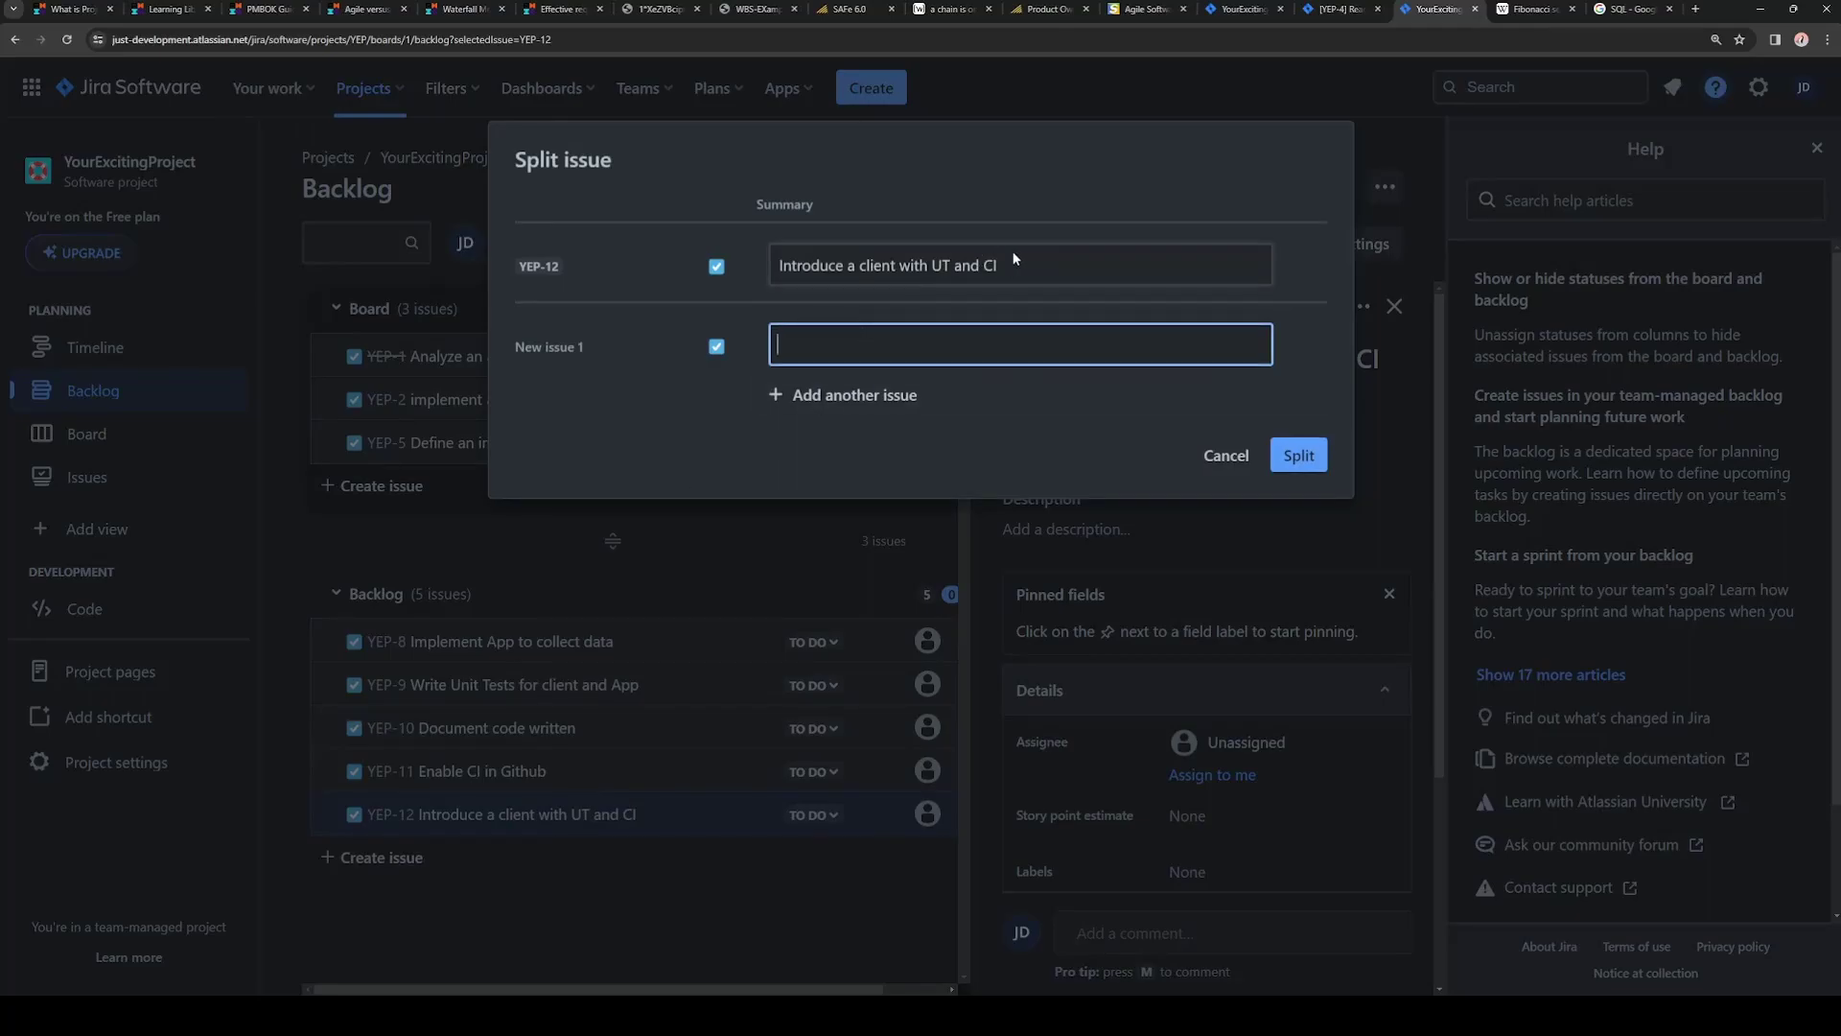
pyautogui.click(1012, 258)
pyautogui.tripleClick(892, 275)
pyautogui.click(959, 262)
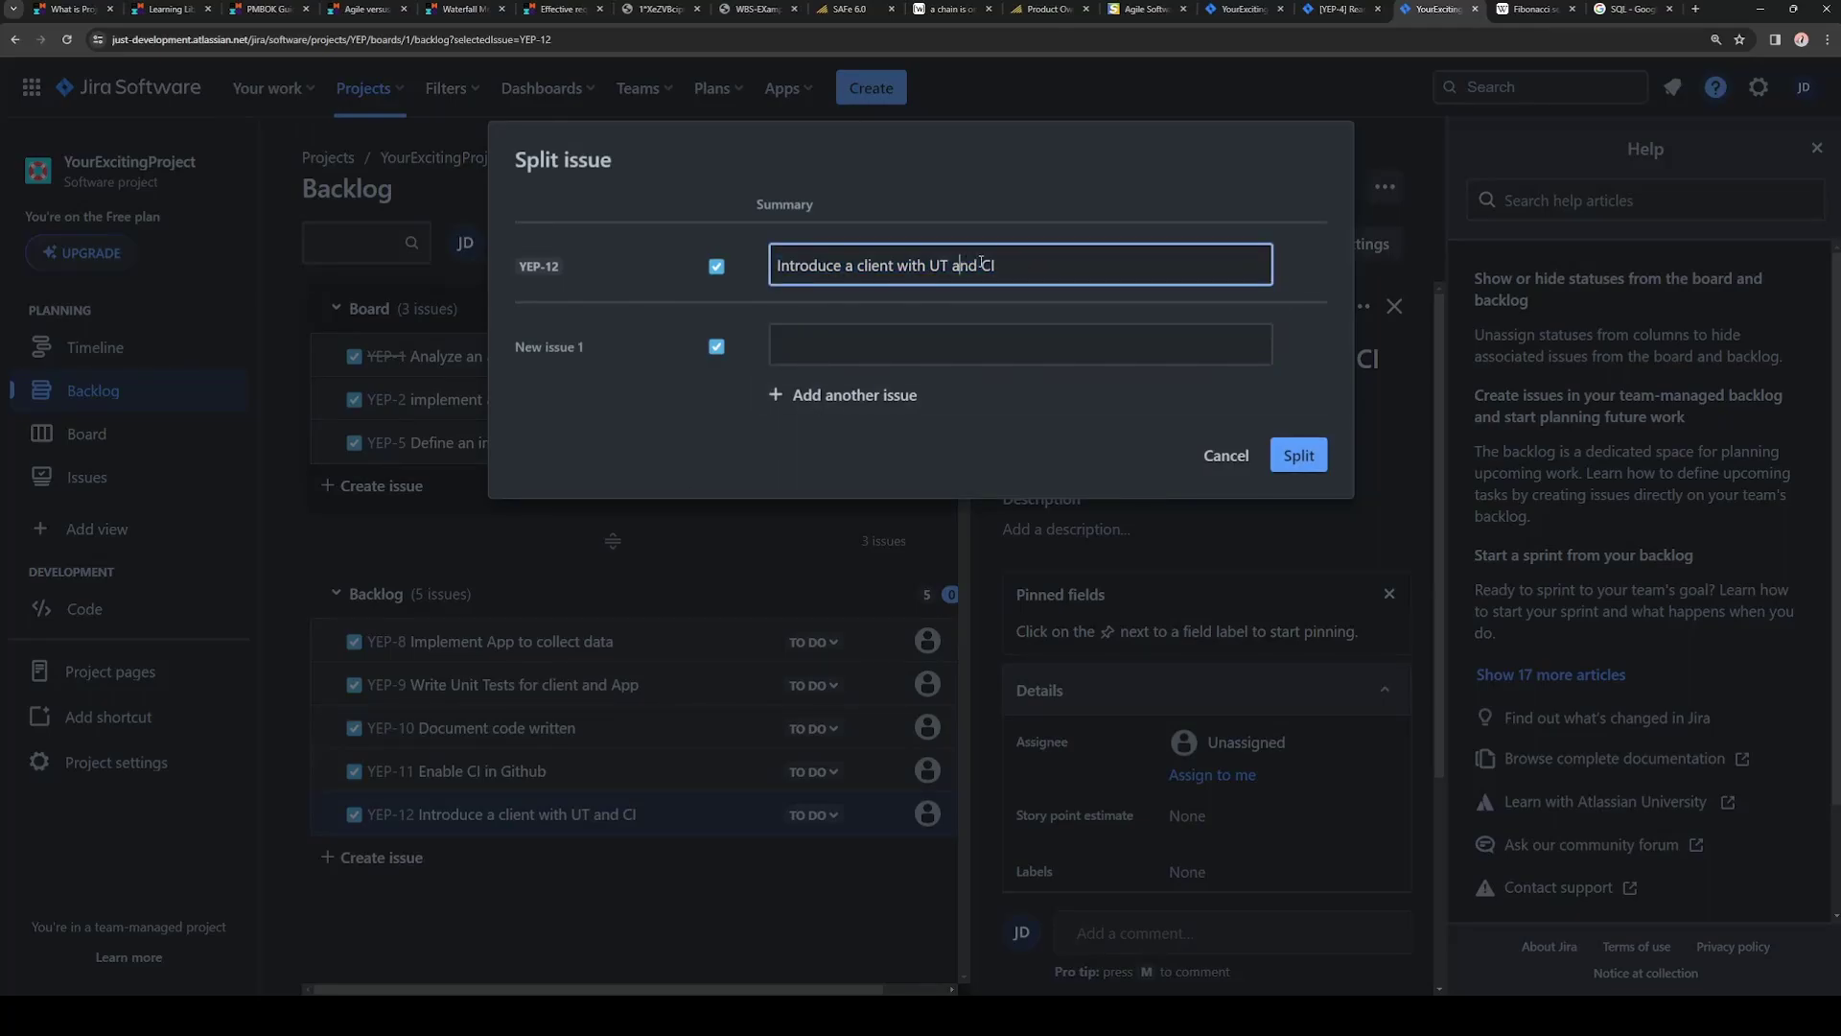
pyautogui.press('BackSpace')
pyautogui.press('BackSpace')
pyautogui.press('BackSpace')
pyautogui.press('BackSpace')
pyautogui.press('BackSpace')
pyautogui.press('BackSpace')
pyautogui.press('BackSpace')
# - Name the new split-off issue "Enable CI for introduced client", complete the split and close the issue details
pyautogui.click(954, 354)
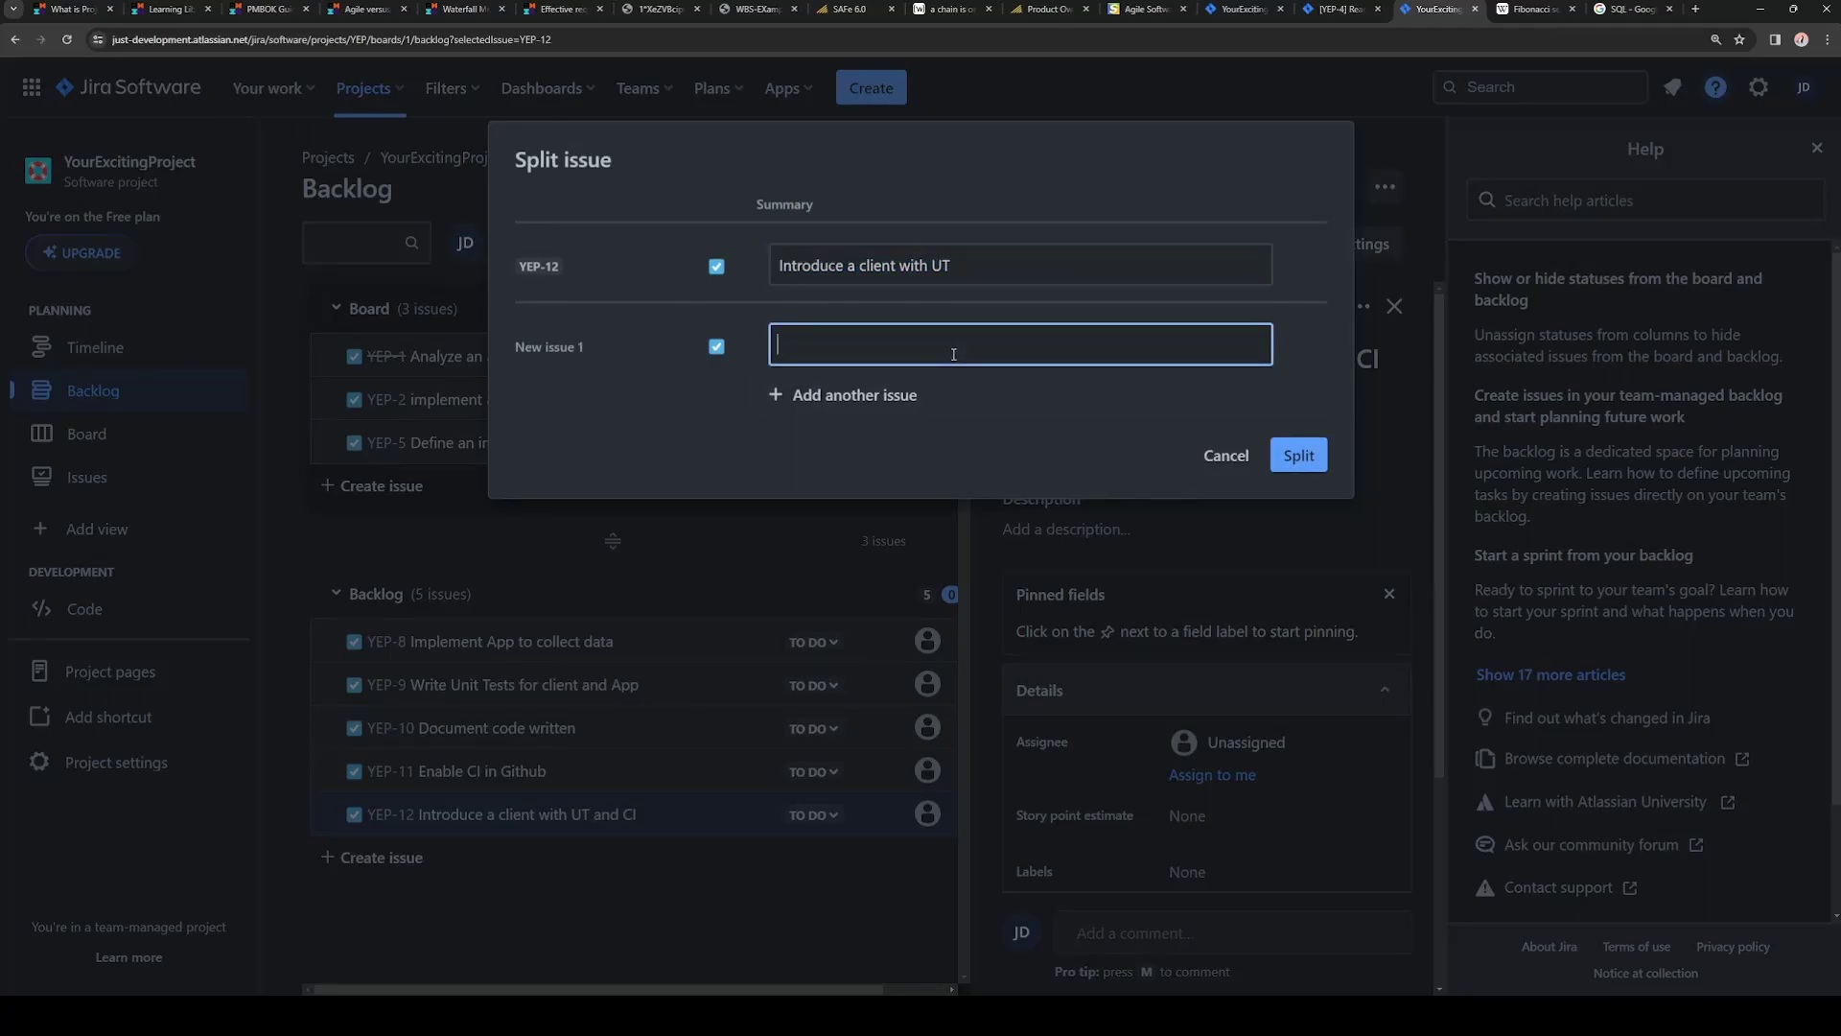
pyautogui.write('Enable CI for introduced client')
pyautogui.press('Return')
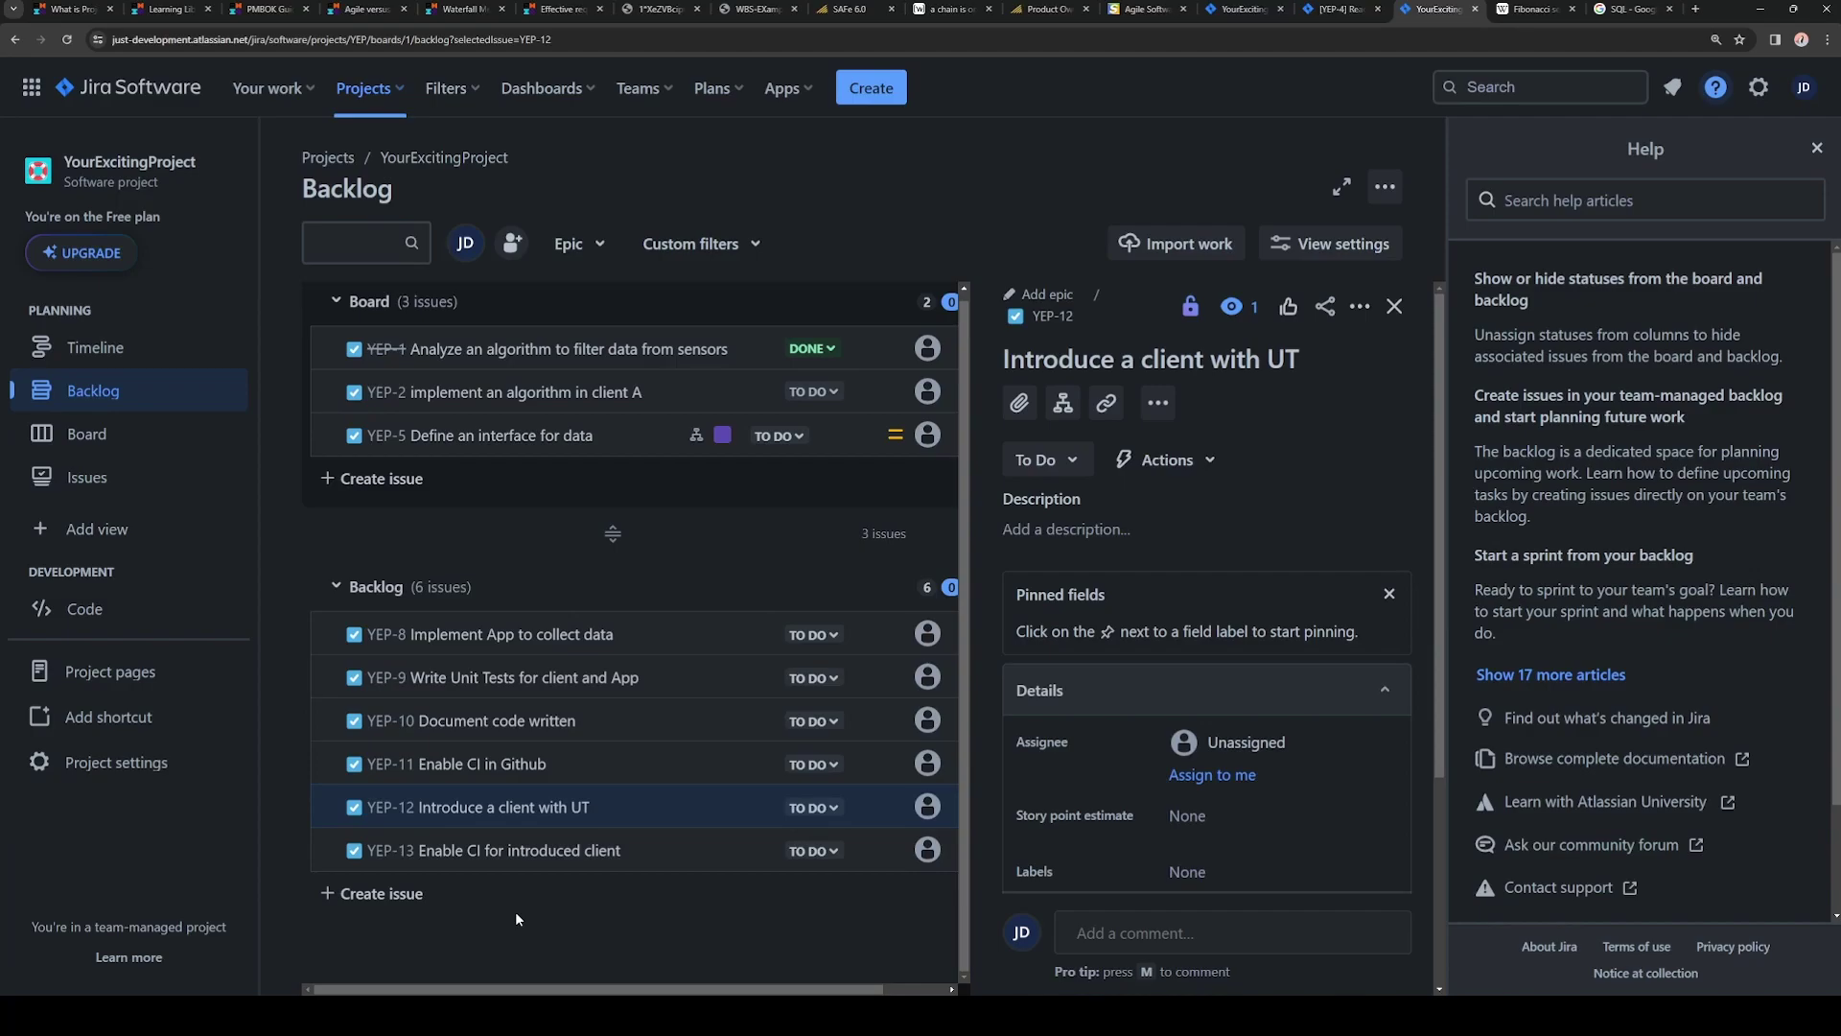
pyautogui.press('Escape')
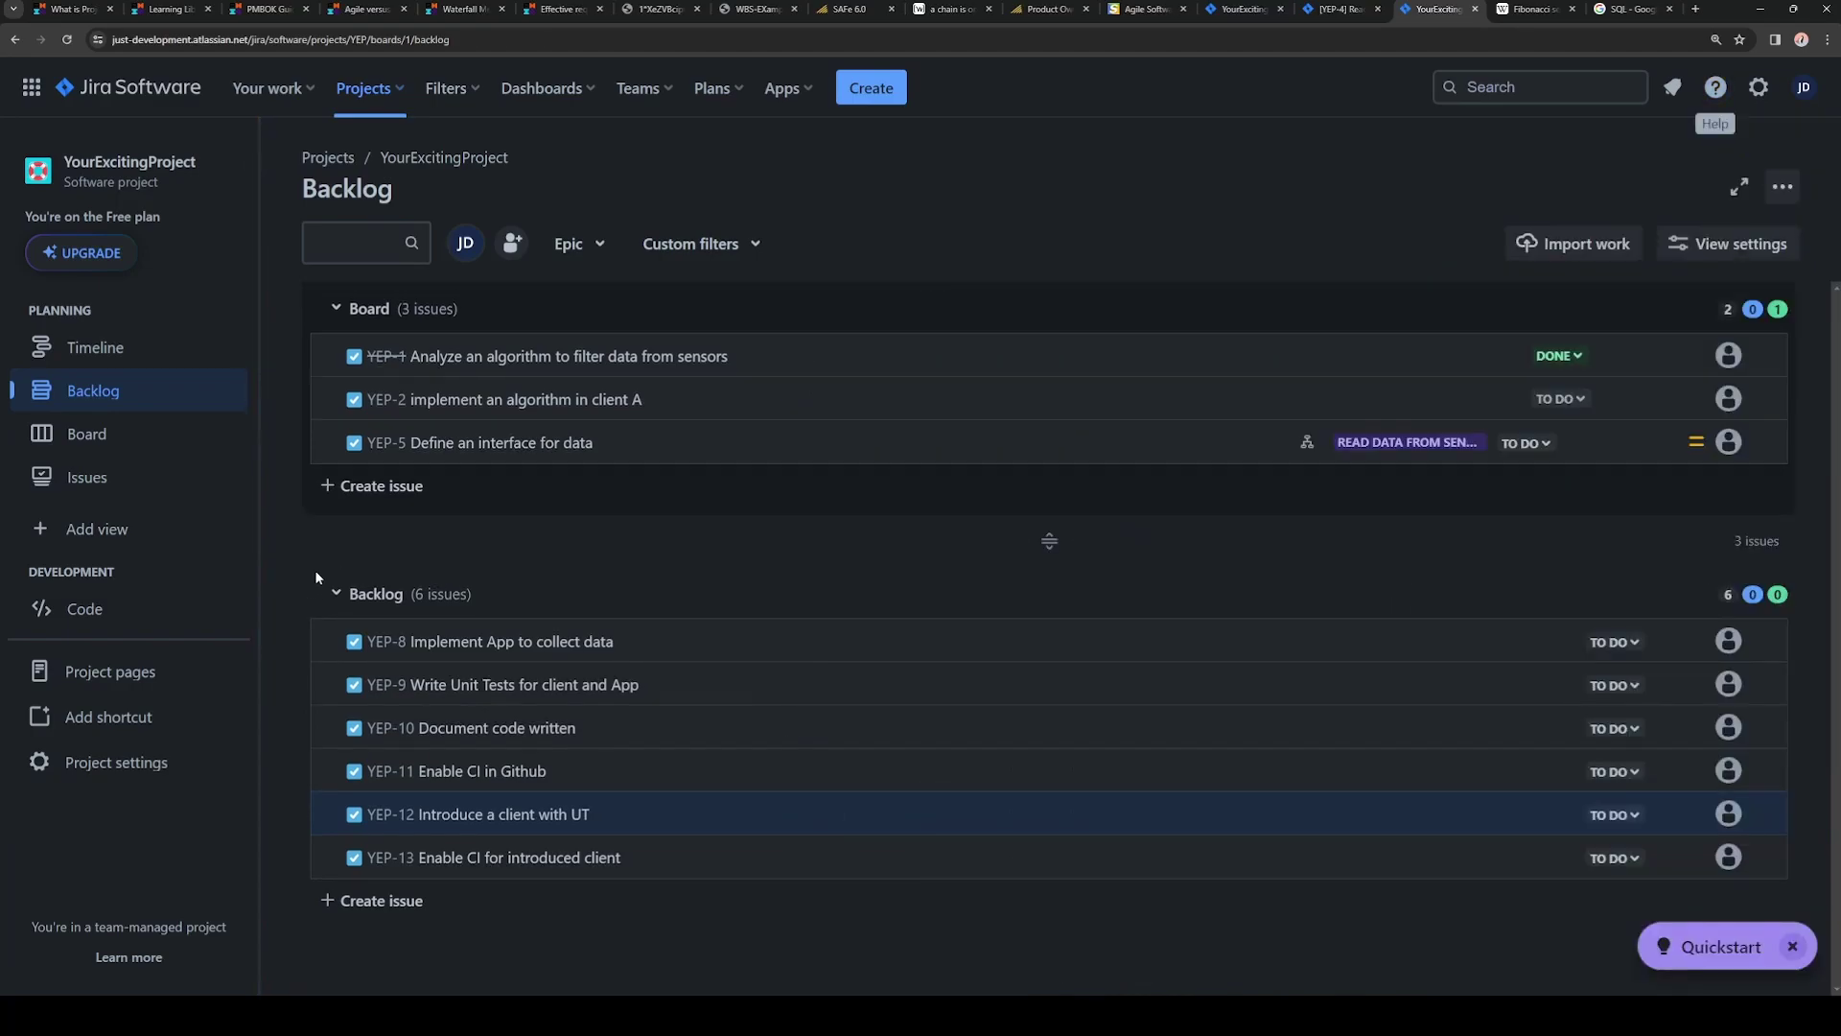